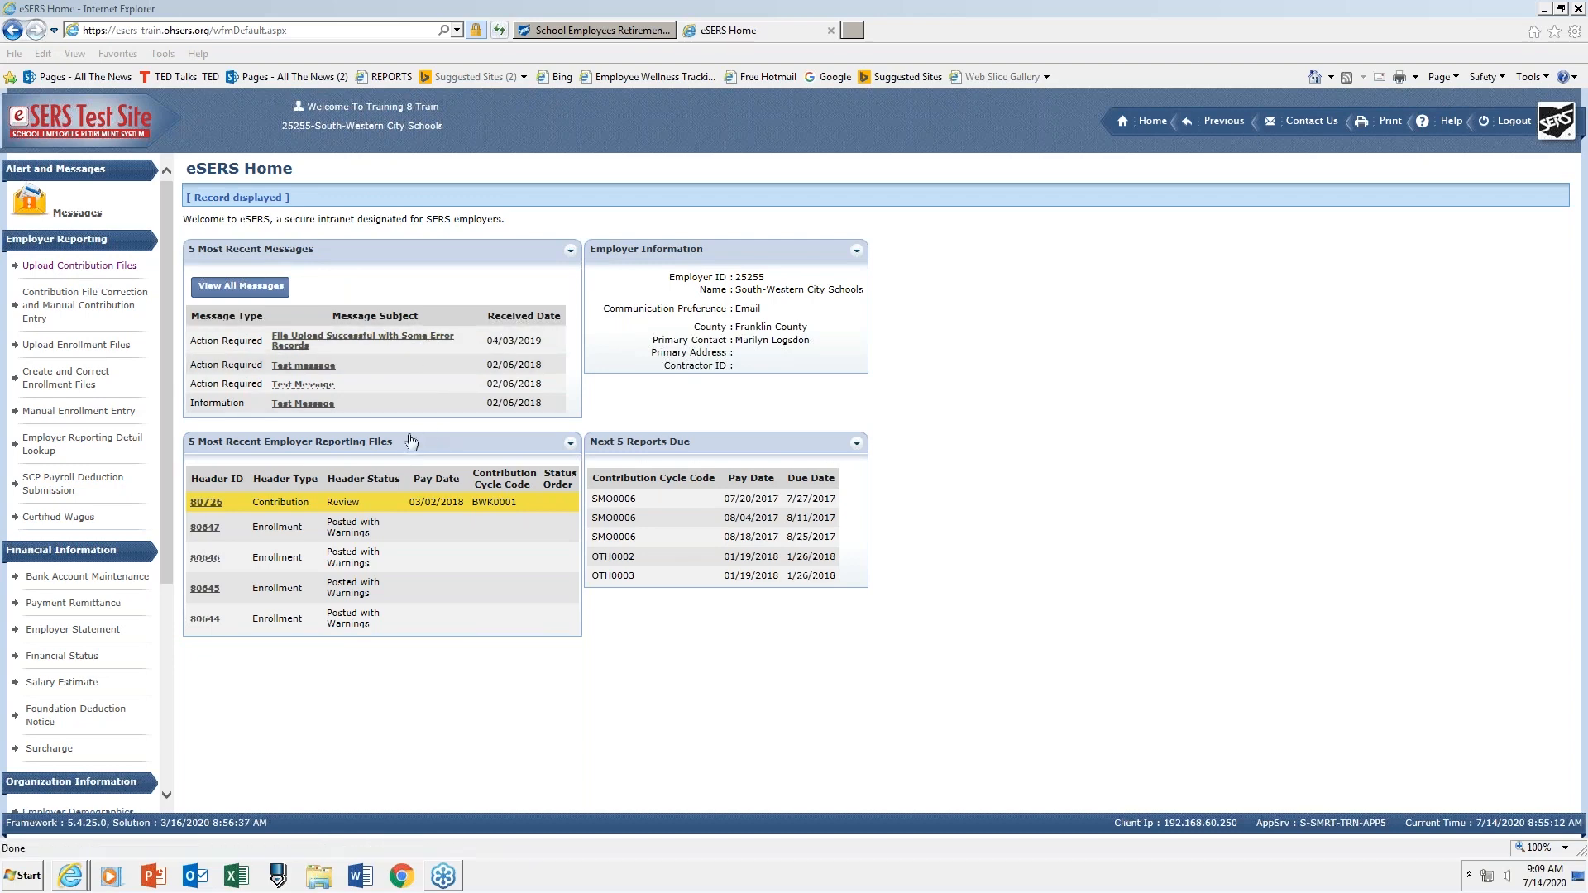
# Open the full message list and choose Action Required as the message type.
pyautogui.click(261, 287)
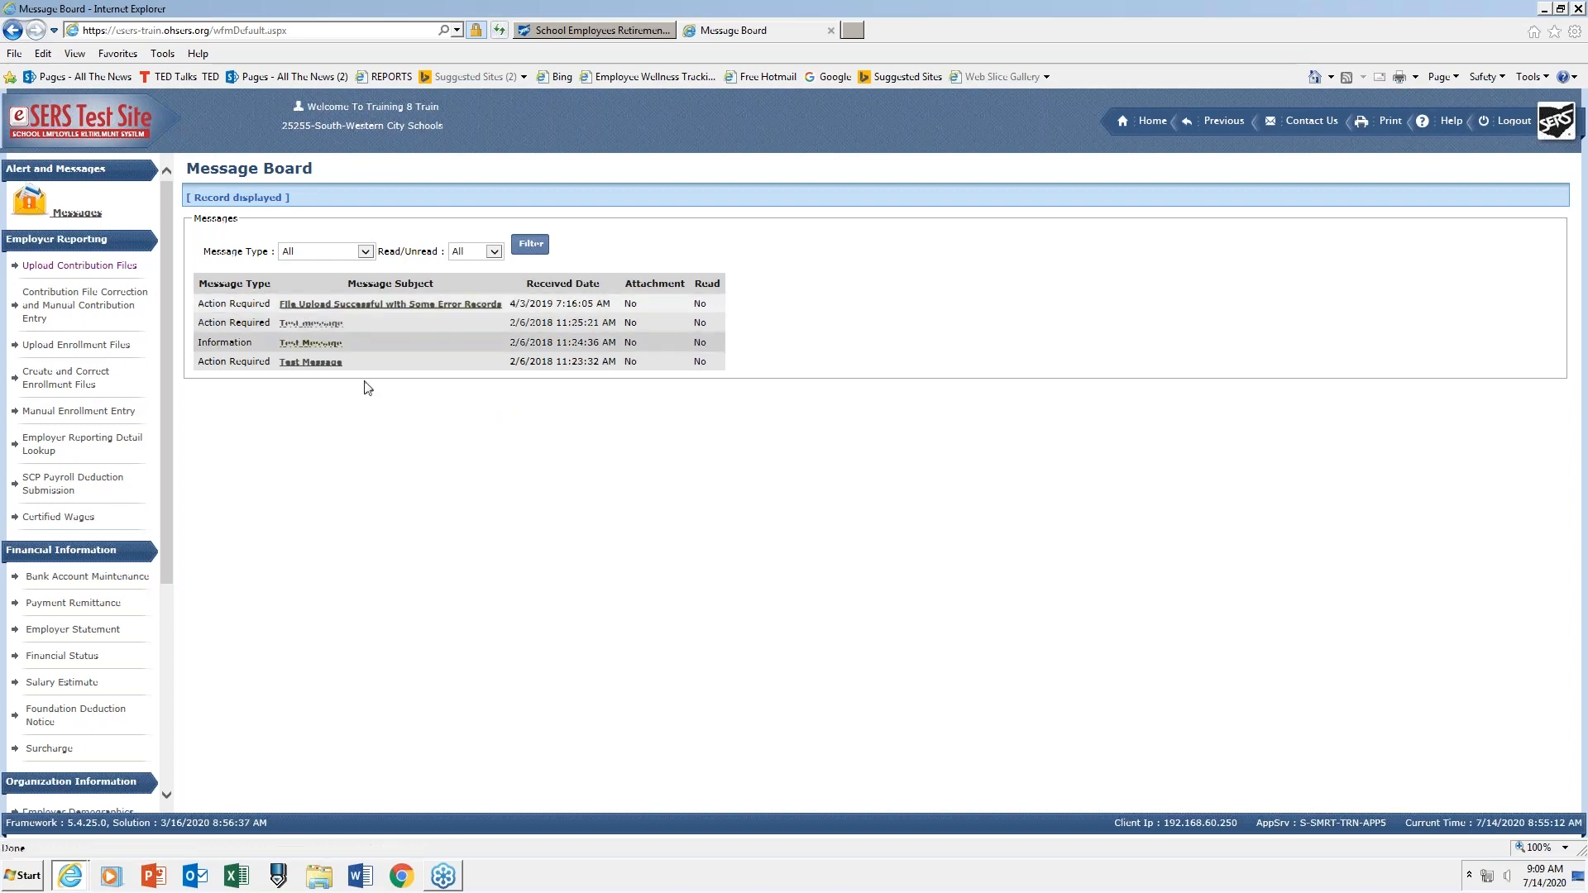
pyautogui.click(368, 254)
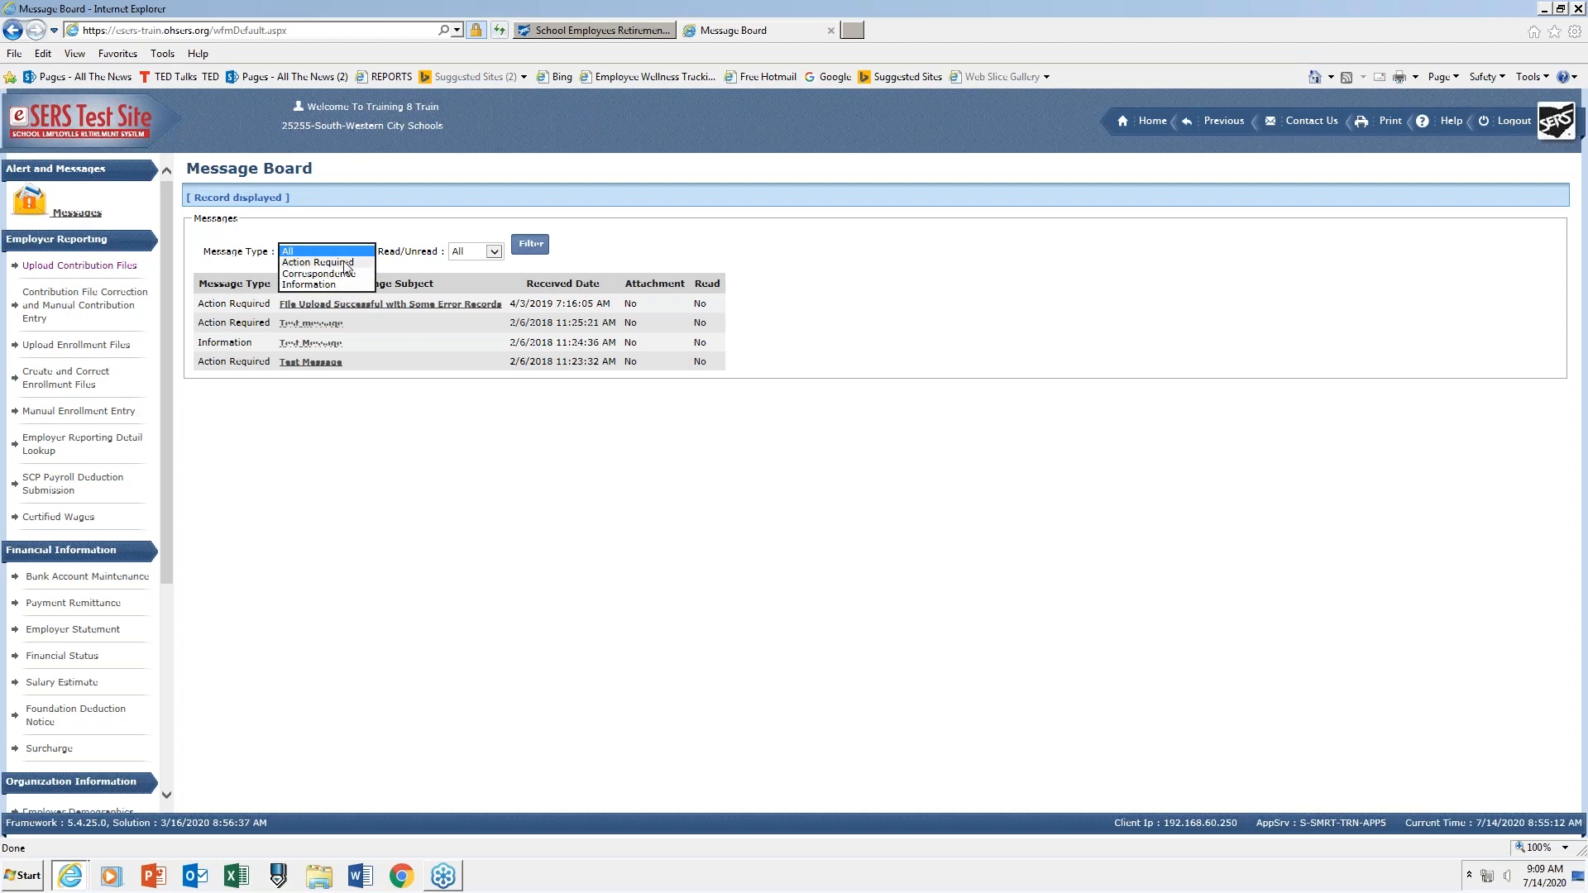
pyautogui.click(347, 263)
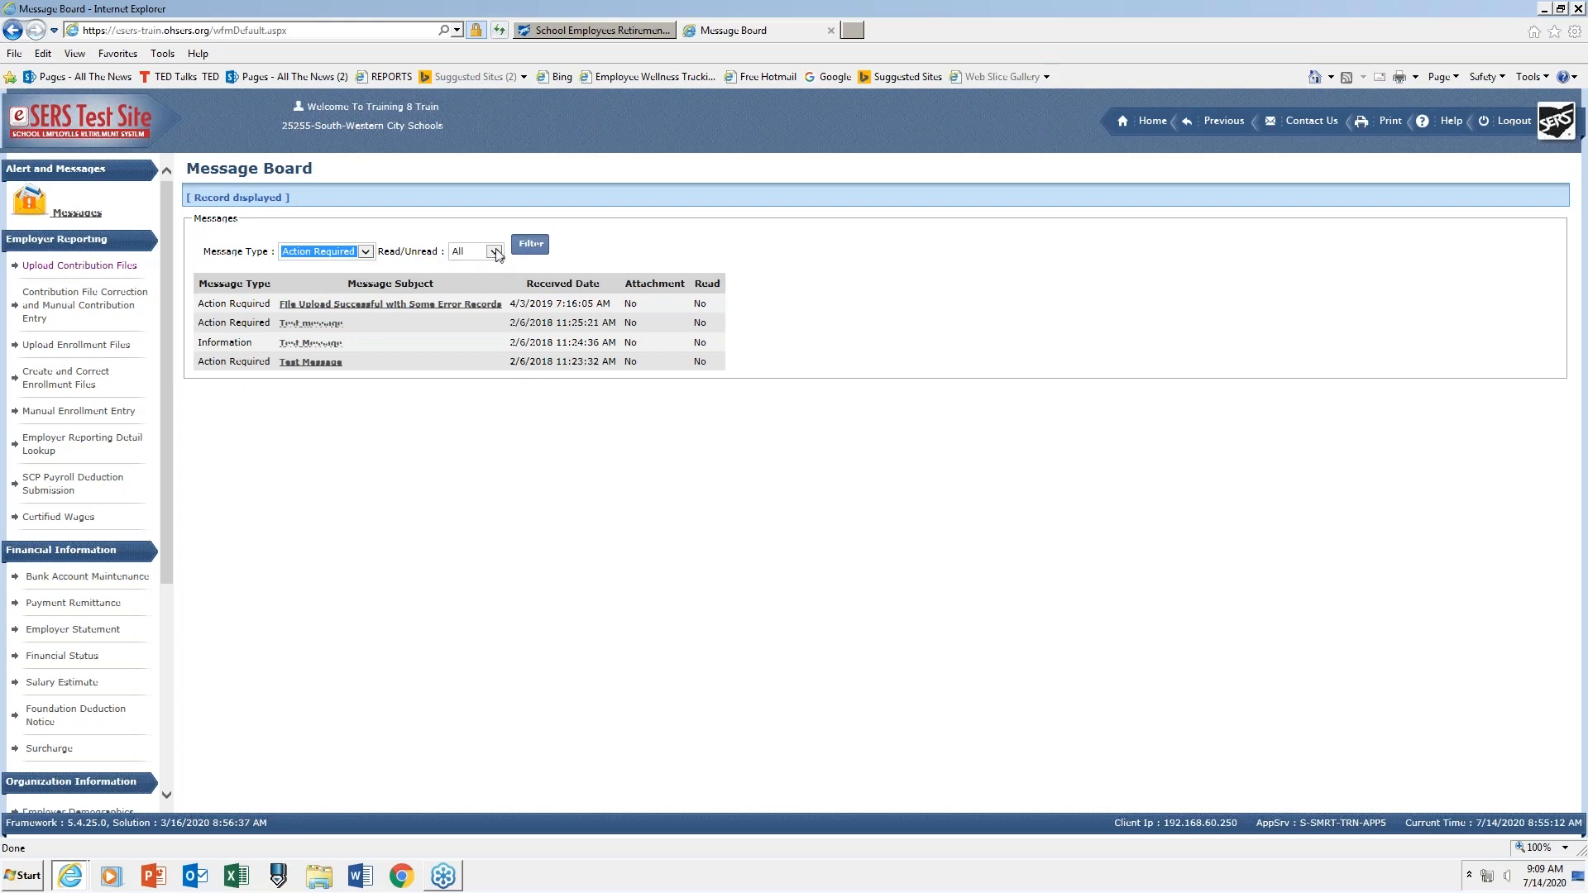
# Filter the list to Action Required messages and set the read status to Unread.
pyautogui.click(531, 246)
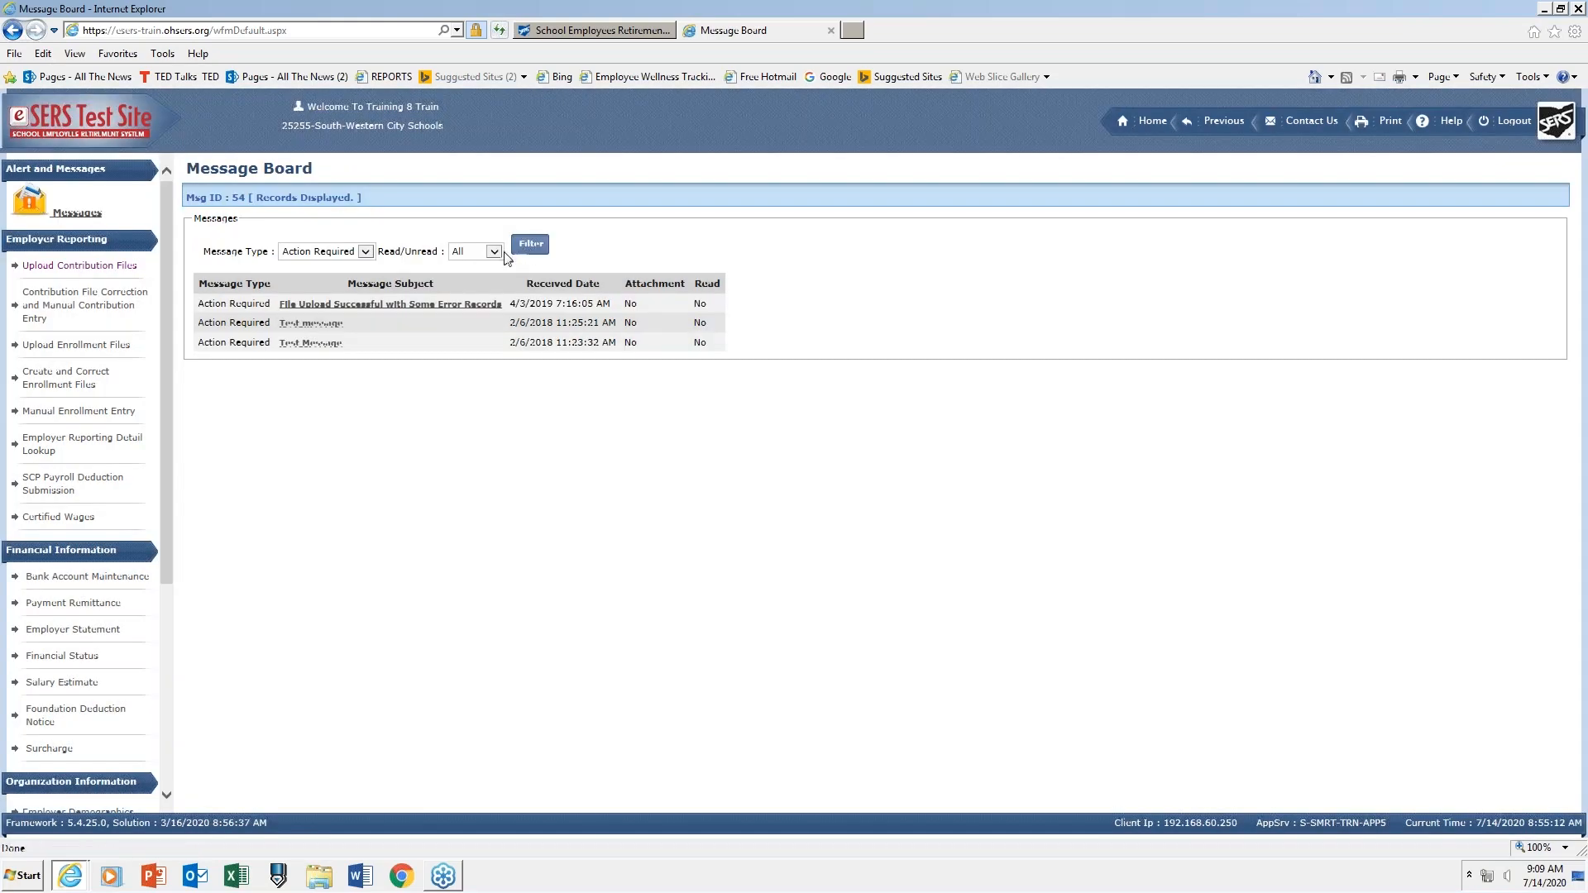
pyautogui.click(494, 252)
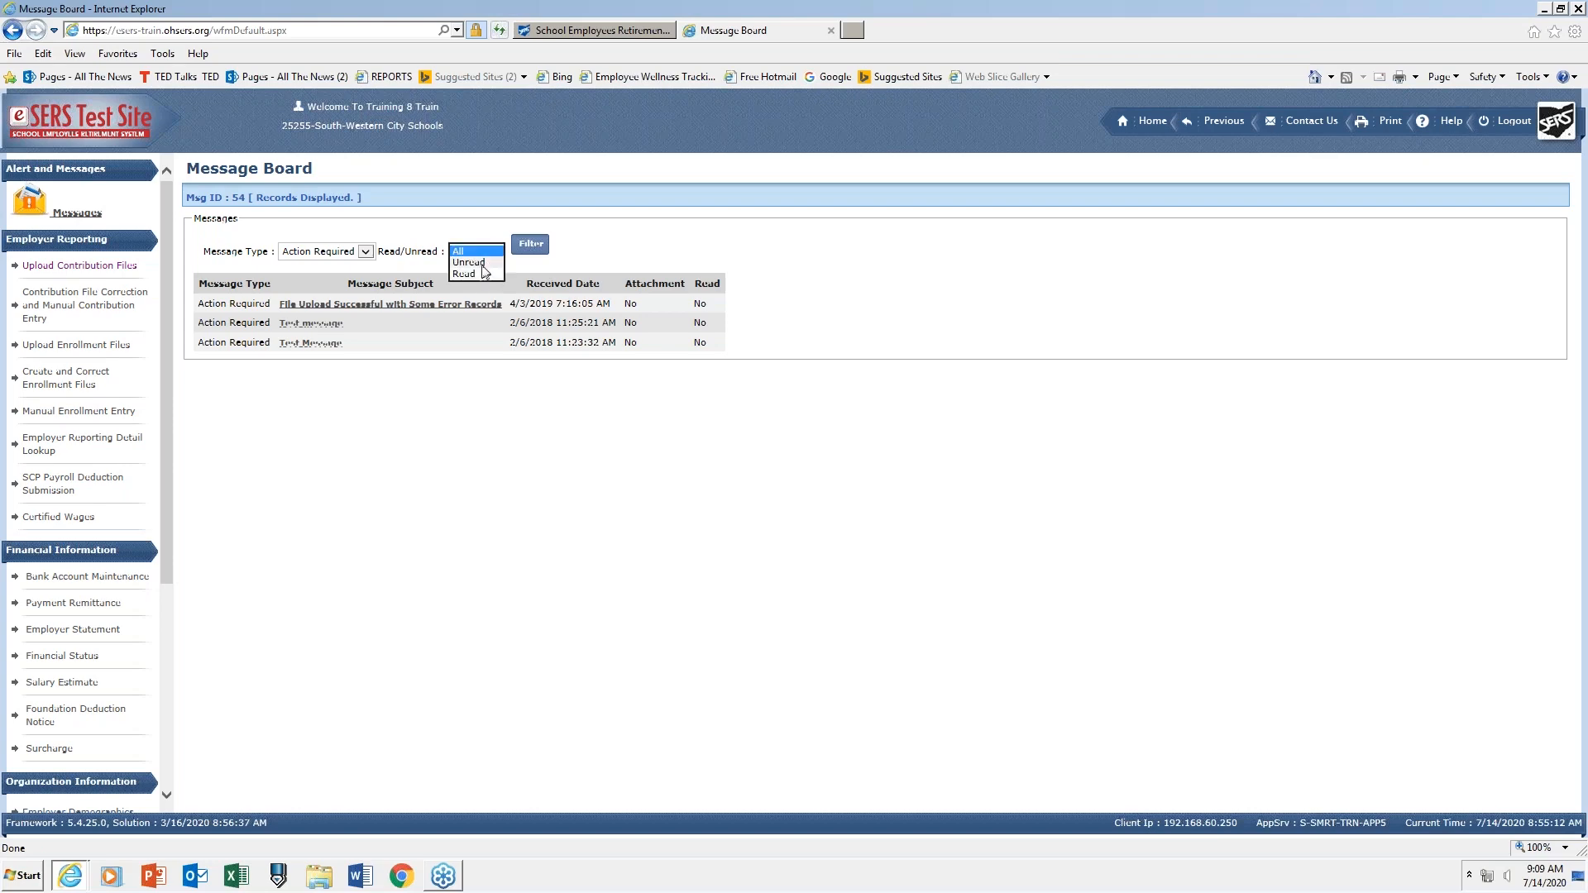
pyautogui.click(485, 263)
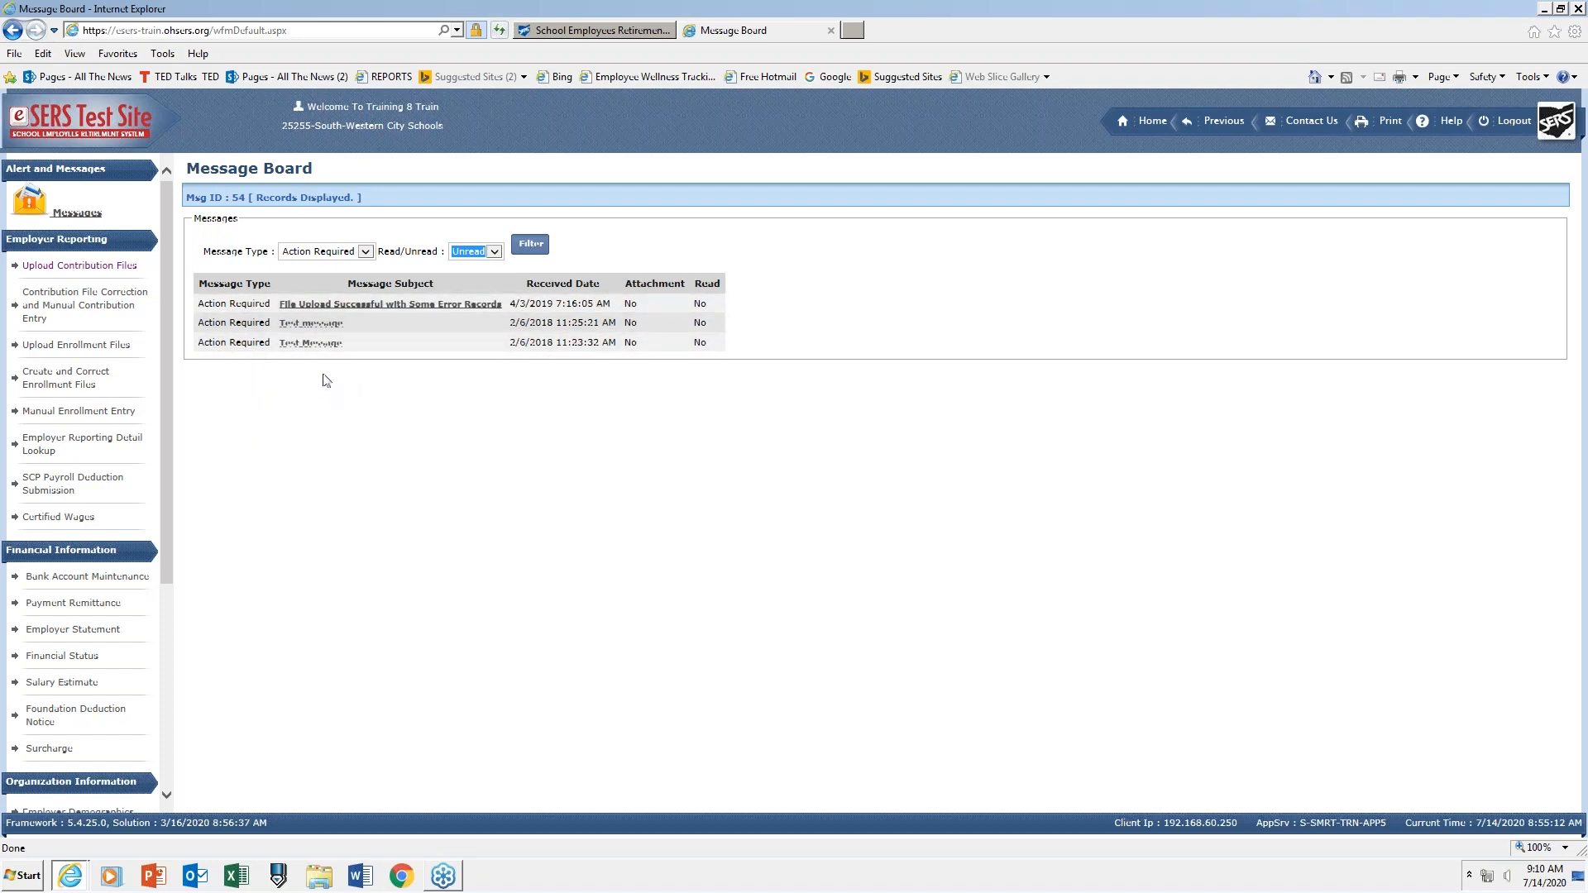
# Mark the second Test message (2/6/2018 11:25:21 AM) for deletion and return to the board.
pyautogui.click(313, 326)
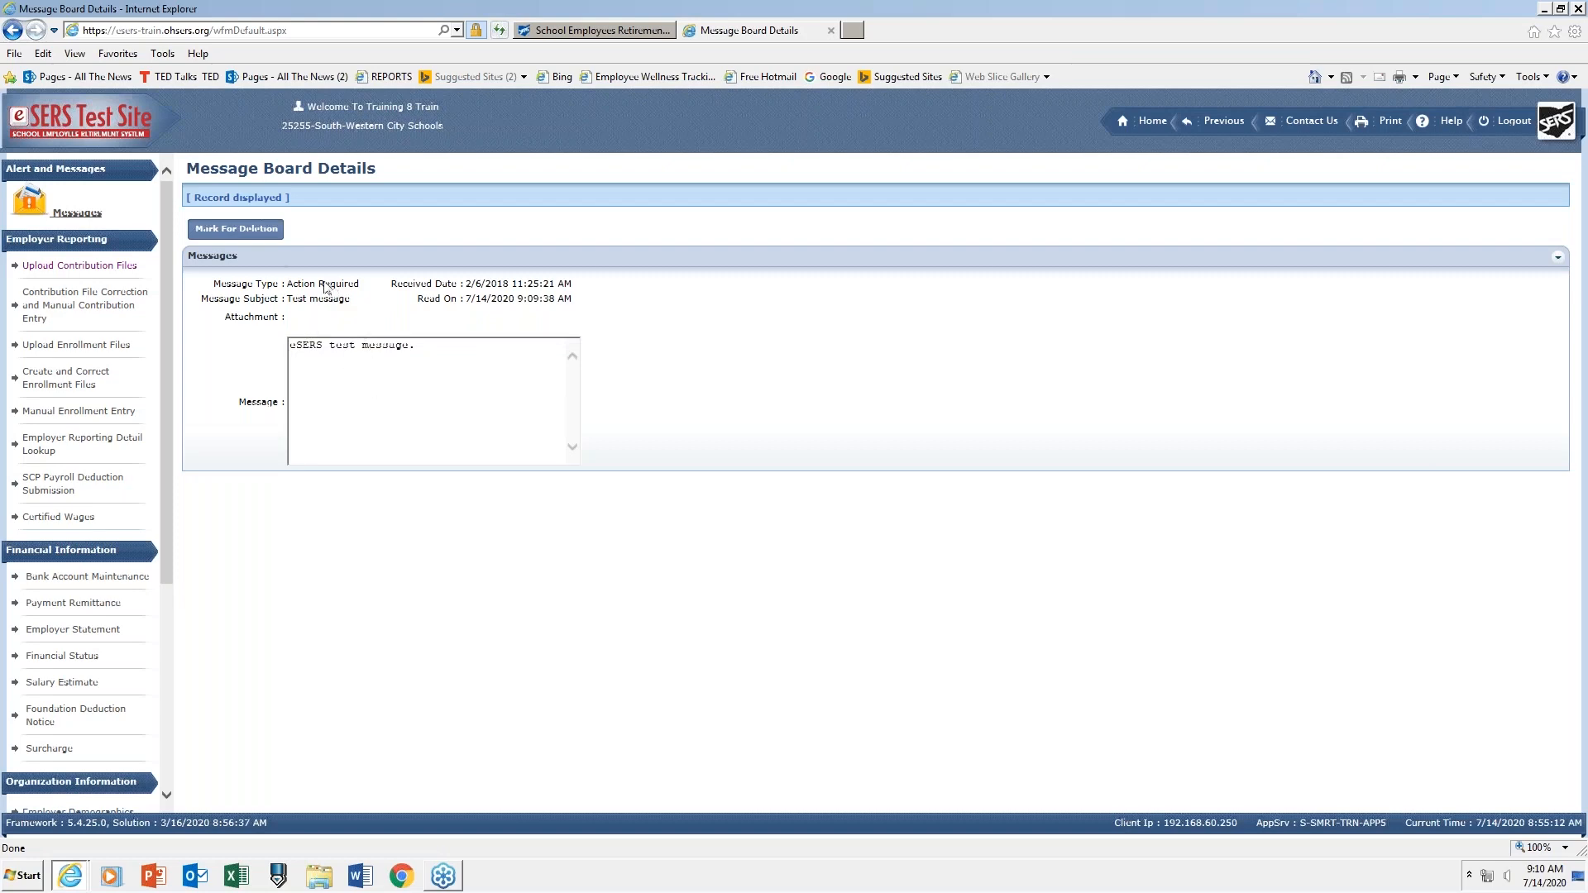
pyautogui.click(255, 231)
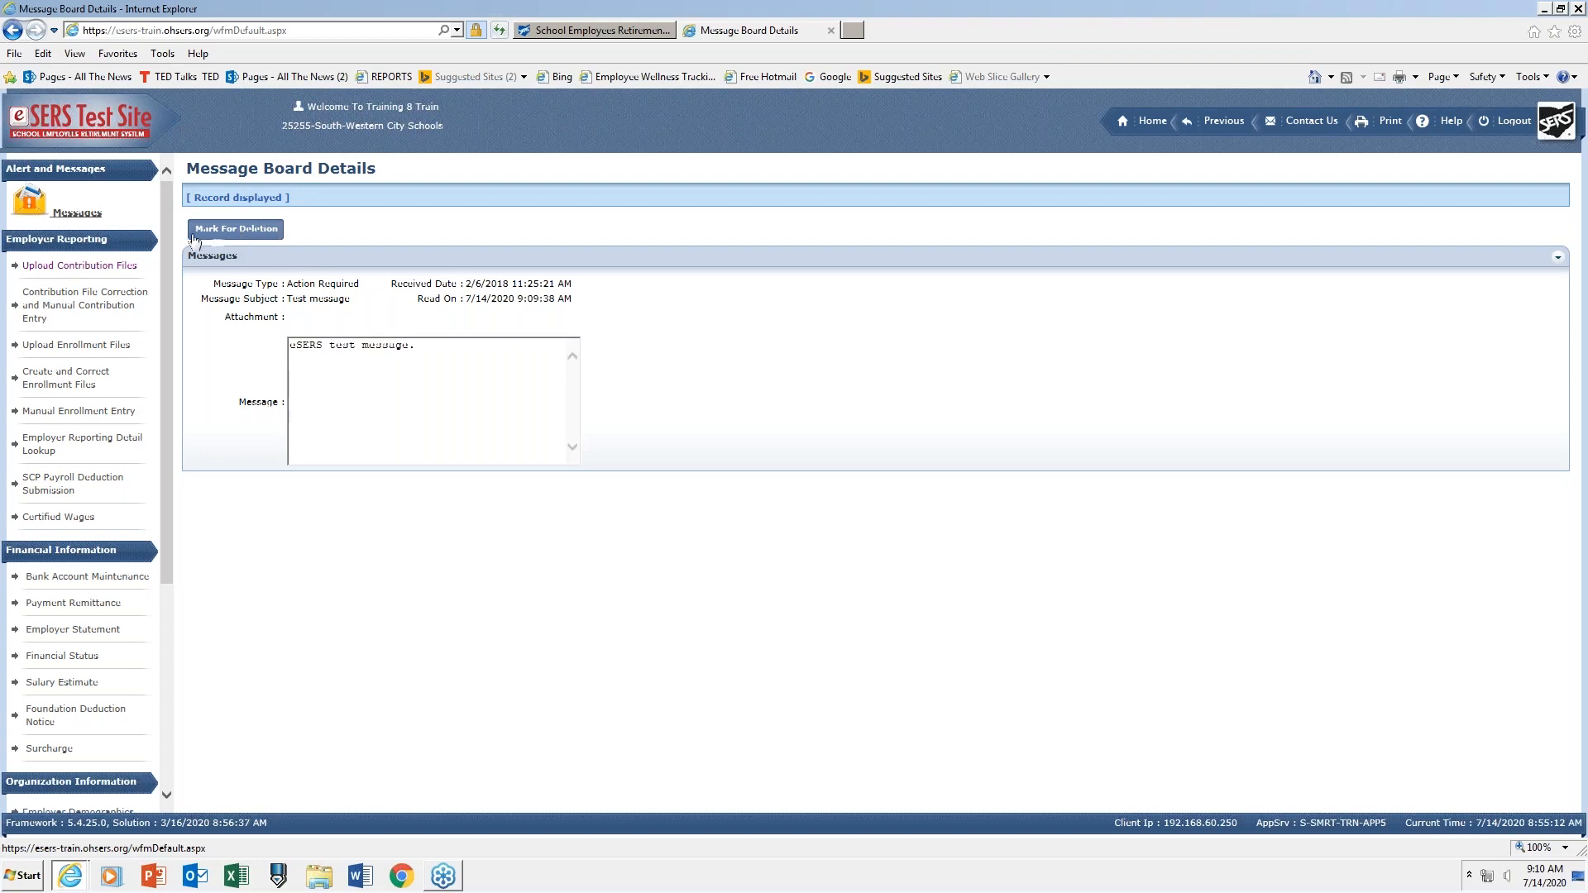
pyautogui.click(80, 217)
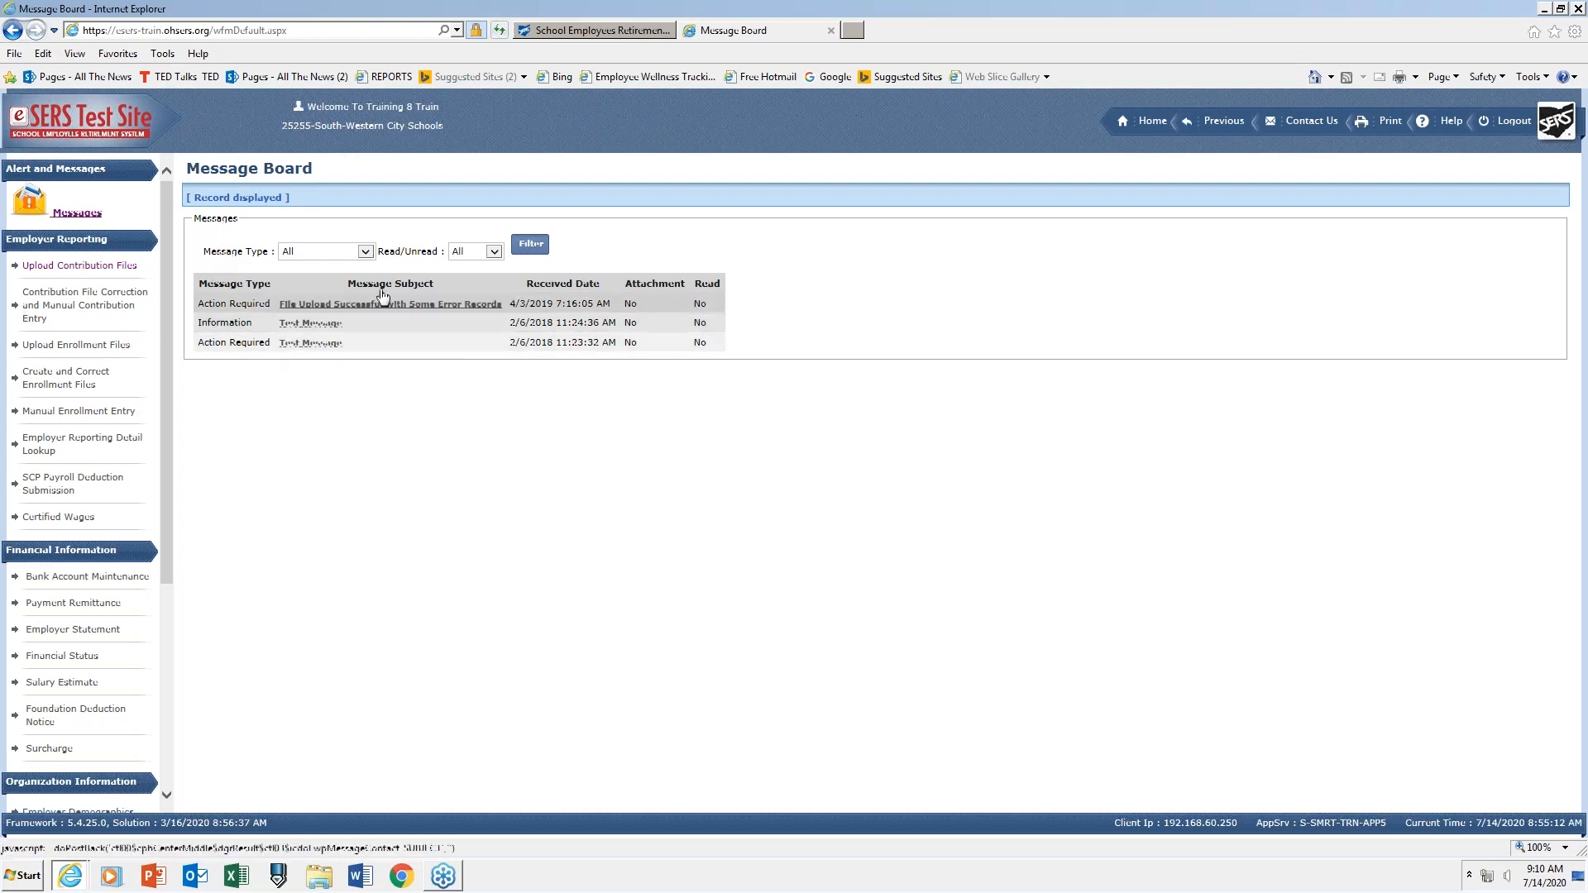
# Go to the eSERS Home page from the top navigation bar.
pyautogui.click(1153, 124)
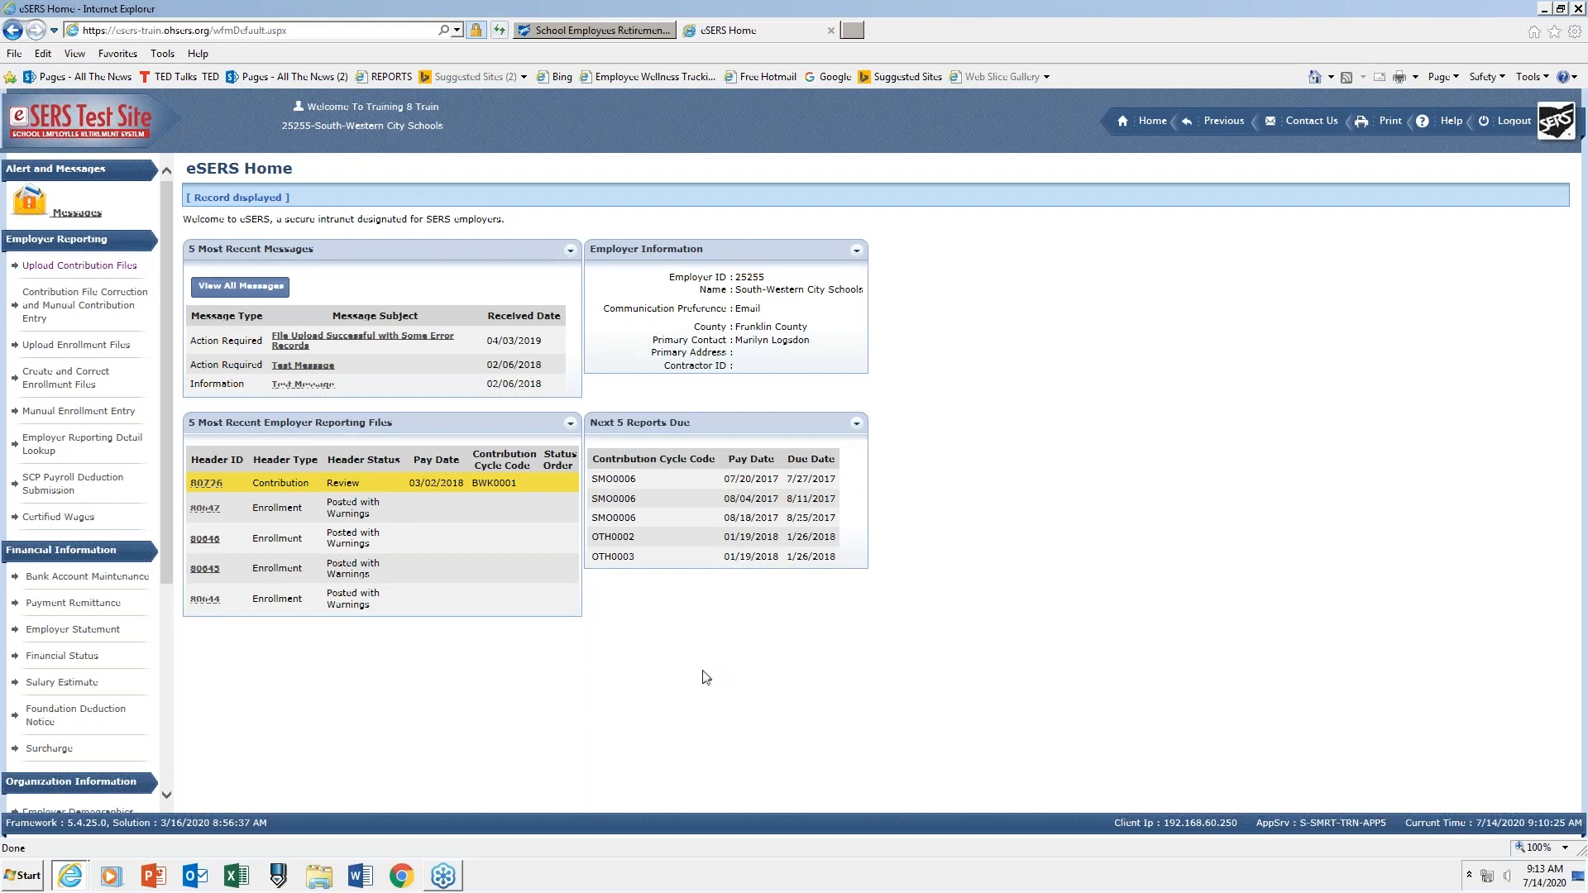
# Open Upload Contribution Files and cancel the file chooser without selecting a file.
pyautogui.click(115, 268)
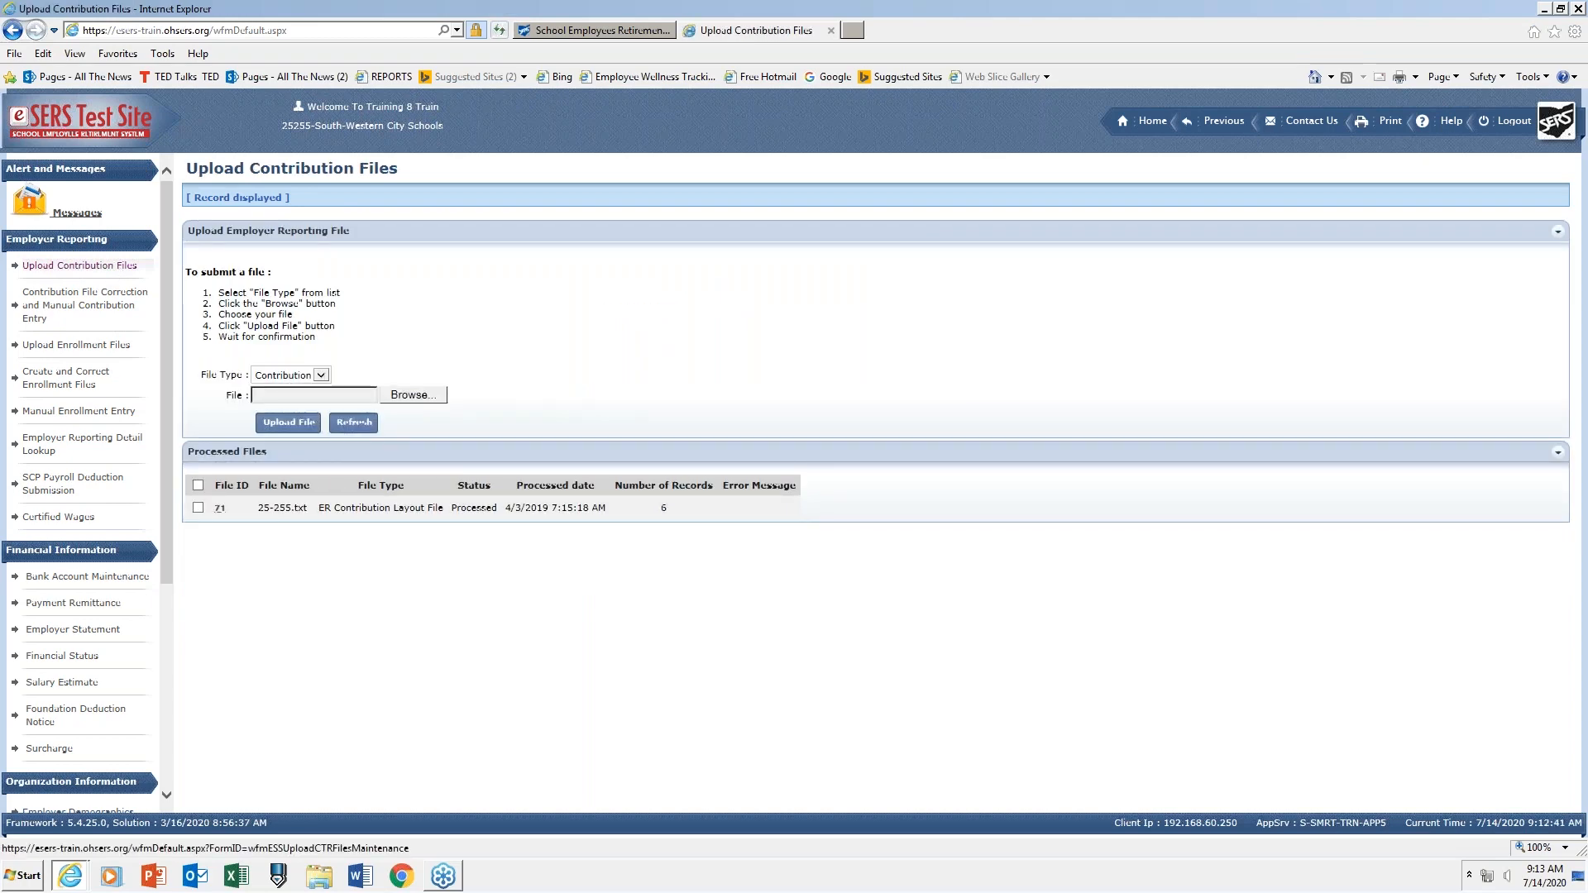
pyautogui.click(398, 398)
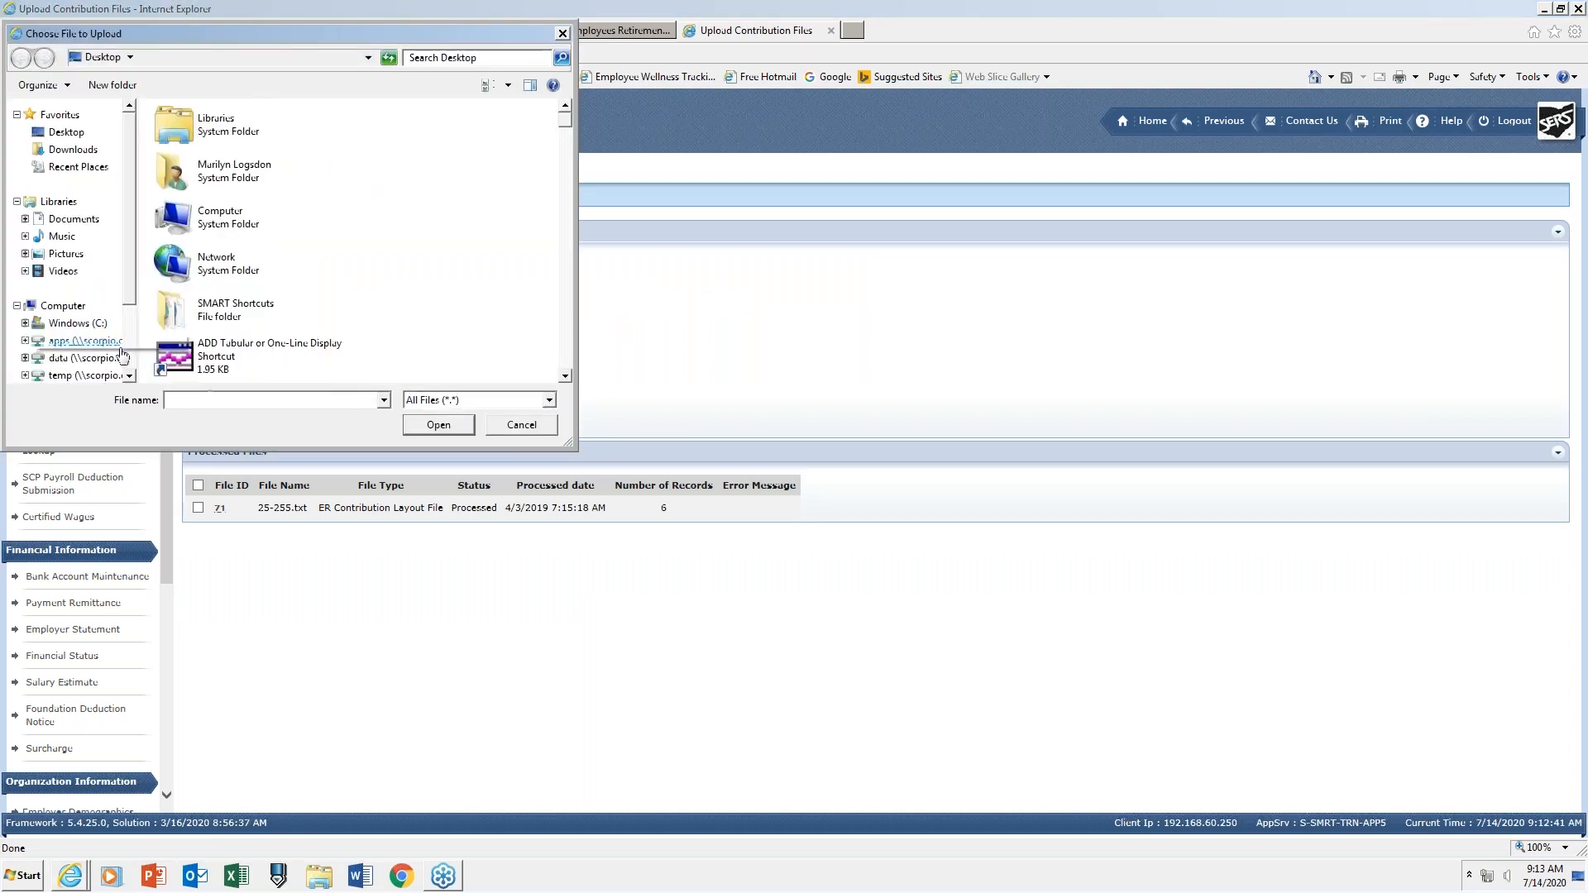
pyautogui.click(562, 34)
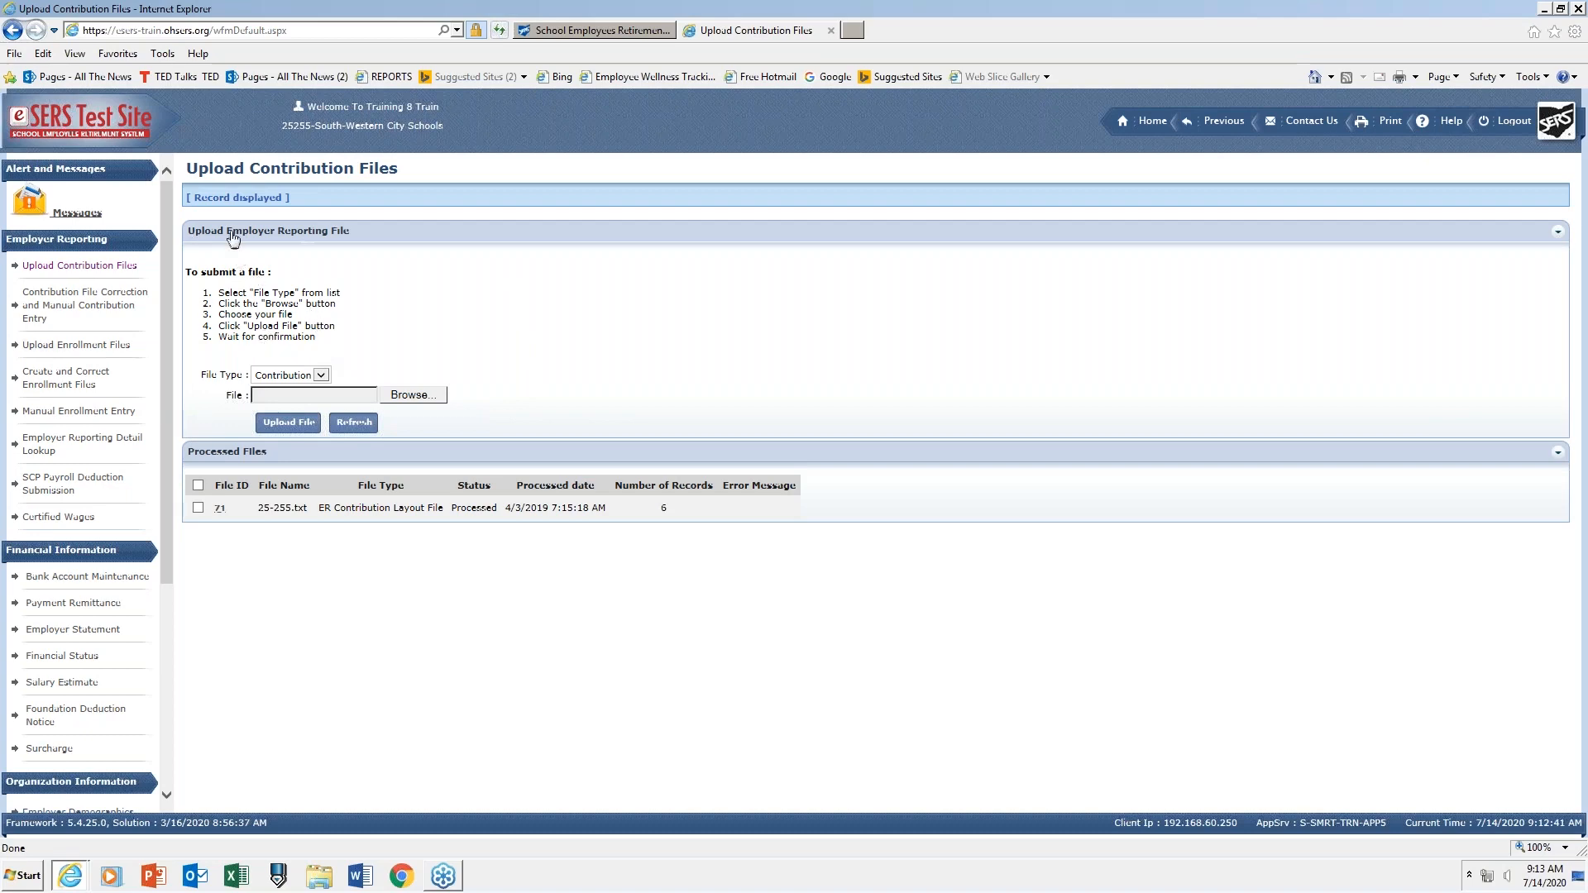
# Open the Messages page under Alert and Messages in the left menu.
pyautogui.click(107, 212)
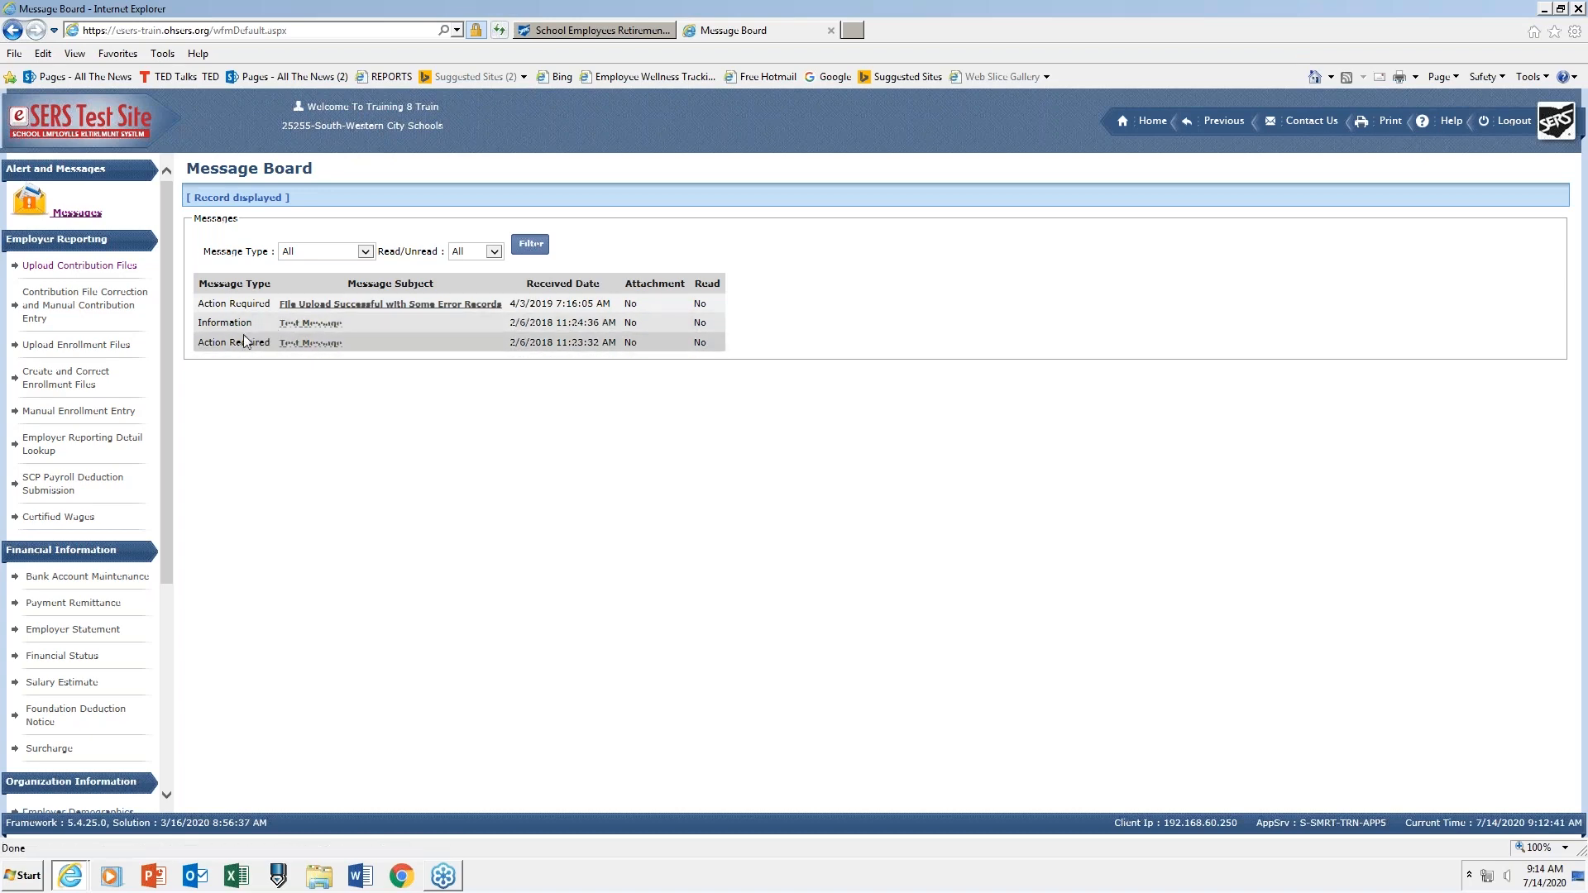
# Open Contribution File Correction and Manual Contribution Entry under Employer Reporting.
pyautogui.click(83, 310)
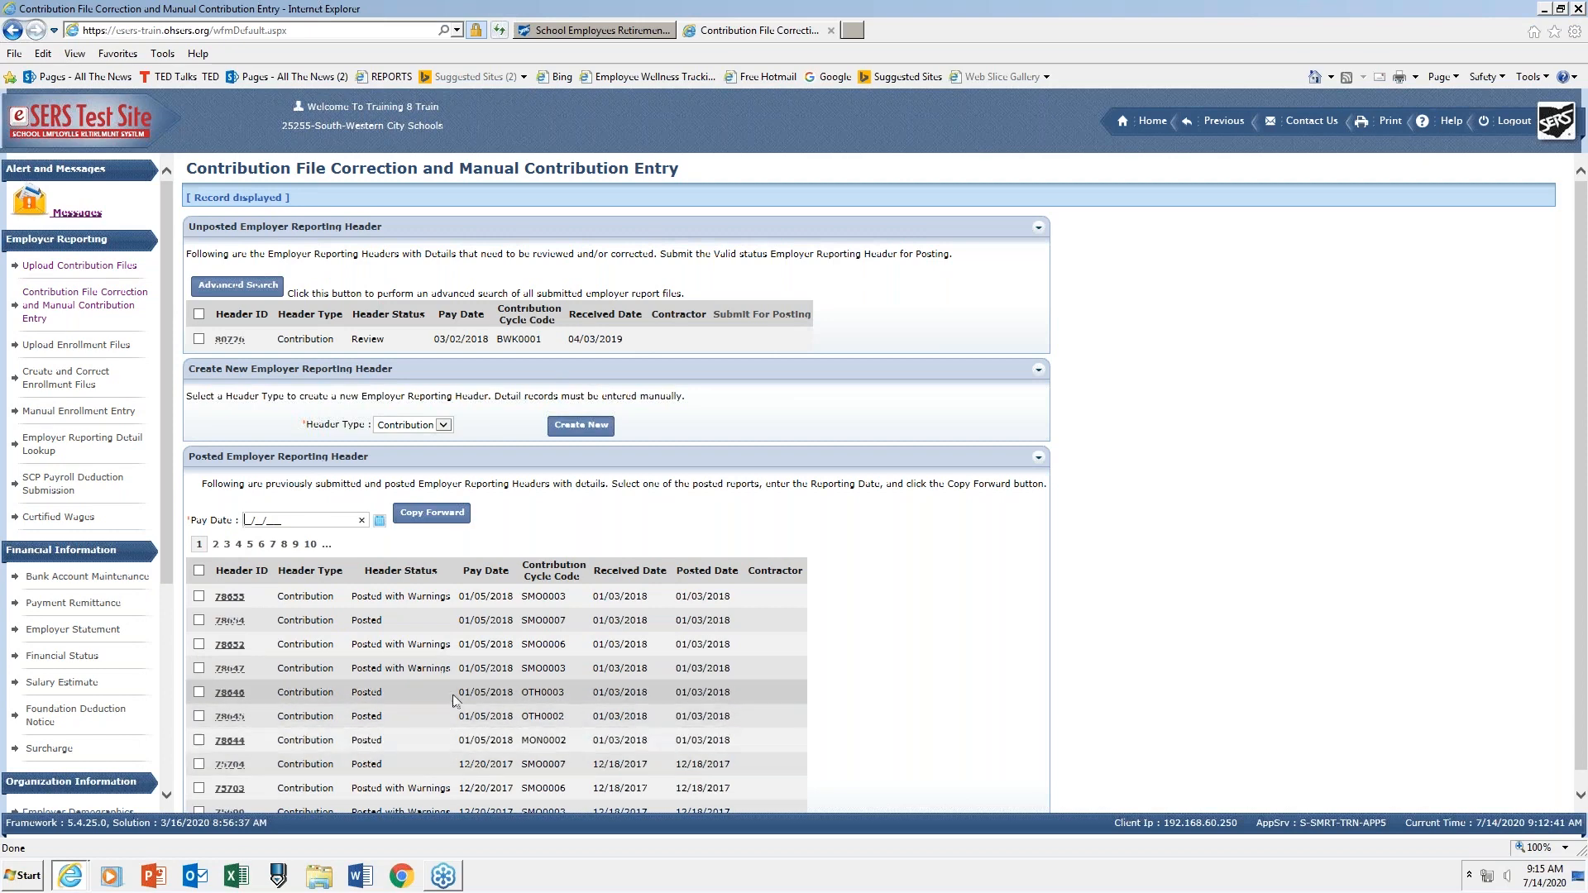
# Open header 78645, try Export To Excel, and filter its records to status All.
pyautogui.click(229, 718)
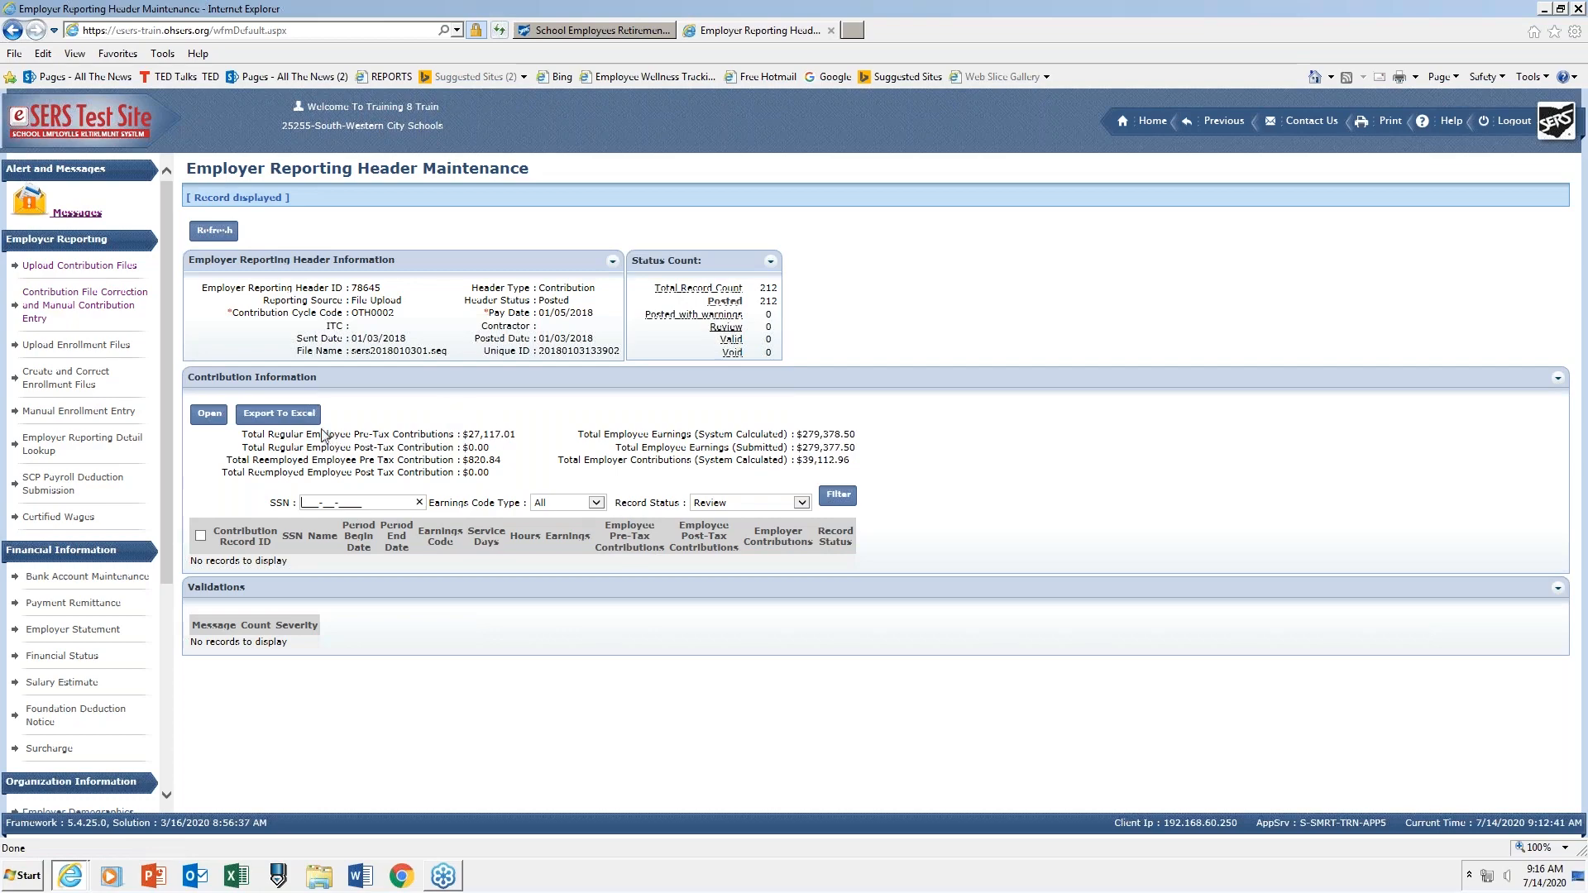
pyautogui.click(277, 412)
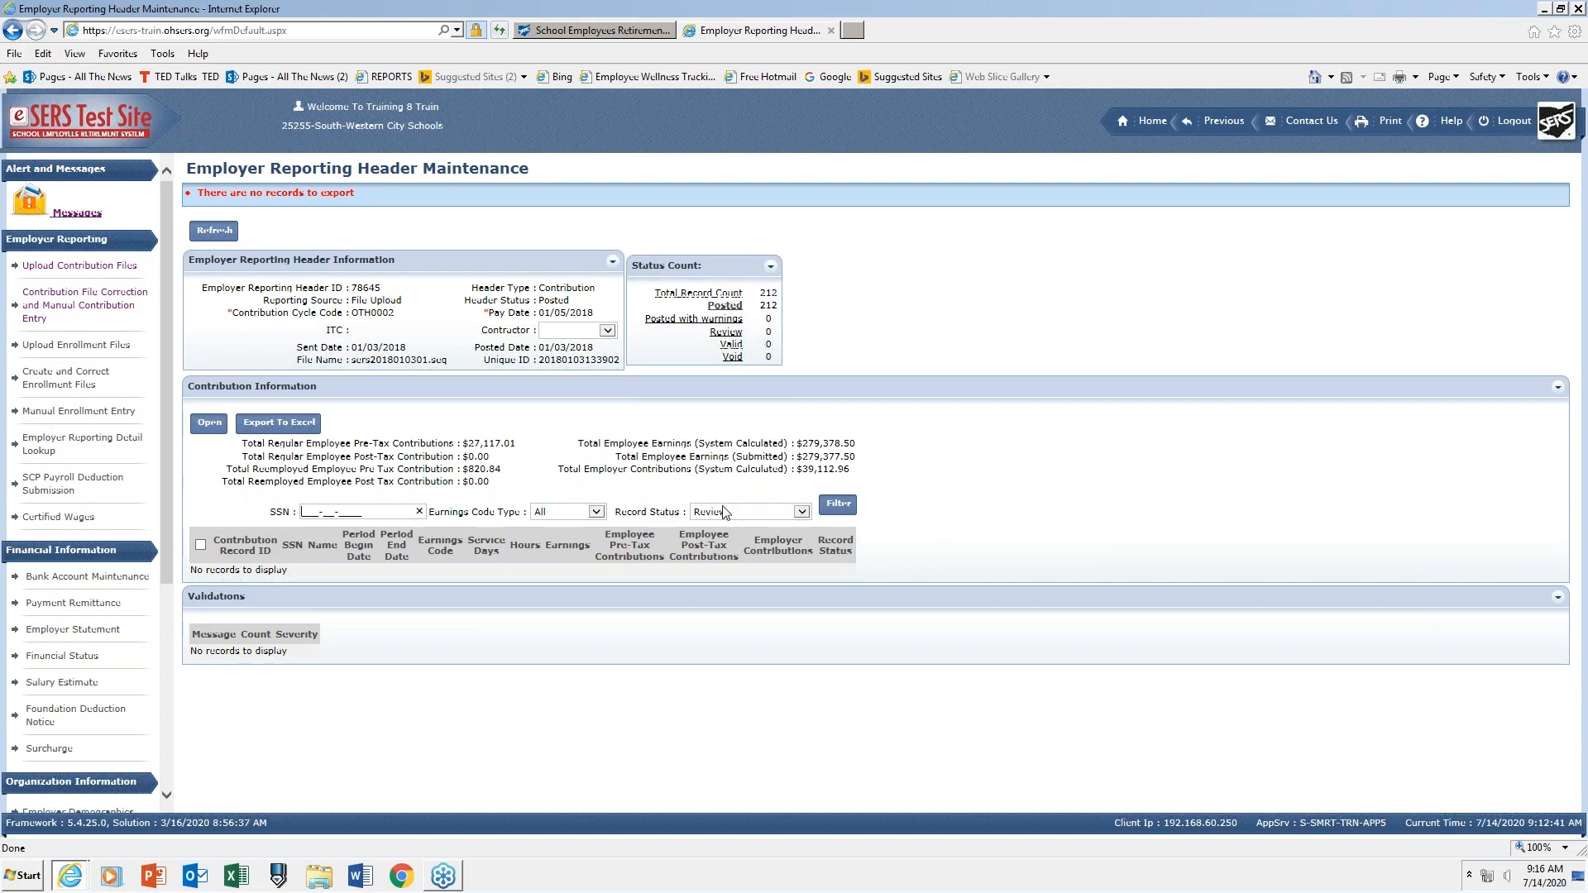
pyautogui.click(802, 512)
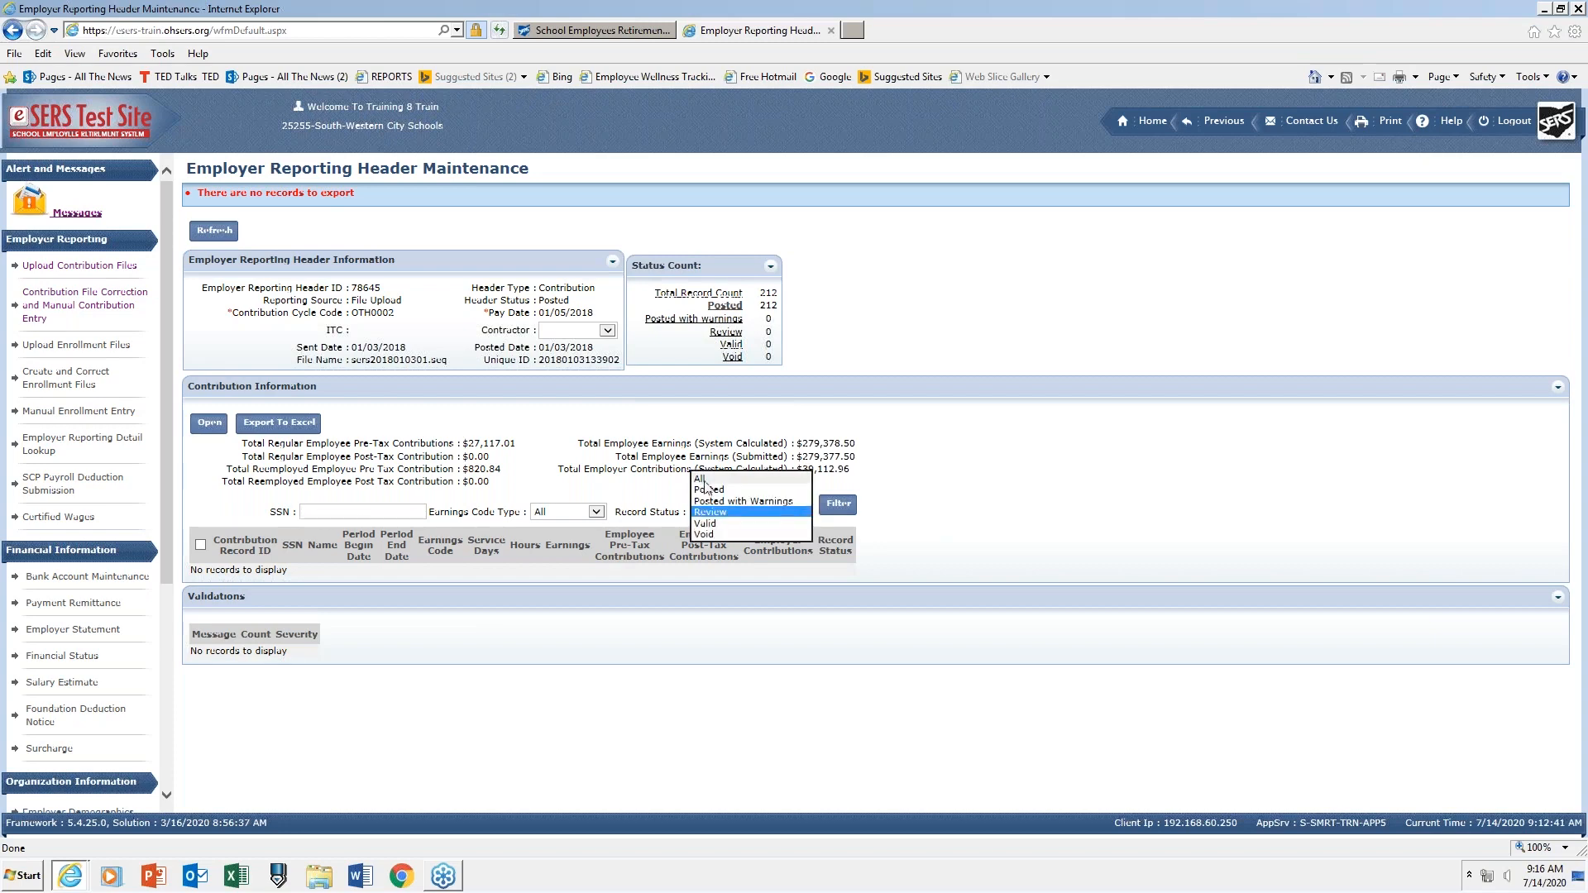
pyautogui.click(701, 480)
pyautogui.click(844, 508)
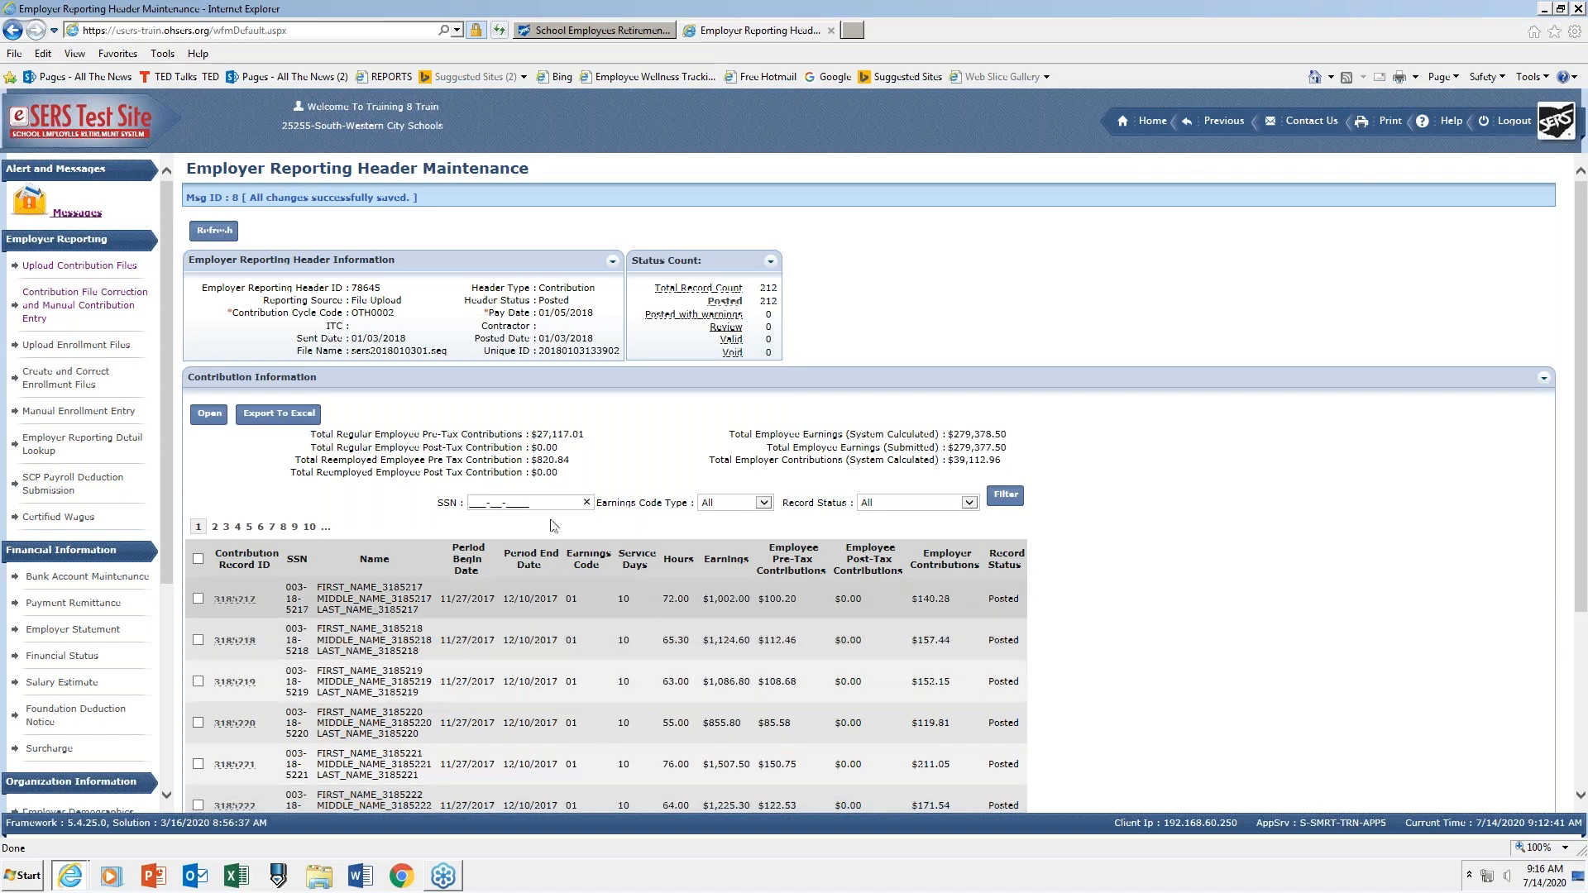
pyautogui.click(278, 414)
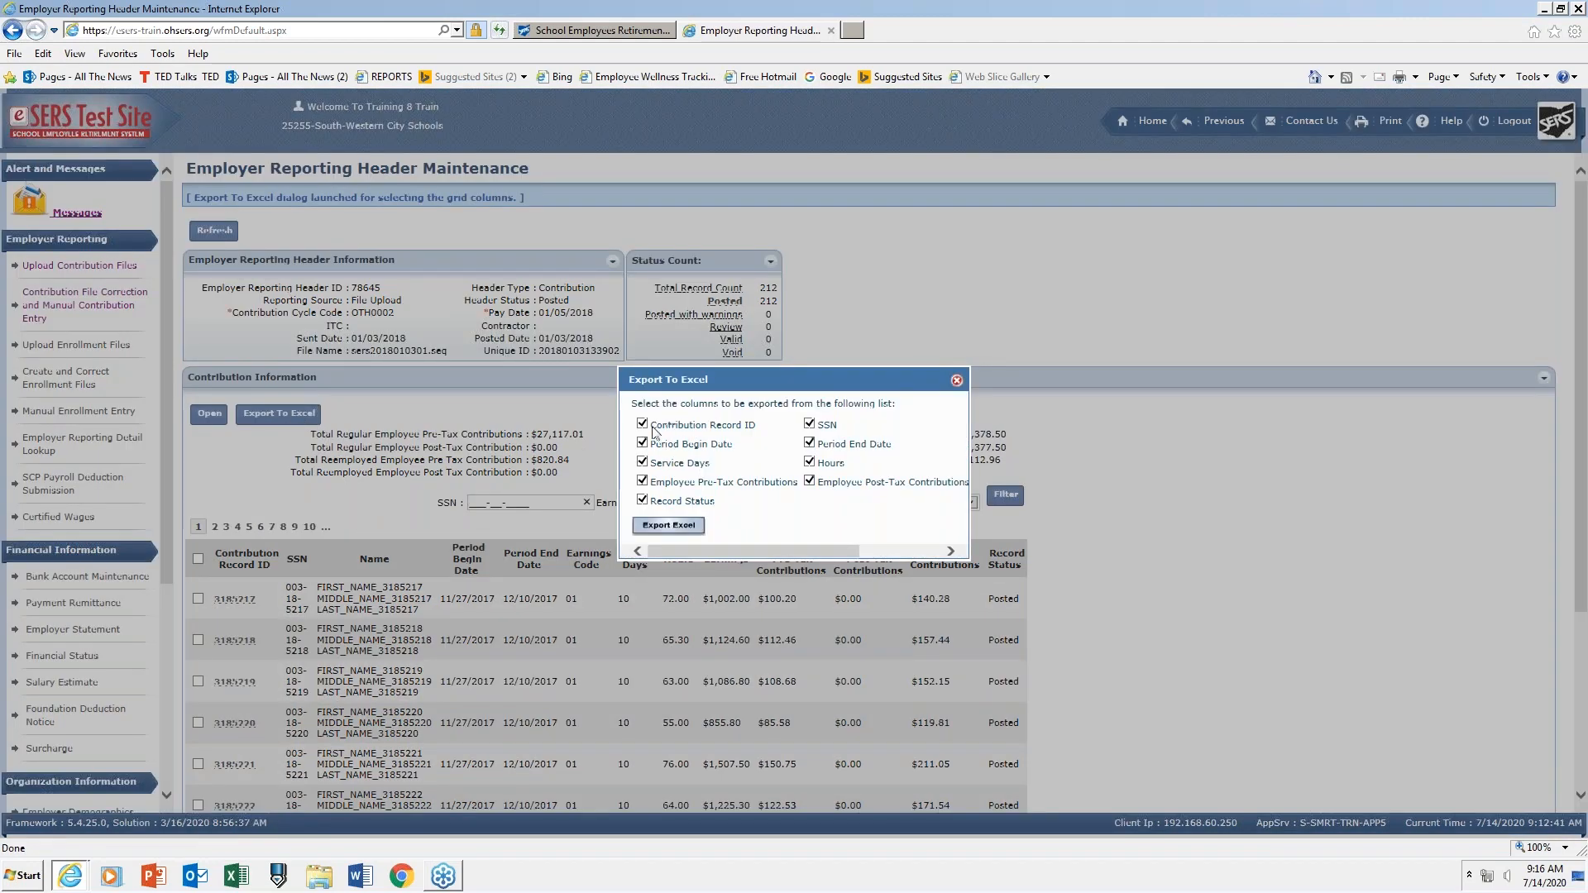
pyautogui.moveTo(814, 552)
pyautogui.mouseDown()
pyautogui.moveTo(905, 568)
pyautogui.moveTo(813, 563)
pyautogui.mouseUp()
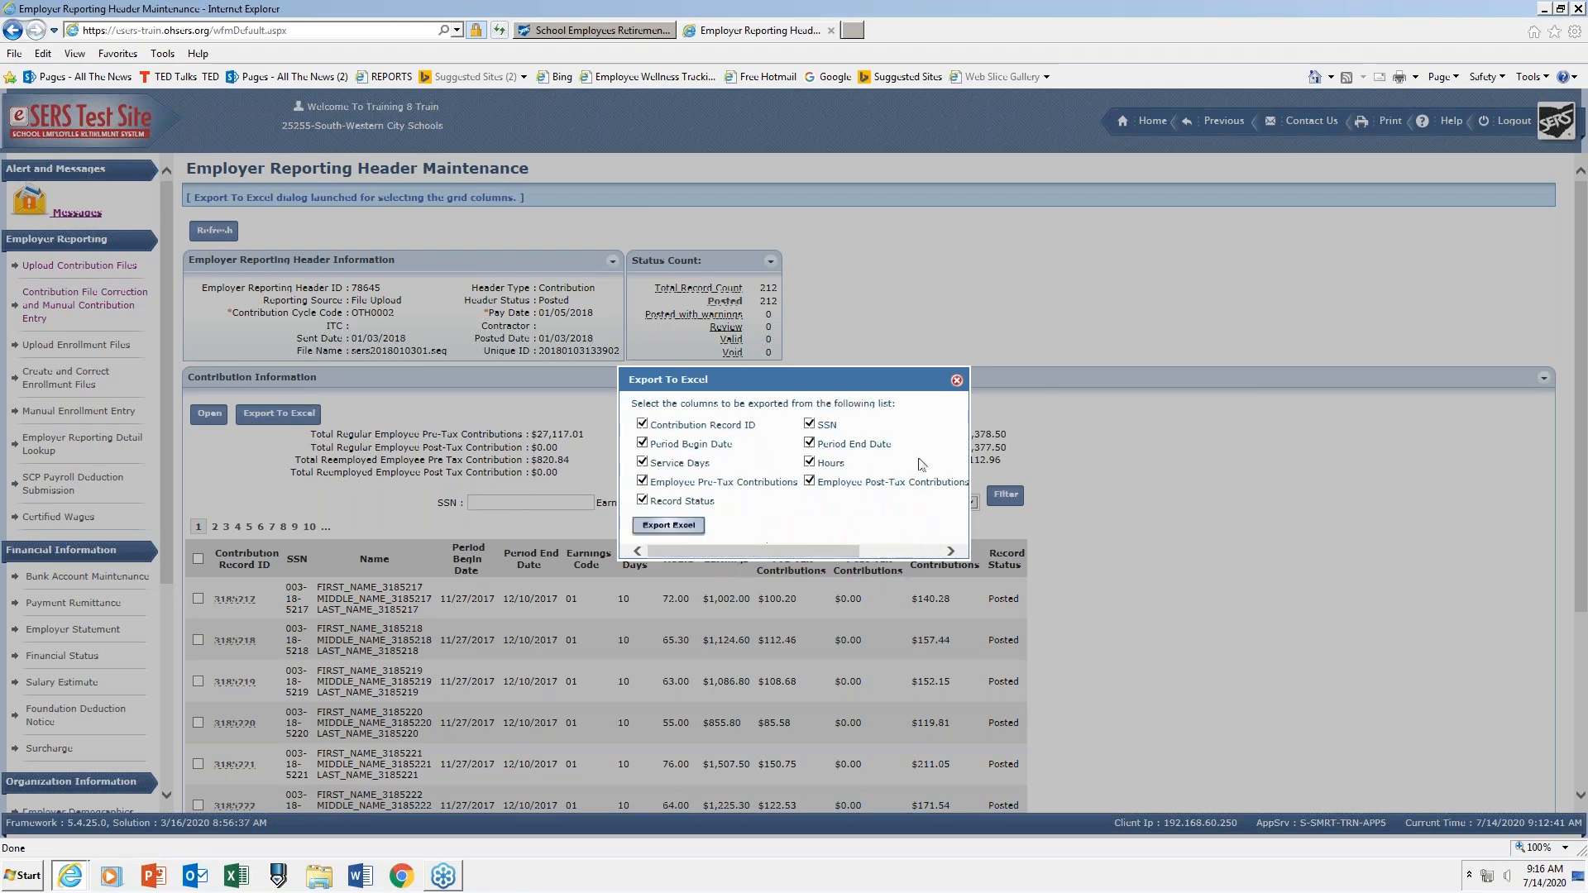
pyautogui.click(958, 381)
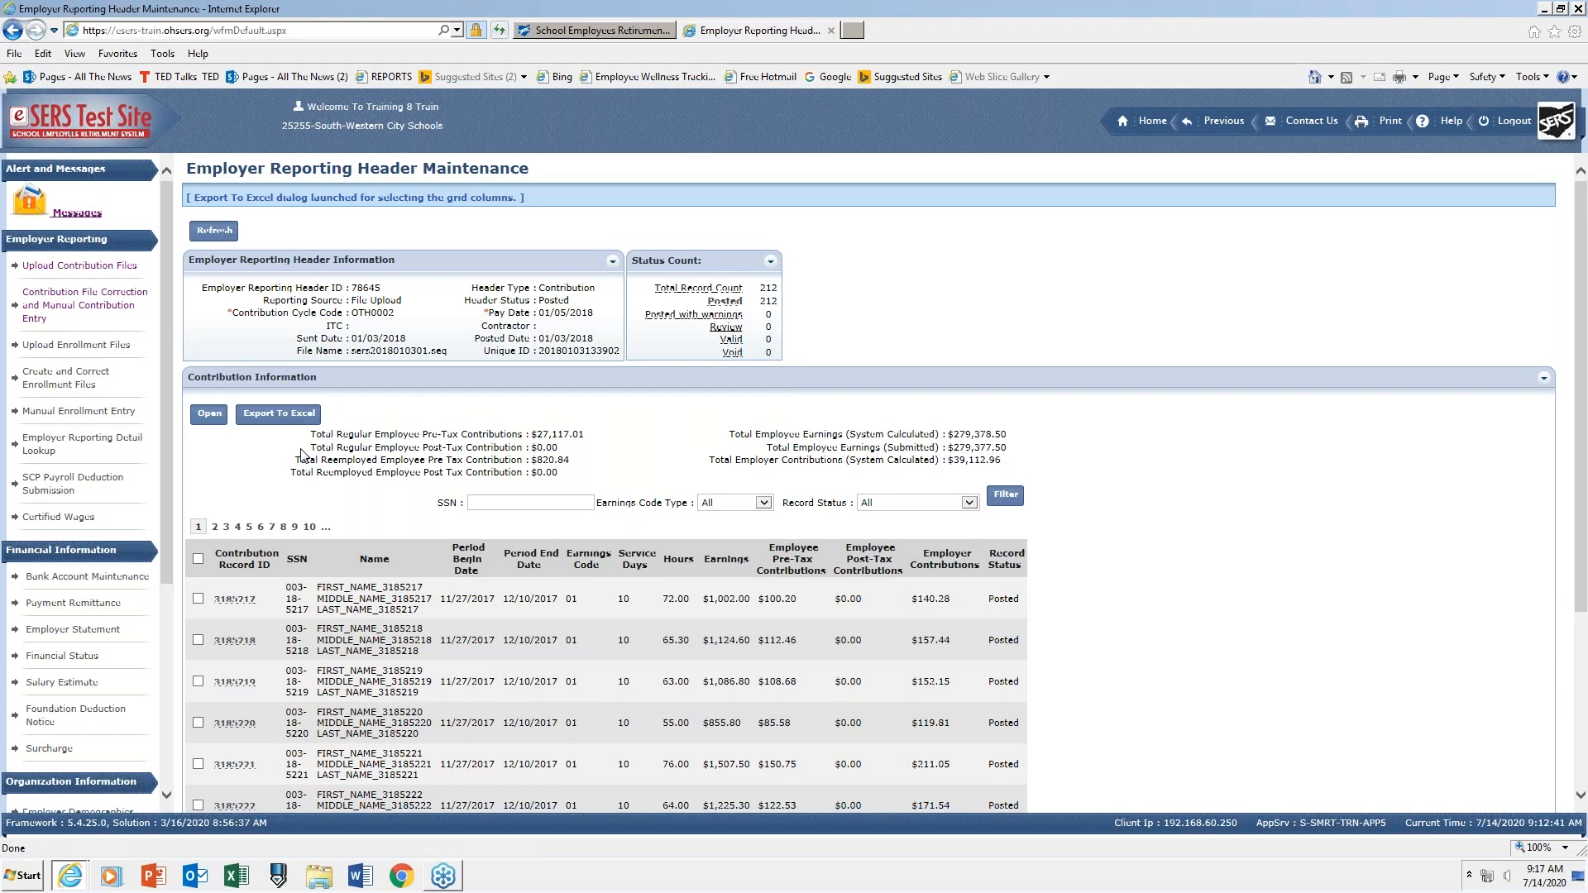
pyautogui.click(91, 303)
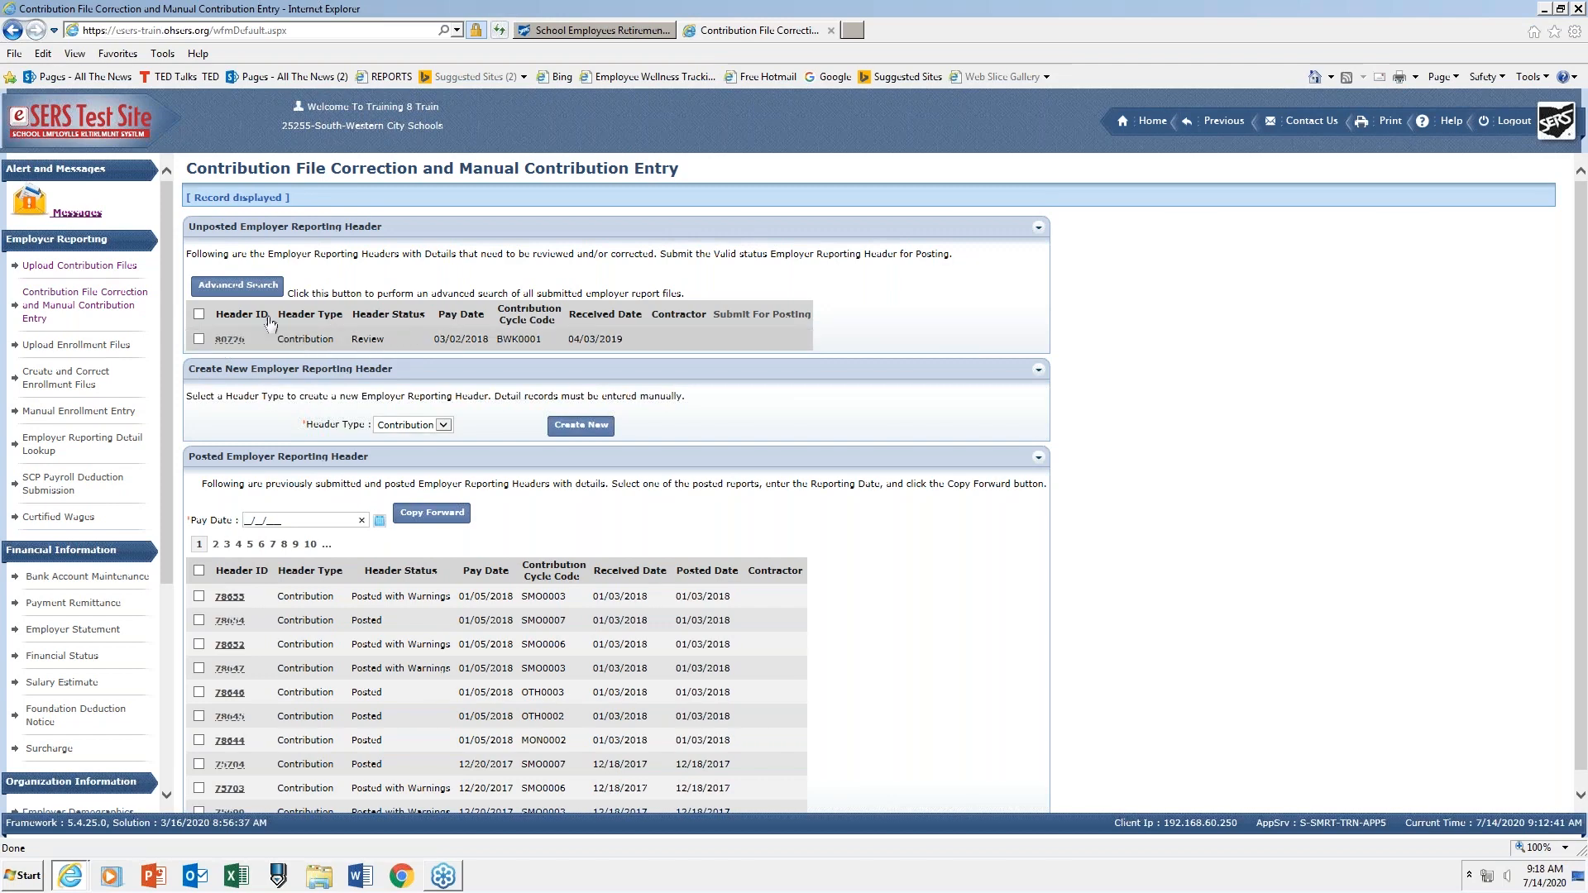
# Open unposted reporting header 80726 to see its three Review-status records.
pyautogui.click(231, 340)
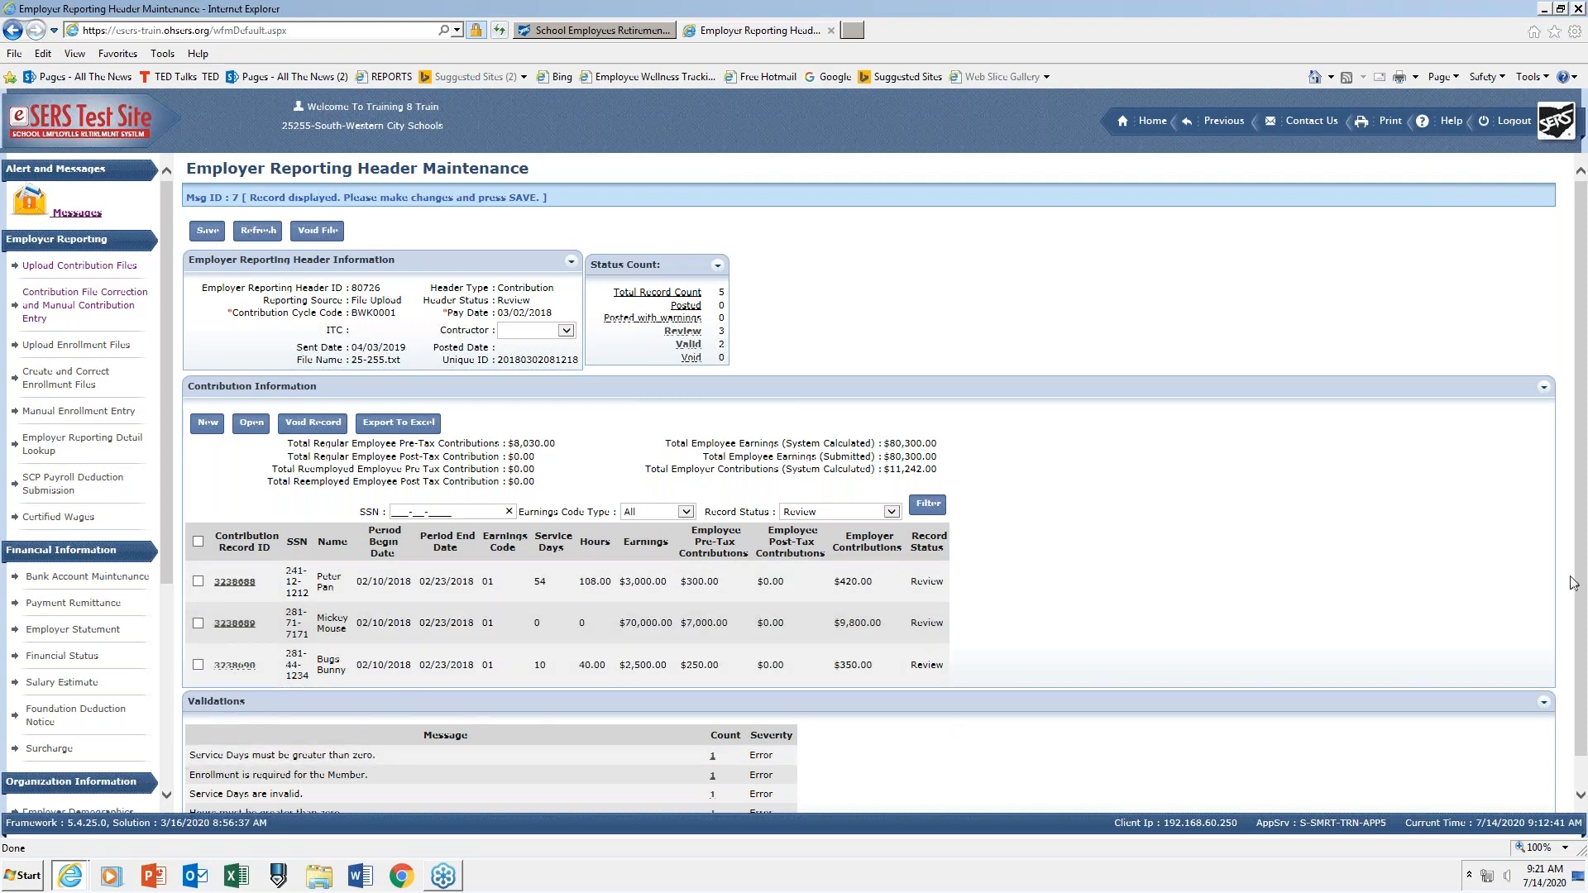
# Open contribution record 3238688, whose 54 Service Days trigger error 1163 and warning 1207.
pyautogui.scroll(-1, 1577, 628)
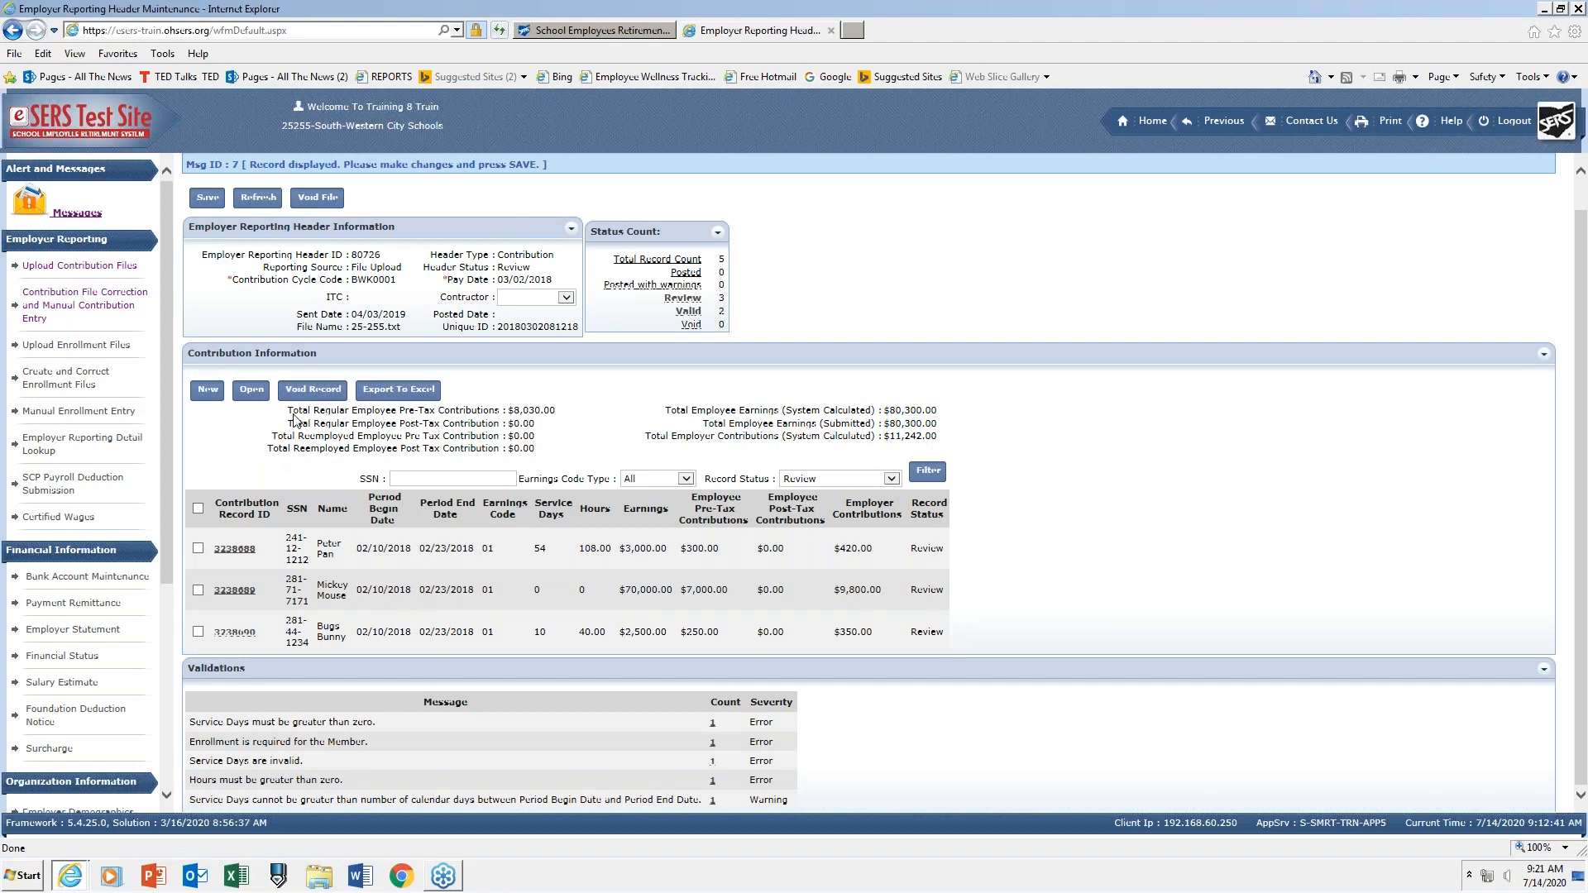
pyautogui.click(245, 552)
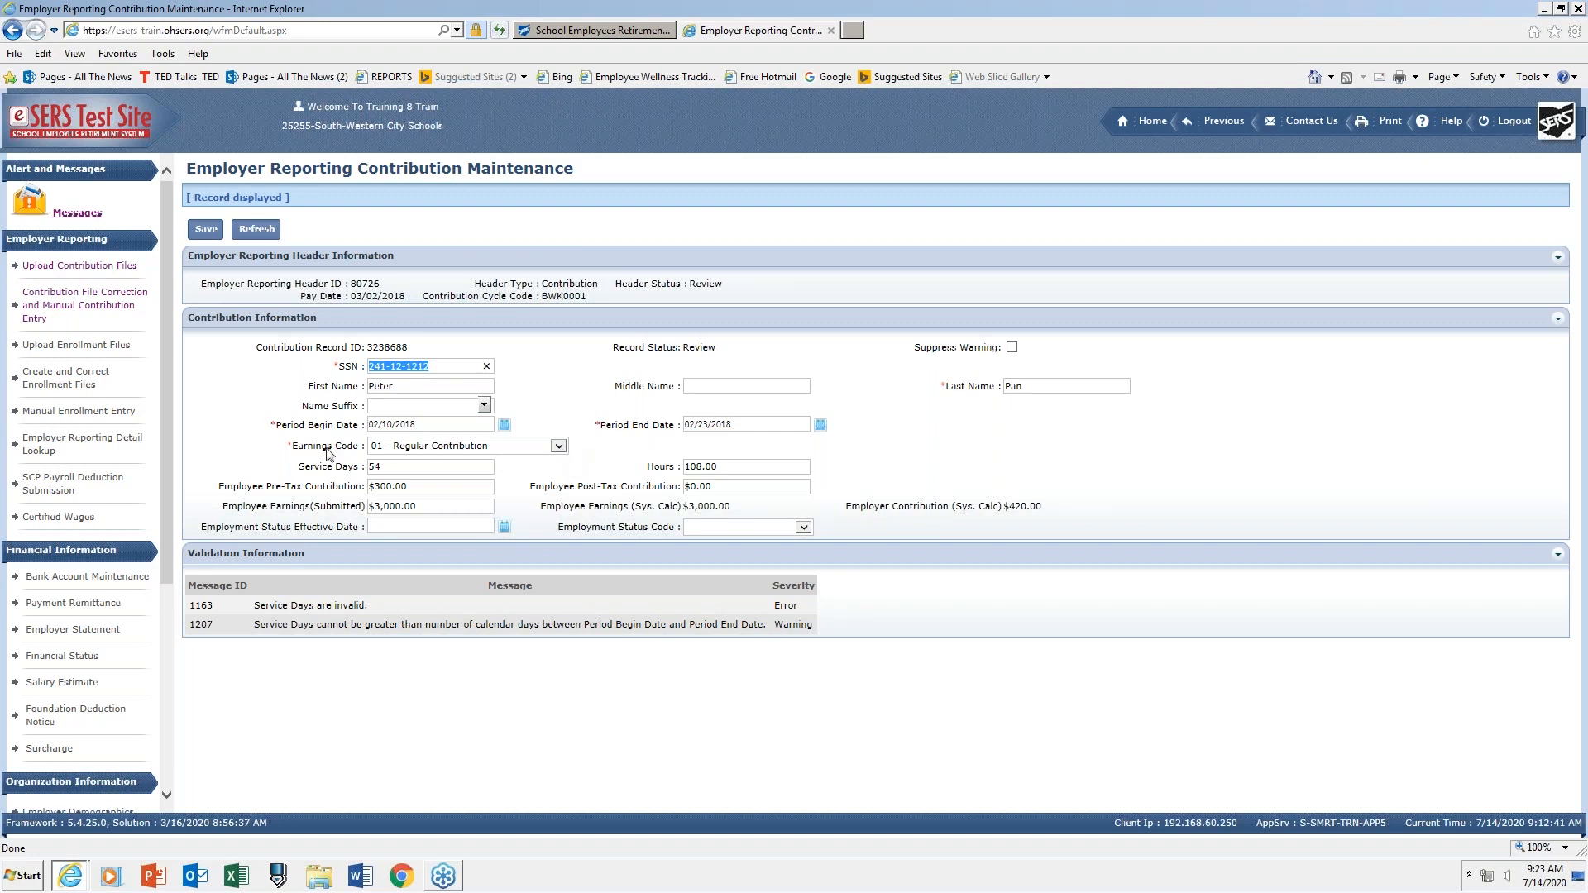
pyautogui.click(559, 447)
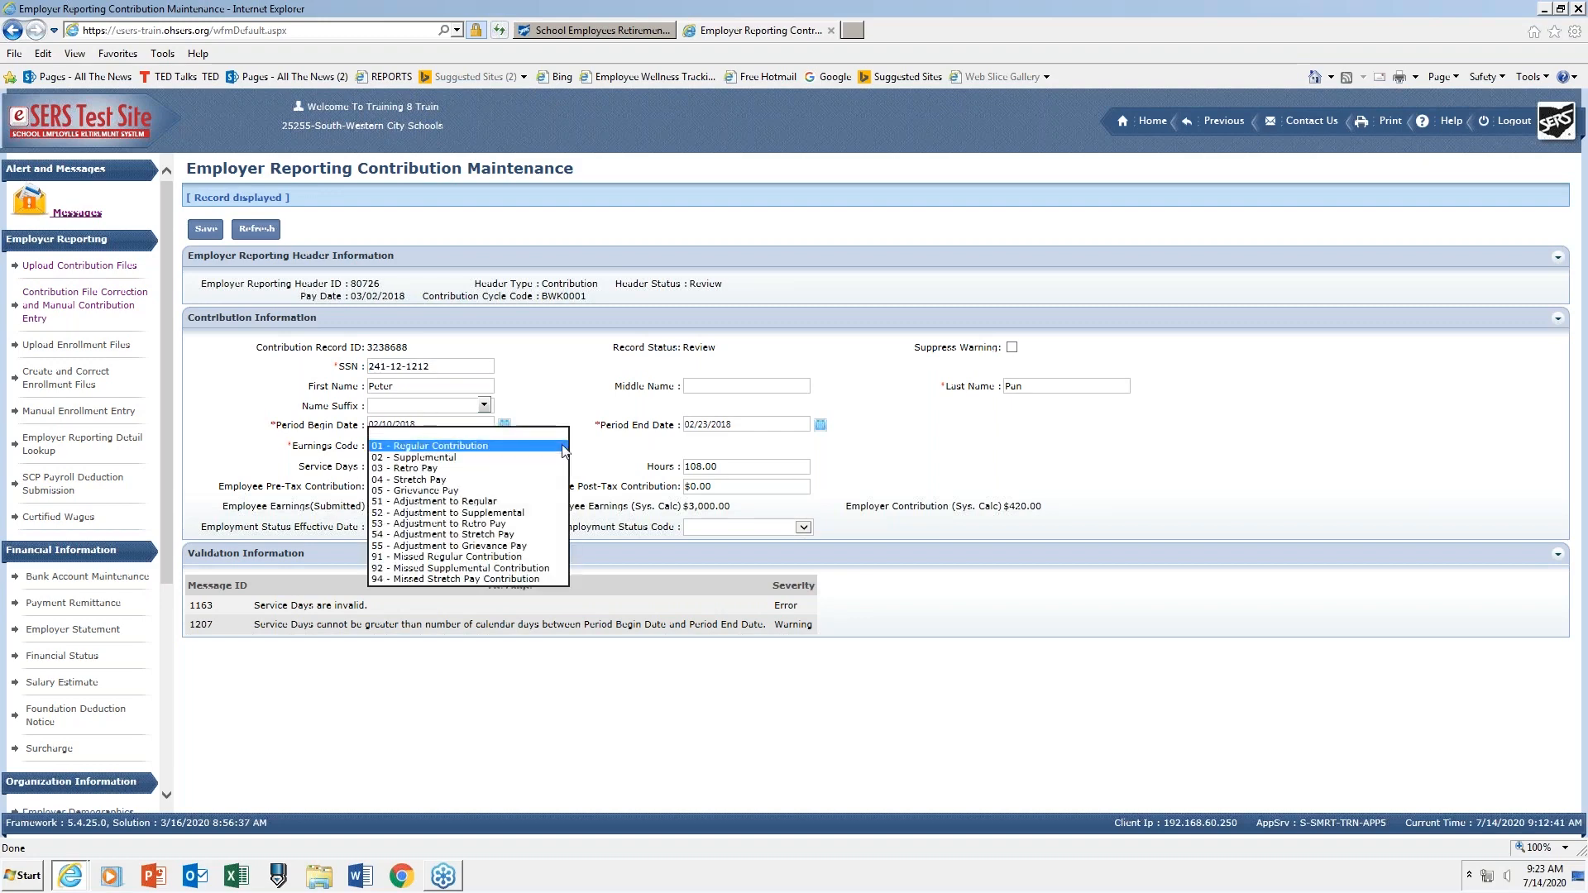
# Set the earnings code of record 3238688 to 02 - Supplemental.
pyautogui.click(445, 458)
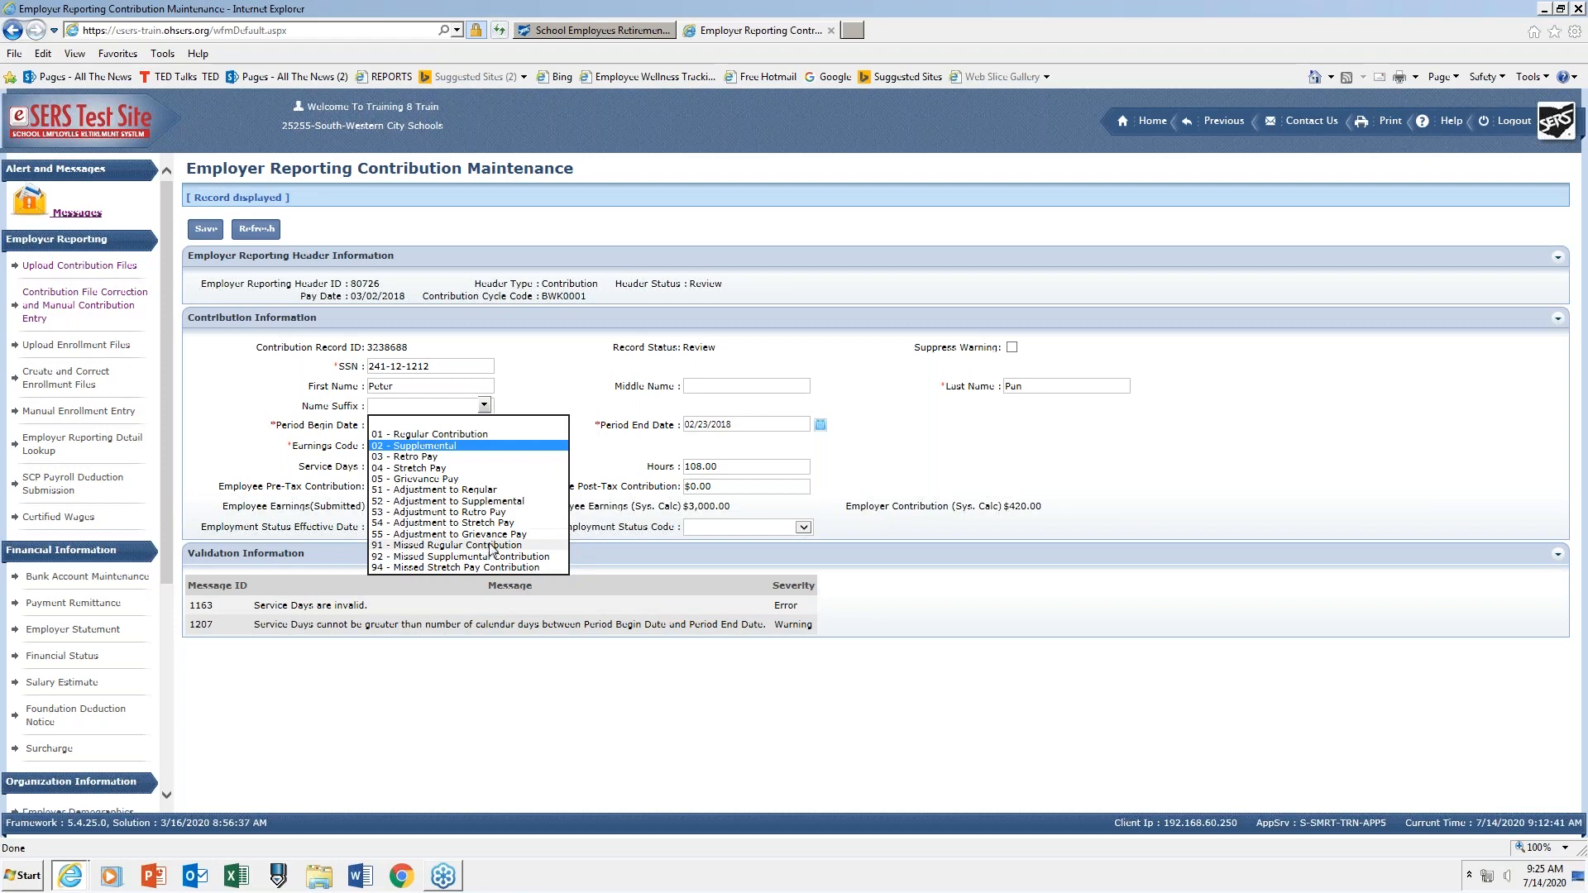
pyautogui.click(456, 447)
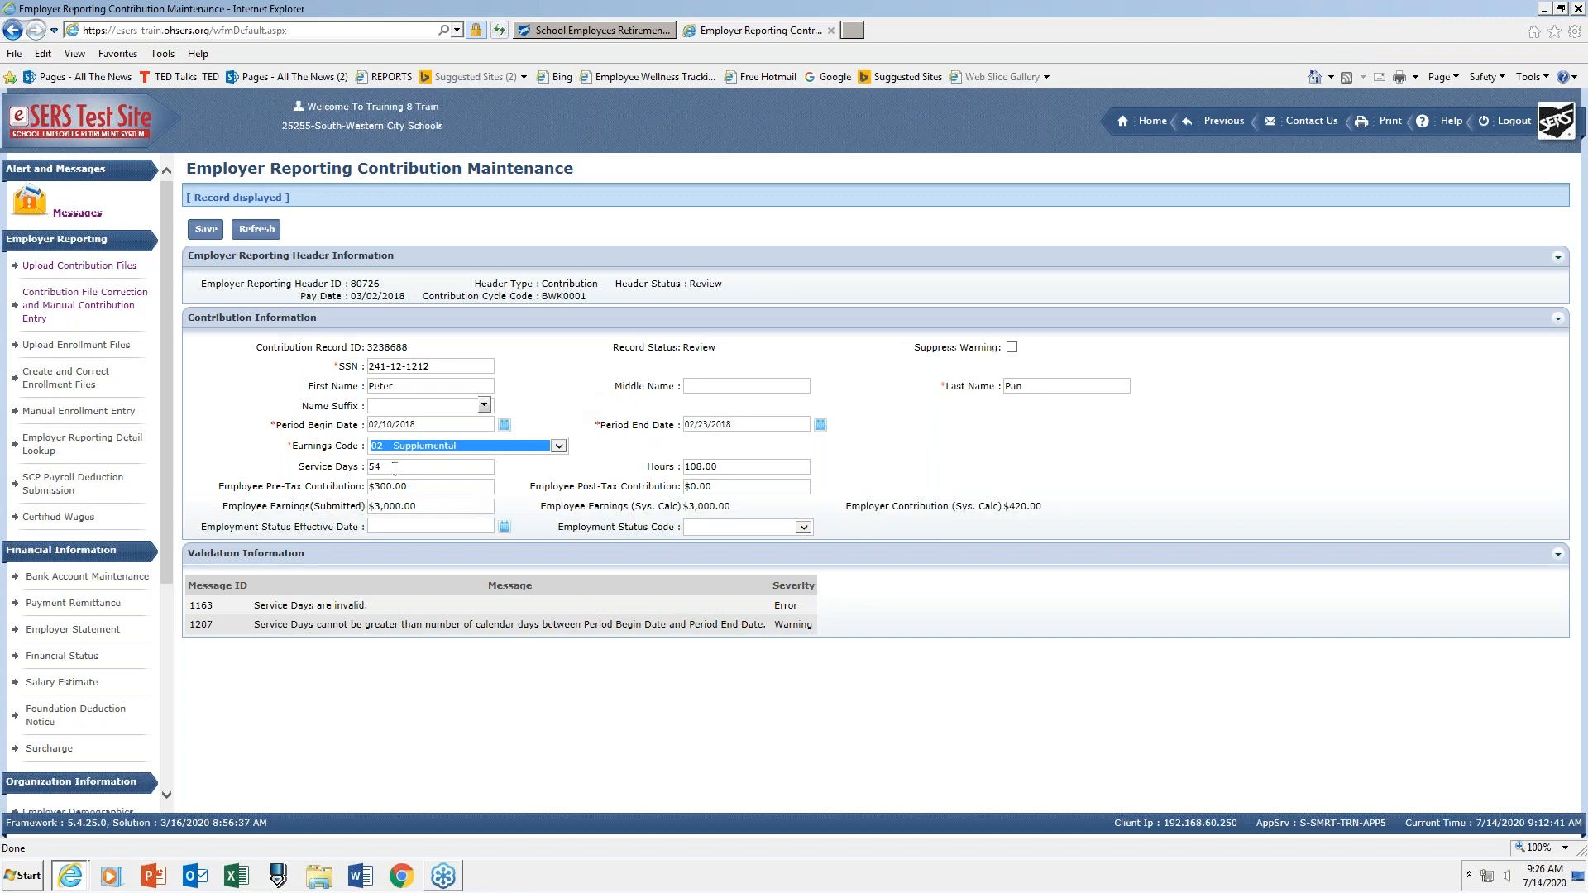
# Save record 3238688 with earnings code 02 - Supplemental so it becomes Valid.
pyautogui.click(206, 232)
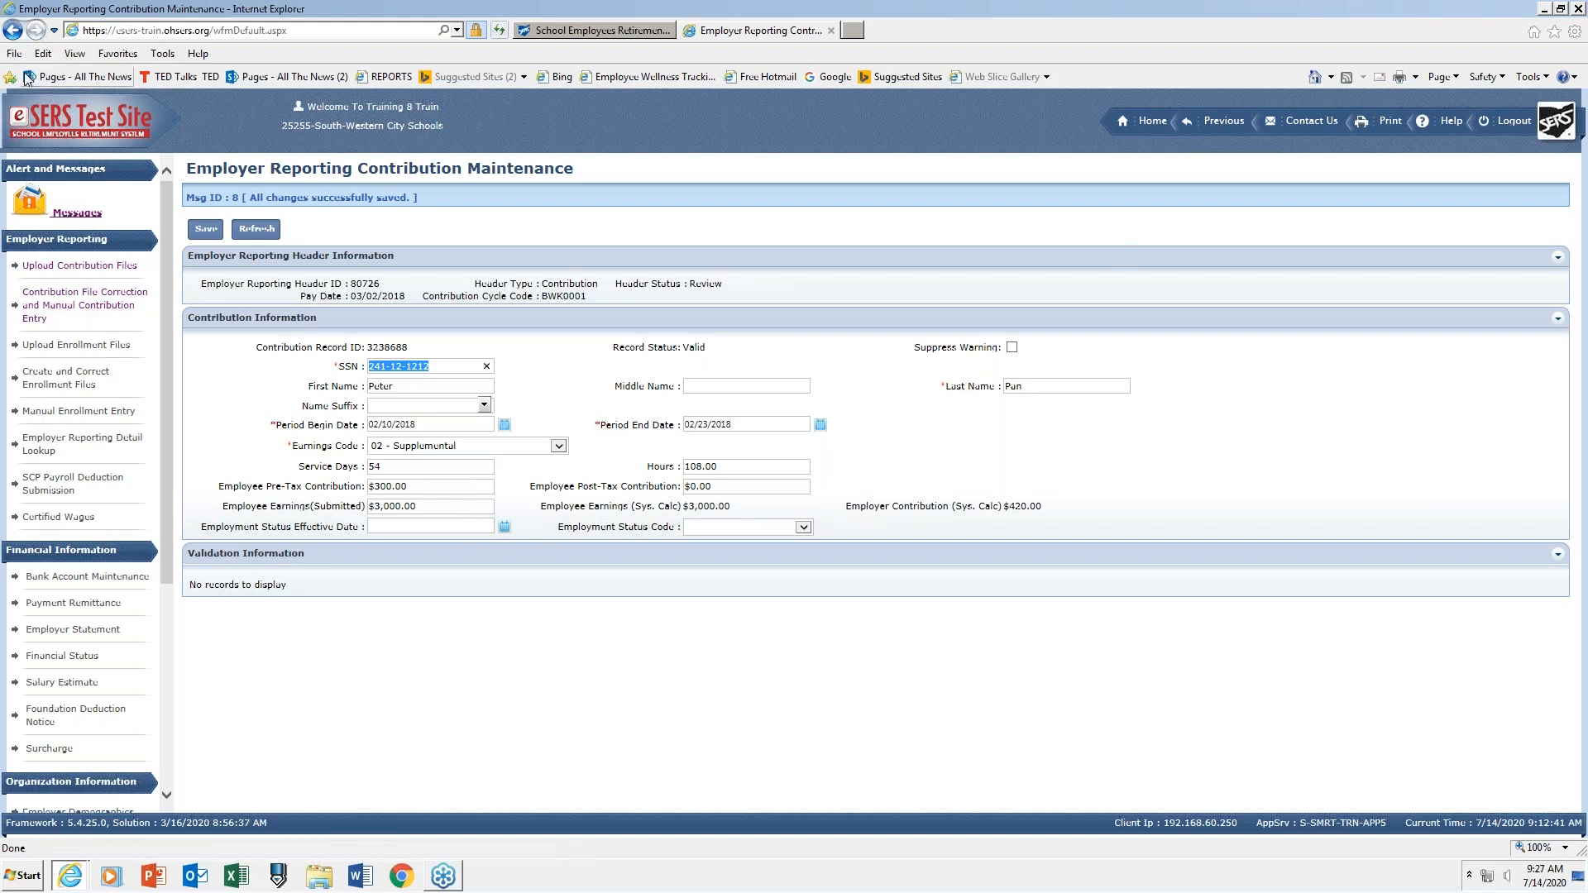
pyautogui.click(1238, 124)
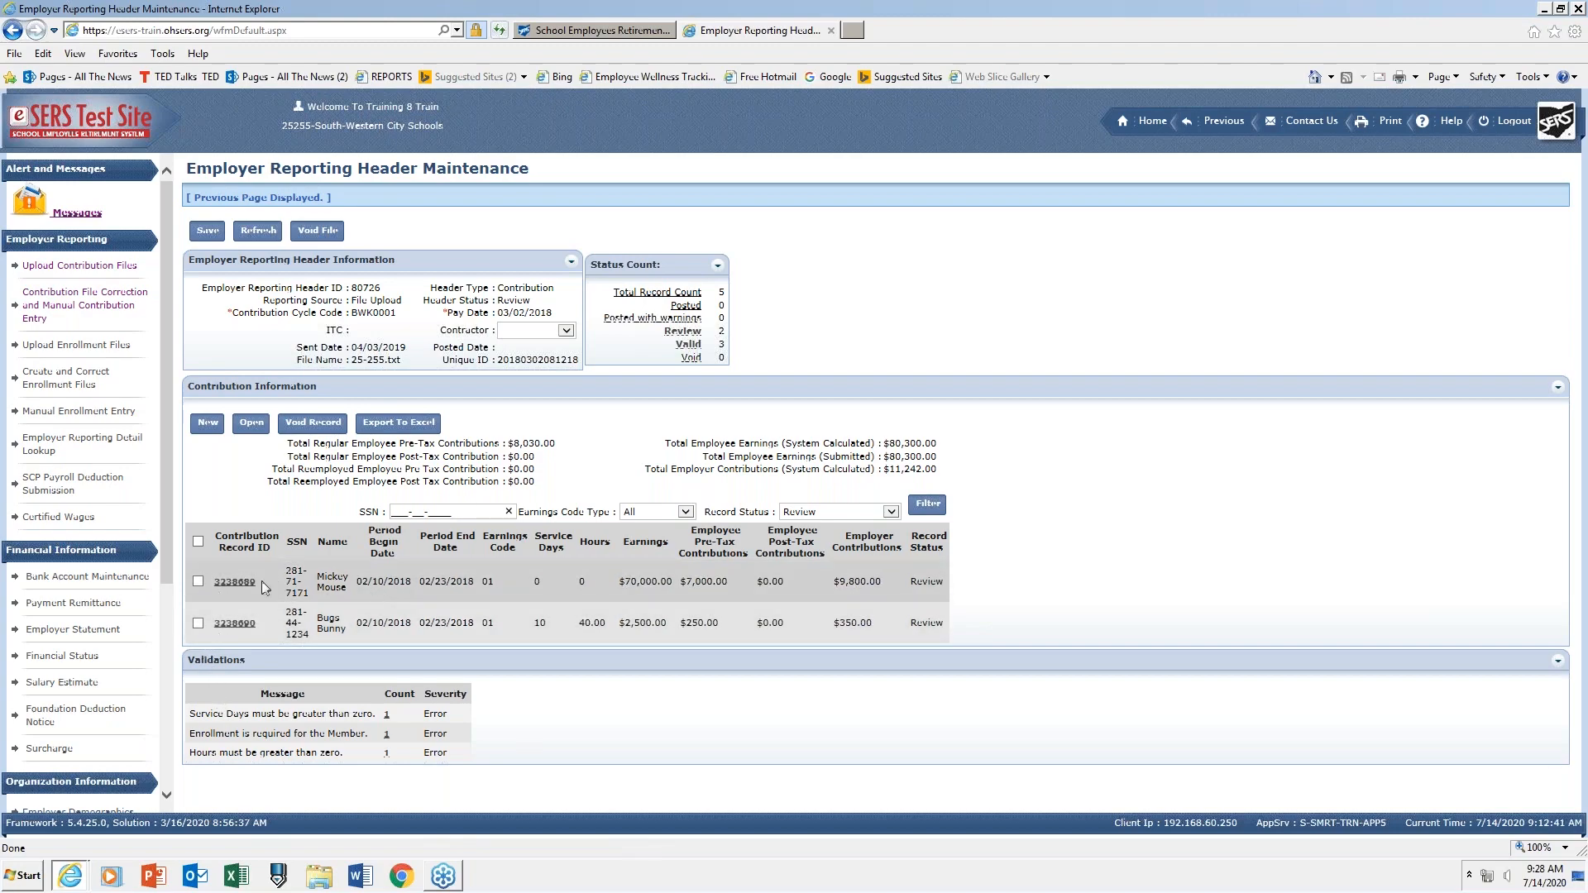
# Open Mickey Mouse's record 3238689 to review errors 1300 and 1138.
pyautogui.click(234, 582)
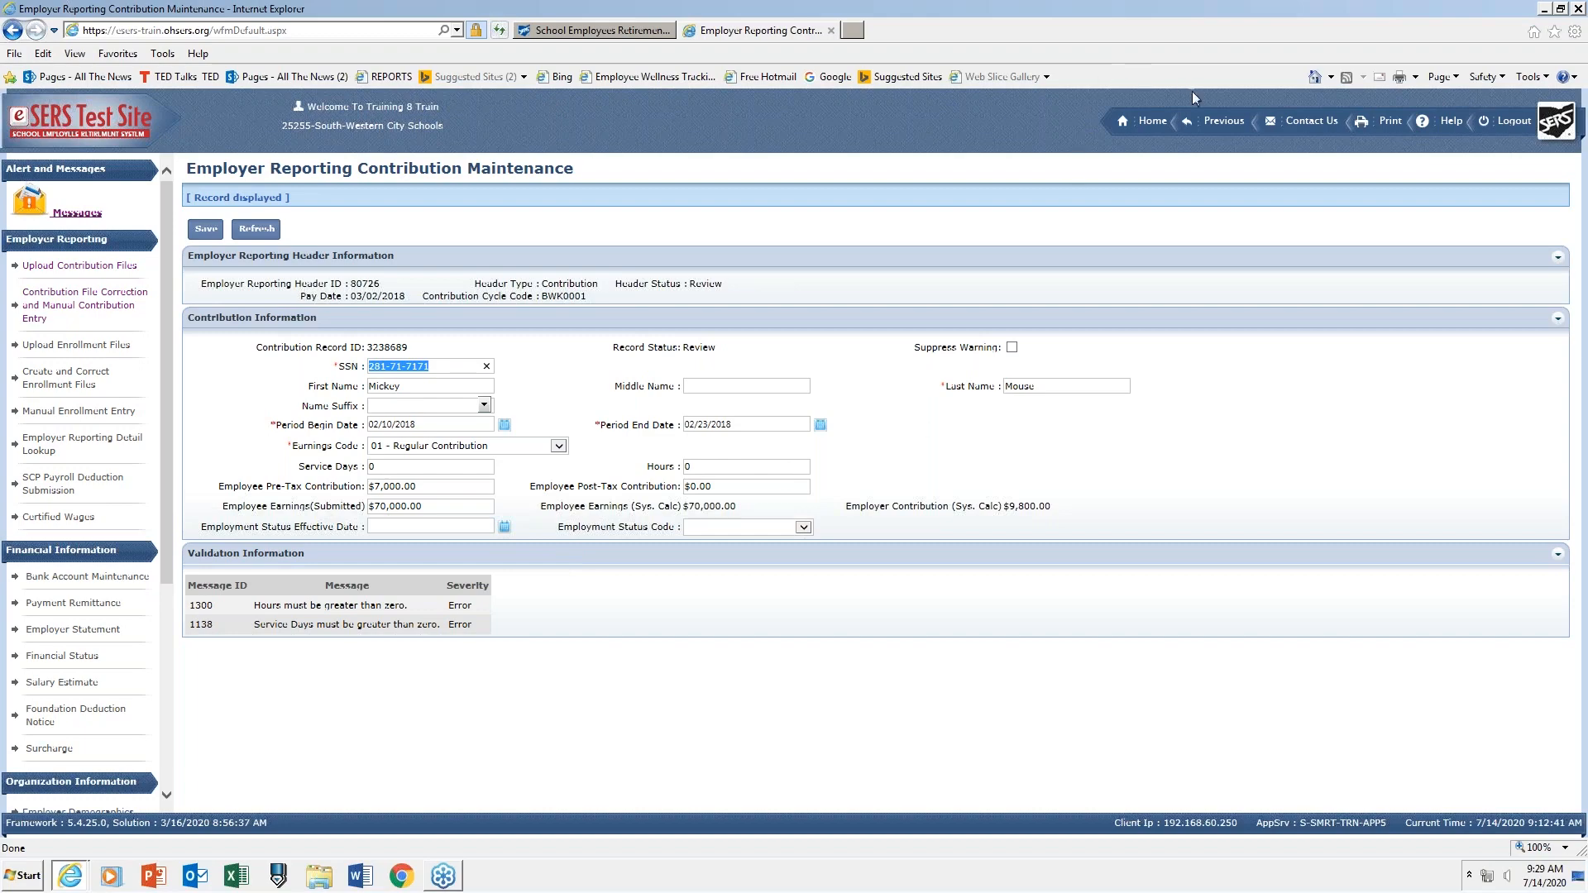
# Go back to header 80726's maintenance page and its contribution list.
pyautogui.click(1224, 122)
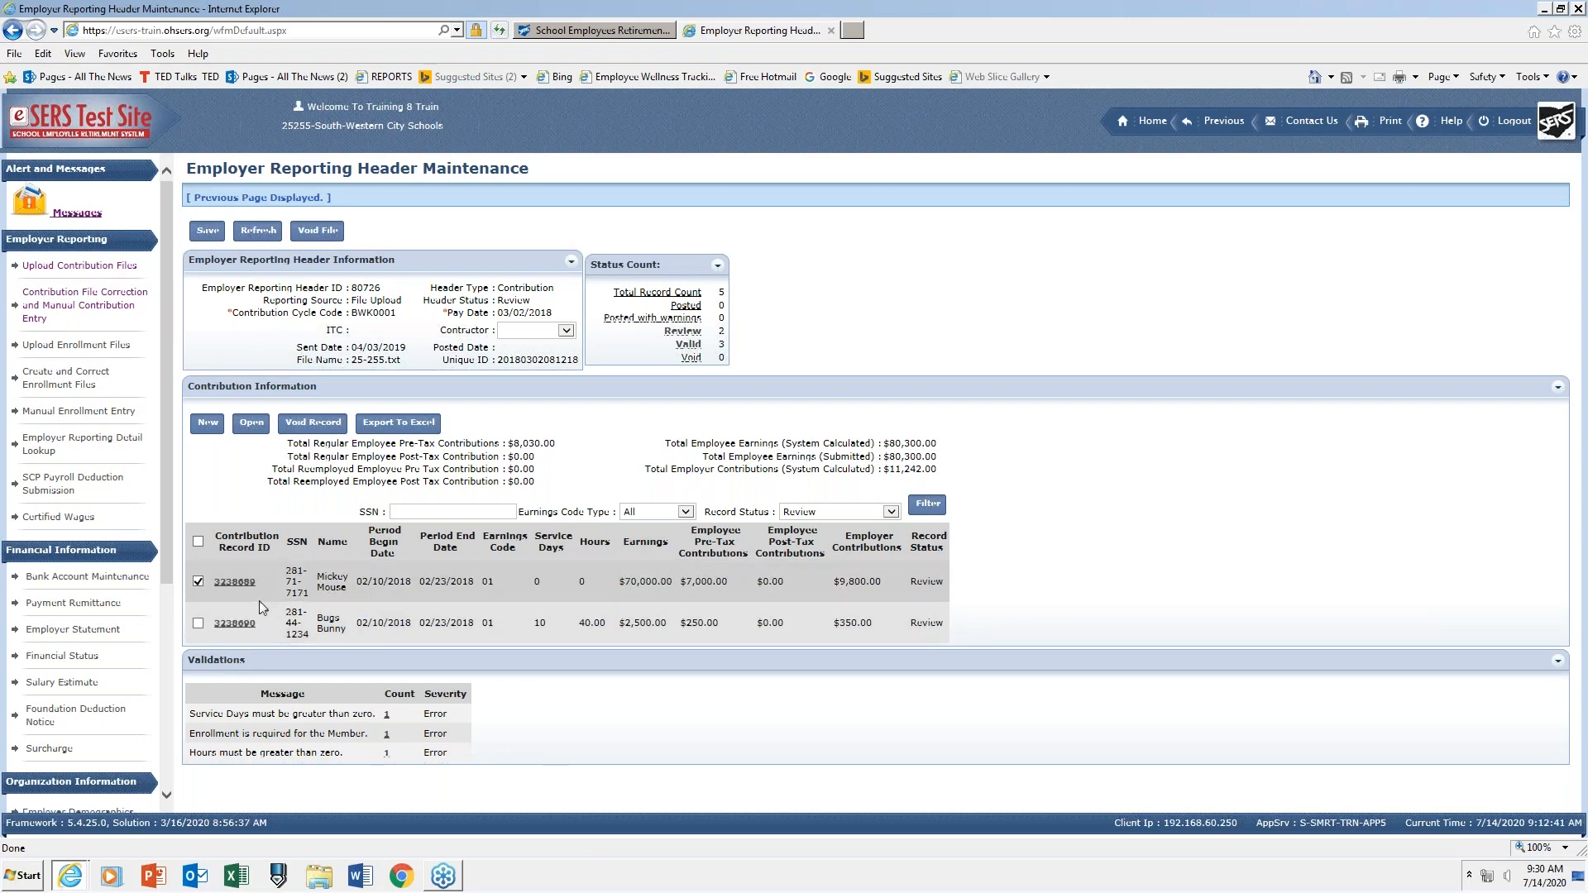
# Void contribution record 3238689 in header 80726's list.
pyautogui.click(325, 424)
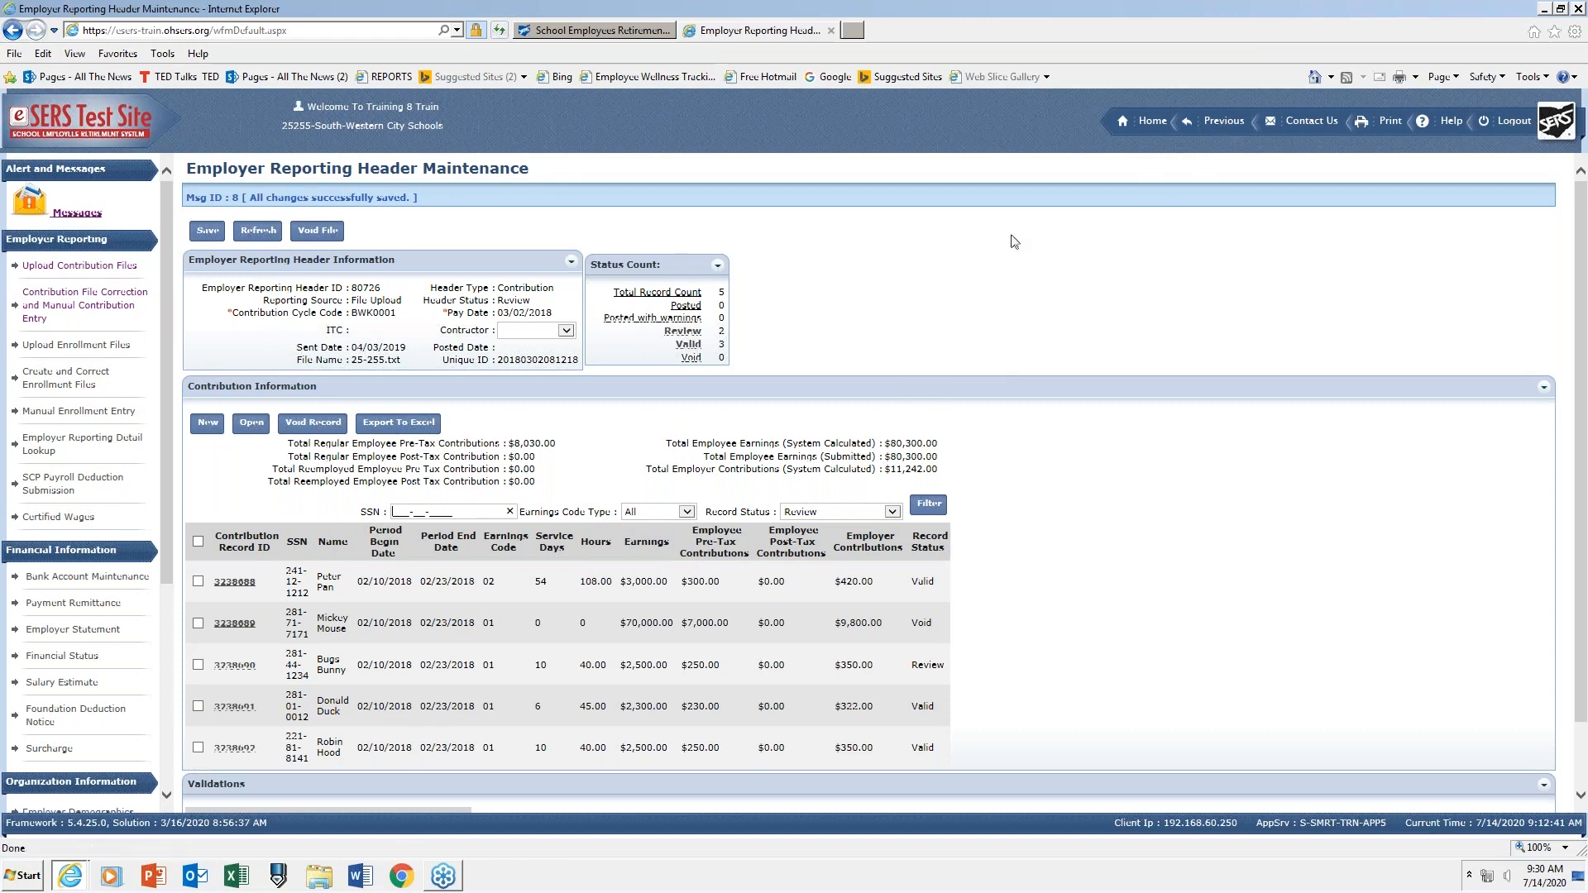
pyautogui.click(1224, 122)
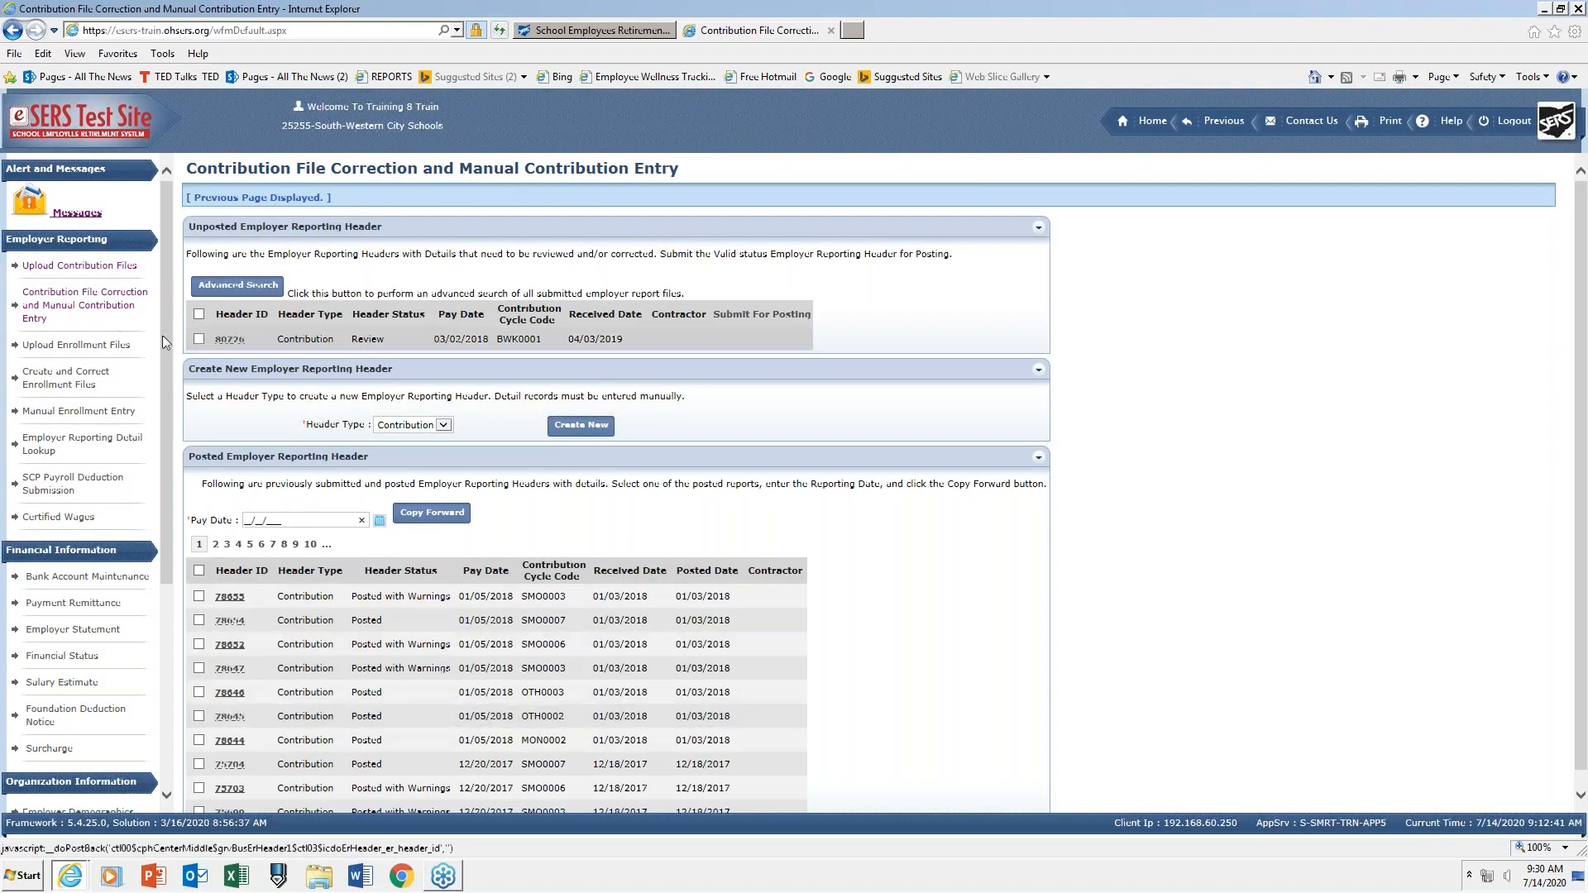
pyautogui.click(107, 311)
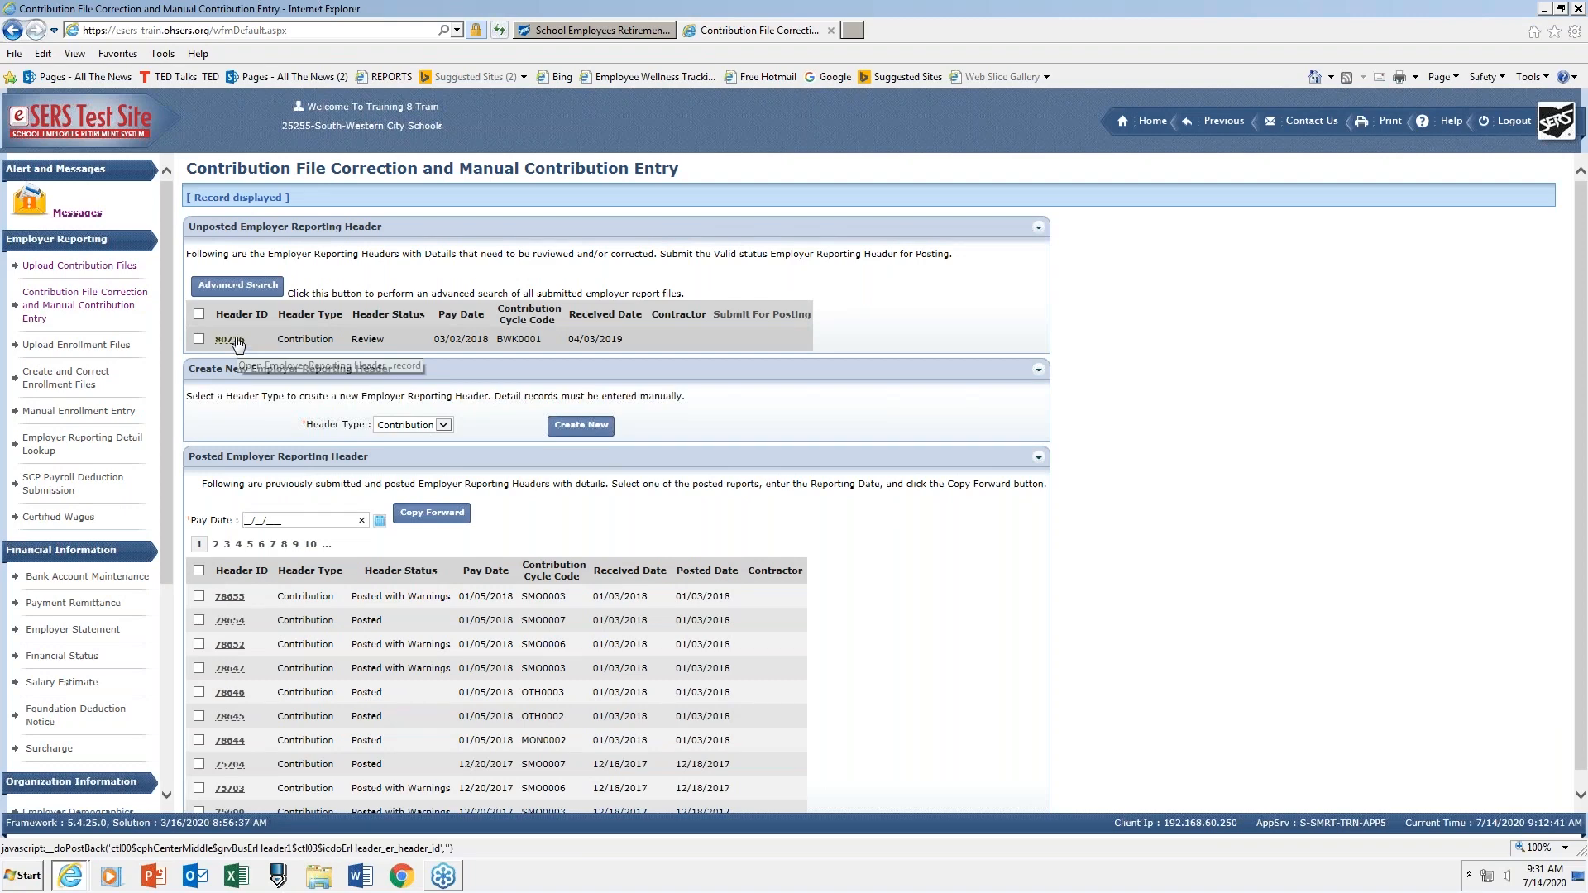
pyautogui.click(235, 340)
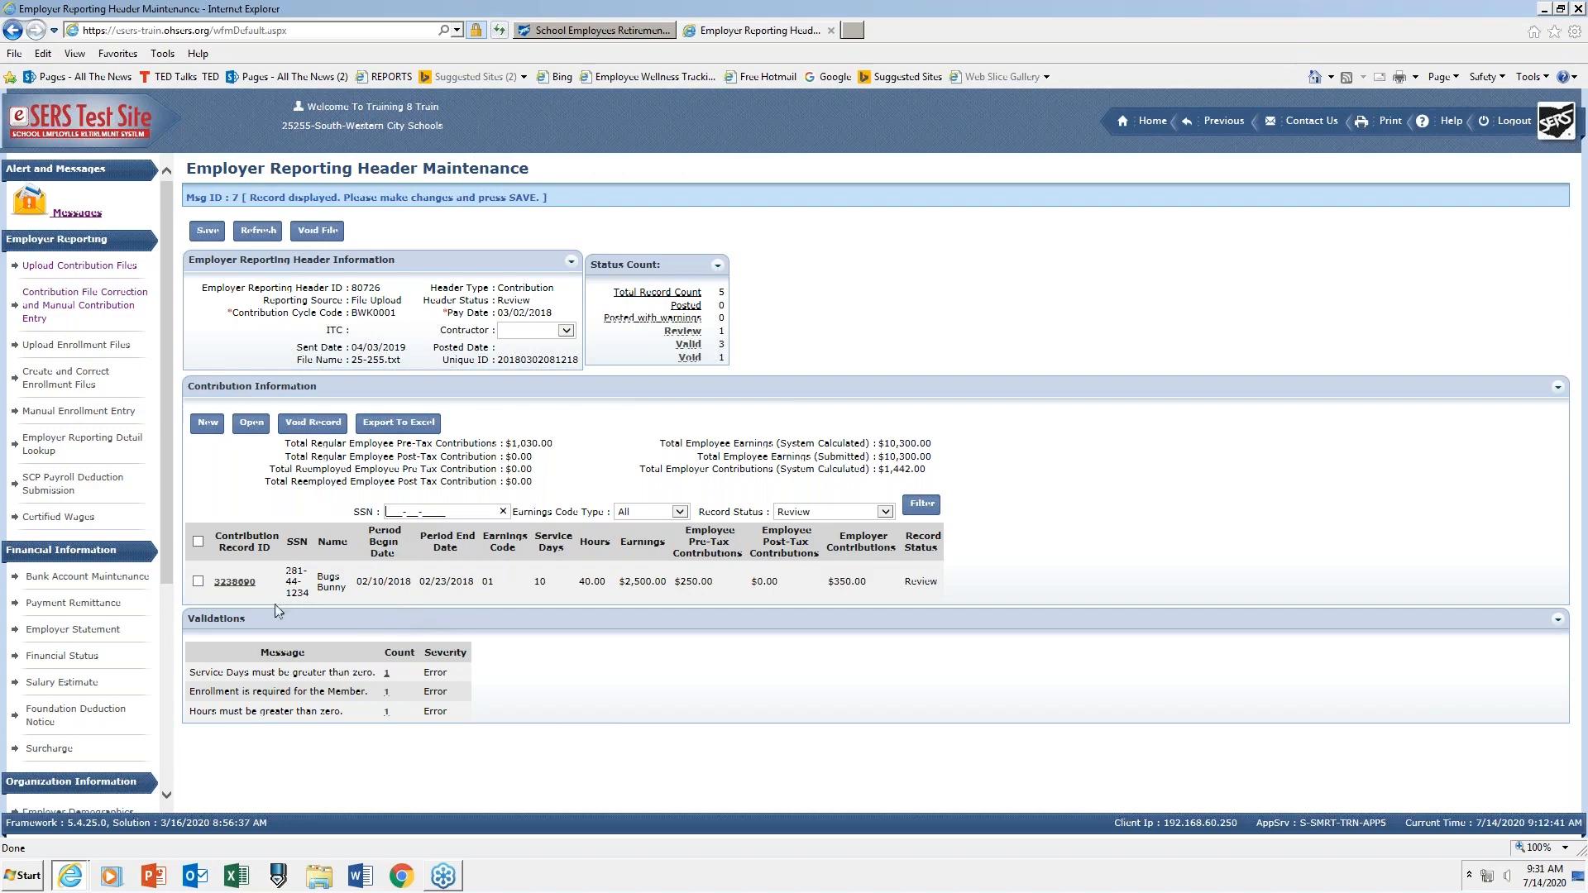
# Open contribution record 3238690 and copy the member's SSN.
pyautogui.click(238, 583)
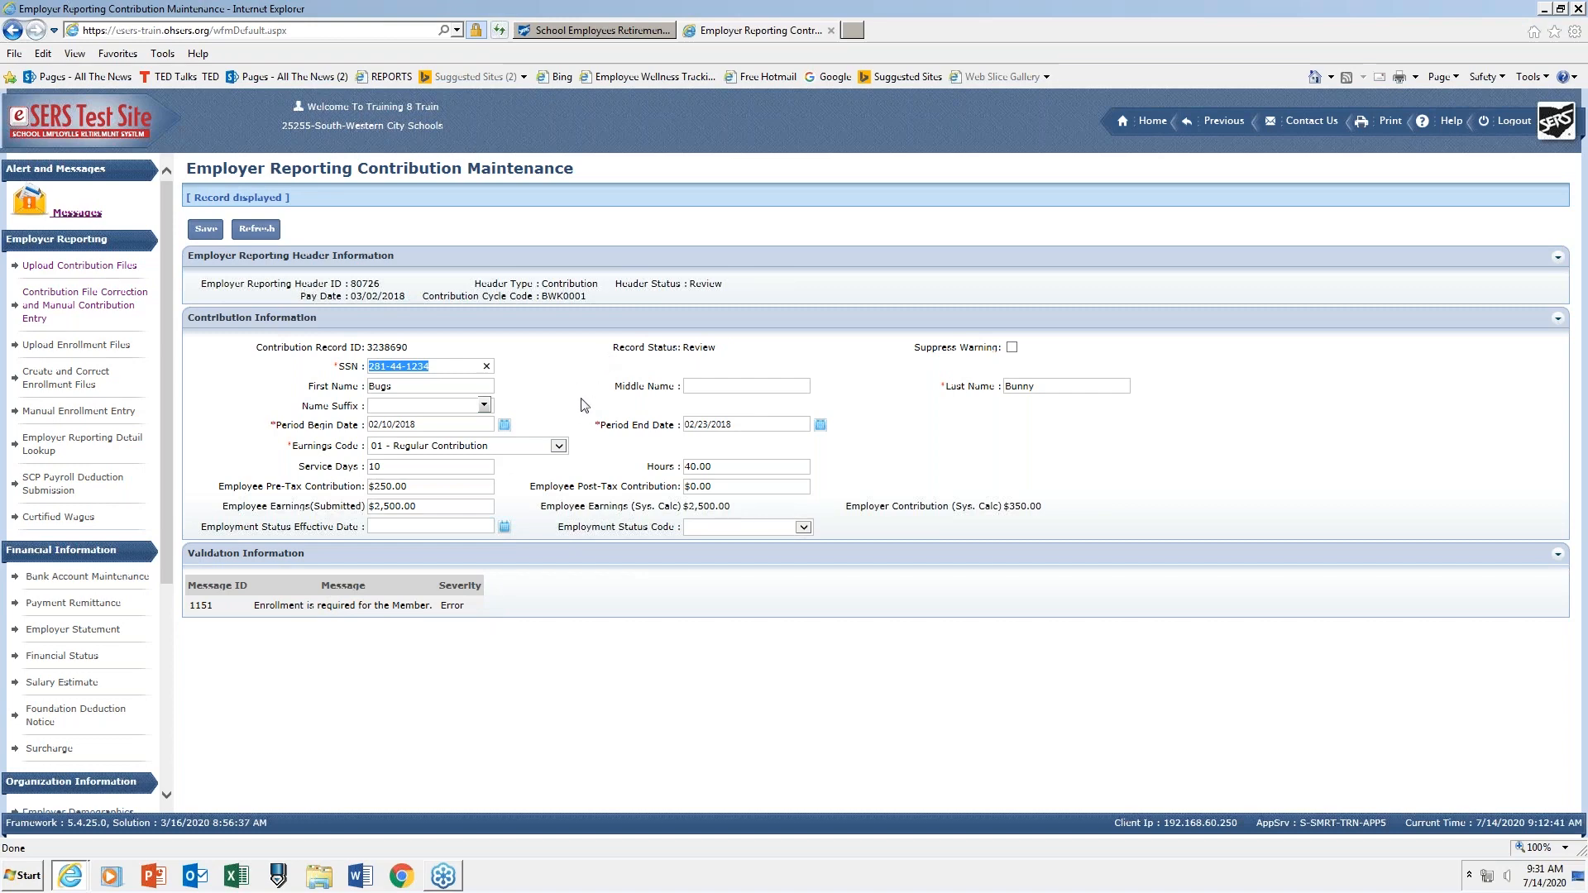
pyautogui.rightClick(414, 365)
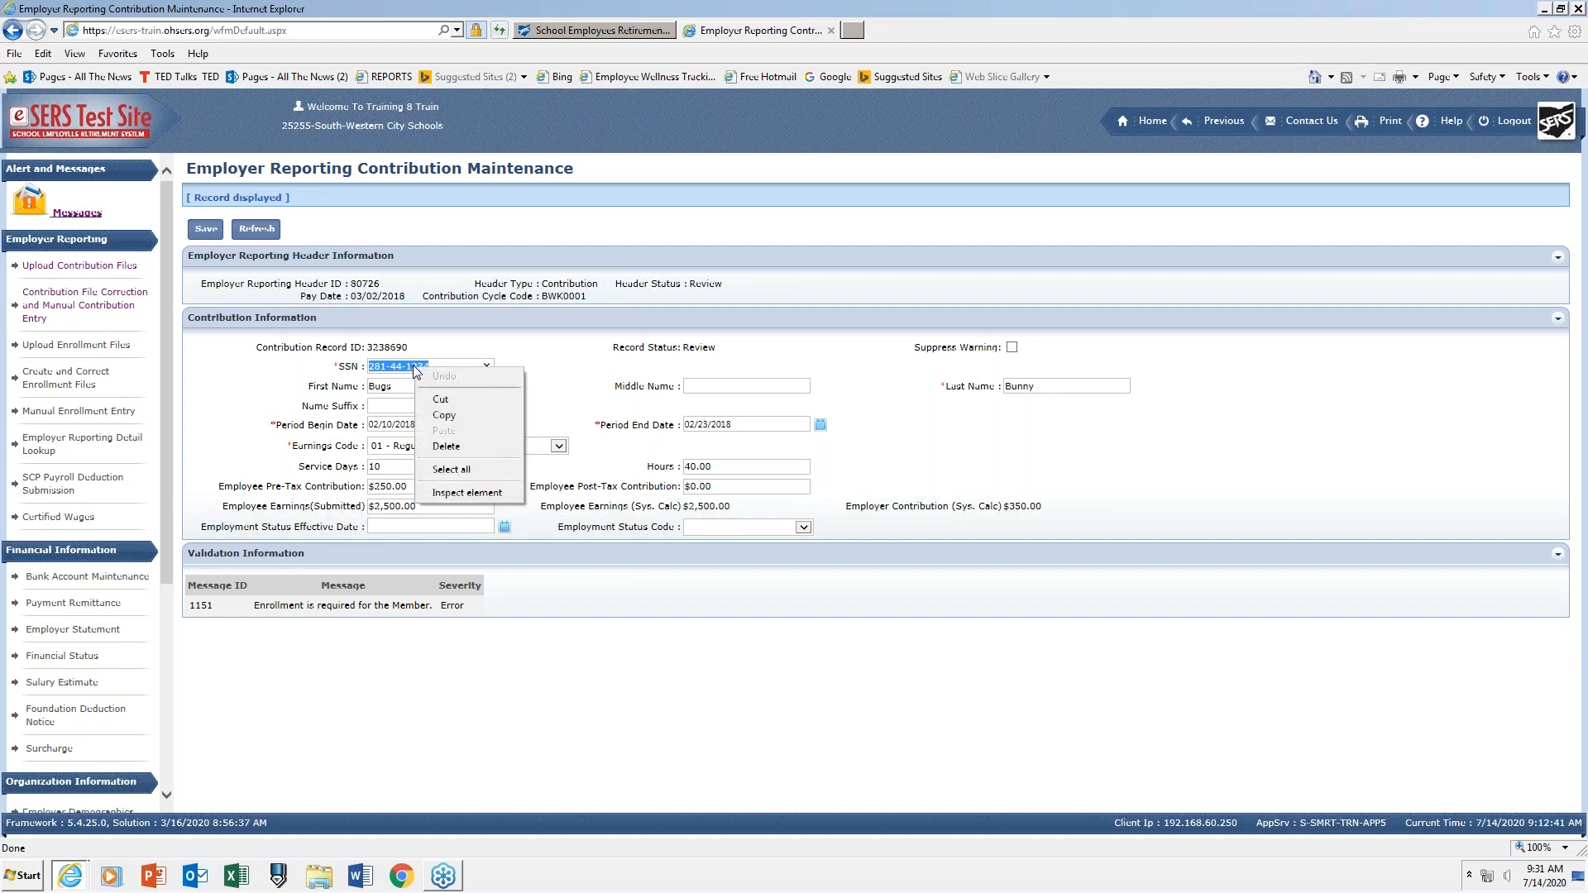
pyautogui.click(456, 417)
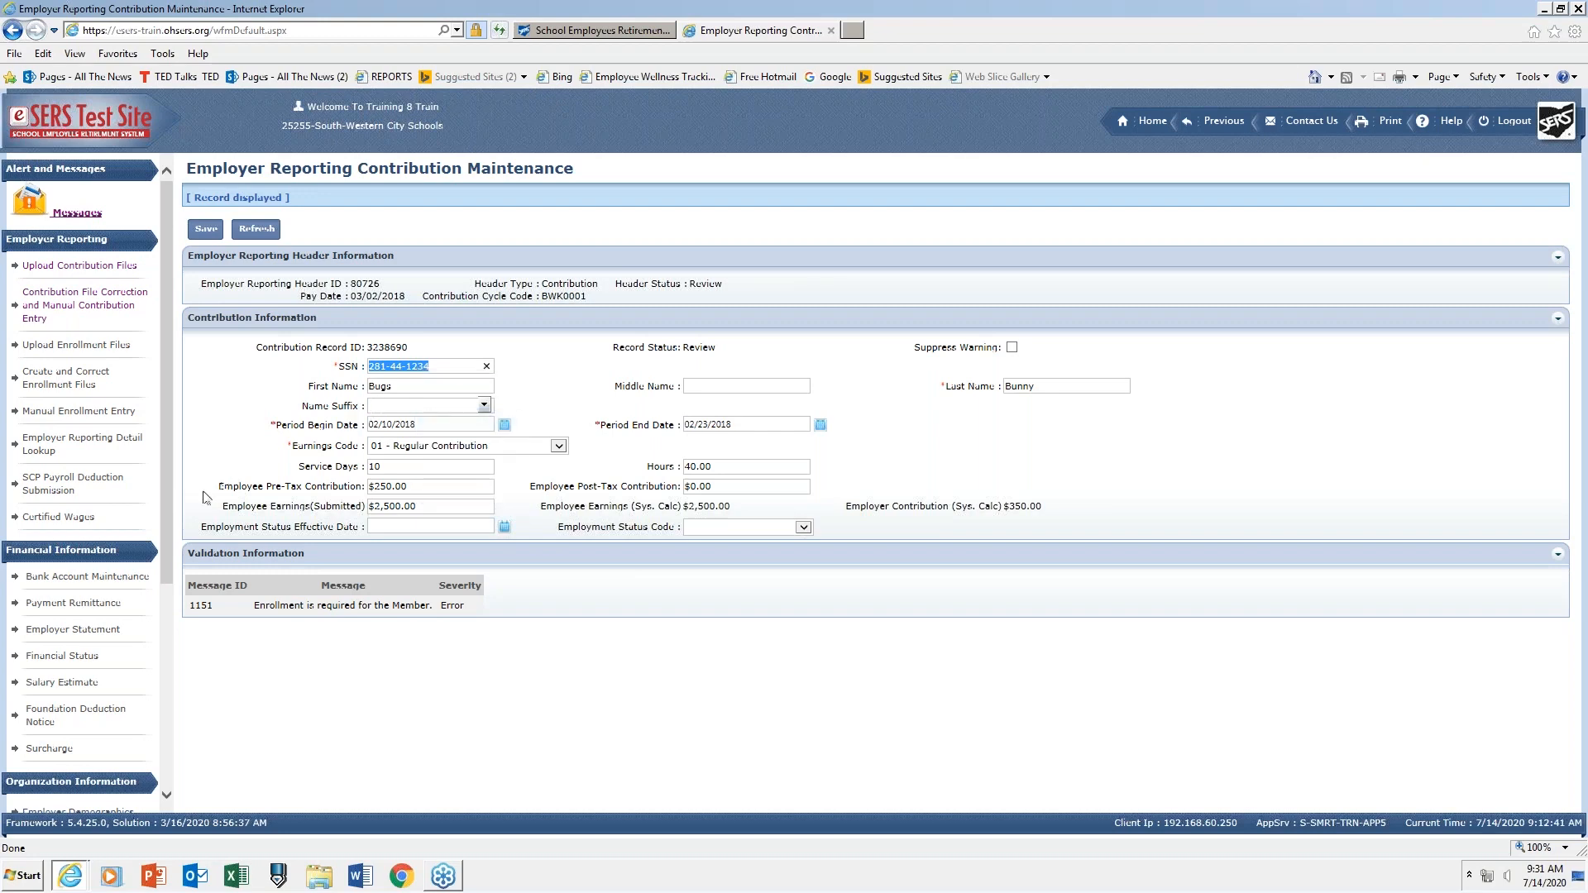
pyautogui.click(103, 446)
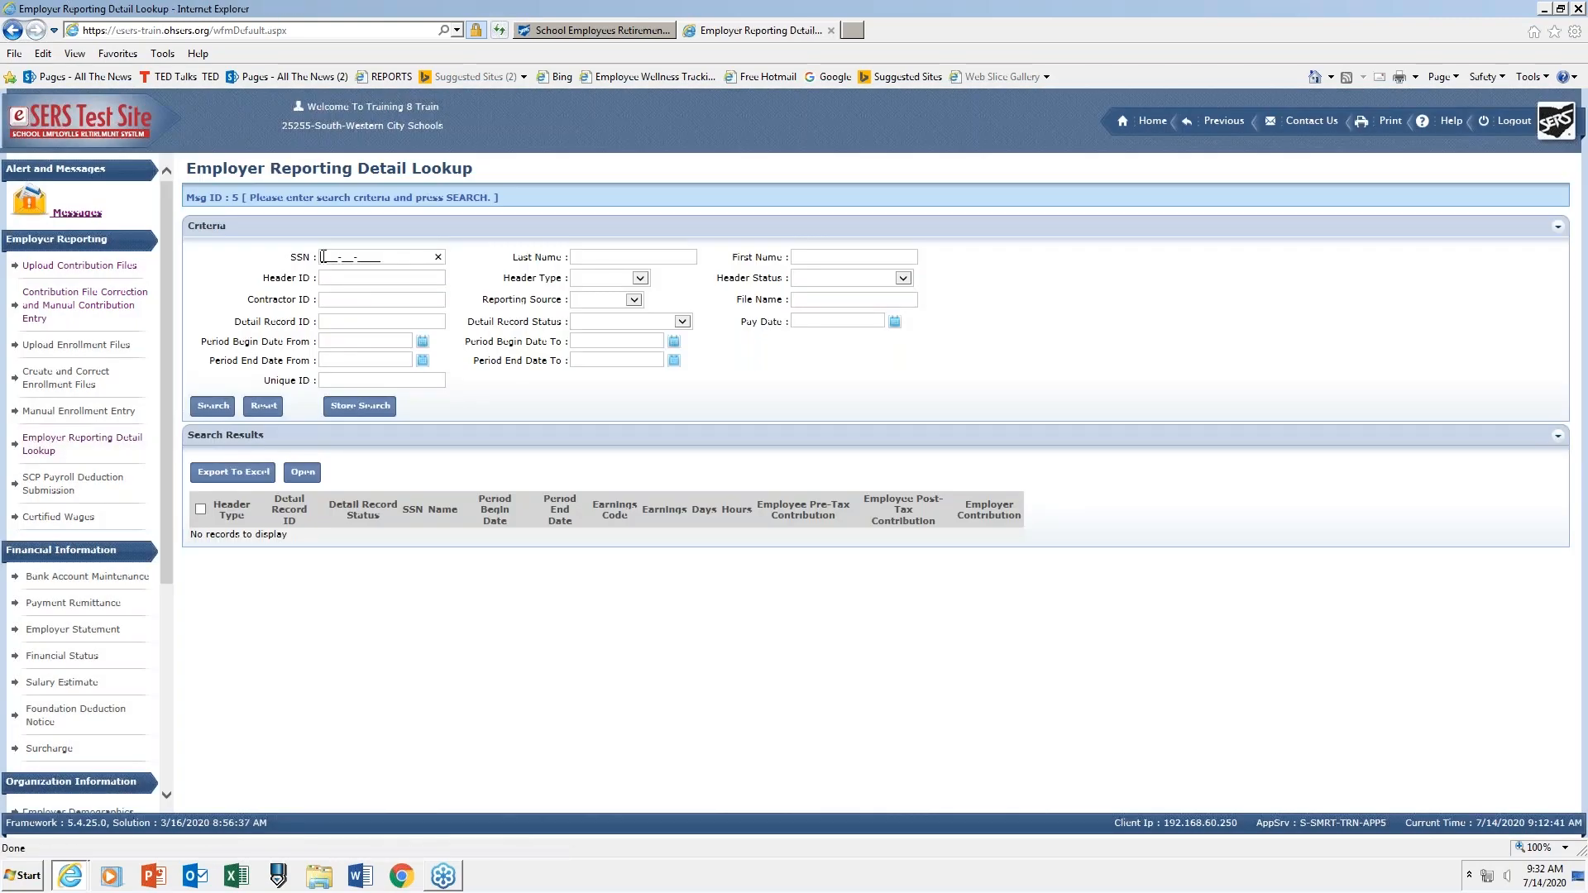
pyautogui.rightClick(323, 256)
pyautogui.click(356, 322)
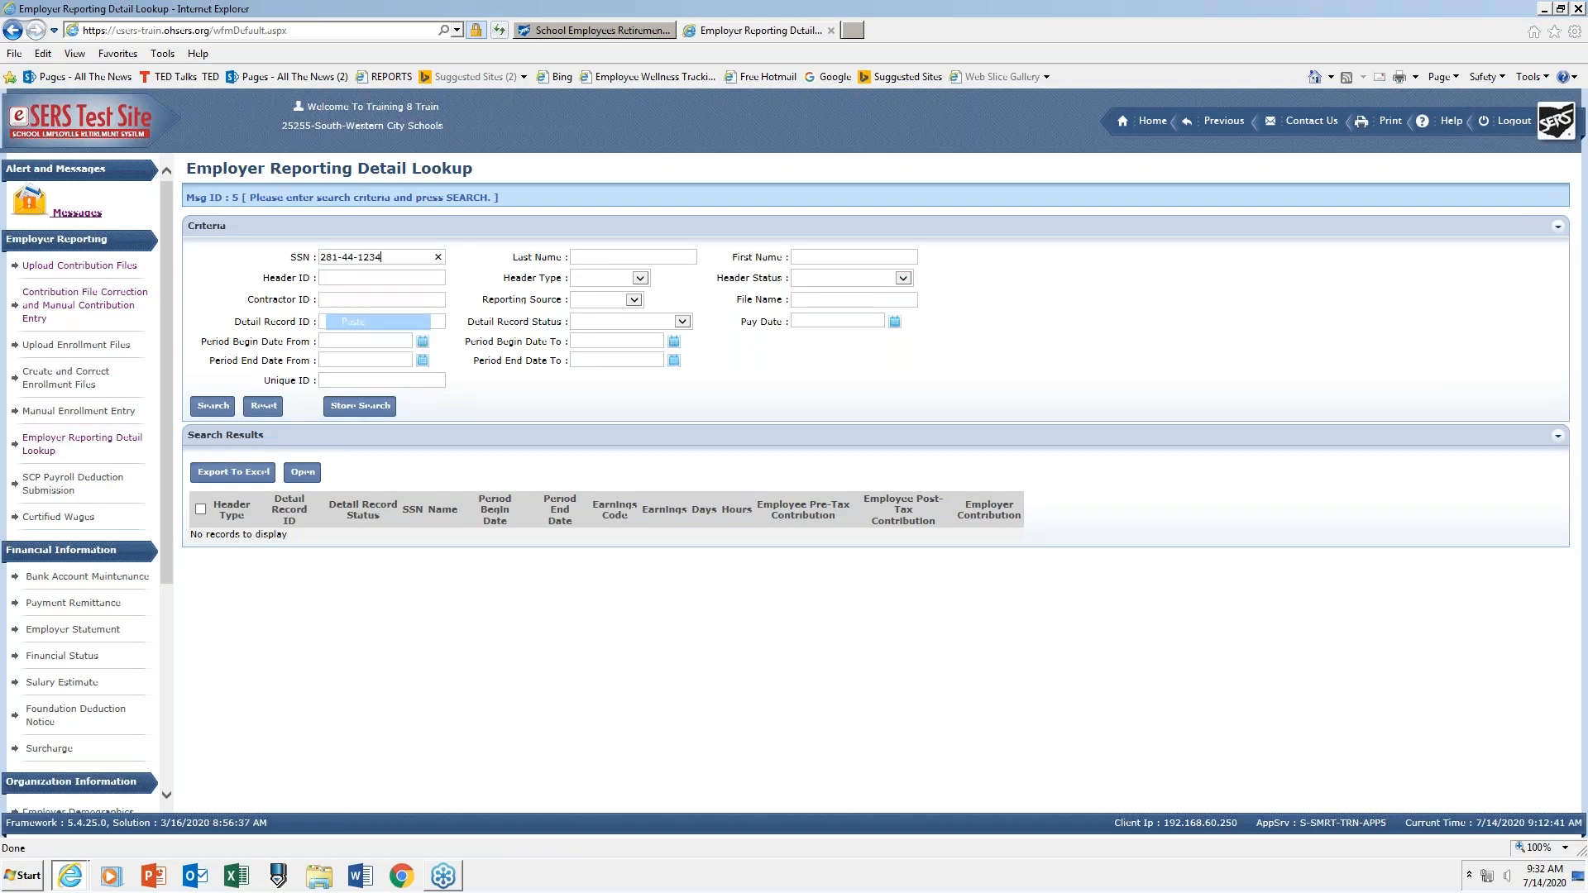
pyautogui.click(214, 406)
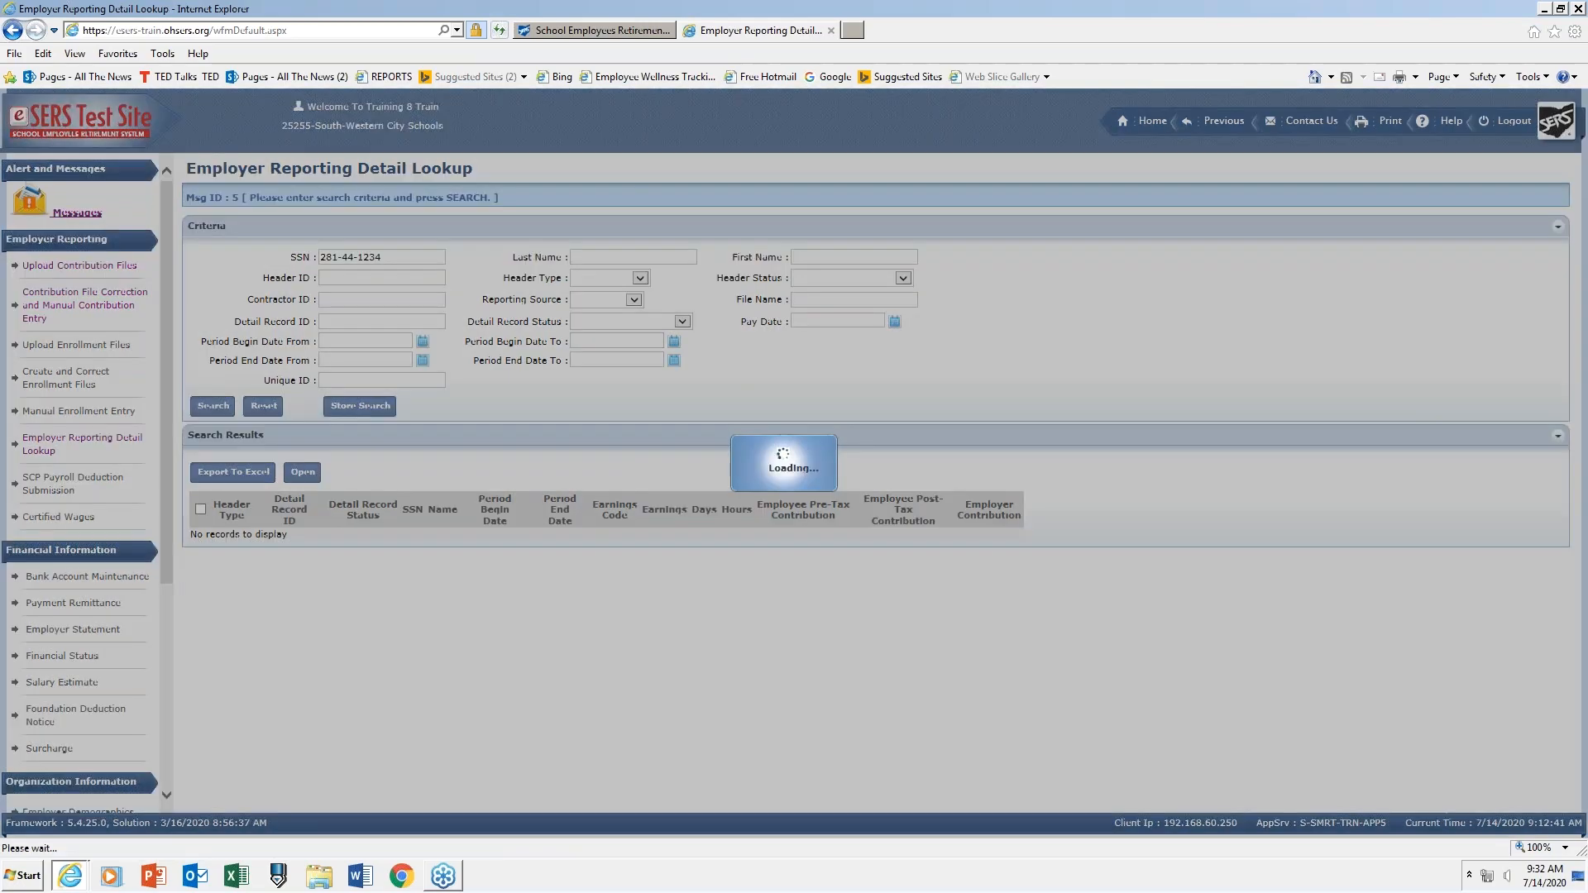
pyautogui.hotkey('ctrl', '+')
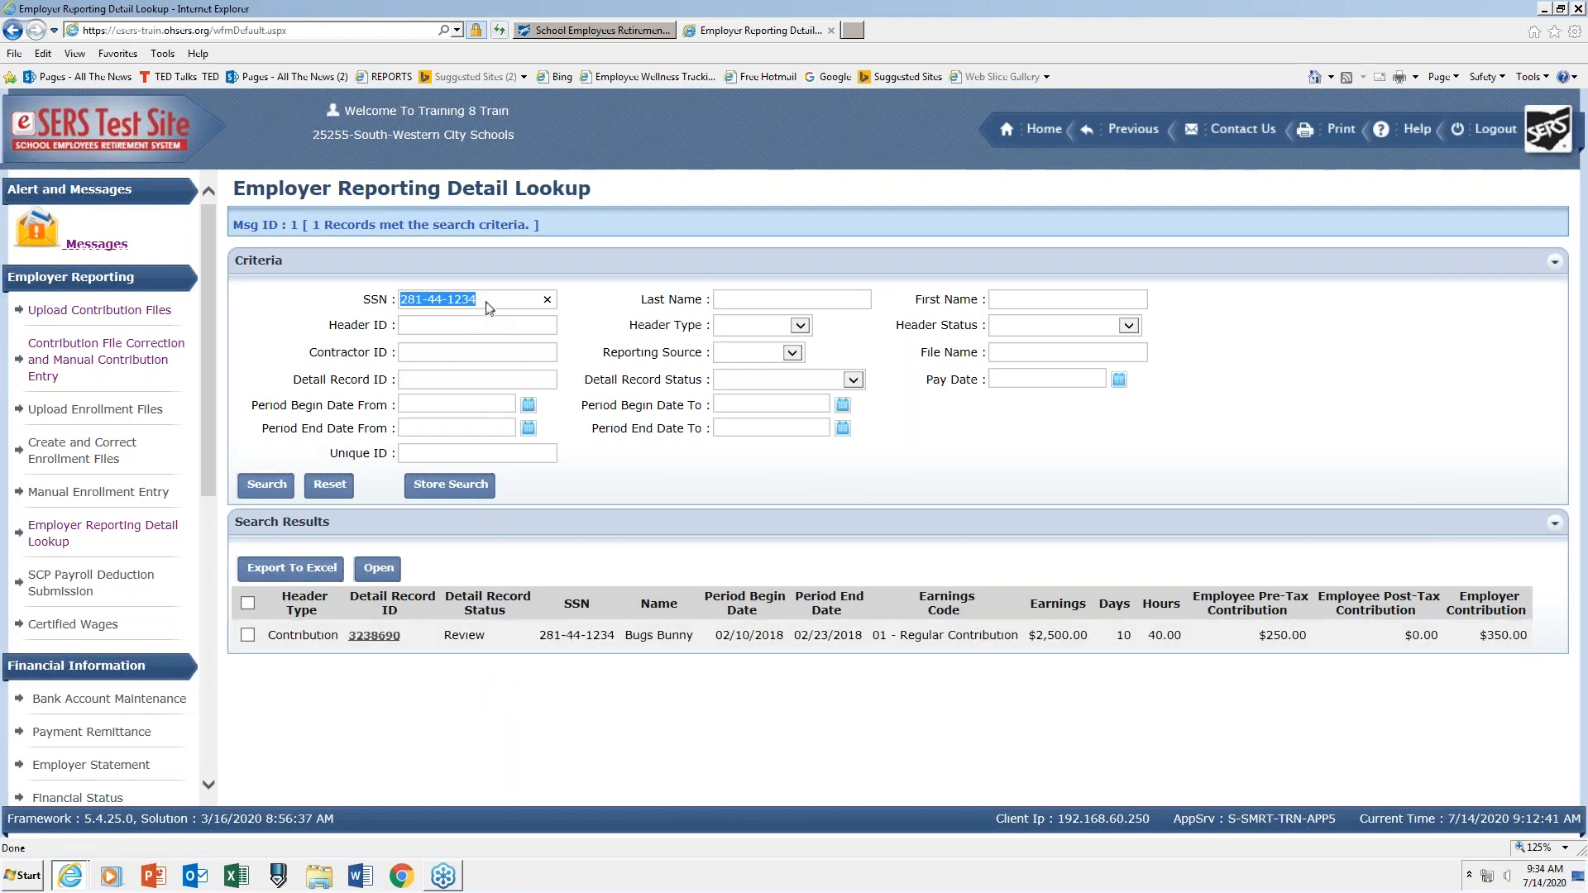
# Replace the SSN criterion with the member's last and first name, then search.
pyautogui.moveTo(489, 303); pyautogui.dragTo(397, 300)
pyautogui.press('Delete')
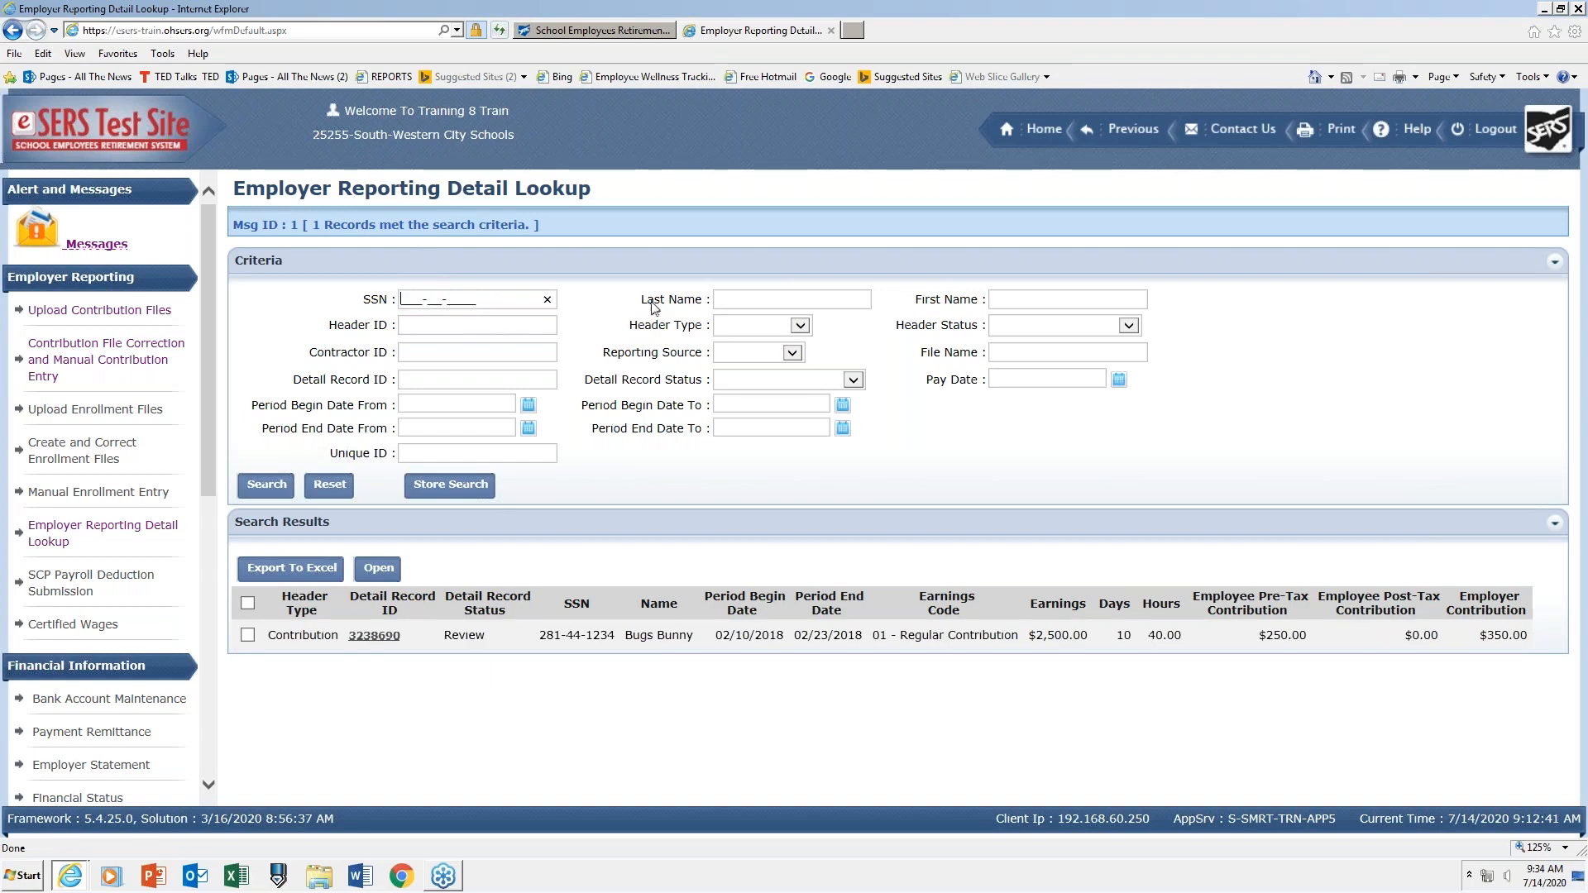
pyautogui.click(726, 299)
pyautogui.write('Bum')
pyautogui.press('BackSpace')
pyautogui.write('nny')
pyautogui.write('Bugs')
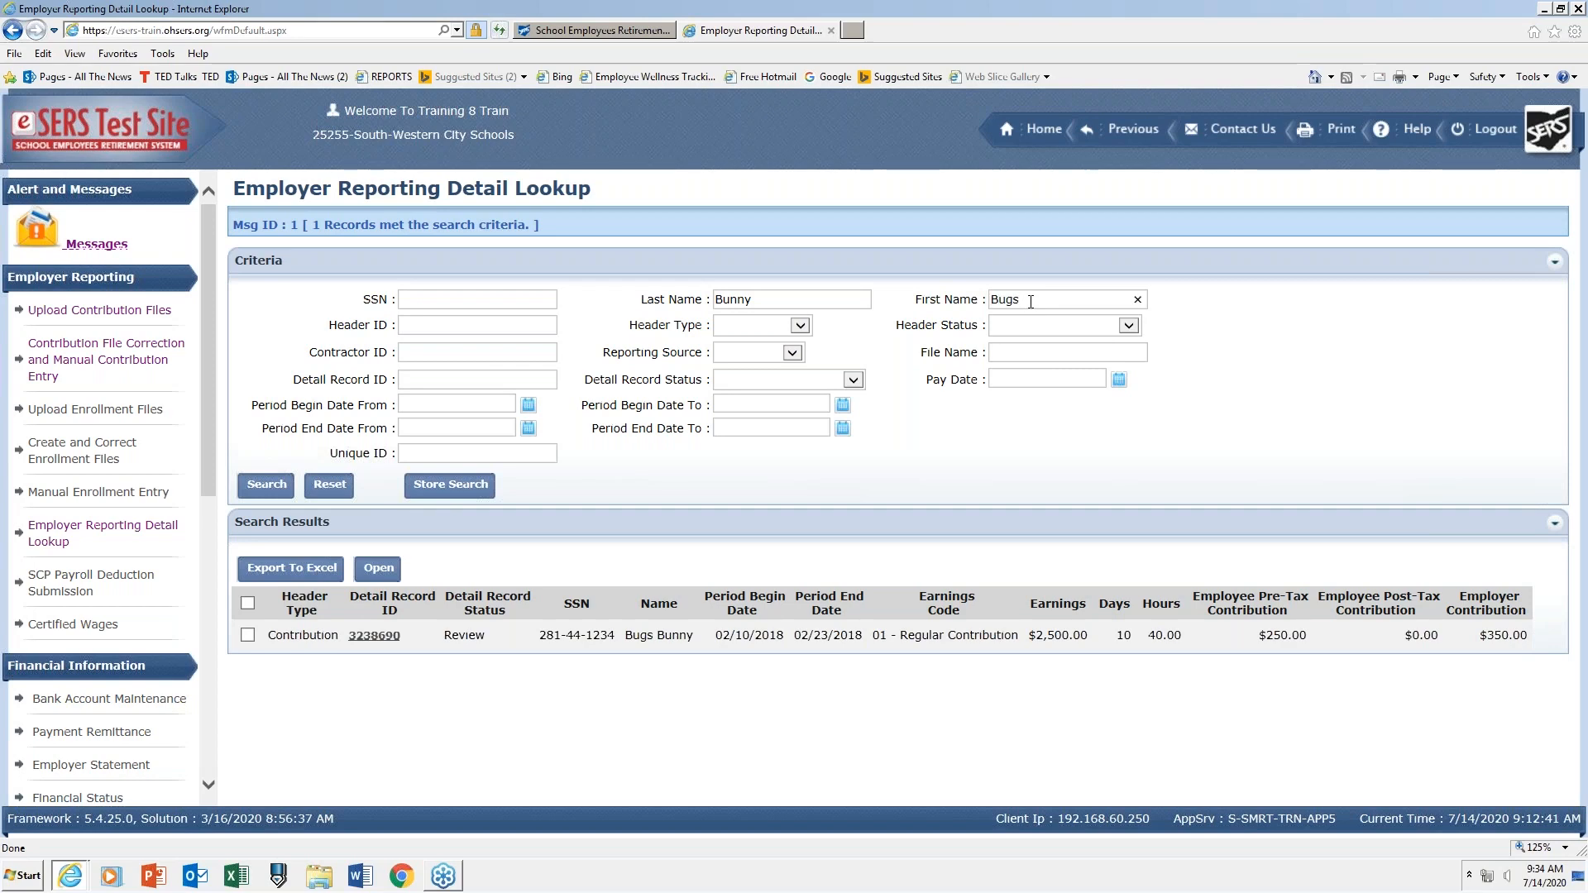
pyautogui.click(274, 492)
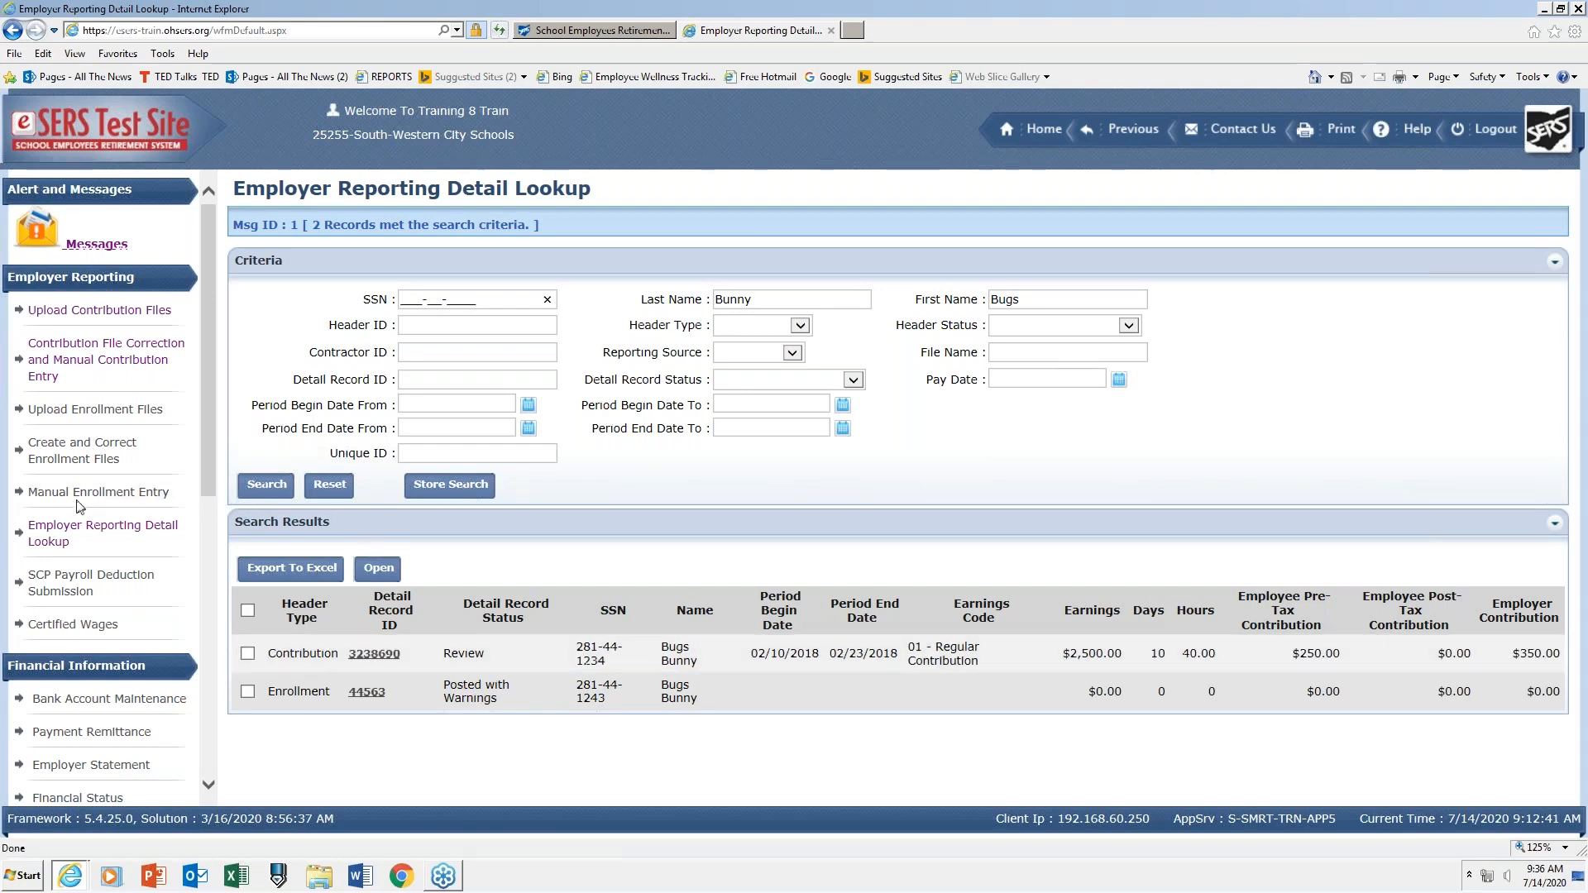
# Start a new manual enrollment record and begin entering the enrollee's SSN.
pyautogui.click(129, 493)
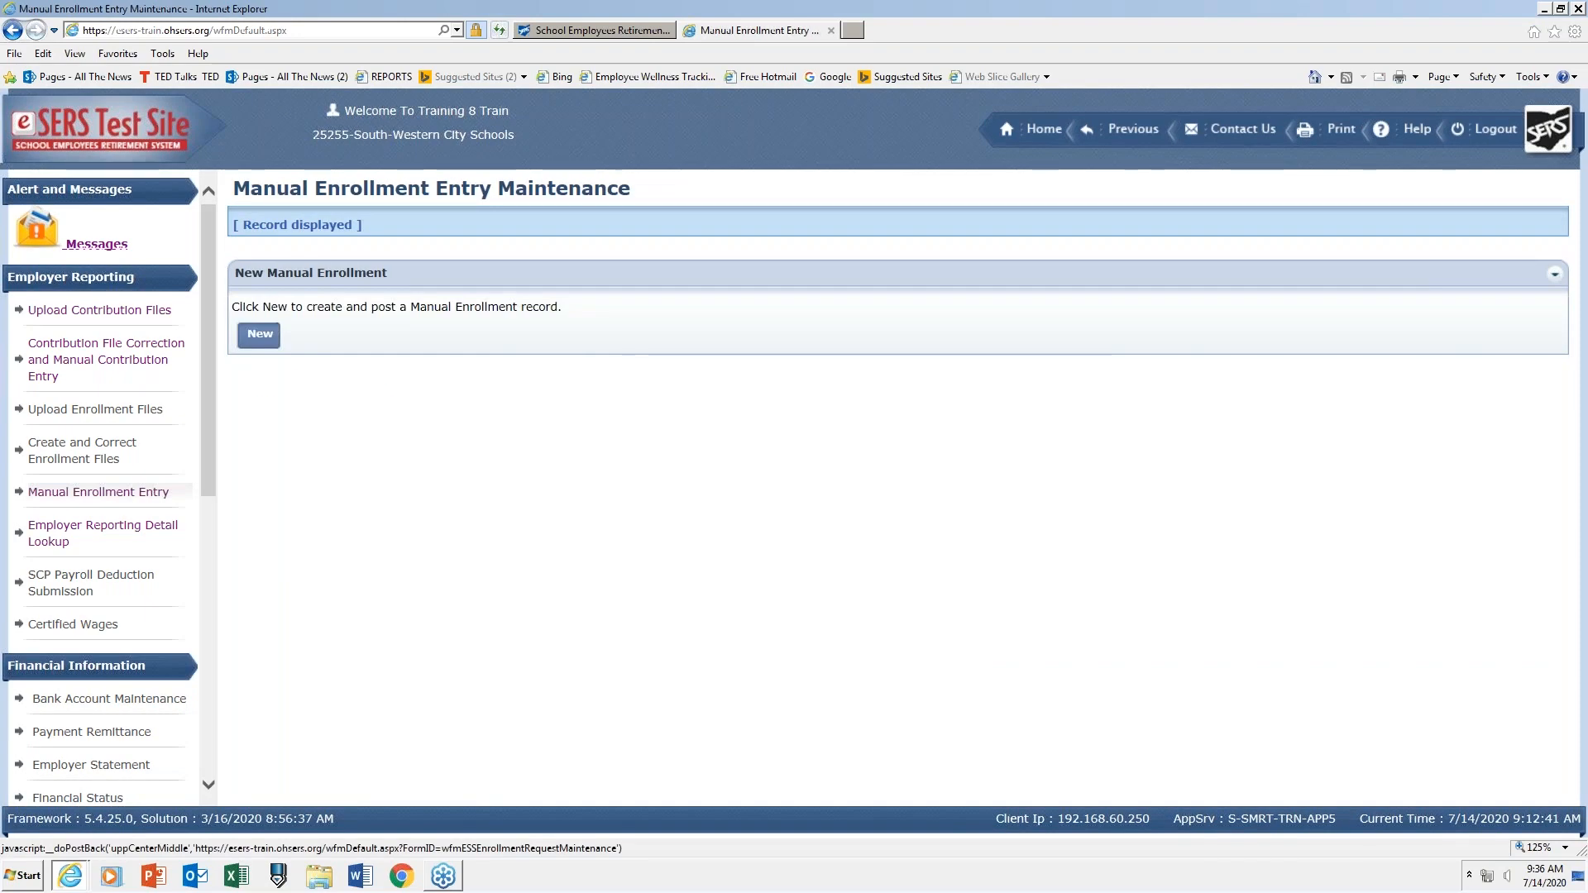
pyautogui.click(261, 335)
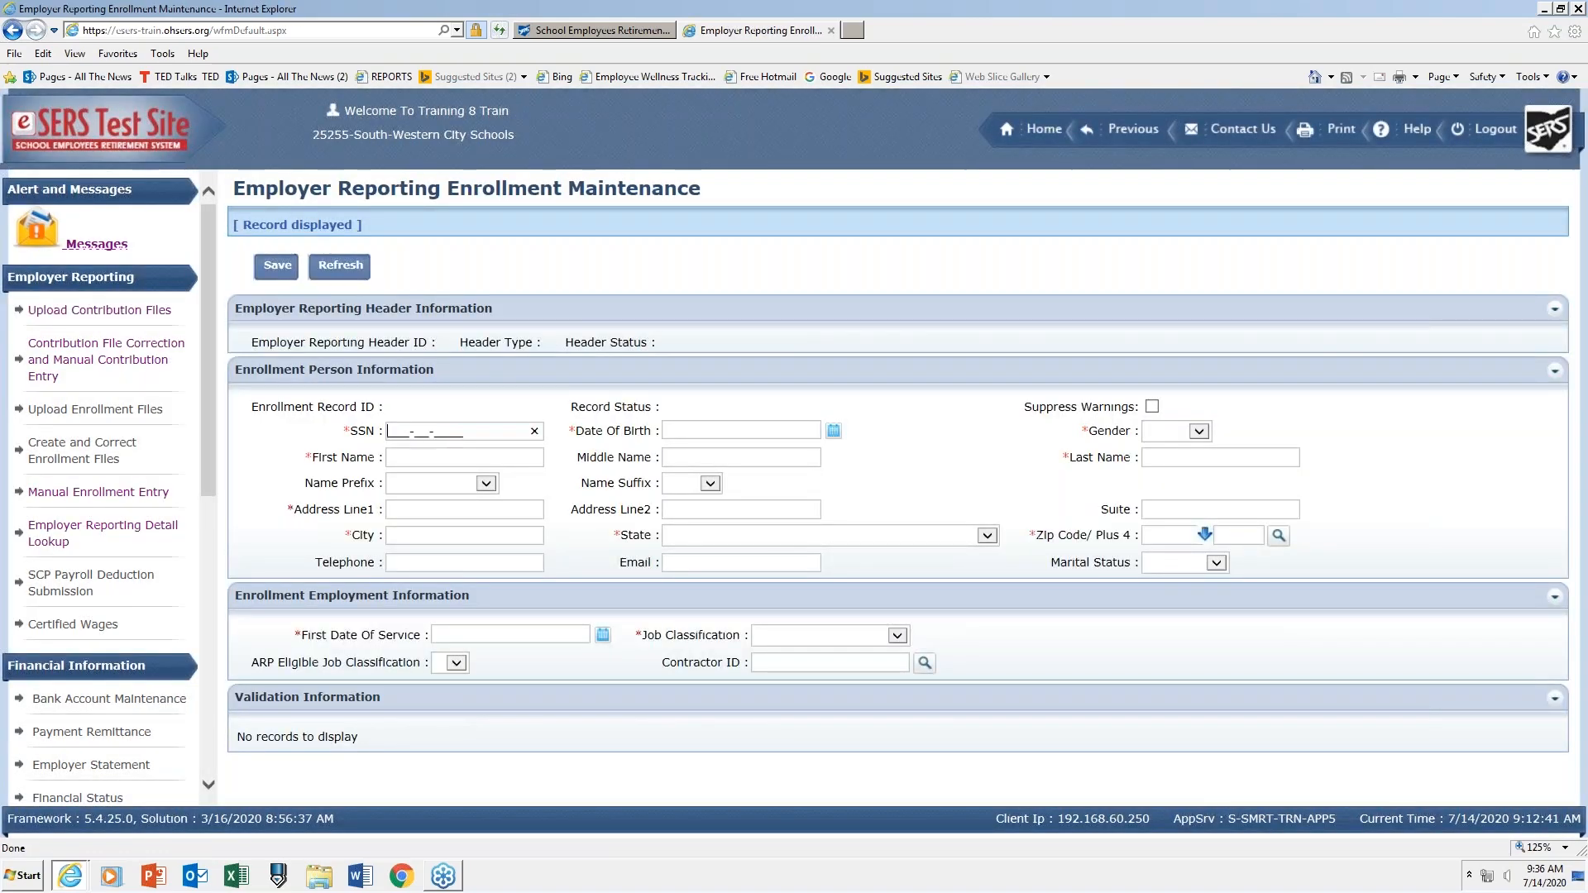
pyautogui.click(401, 432)
pyautogui.write('281-44-1234')
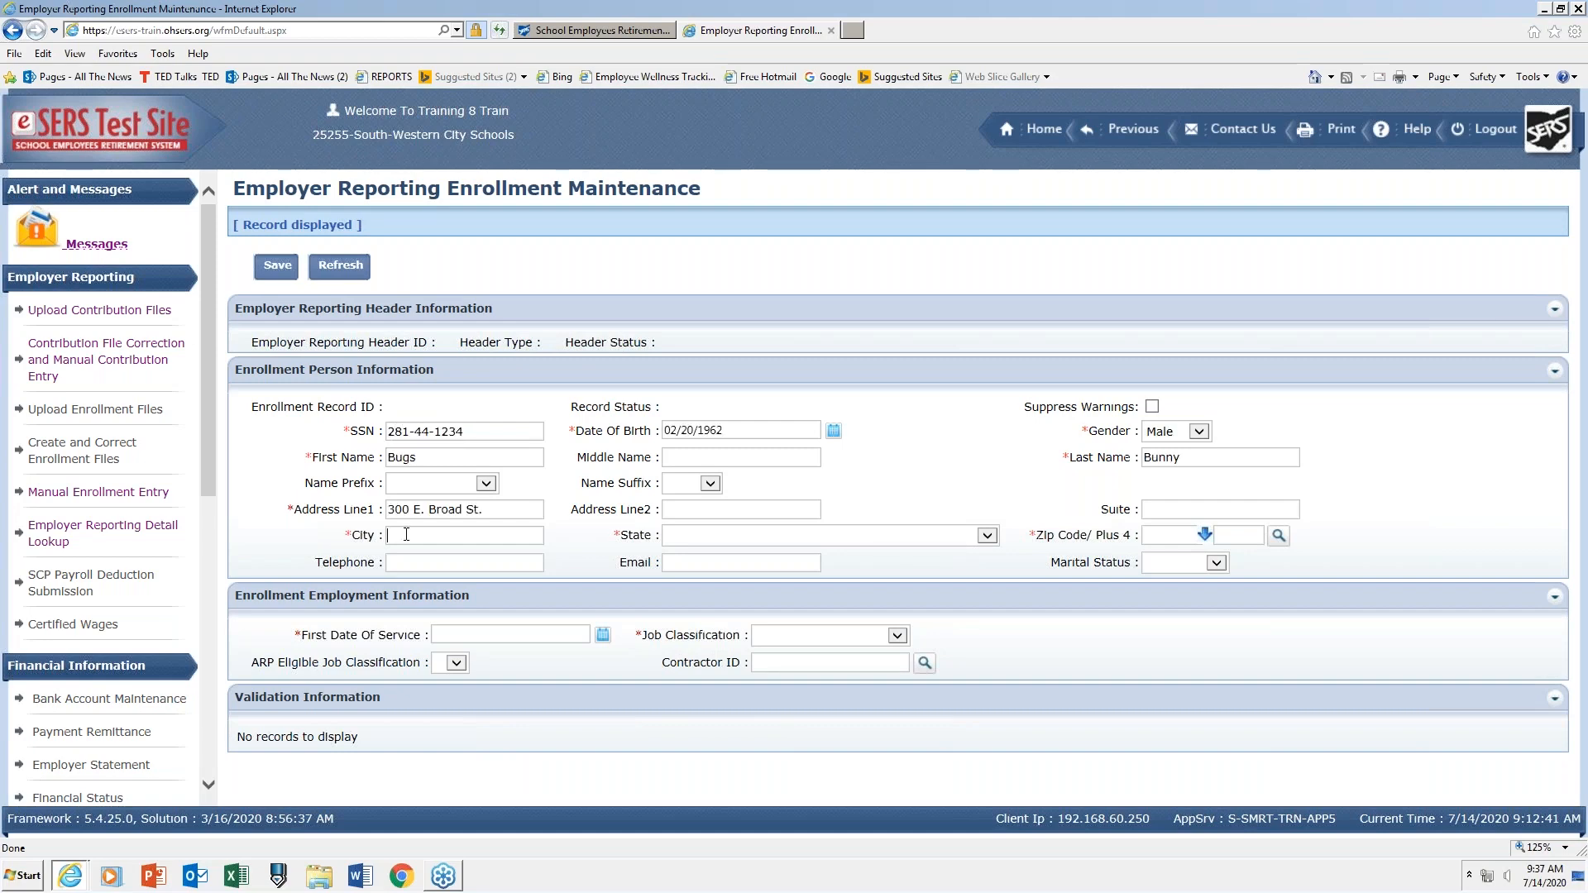
pyautogui.click(406, 534)
# Enter zip code 43215, city Columbus and state Ohio in the enrollee's address.
pyautogui.write('4')
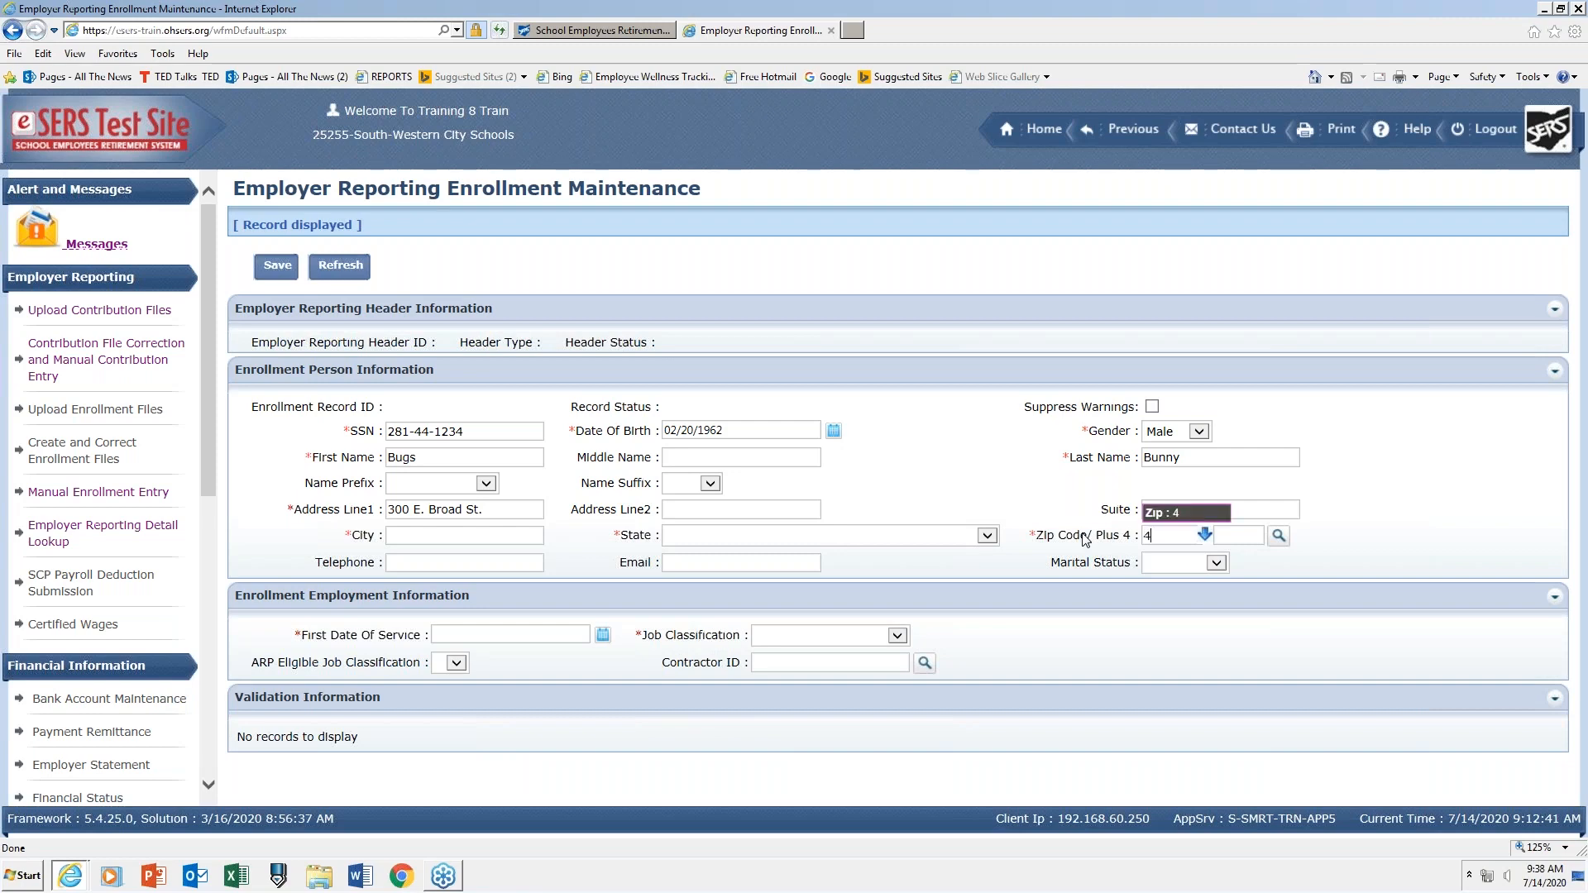
pyautogui.write('3215')
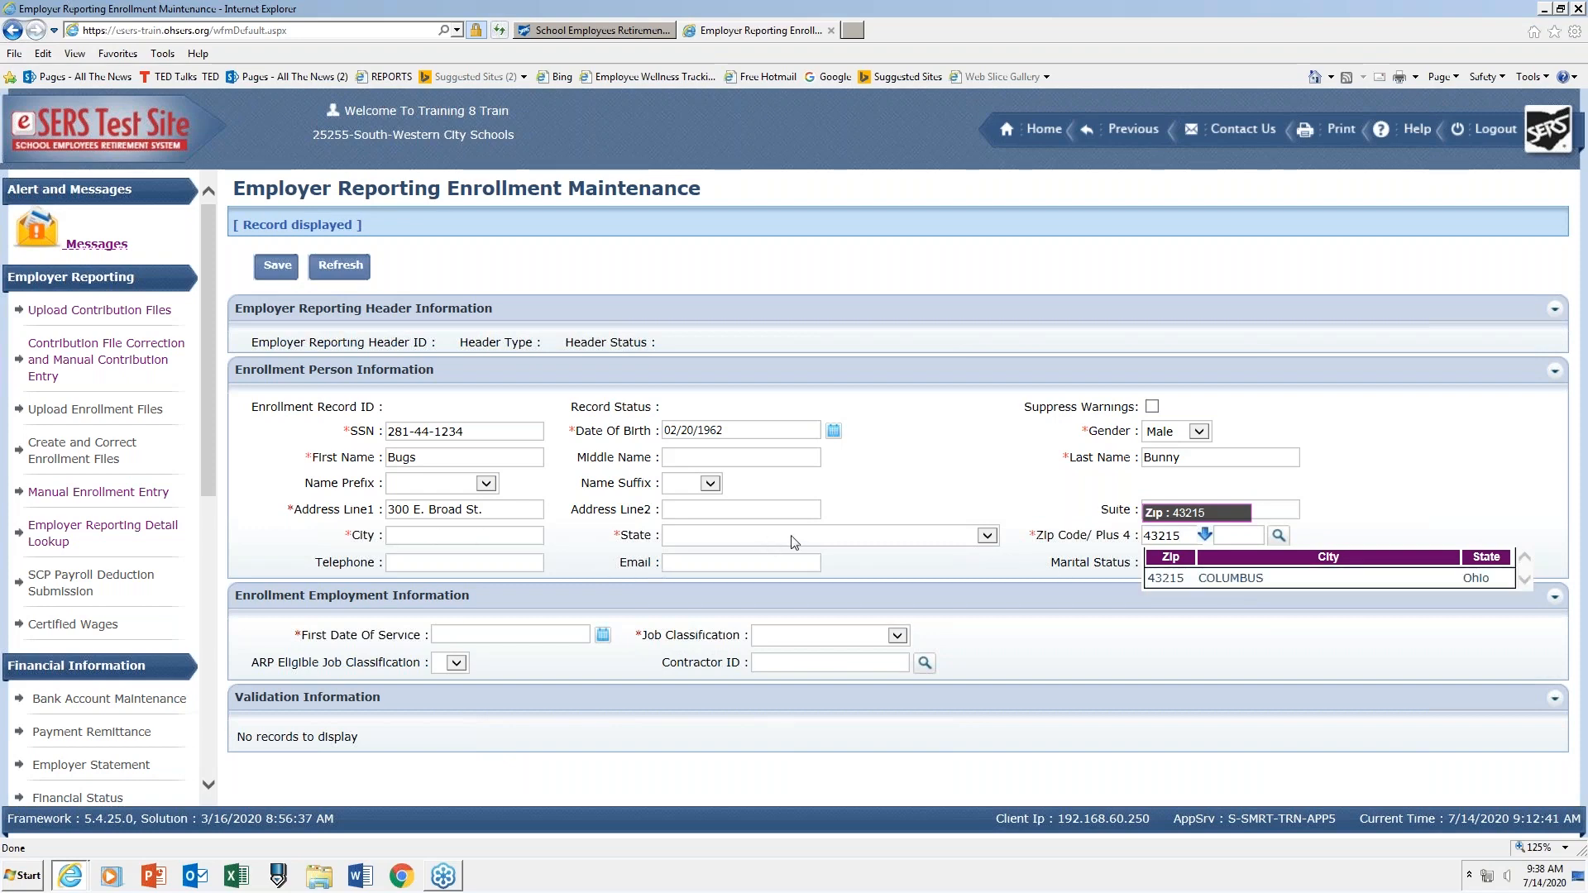
pyautogui.click(454, 535)
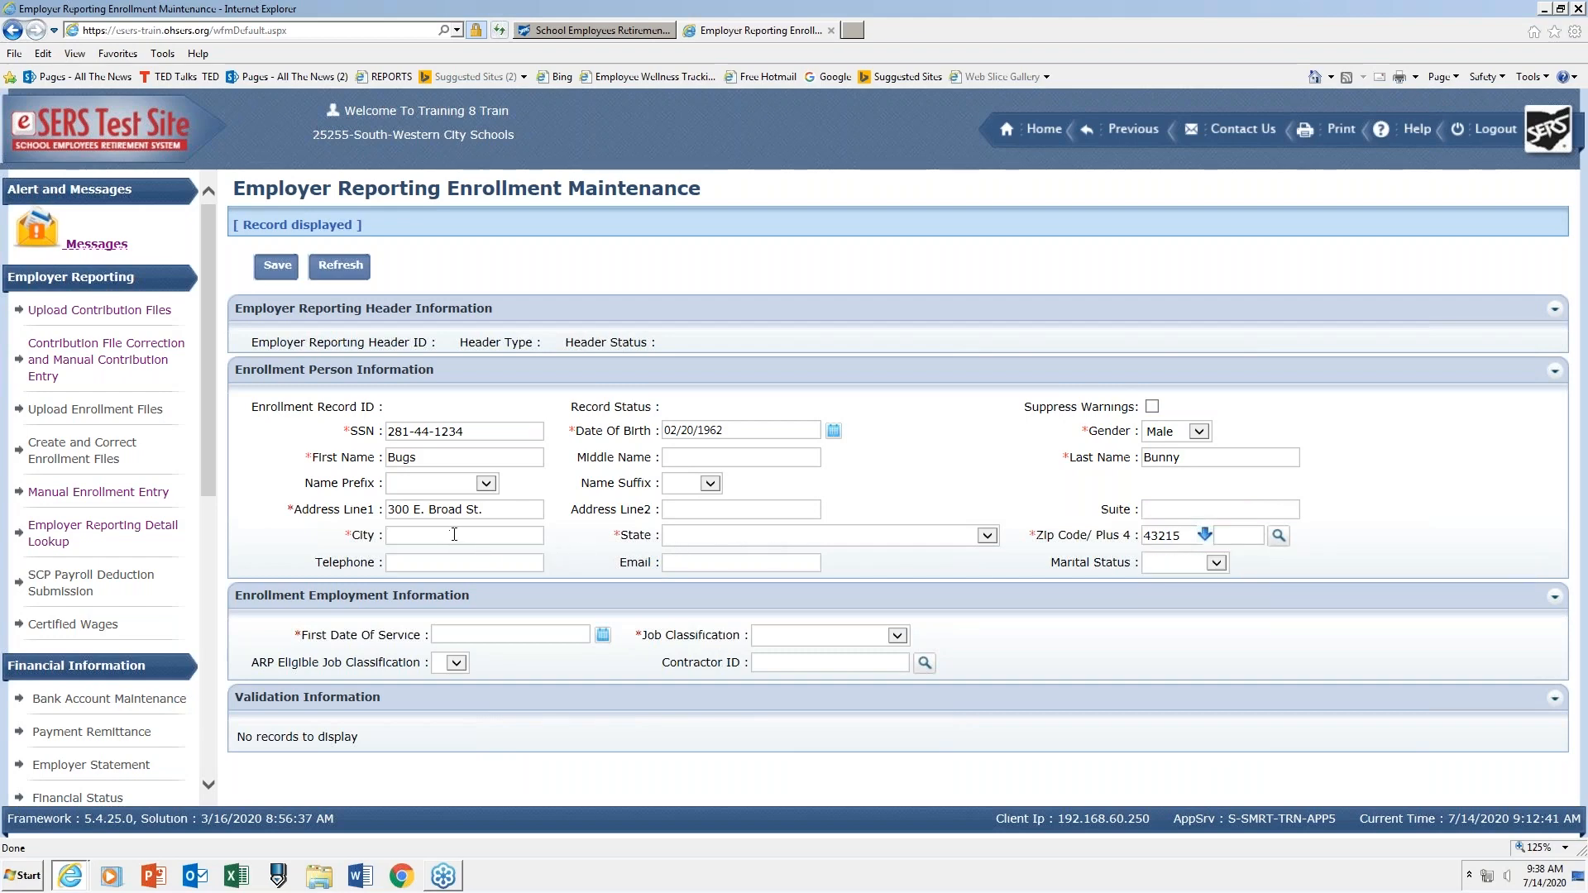
pyautogui.write('Columbus')
pyautogui.click(775, 536)
pyautogui.moveTo(992, 538); pyautogui.dragTo(992, 722)
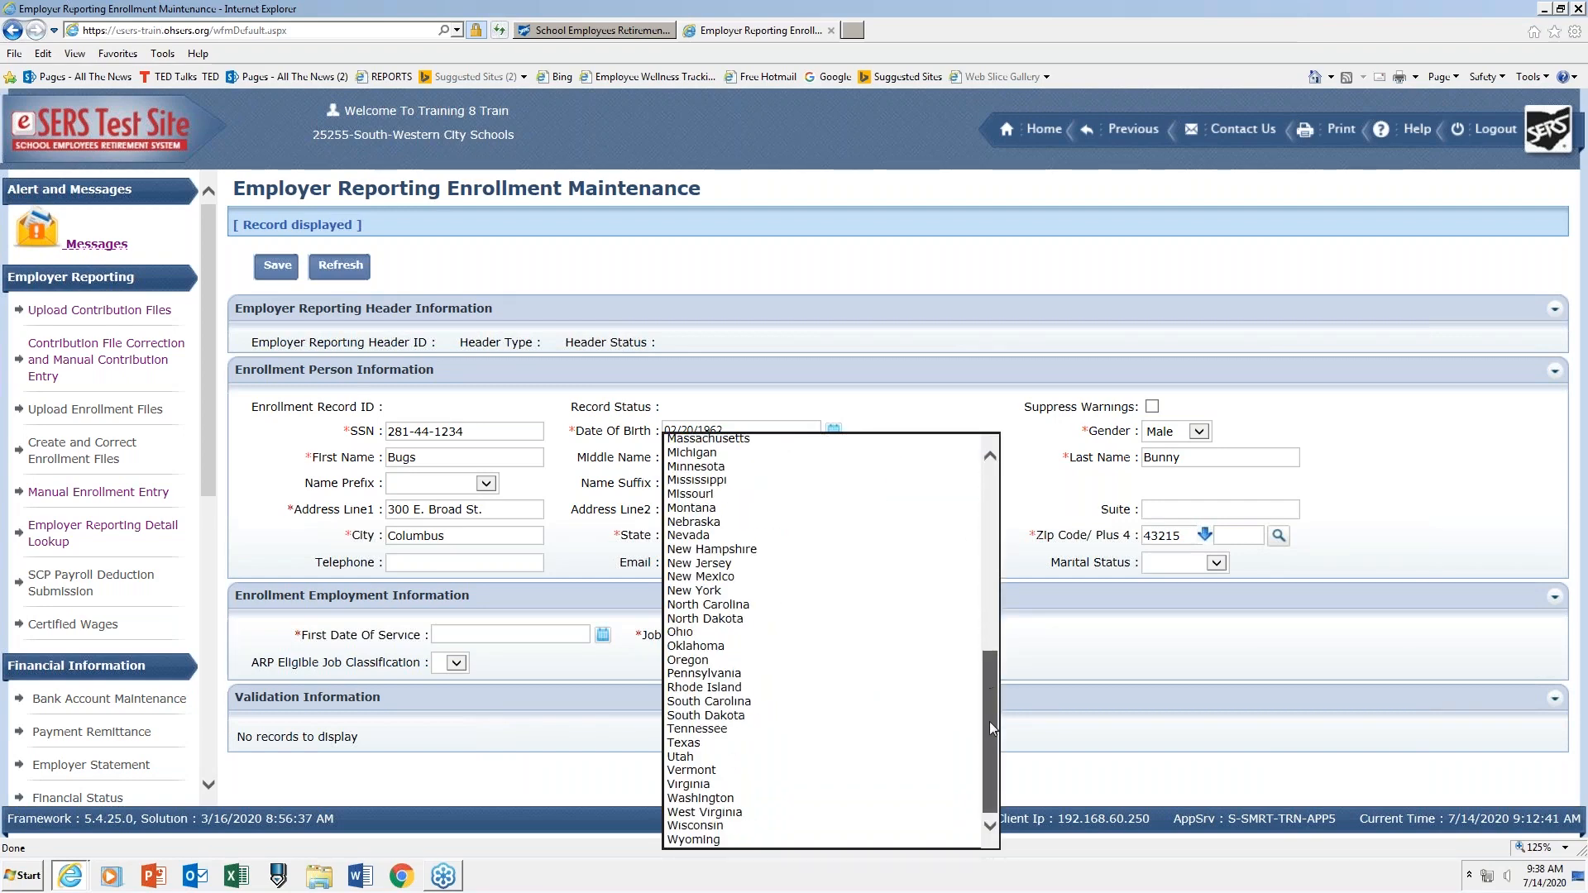
pyautogui.click(682, 632)
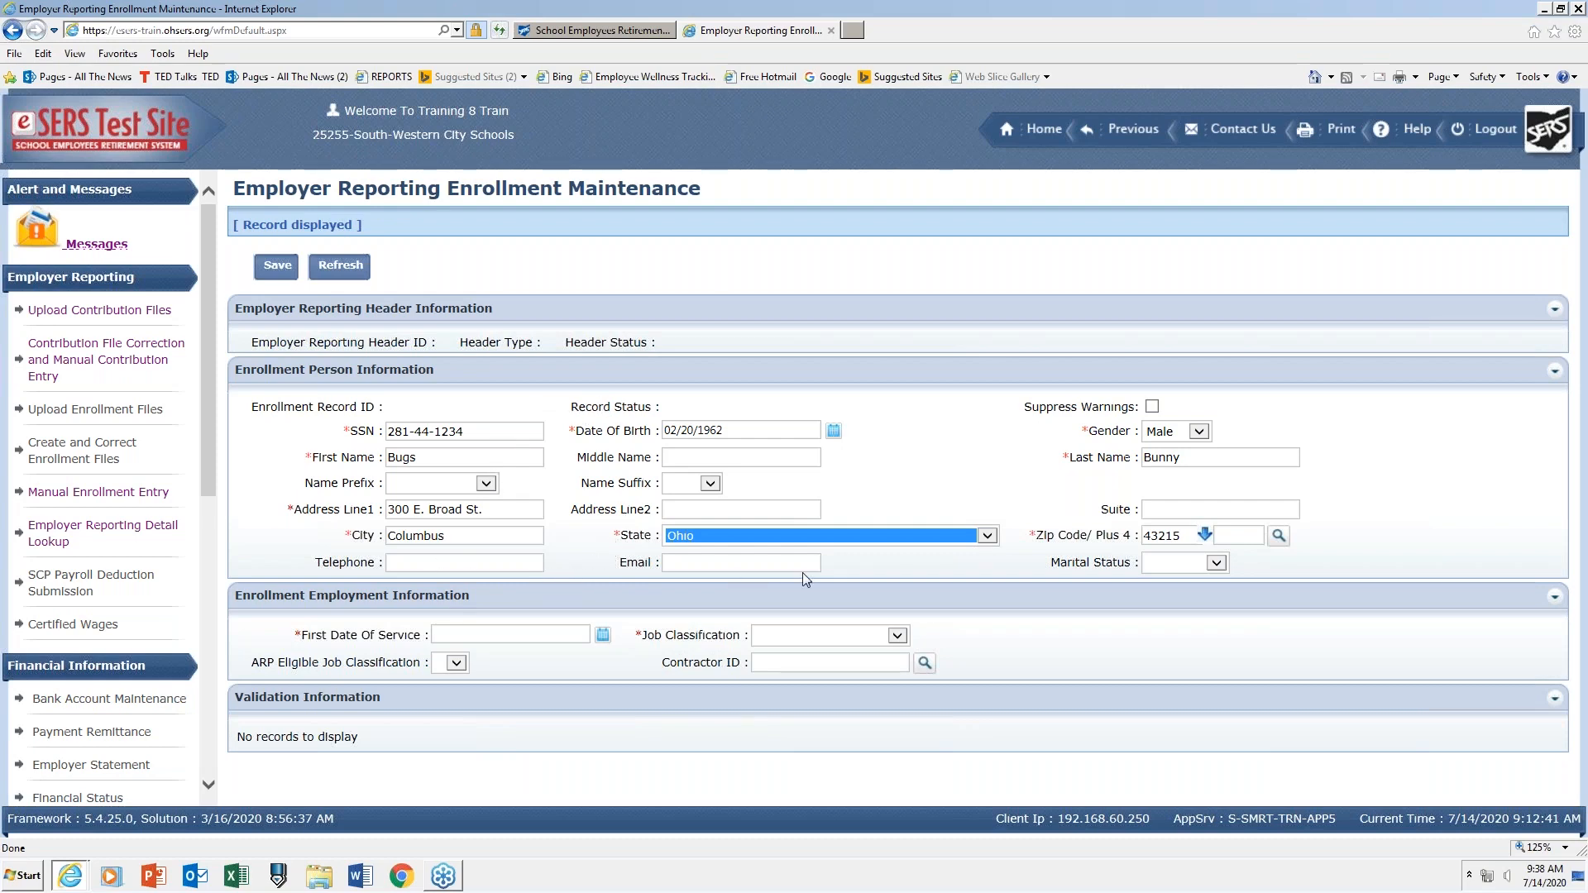
pyautogui.click(451, 635)
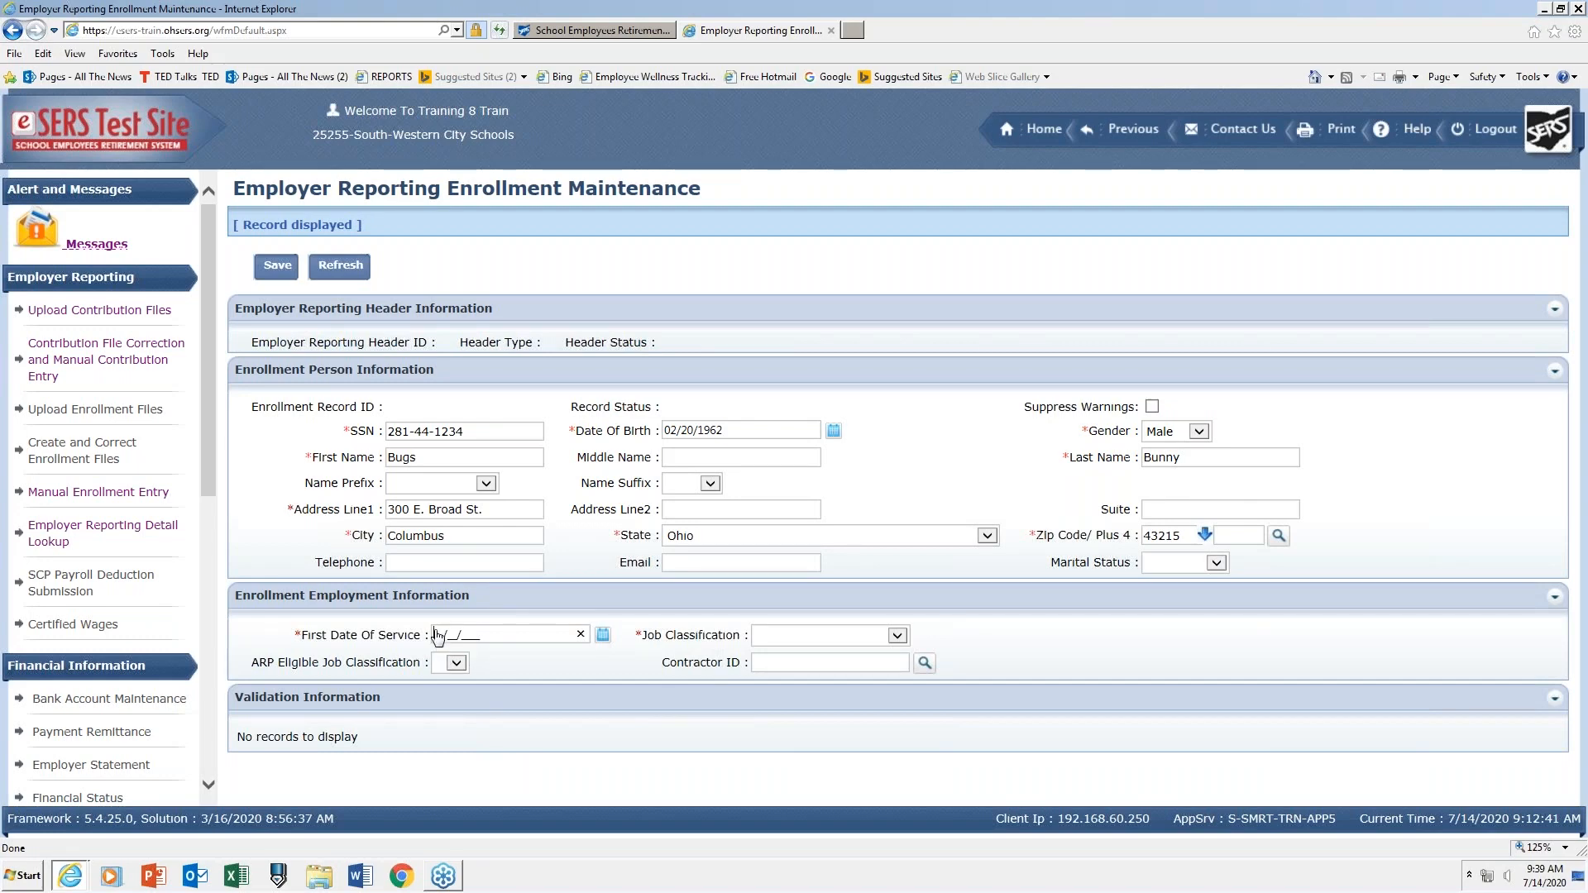
# Enter 02/20/2018 as the first date of service and set job classification to Food Service.
pyautogui.write('02/20/2018')
pyautogui.click(898, 637)
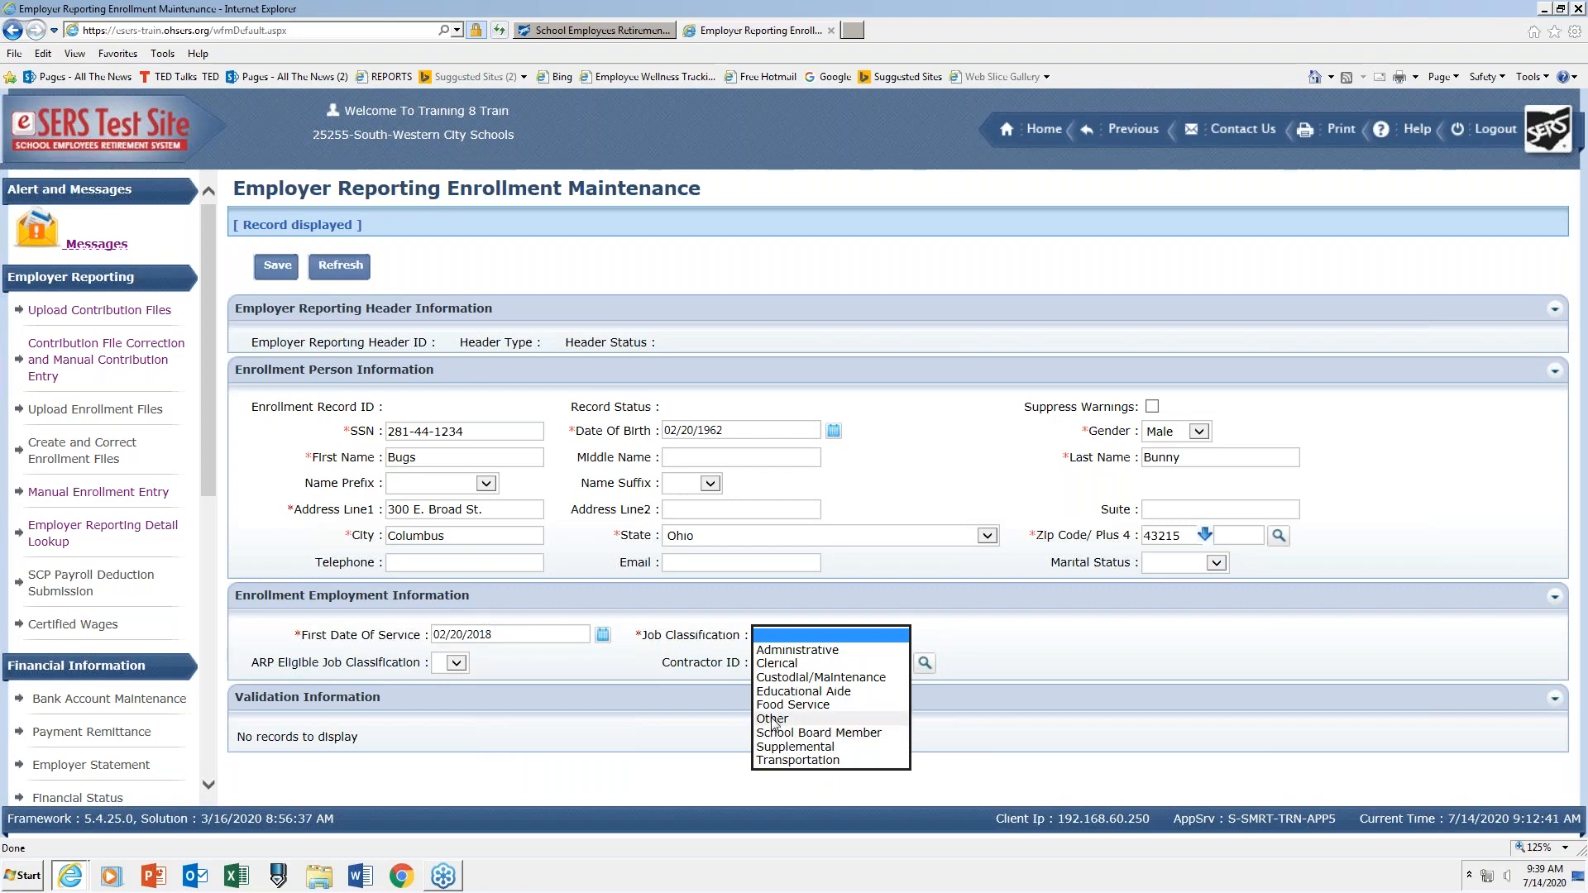
pyautogui.click(808, 706)
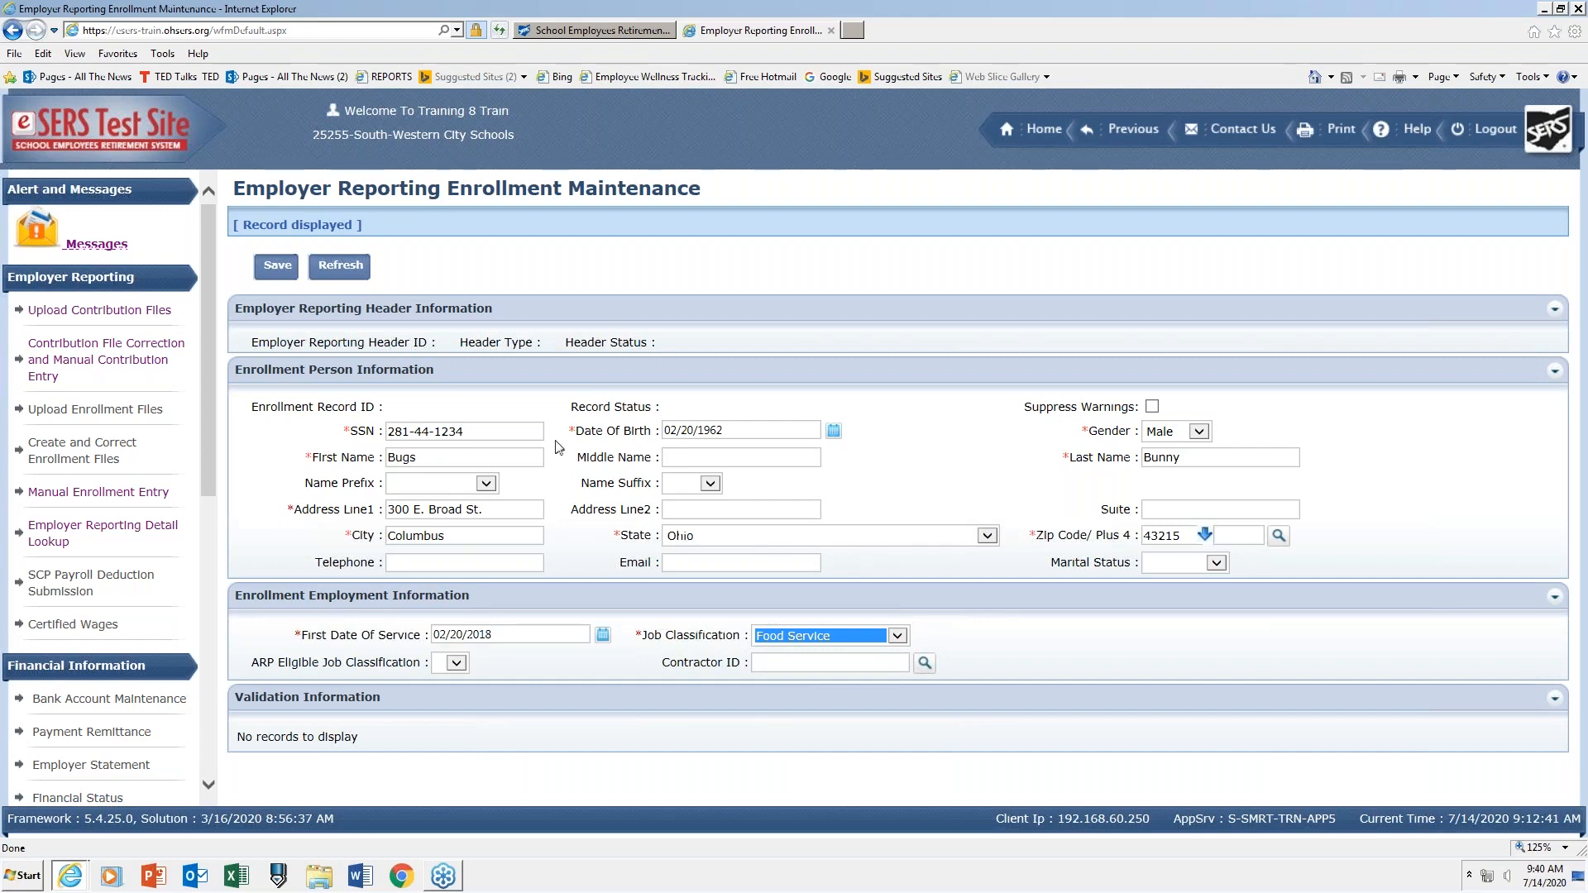
# Save the enrollment, then suppress the date-of-service warning and save again as Valid.
pyautogui.click(279, 266)
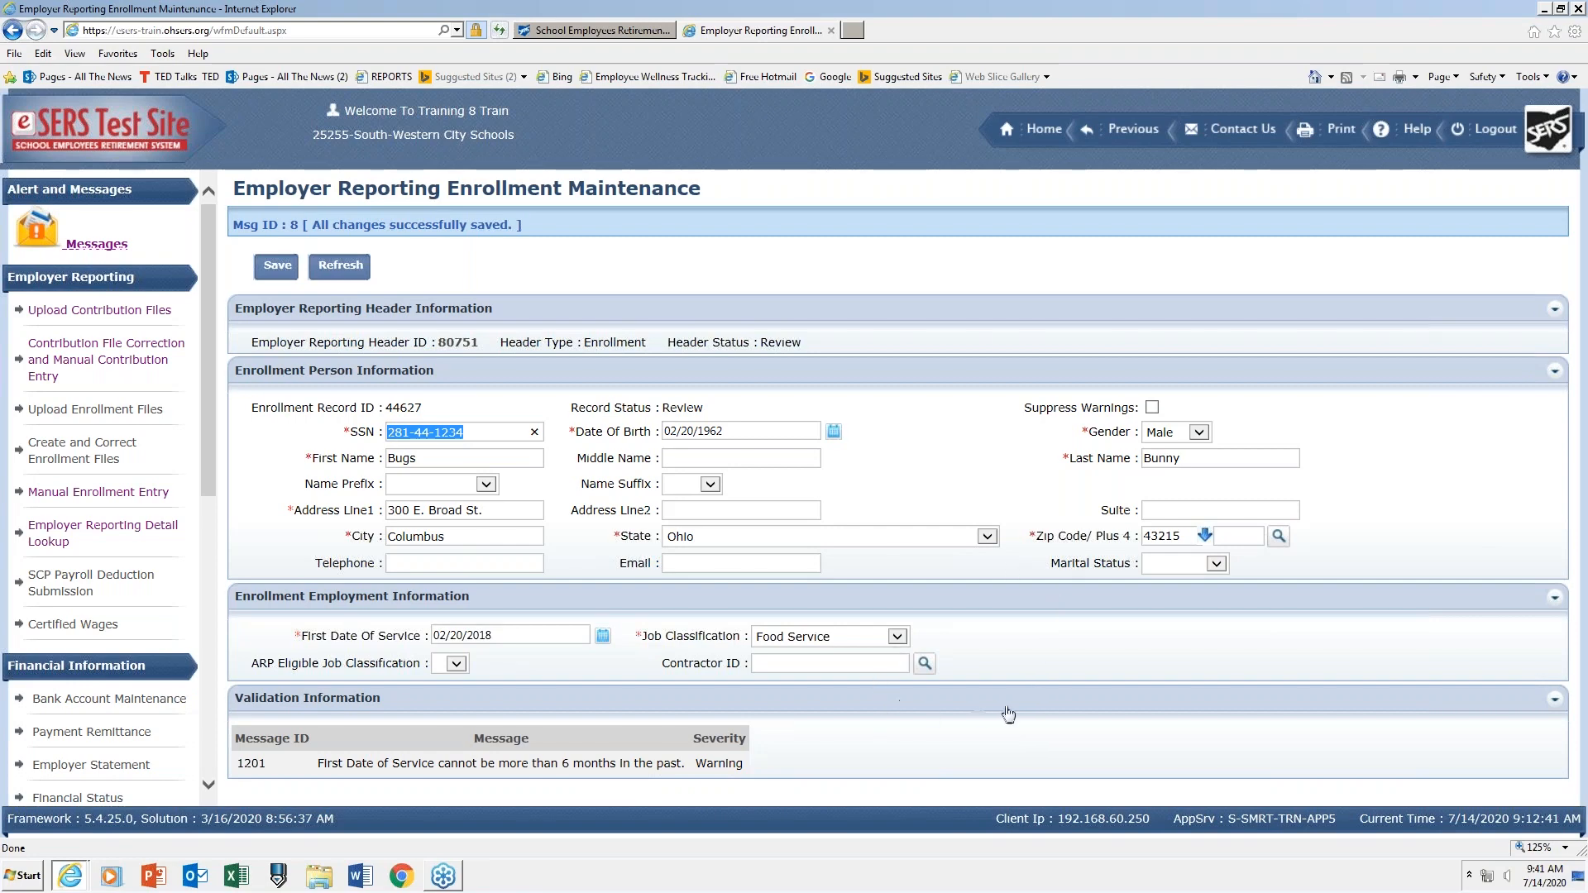
pyautogui.click(1152, 408)
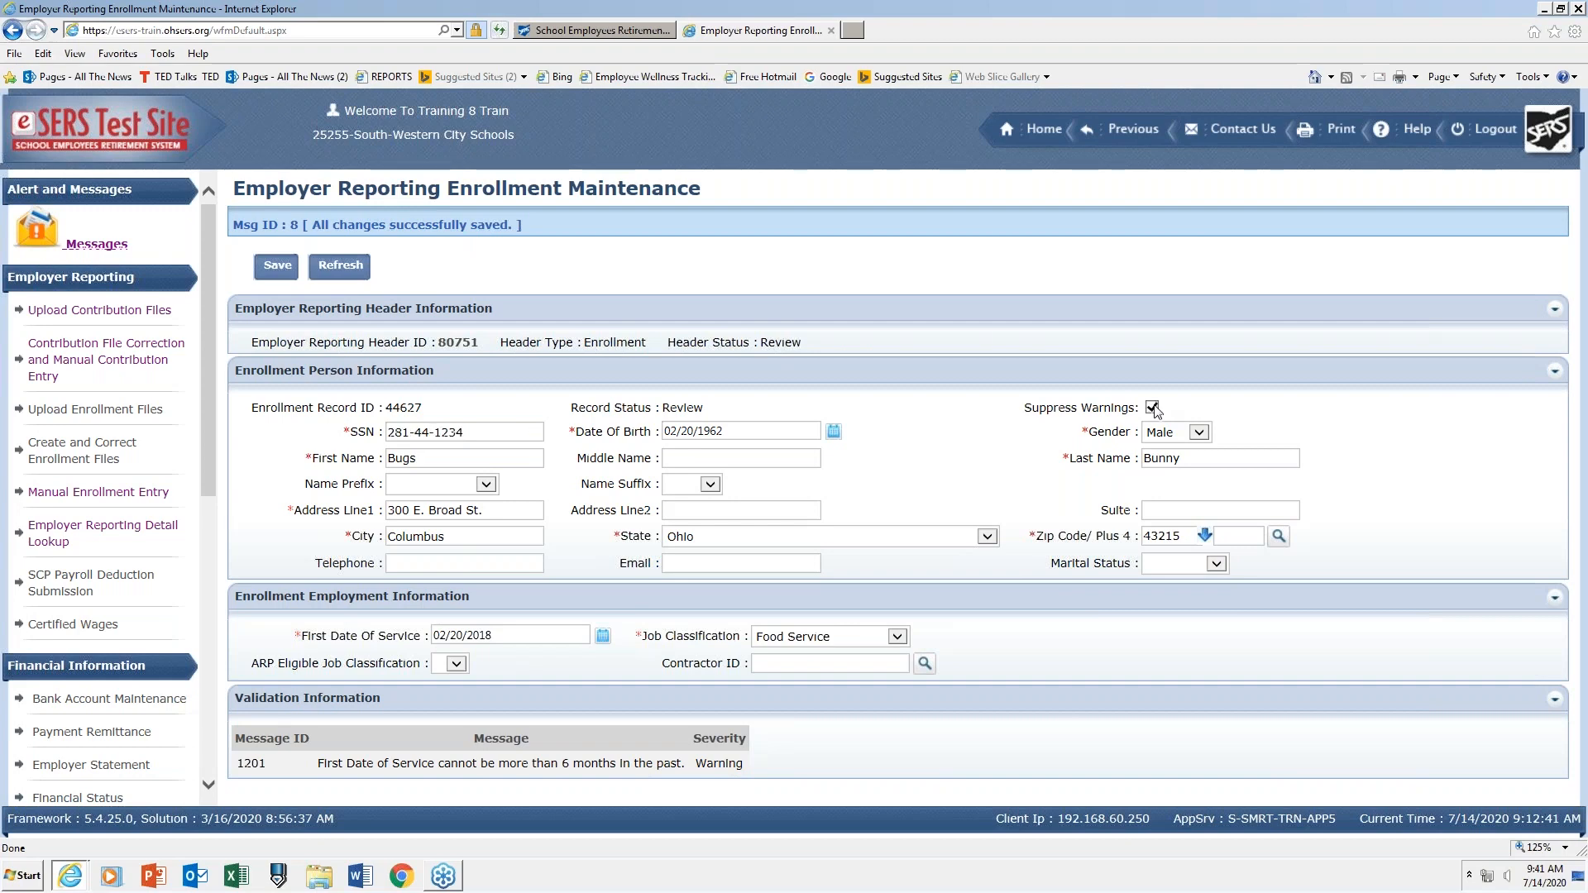
pyautogui.click(277, 266)
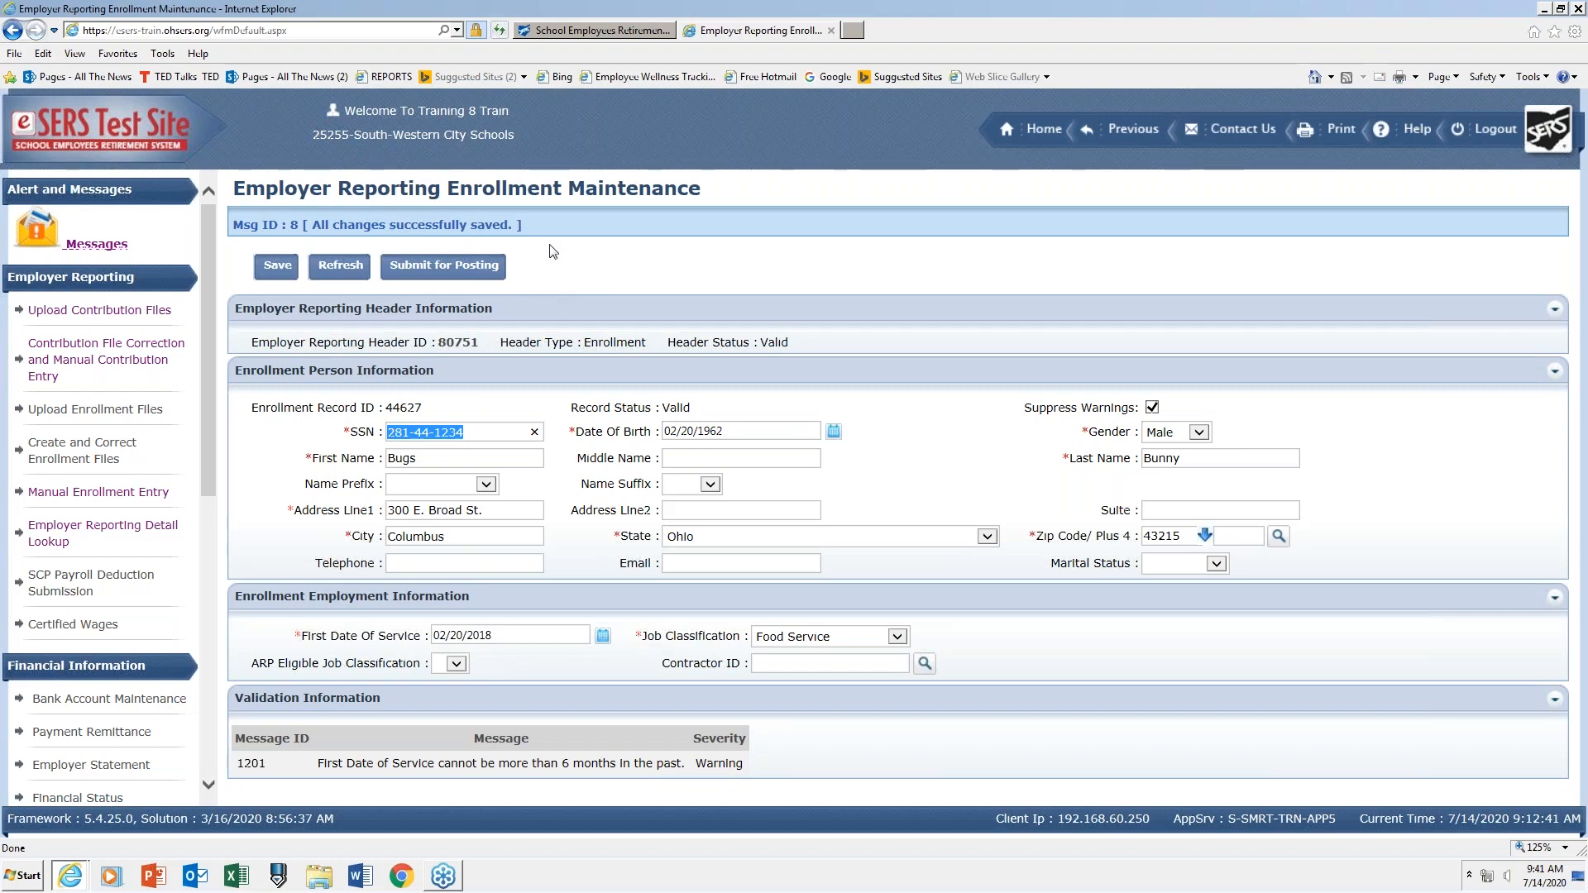
# Submit the enrollment header for posting and go to Create and Correct Enrollment Files.
pyautogui.click(495, 268)
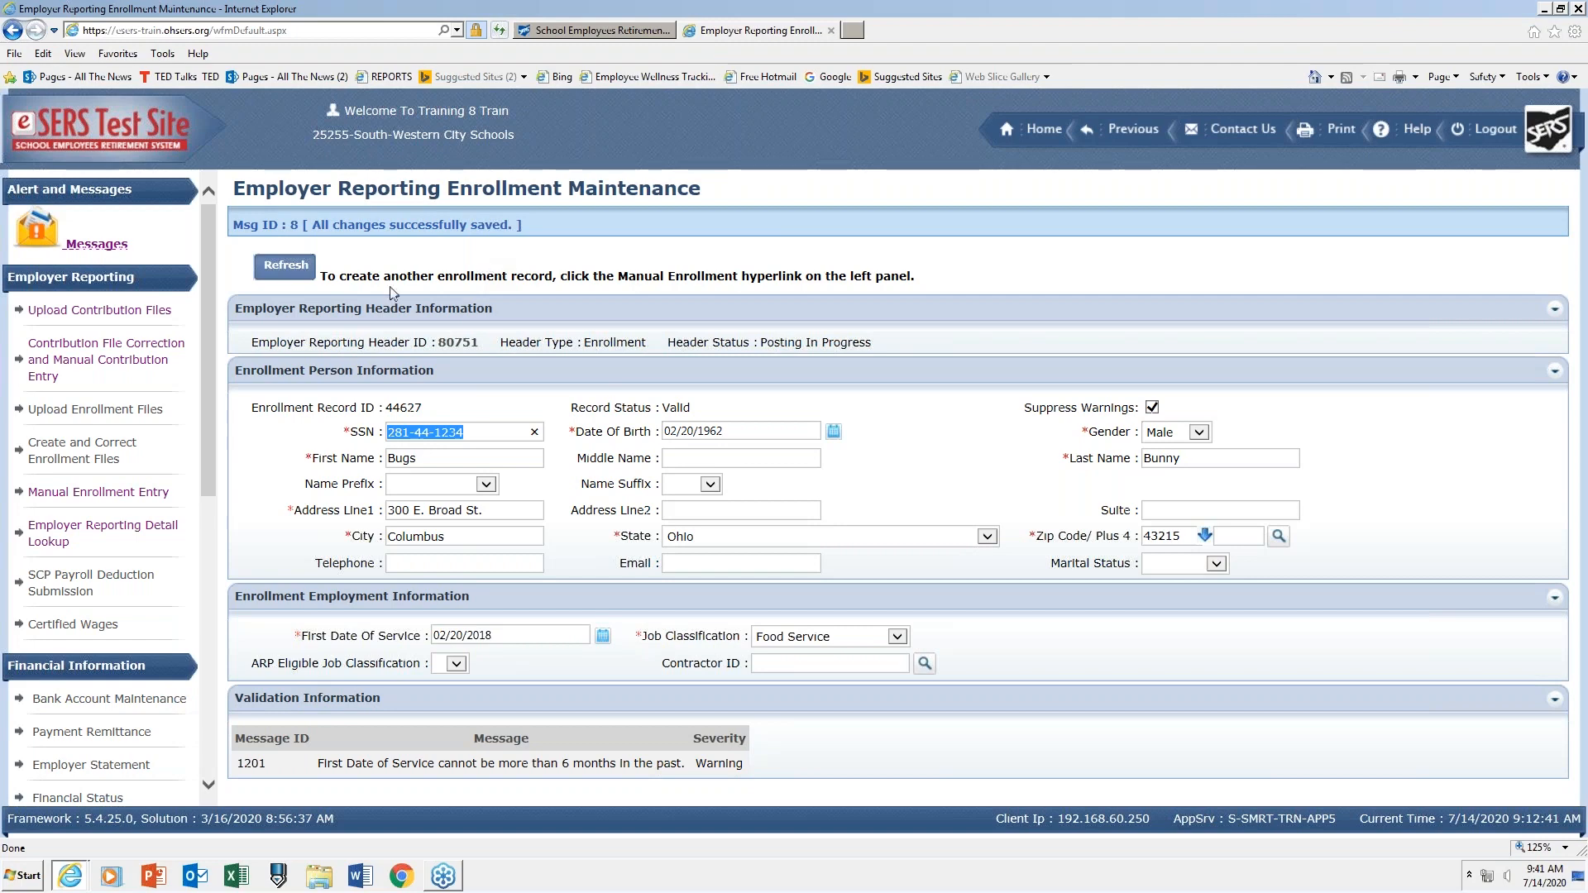
pyautogui.click(90, 453)
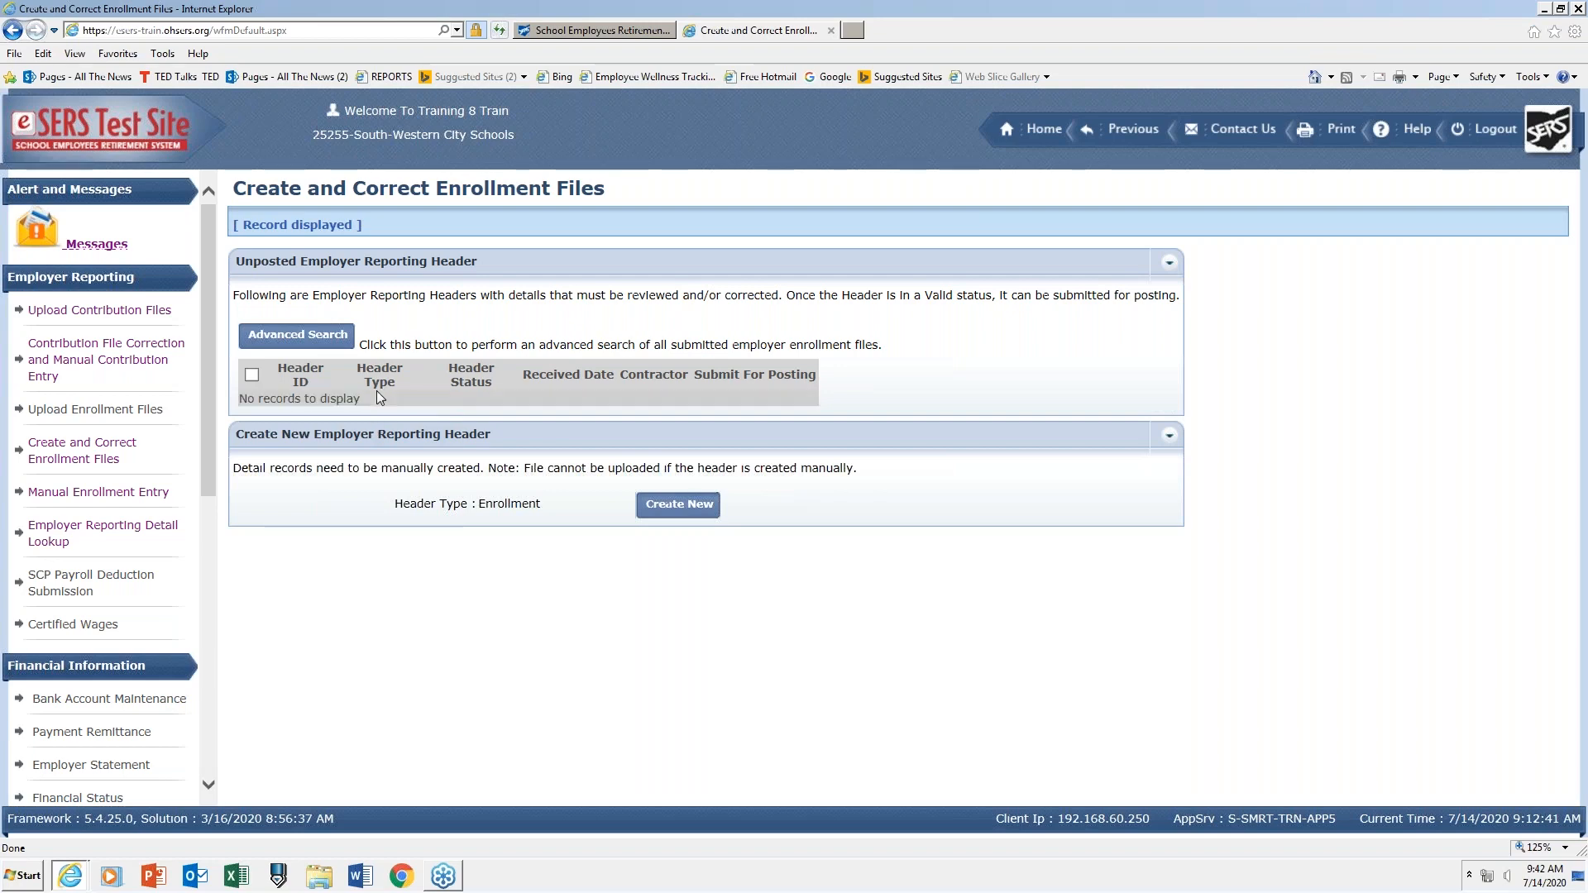
# From Contribution File Correction, open header 80726 and its contribution record 3238690.
pyautogui.click(140, 361)
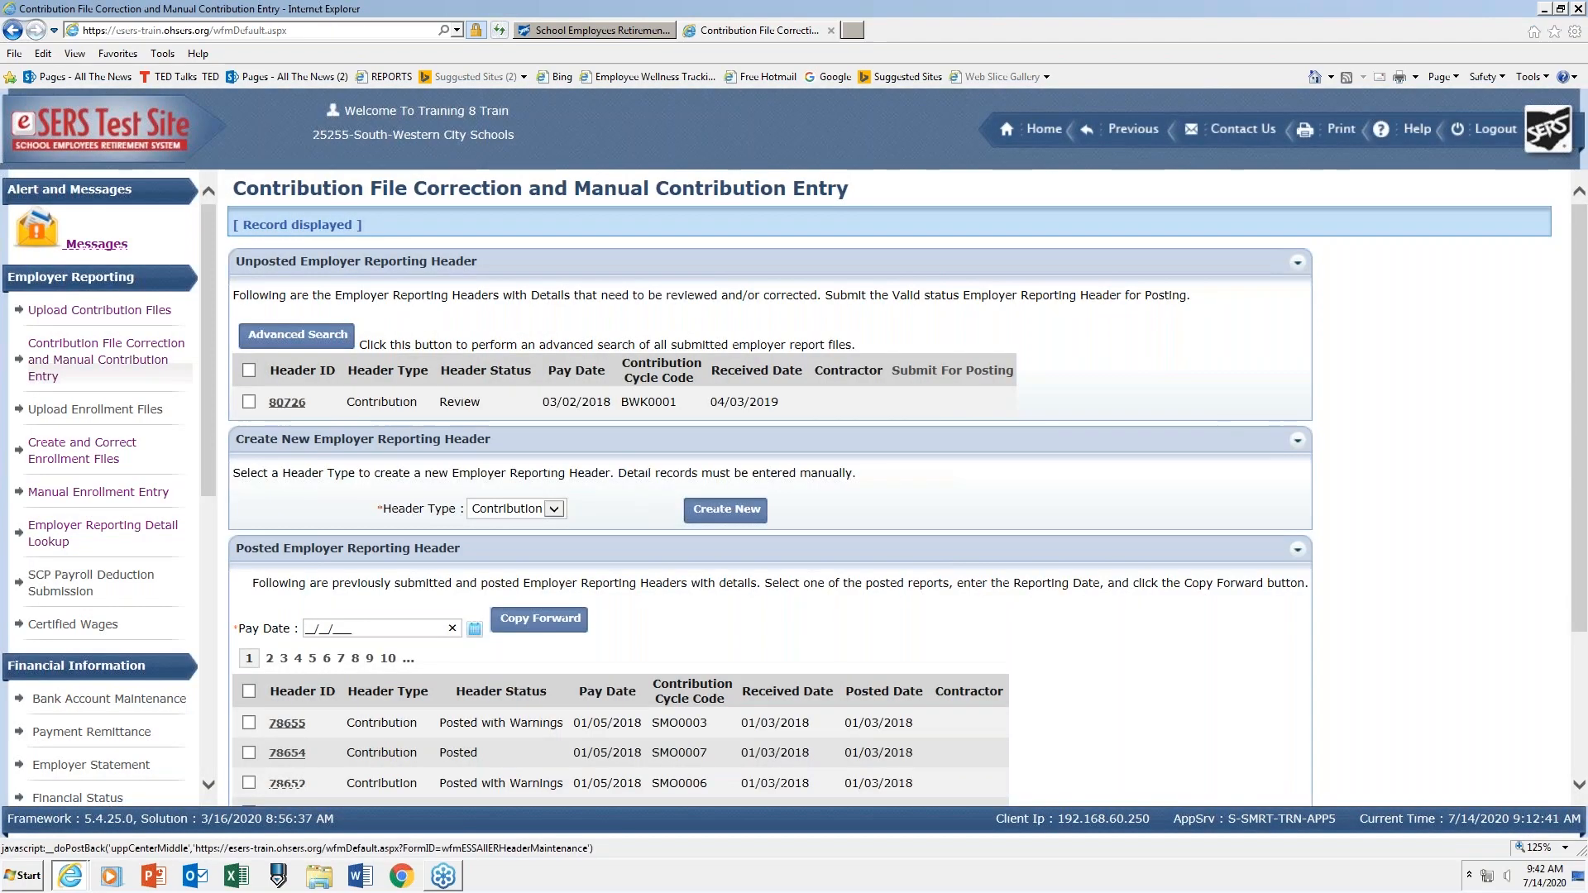
pyautogui.click(287, 402)
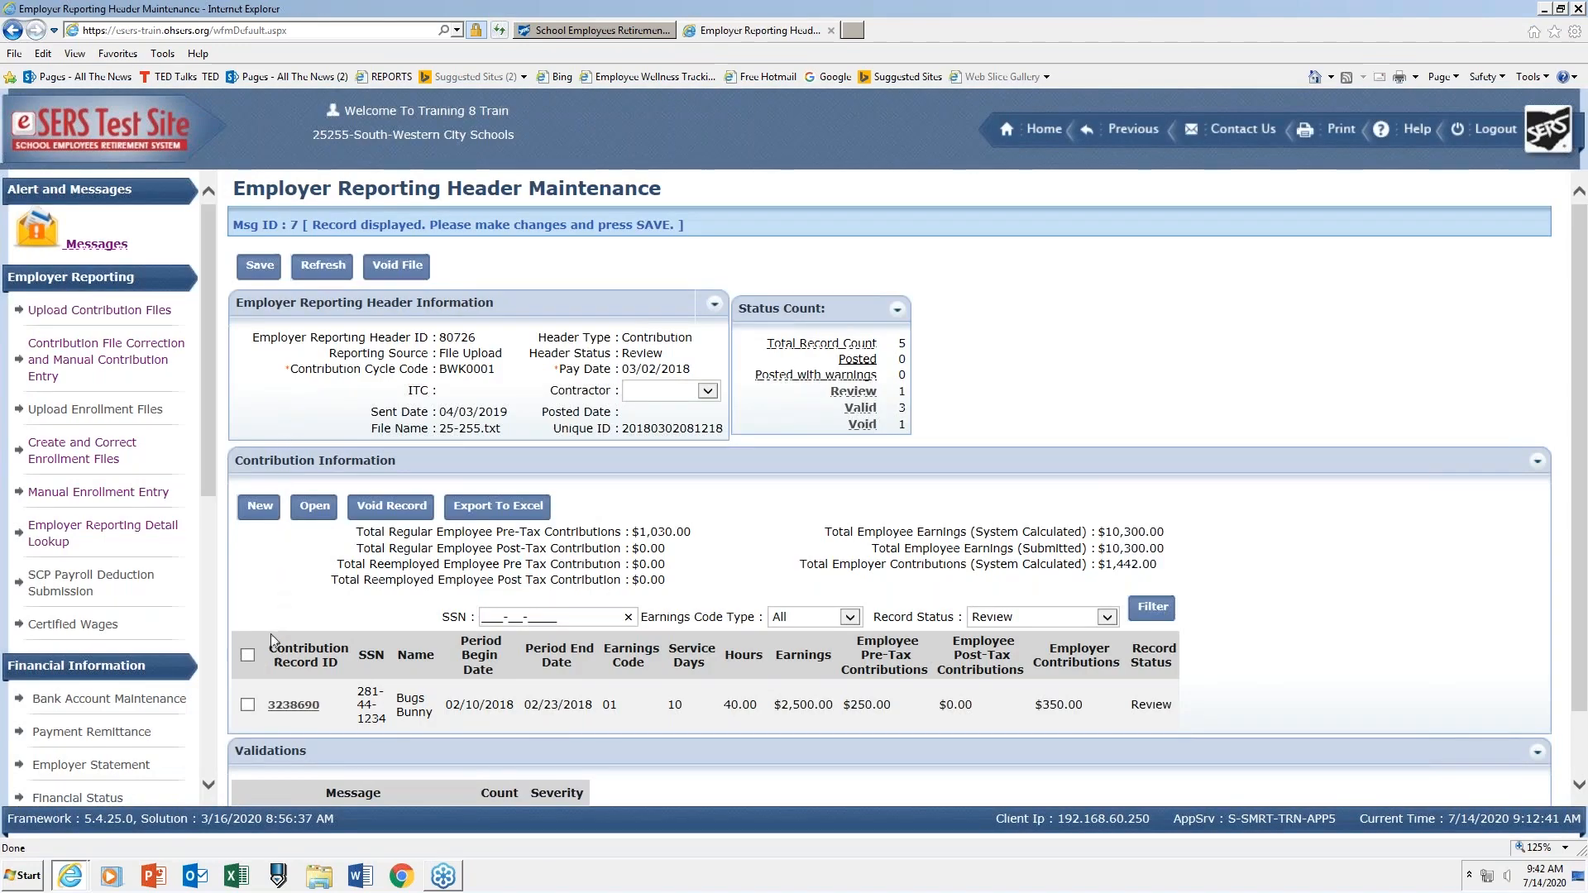
pyautogui.click(296, 706)
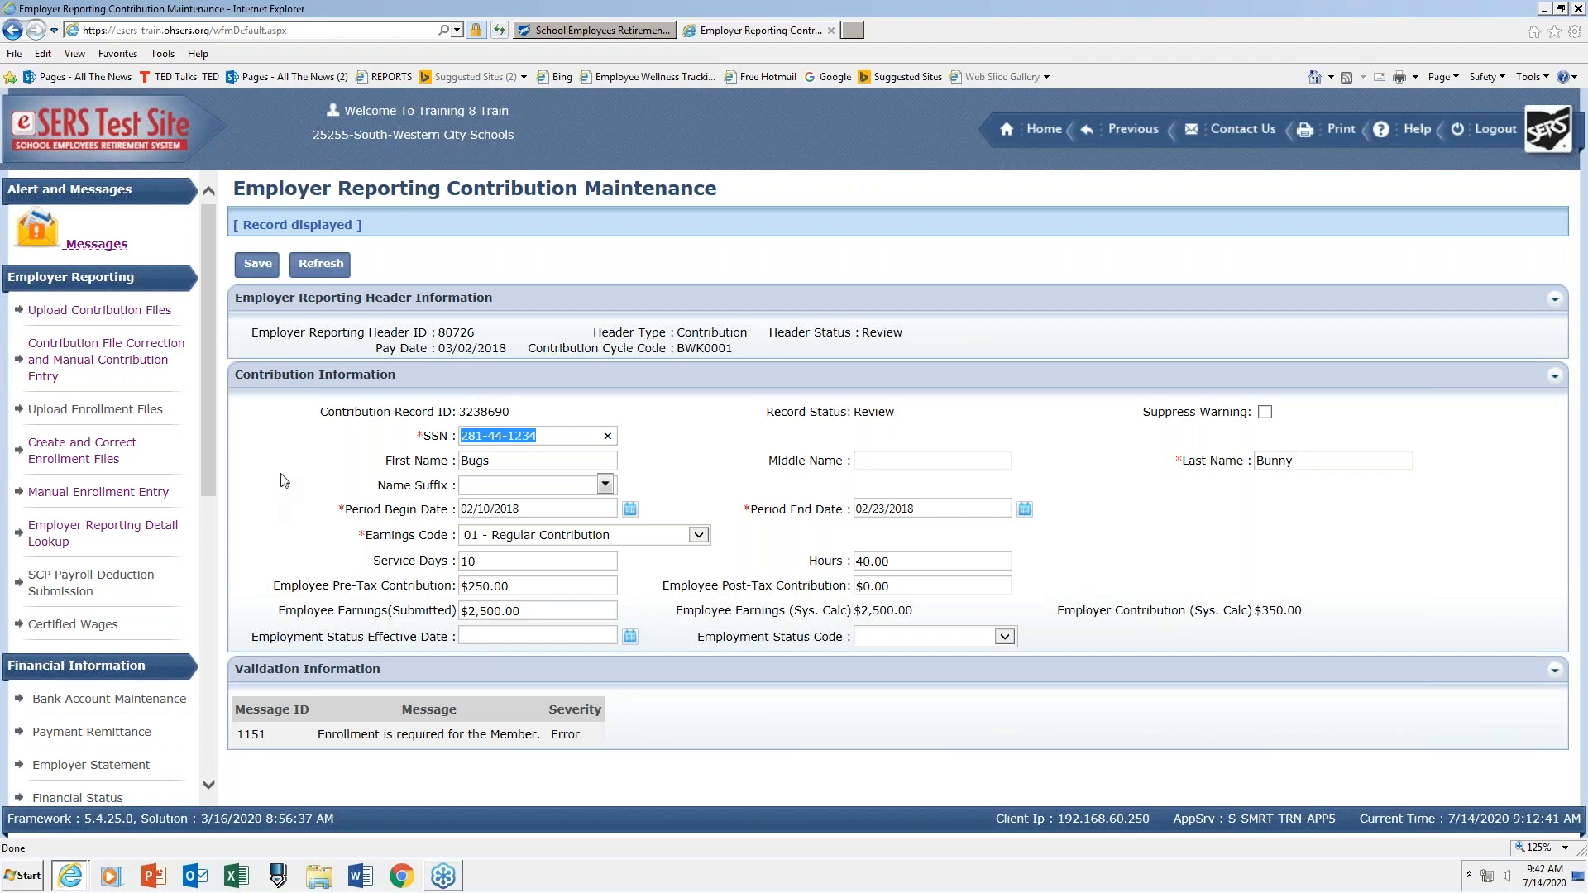
# Save contribution record 3238690 as Valid and go back to header 80726.
pyautogui.click(259, 265)
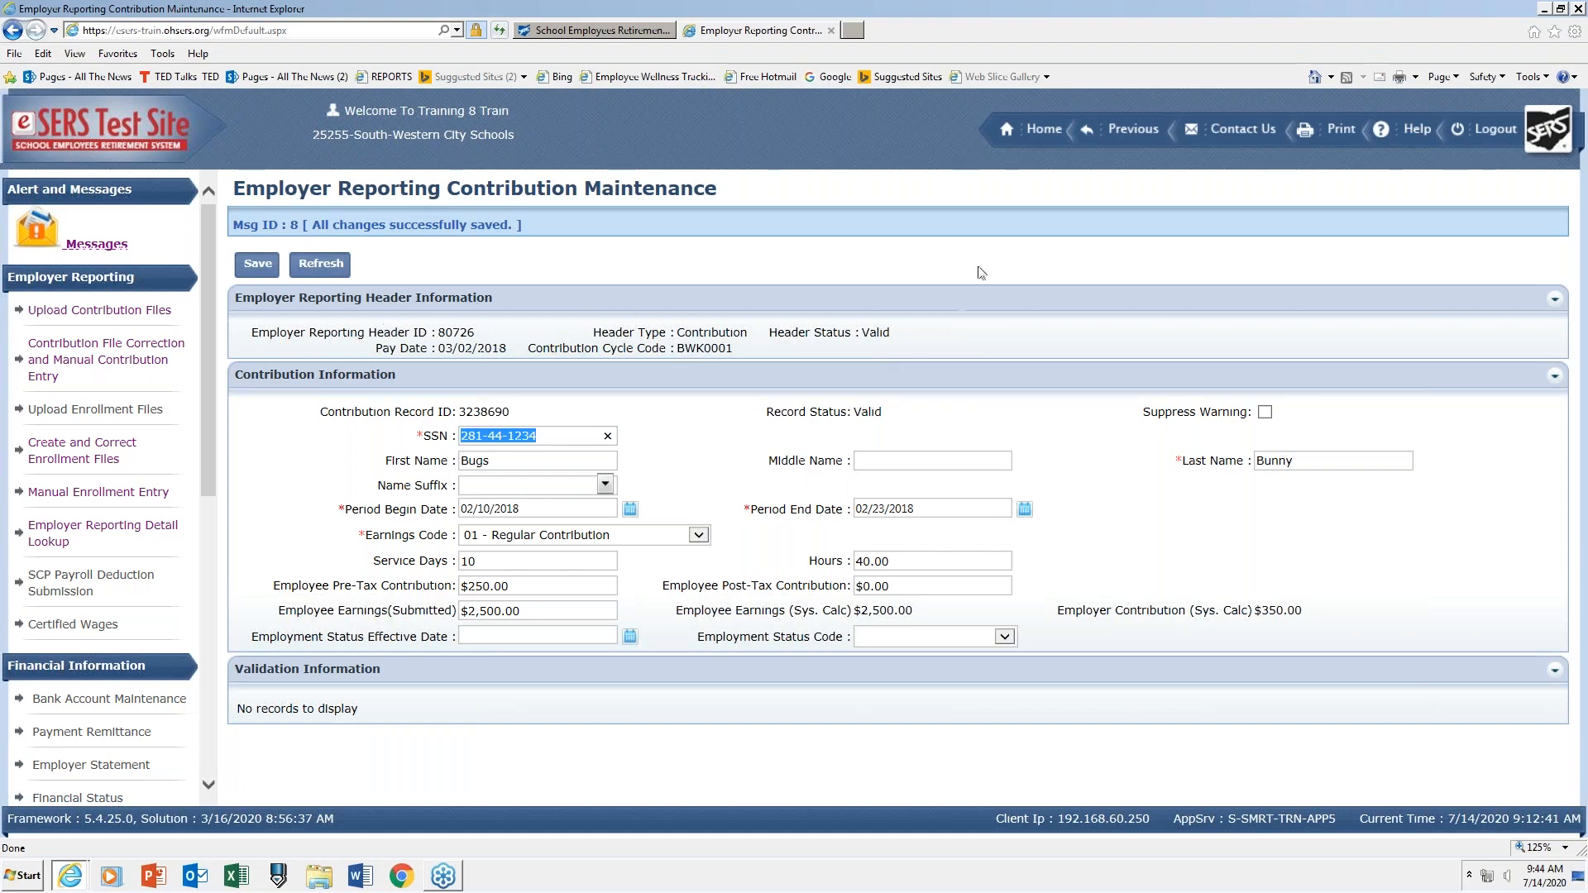
pyautogui.click(1133, 130)
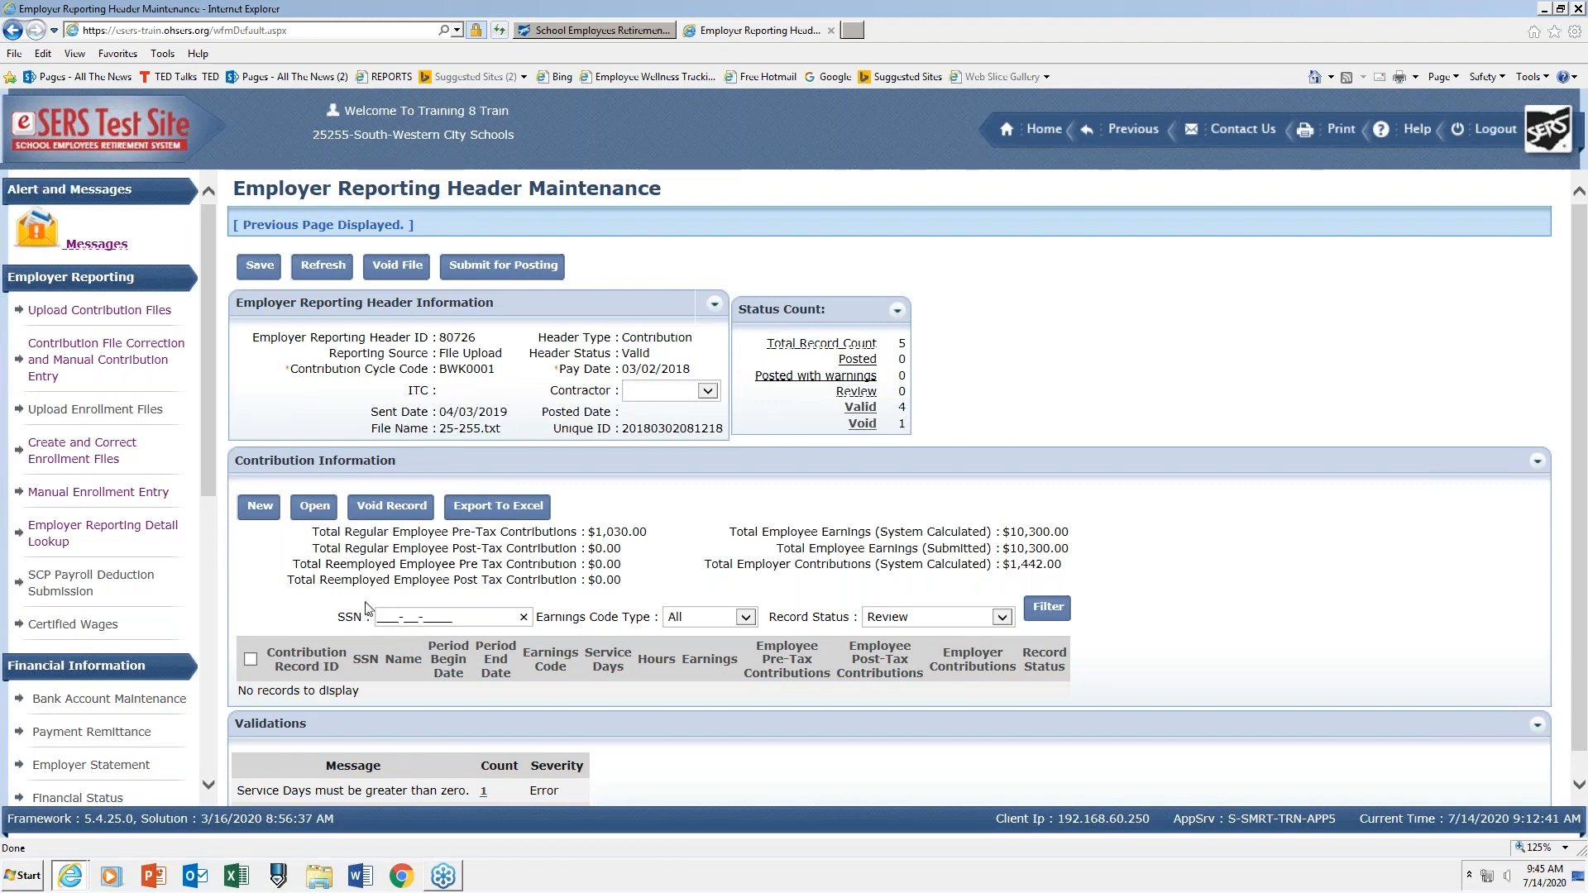
# Search the employee's SSN with status Valid and open contribution record 3238691.
pyautogui.write('8-1')
pyautogui.write('0-1')
pyautogui.write('001')
pyautogui.press('Delete')
pyautogui.press('Delete')
pyautogui.press('Delete')
pyautogui.press('Delete')
pyautogui.press('Delete')
pyautogui.press('Delete')
pyautogui.press('Delete')
pyautogui.press('Delete')
pyautogui.write('281-01-0012')
pyautogui.click(1002, 617)
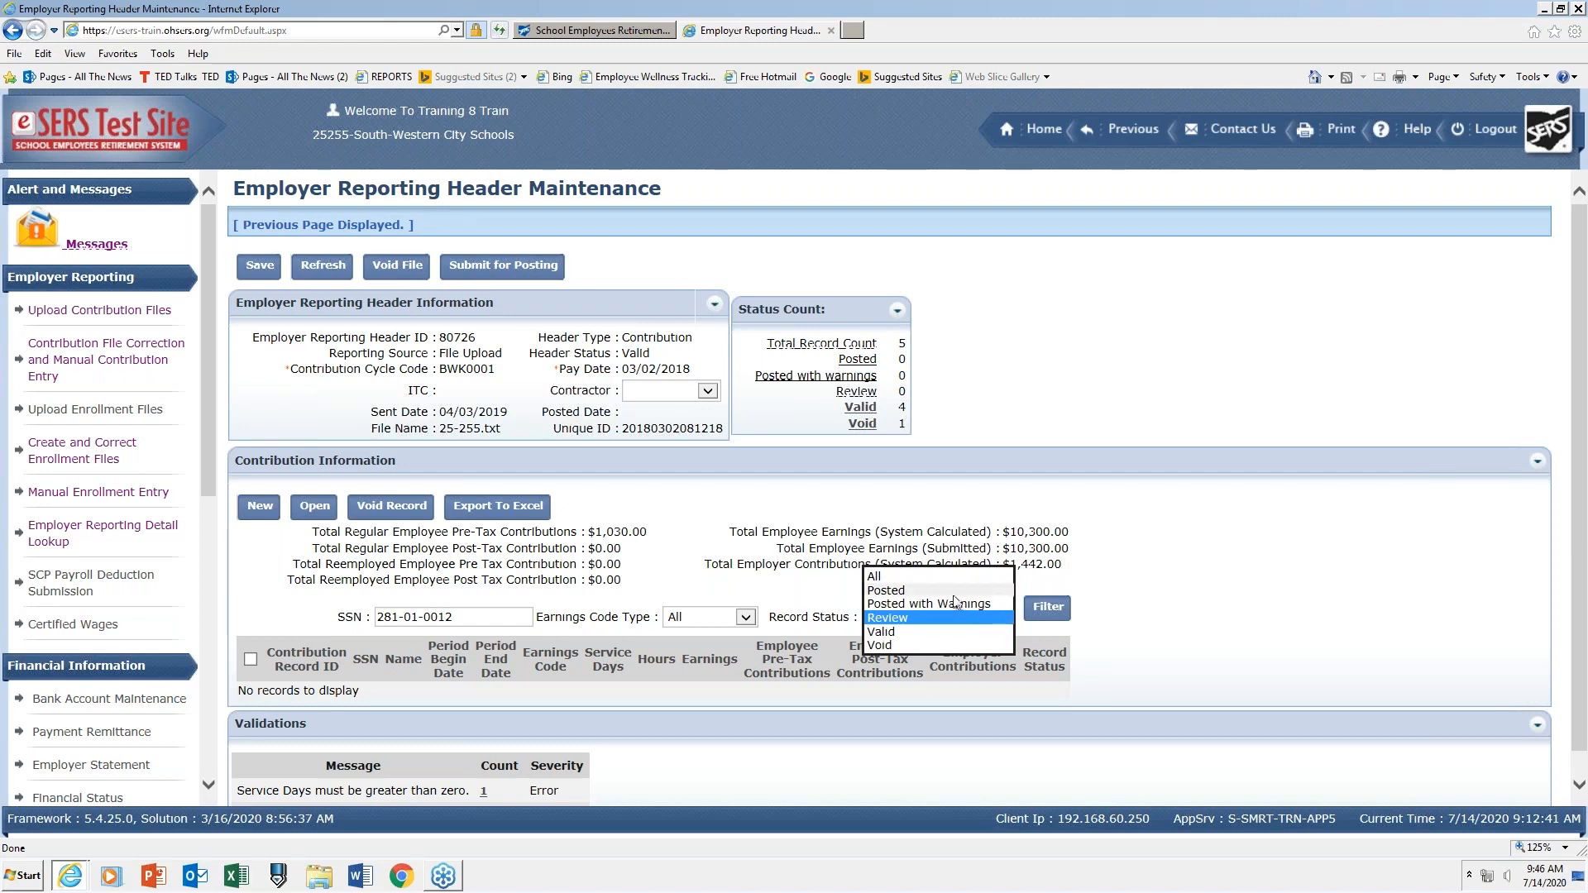
pyautogui.click(892, 632)
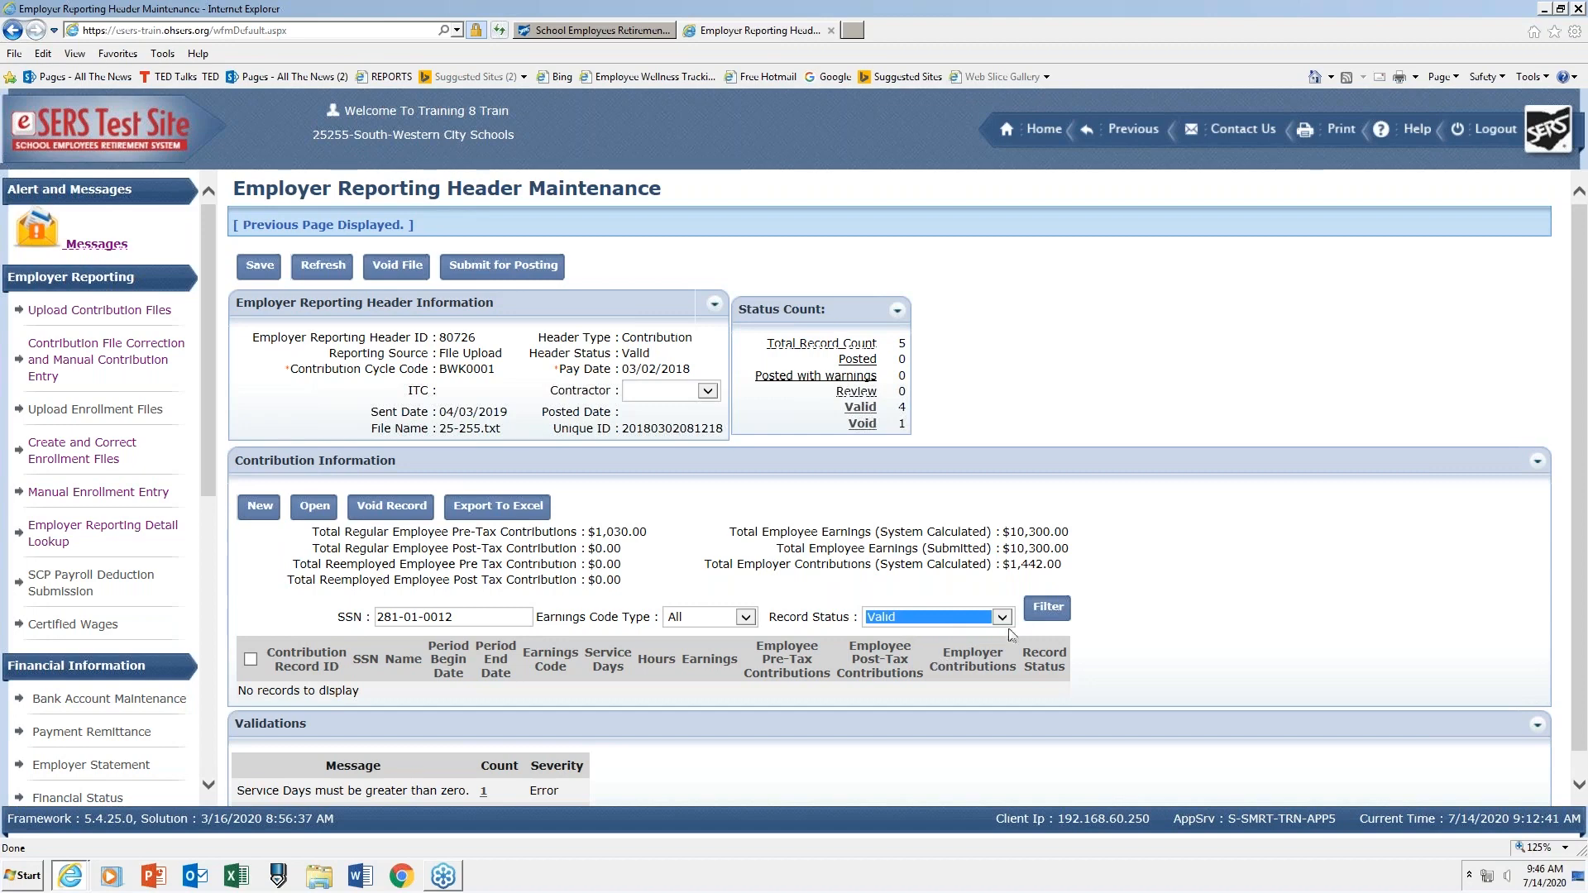
pyautogui.click(1048, 610)
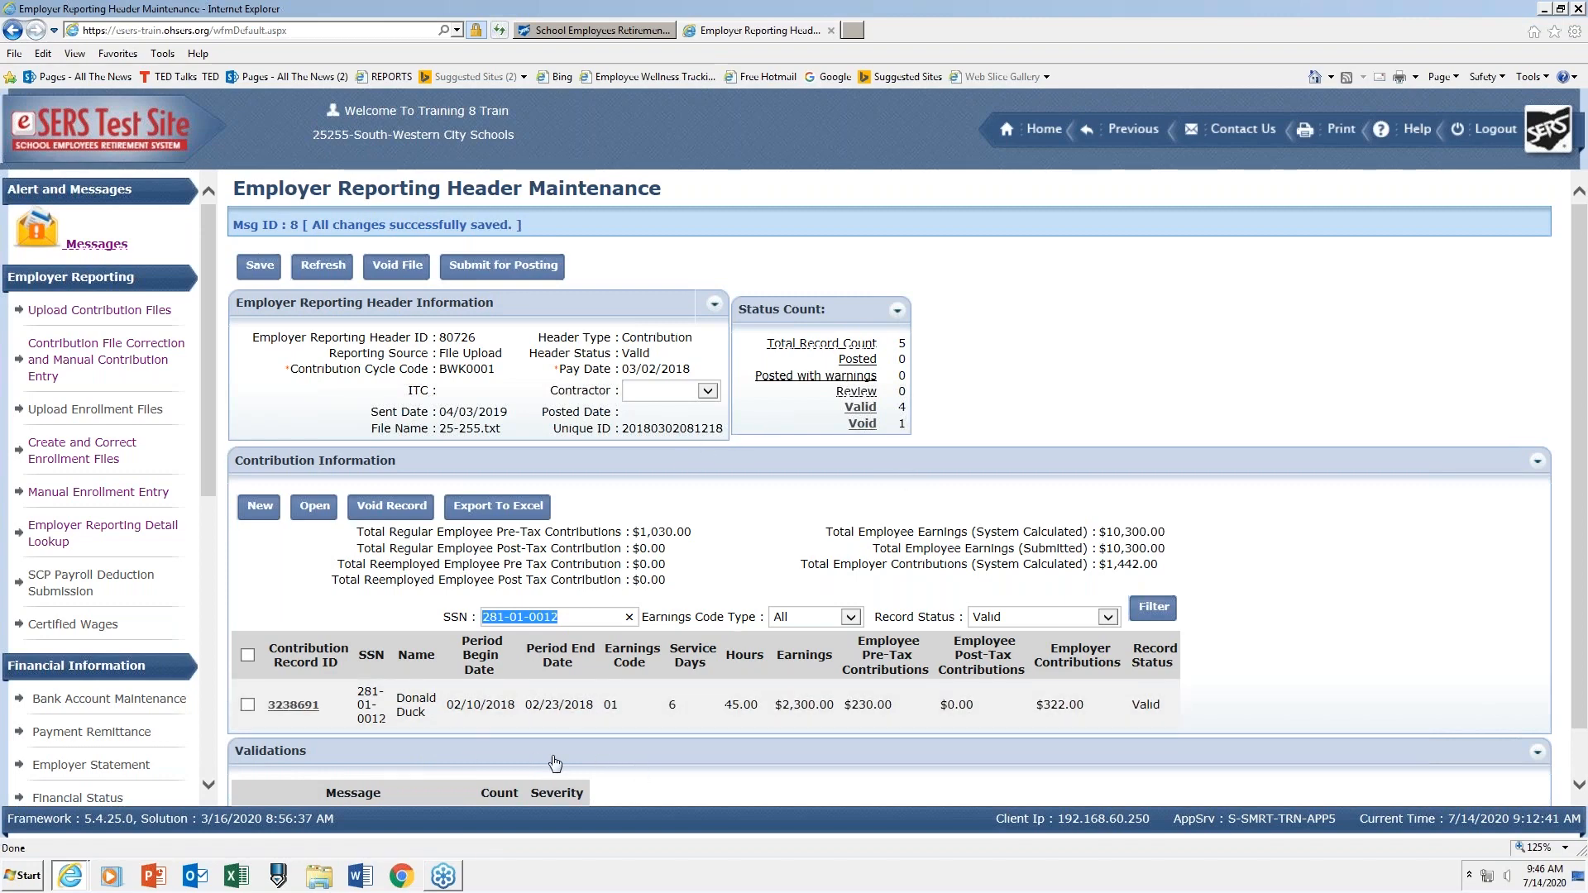
pyautogui.click(294, 705)
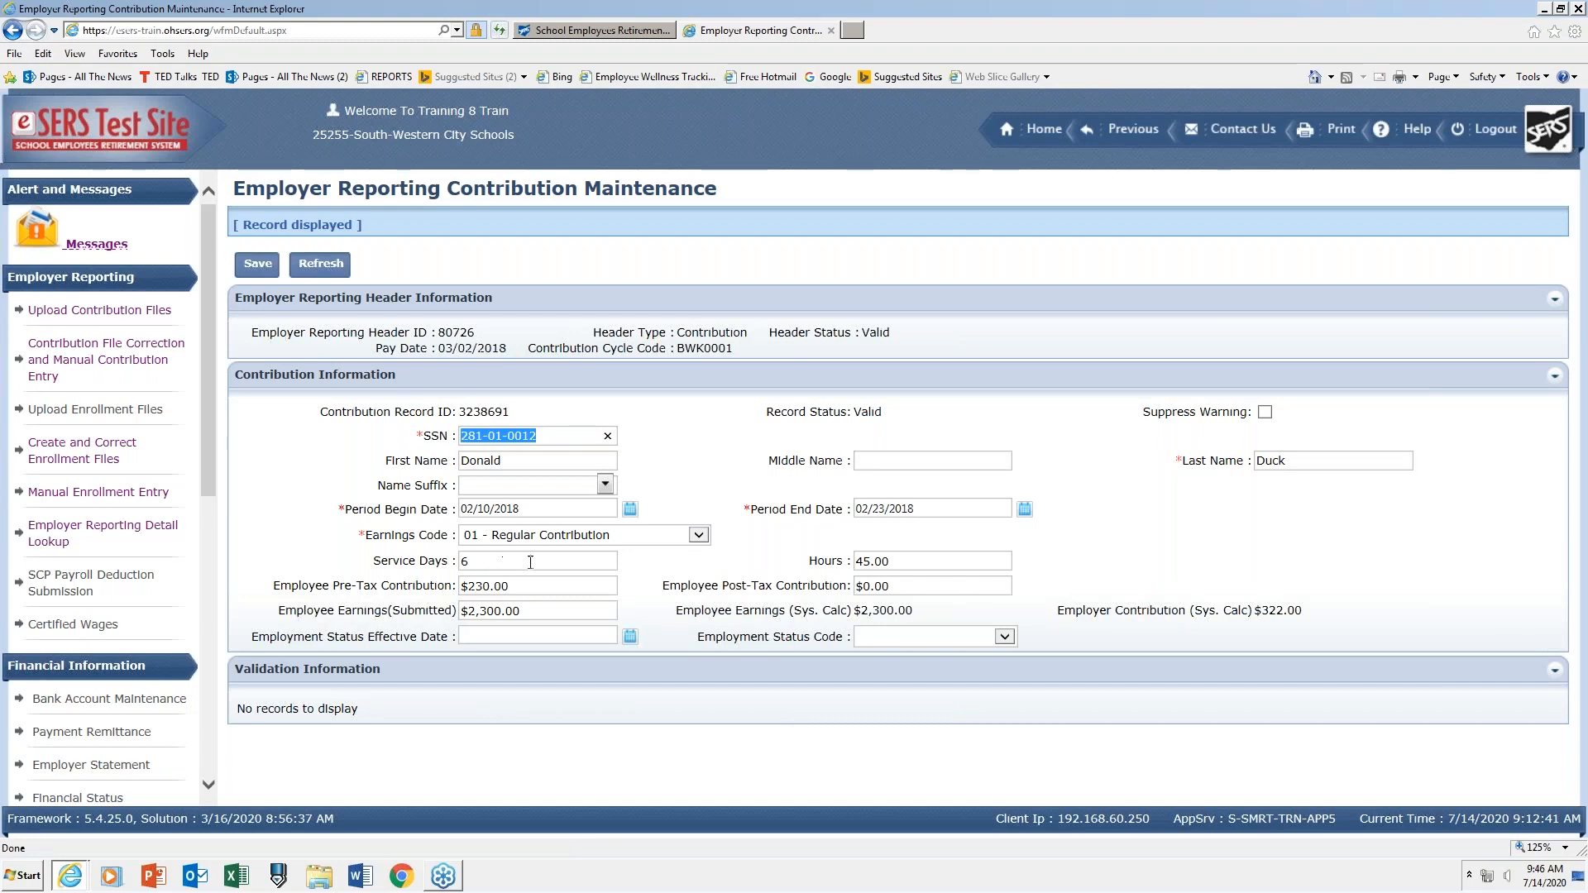
# Change service days to 10 on record 3238691, save, and return to header 80726.
pyautogui.click(481, 561)
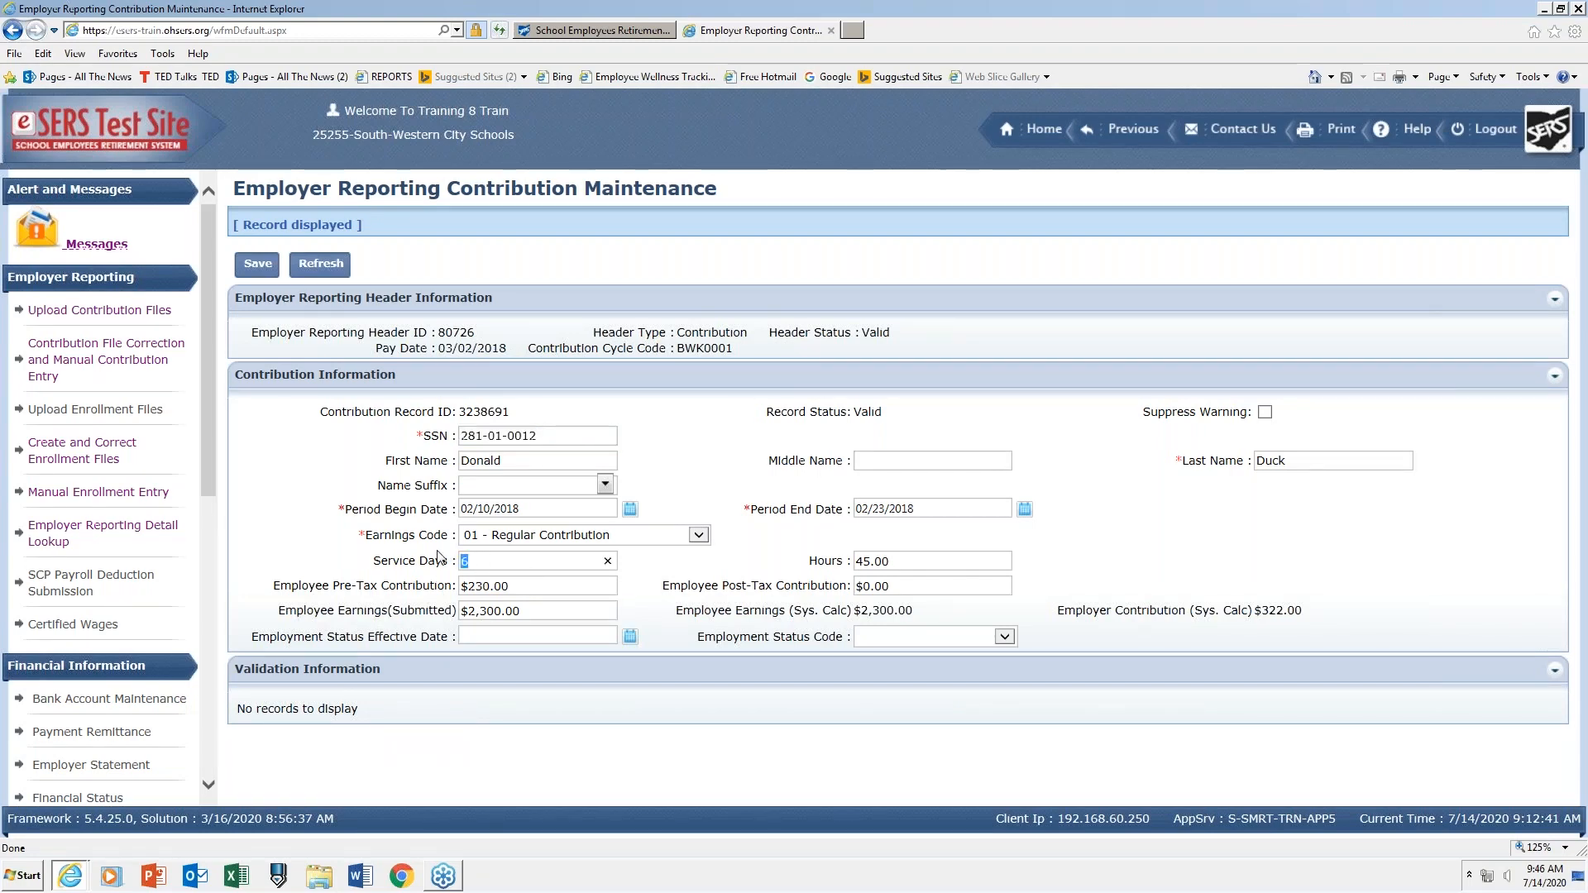
pyautogui.write('10')
pyautogui.click(258, 264)
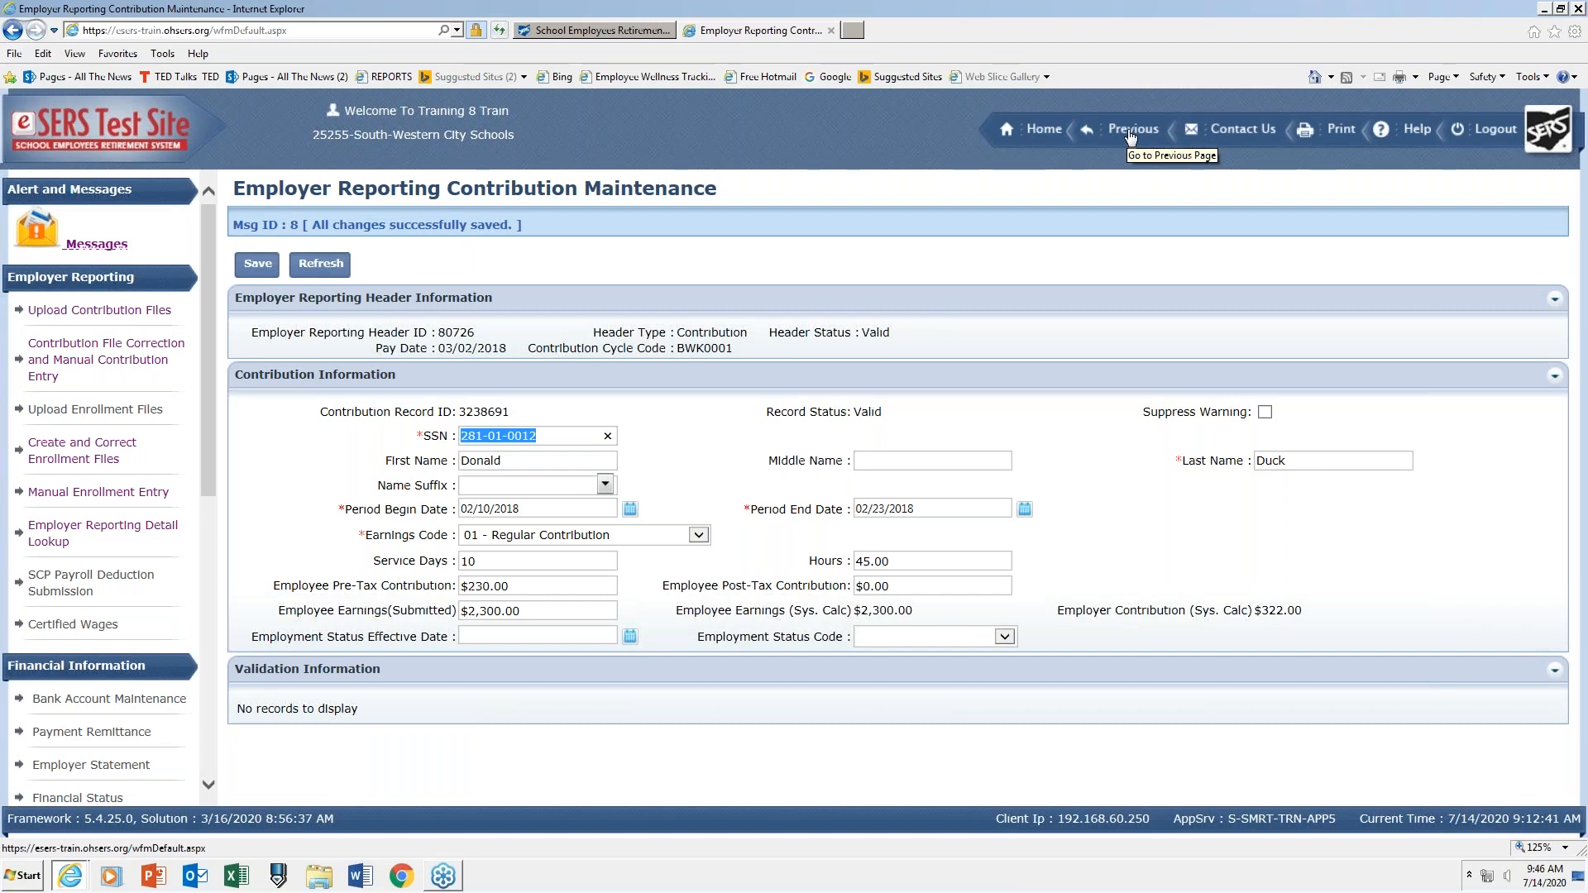
pyautogui.click(1131, 132)
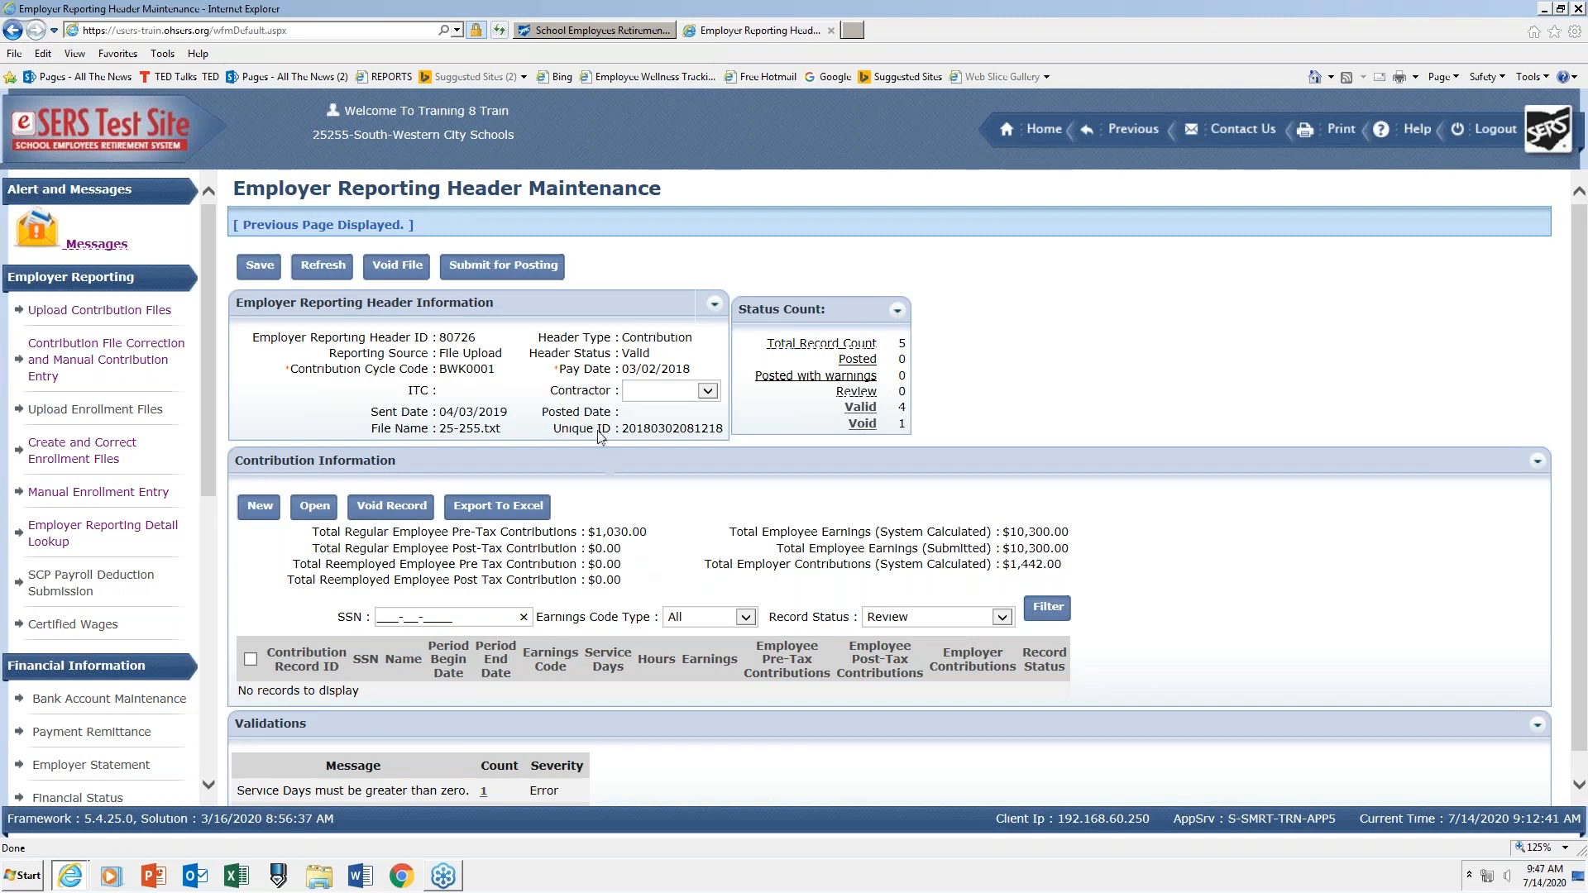
# Submit reporting header 80726 for posting.
pyautogui.click(524, 268)
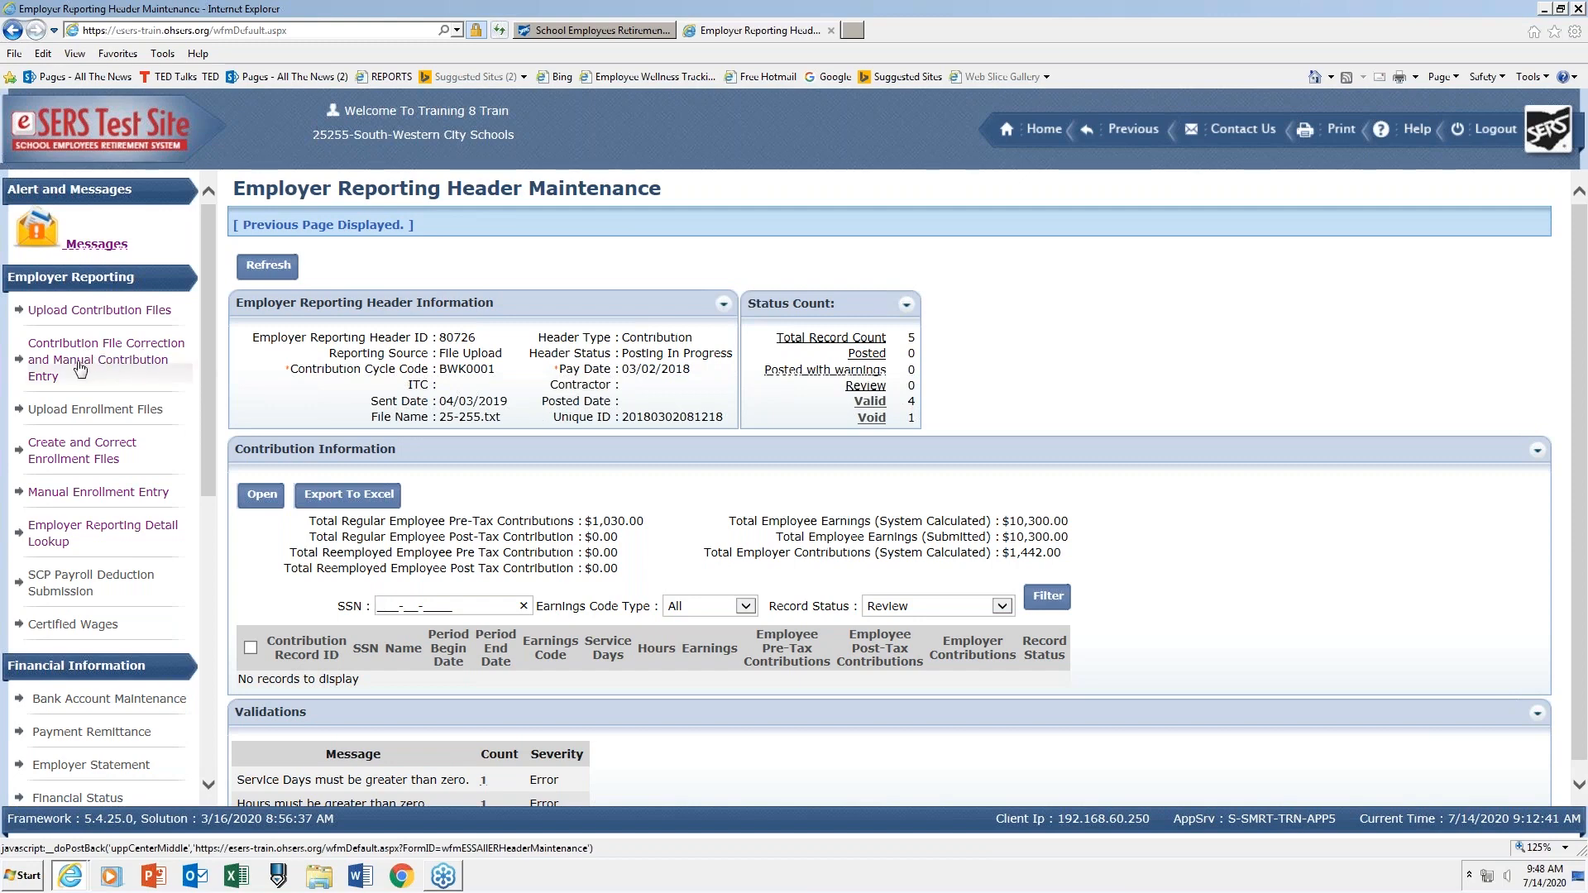
# Open Contribution File Correction and Manual Contribution Entry to find header 80726 Posted.
pyautogui.click(111, 359)
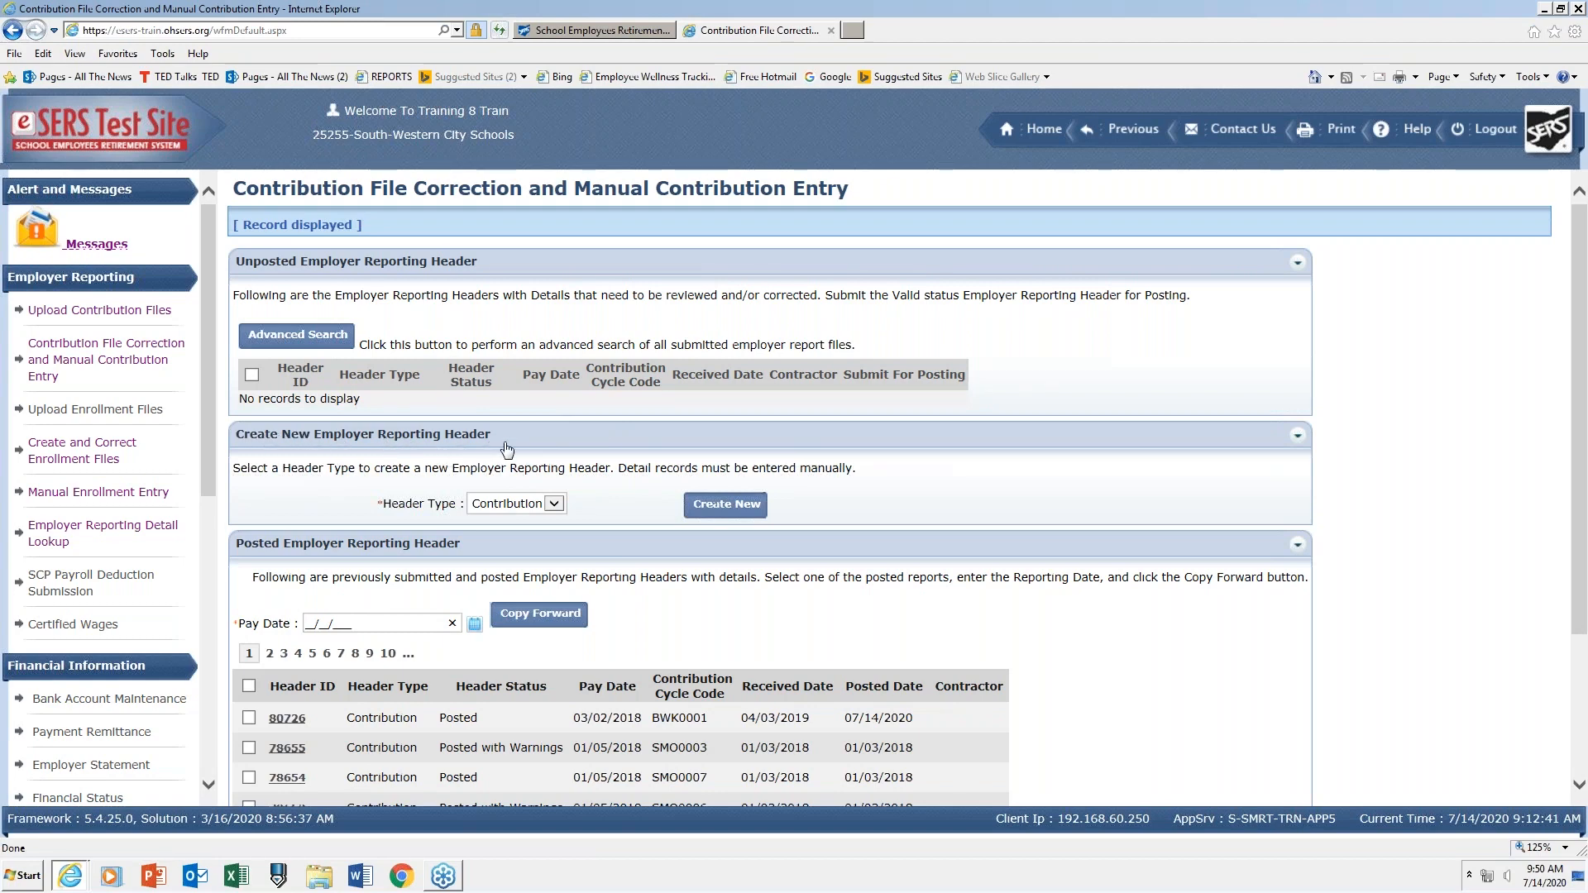
# Create and save a header with cycle BWK0001 and pay date 03/02/2018, then start a contribution record.
pyautogui.click(742, 512)
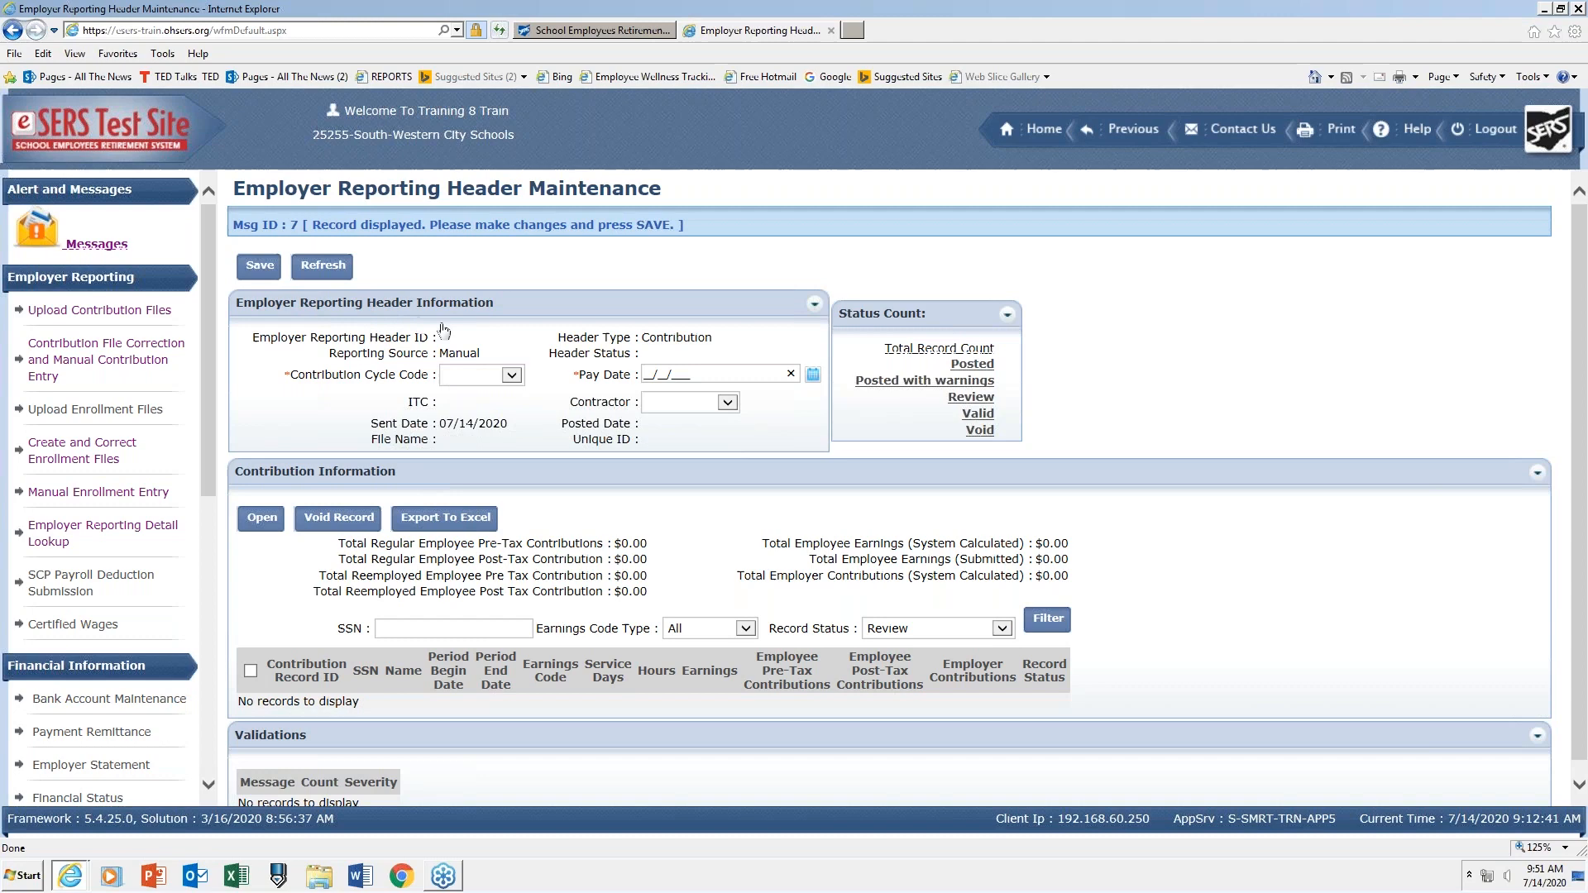
pyautogui.click(514, 375)
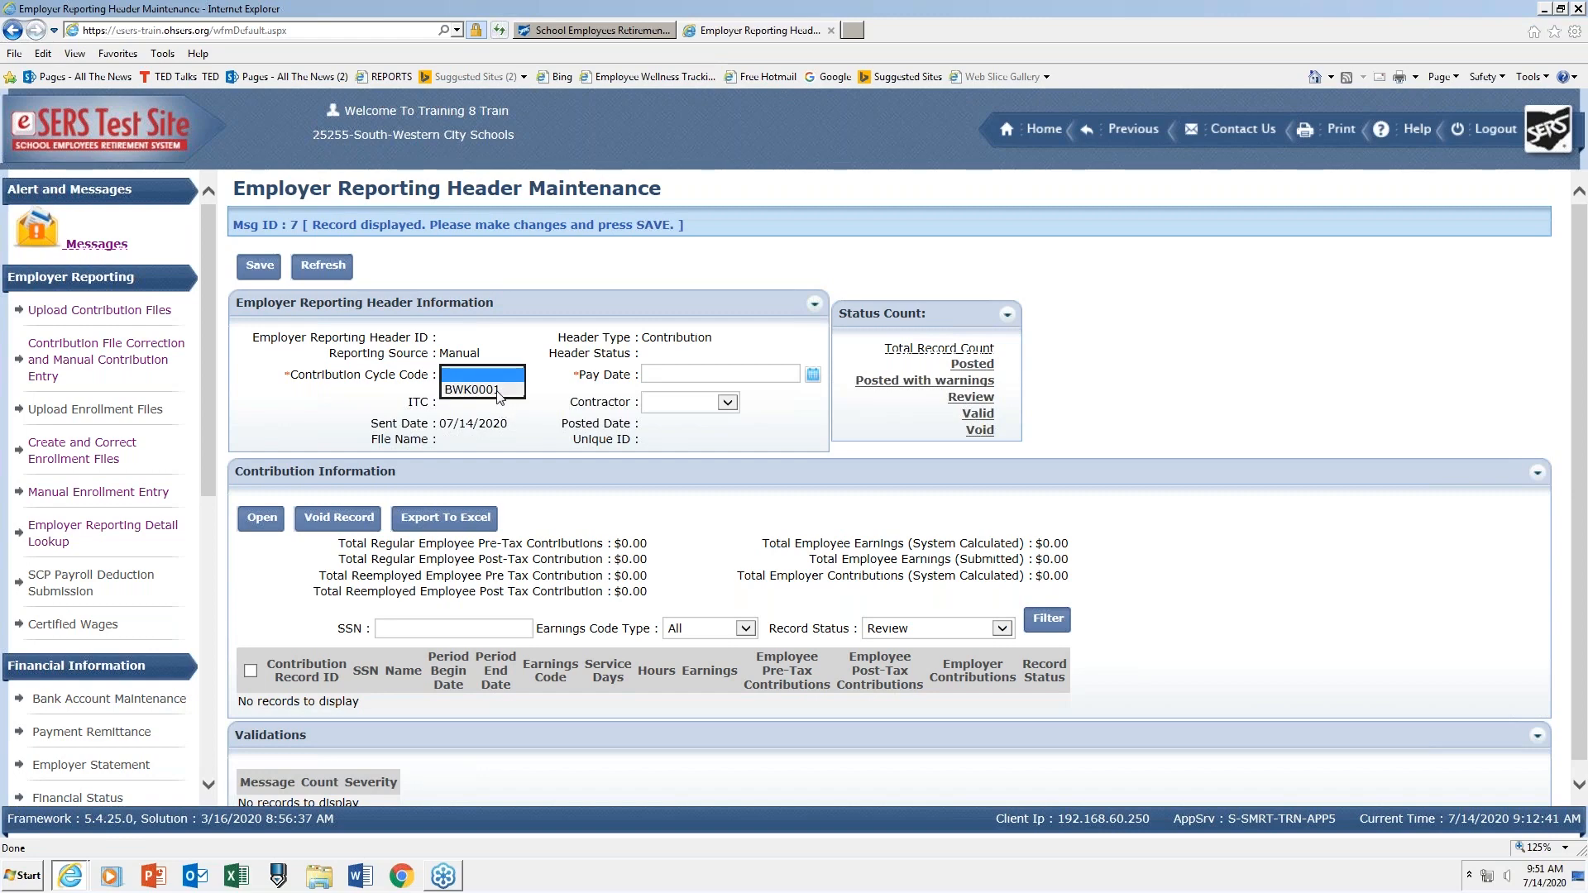
pyautogui.click(496, 390)
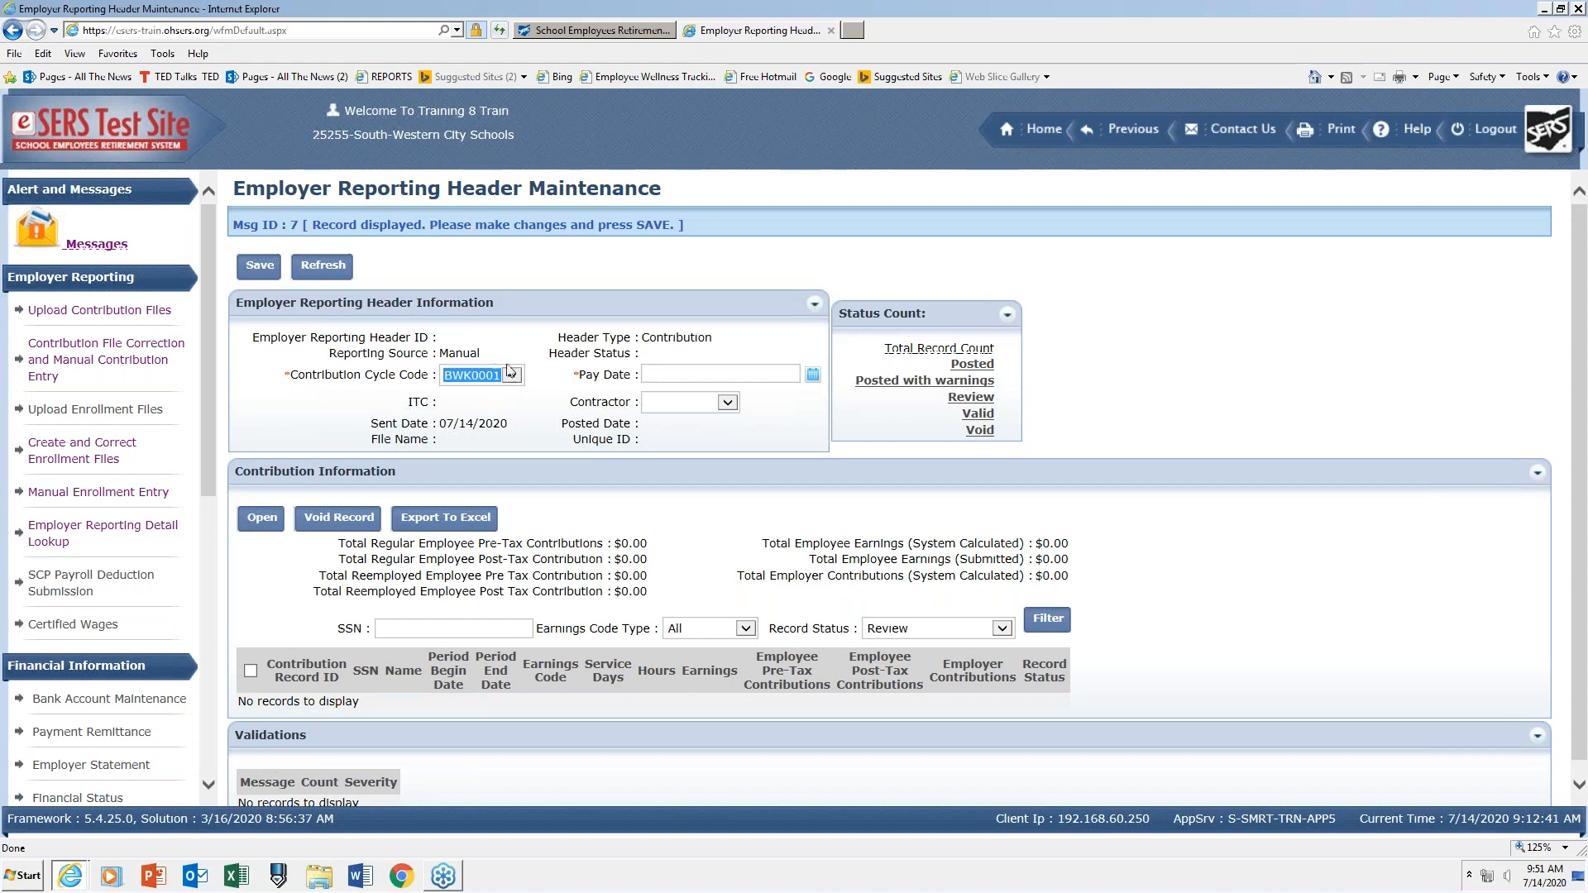
pyautogui.click(651, 377)
pyautogui.write('03/02/20')
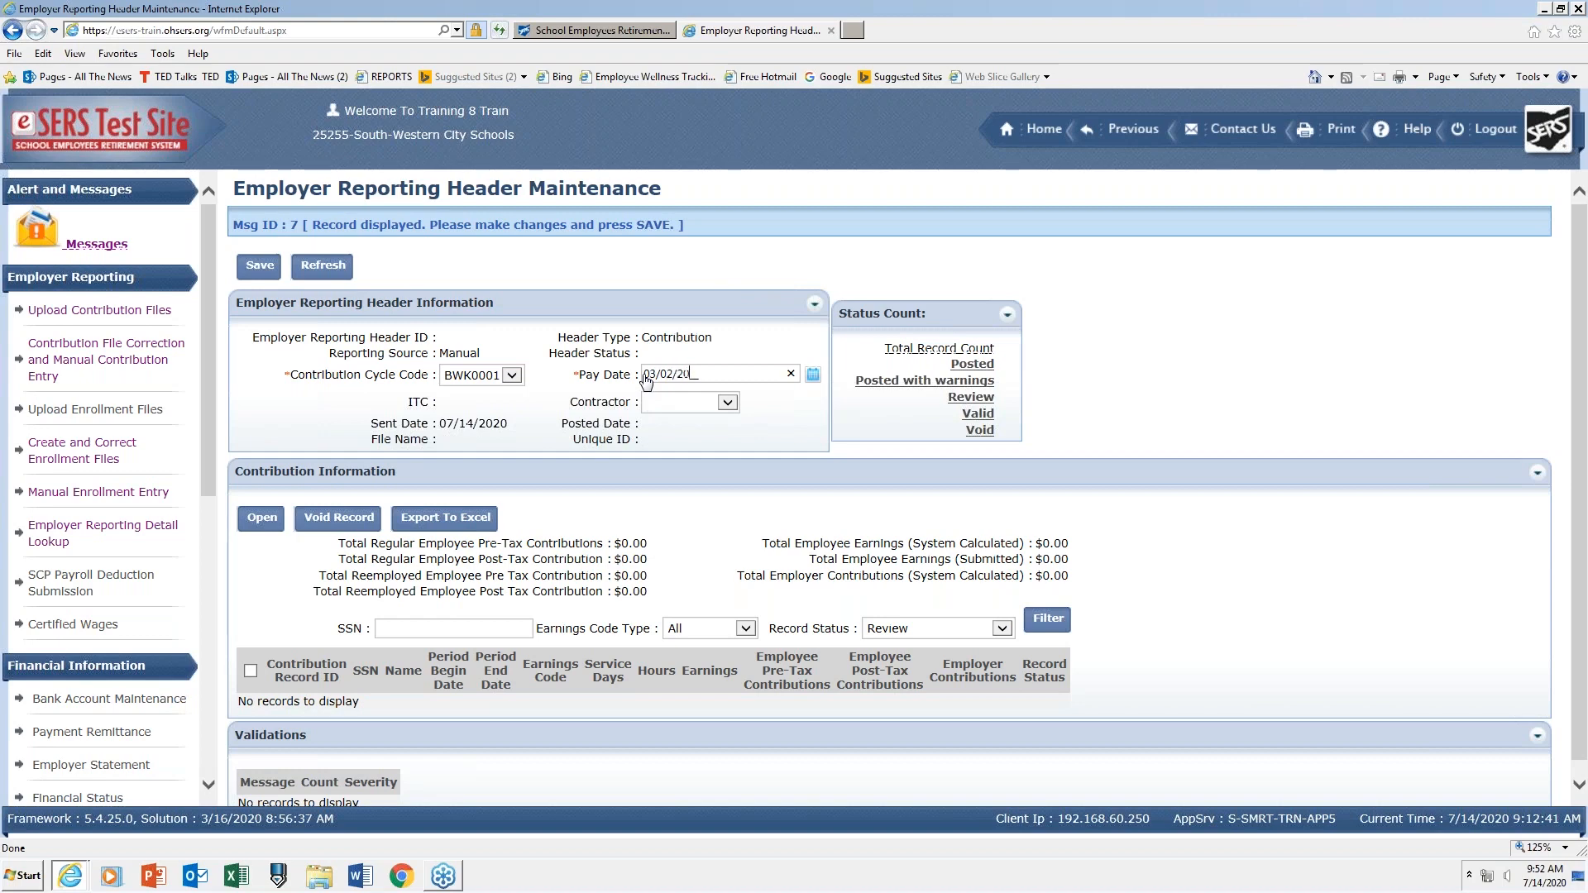
pyautogui.write('18')
pyautogui.click(260, 266)
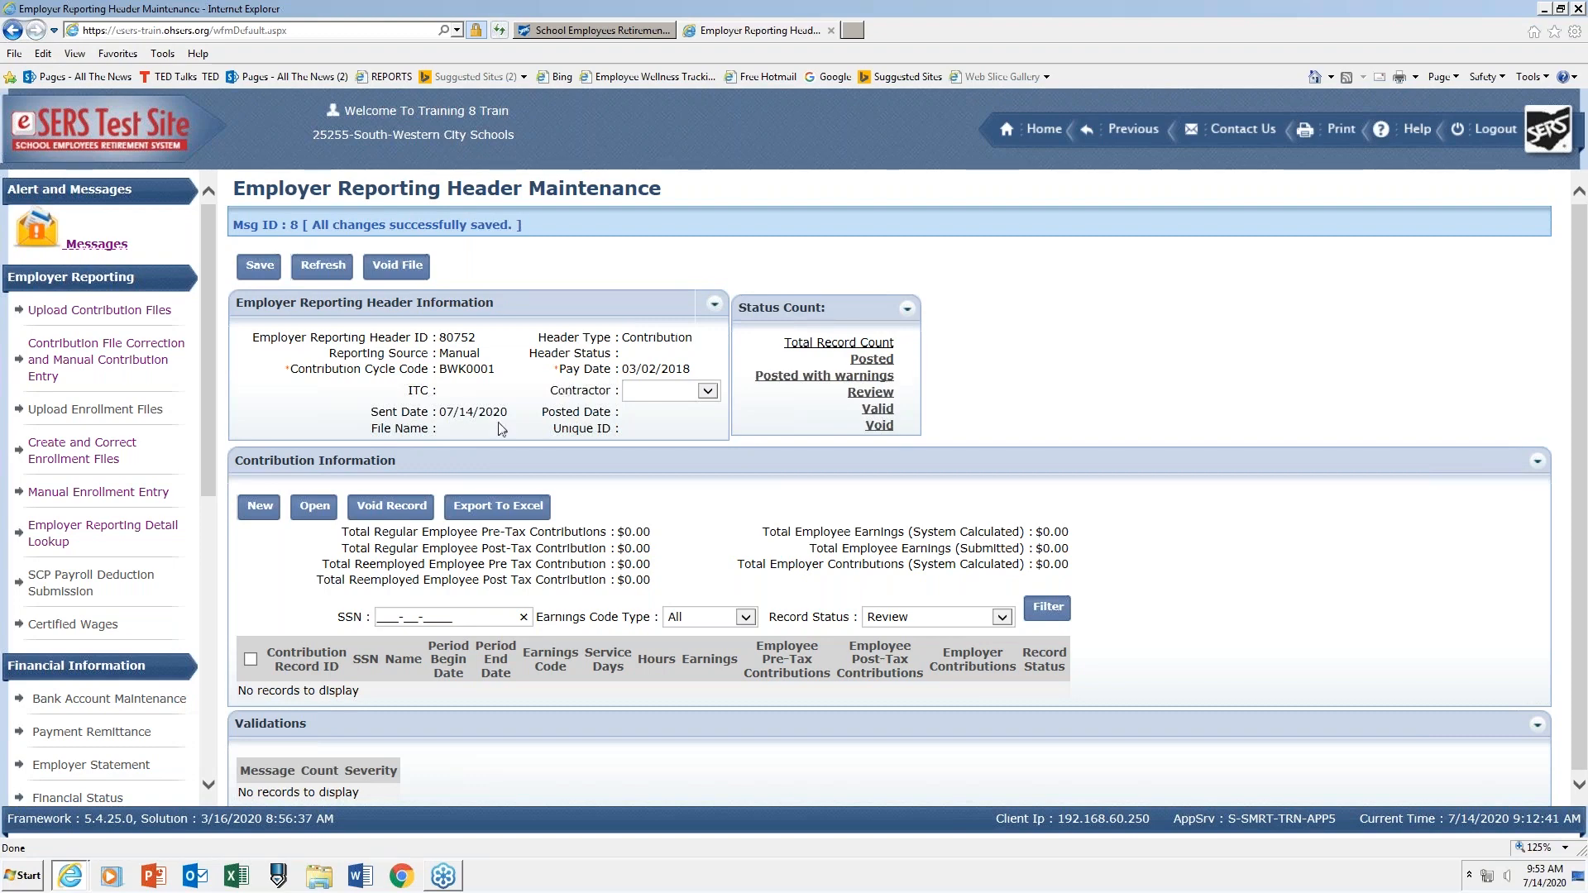
pyautogui.click(261, 508)
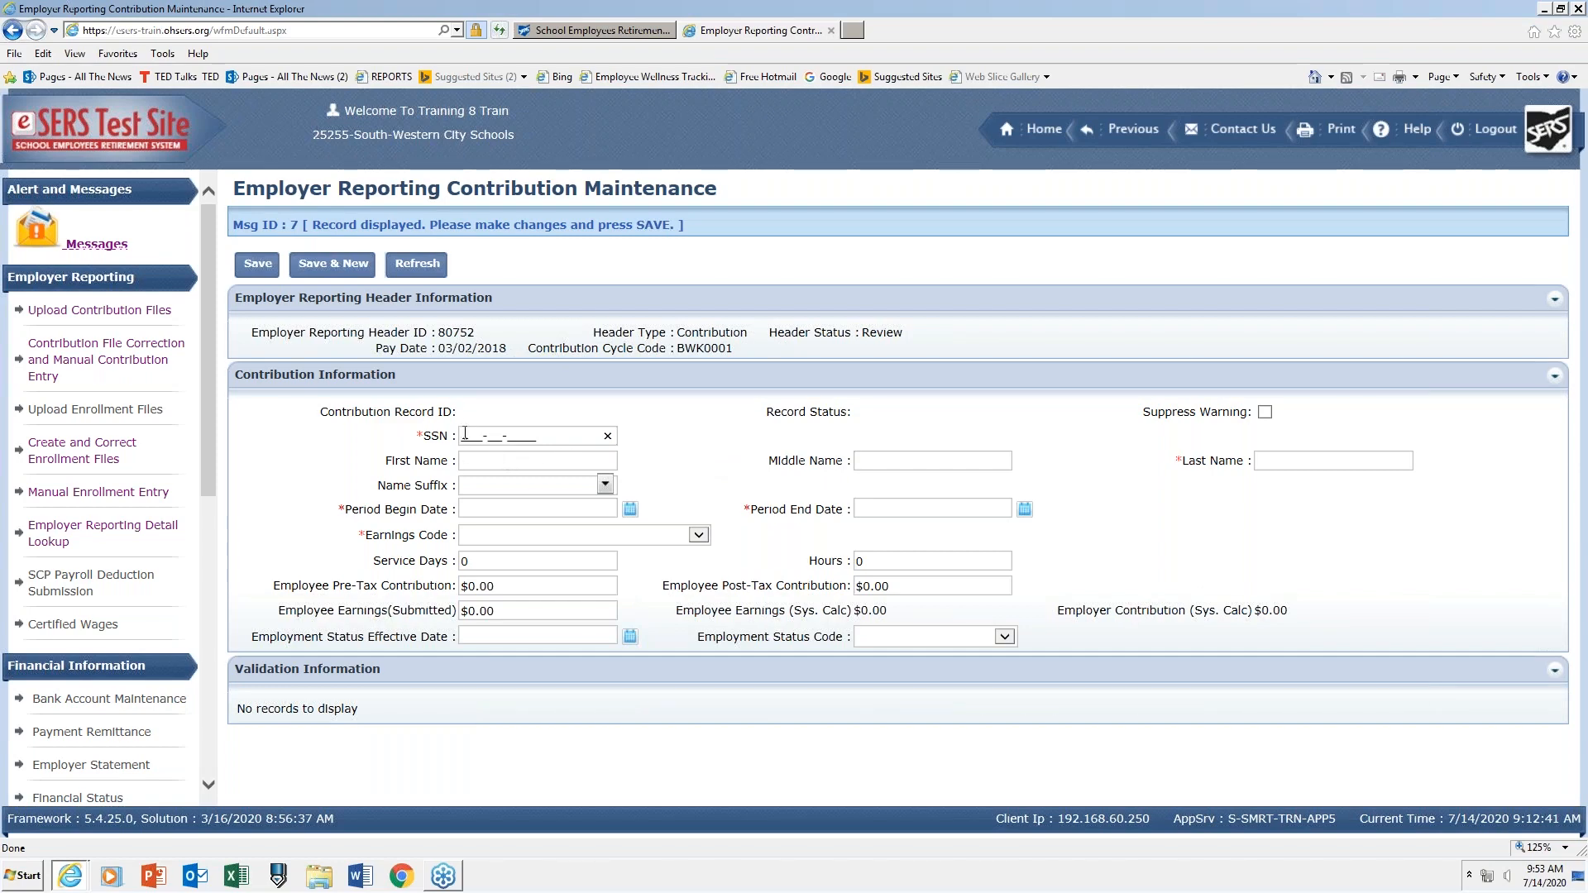
# Fill in the member's SSN, first name and last name on the new contribution record.
pyautogui.write('221-81-8141')
pyautogui.click(493, 462)
pyautogui.write('Robin')
pyautogui.click(1268, 458)
pyautogui.write('Hood')
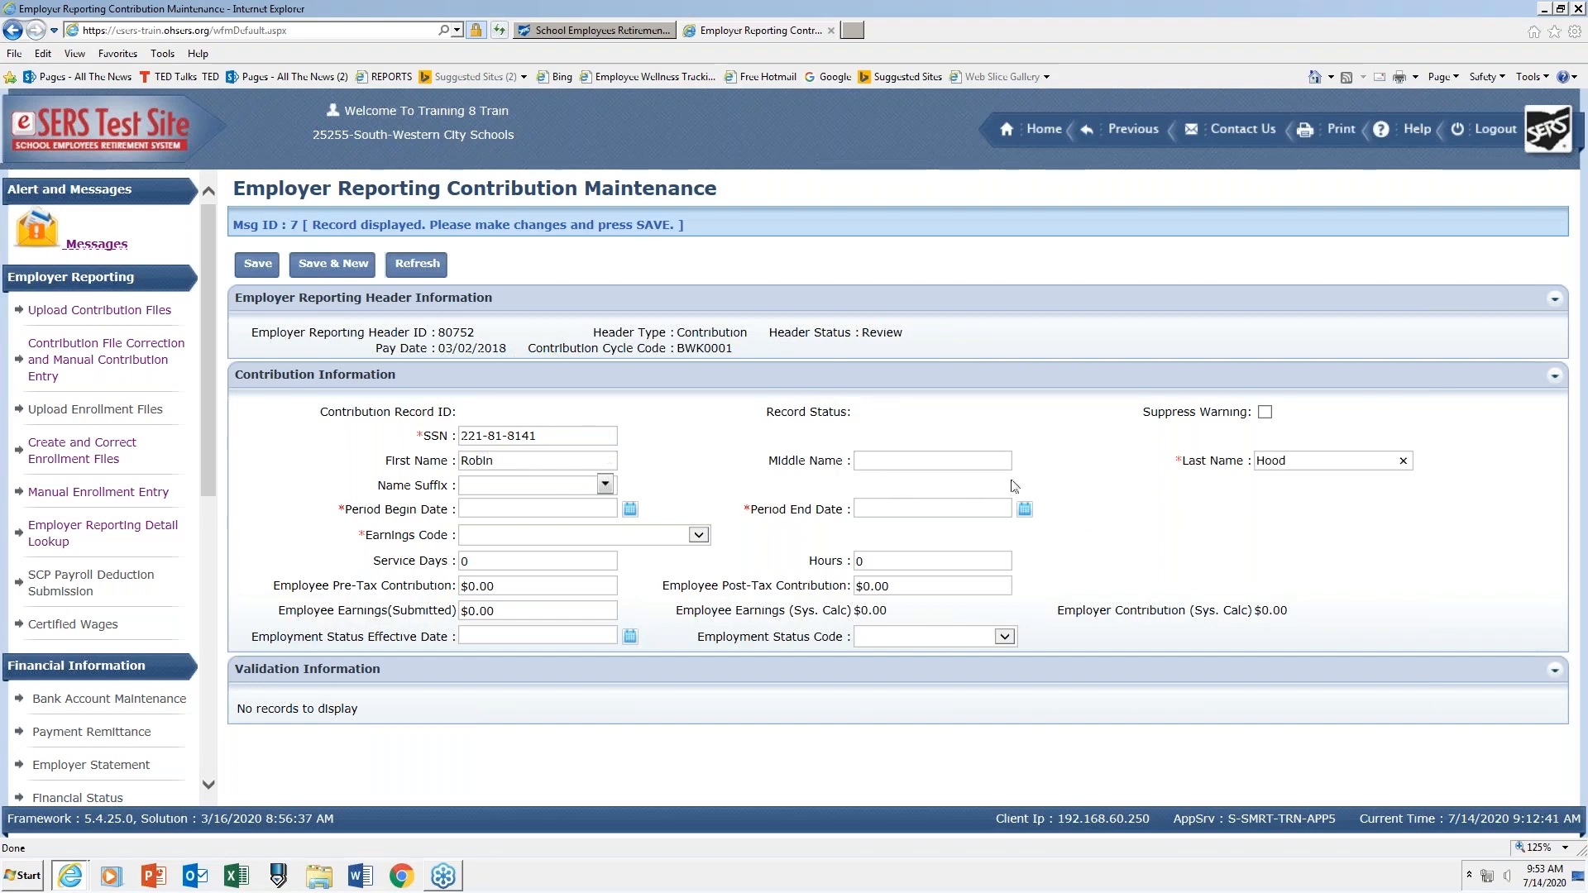
pyautogui.click(474, 509)
# Set the pay period to 02/10/2018–02/23/2018 with earnings code 51 - Adjustment to Regular.
pyautogui.write('02/10/2018')
pyautogui.click(871, 510)
pyautogui.write('02/23/201')
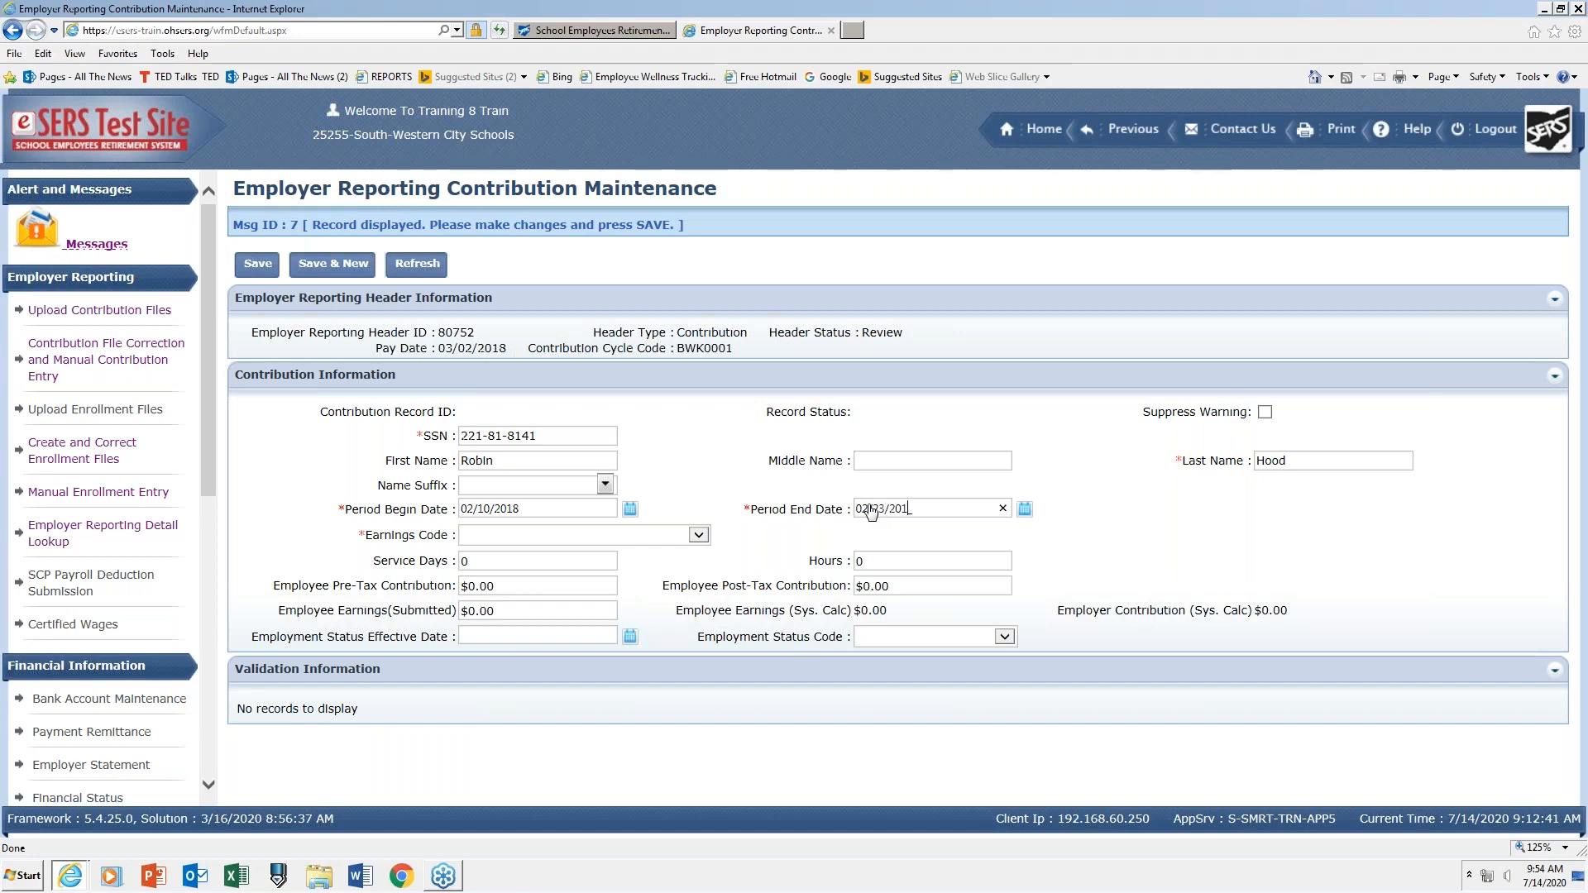
pyautogui.write('8')
pyautogui.click(701, 538)
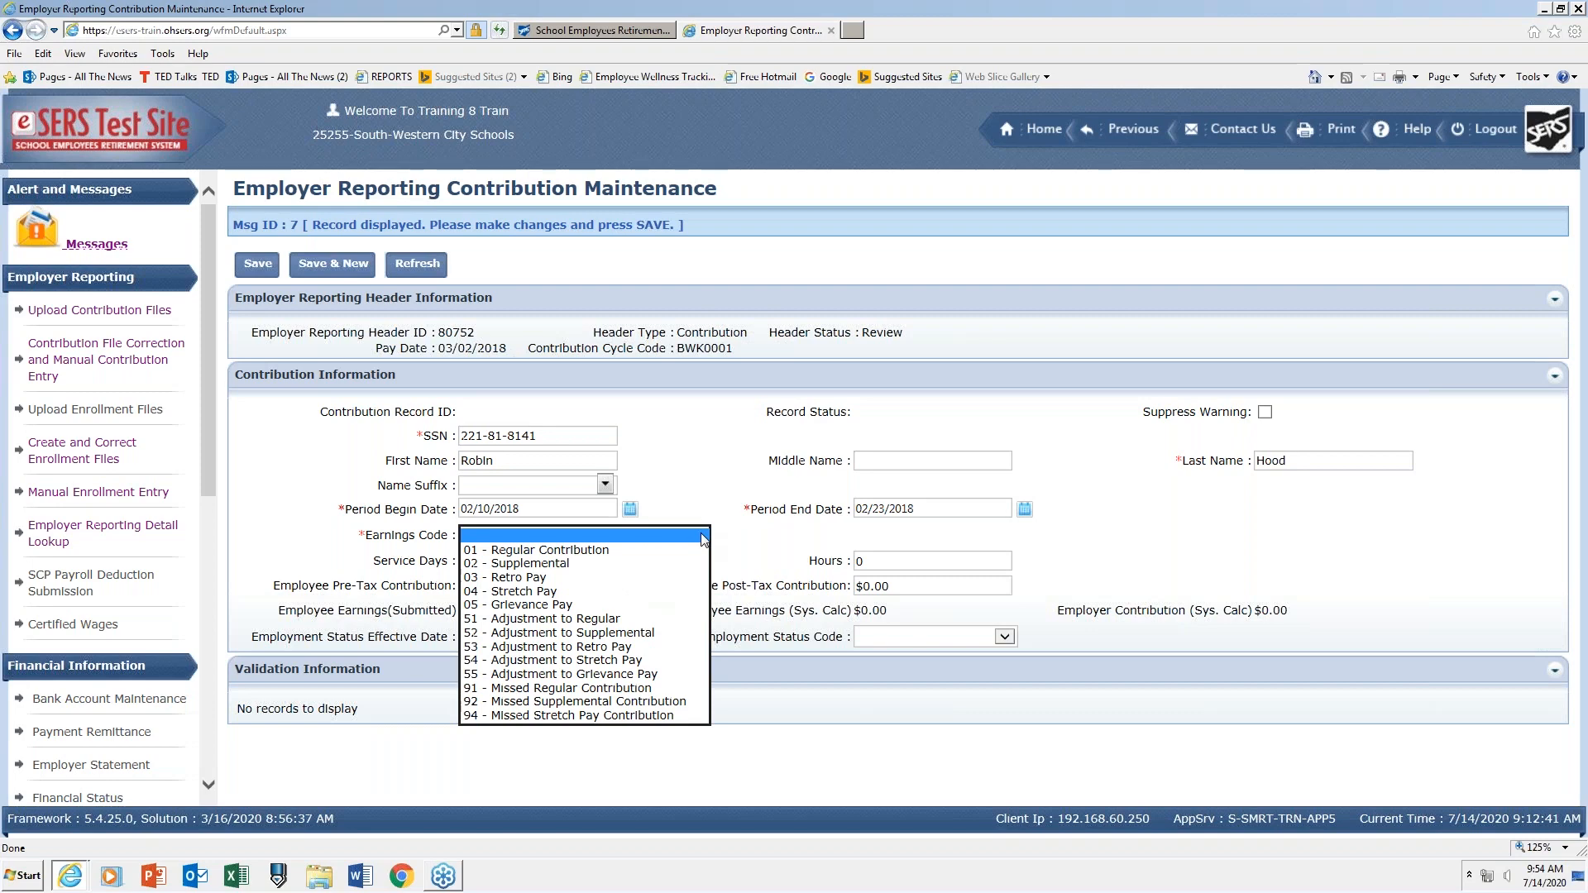
pyautogui.click(597, 620)
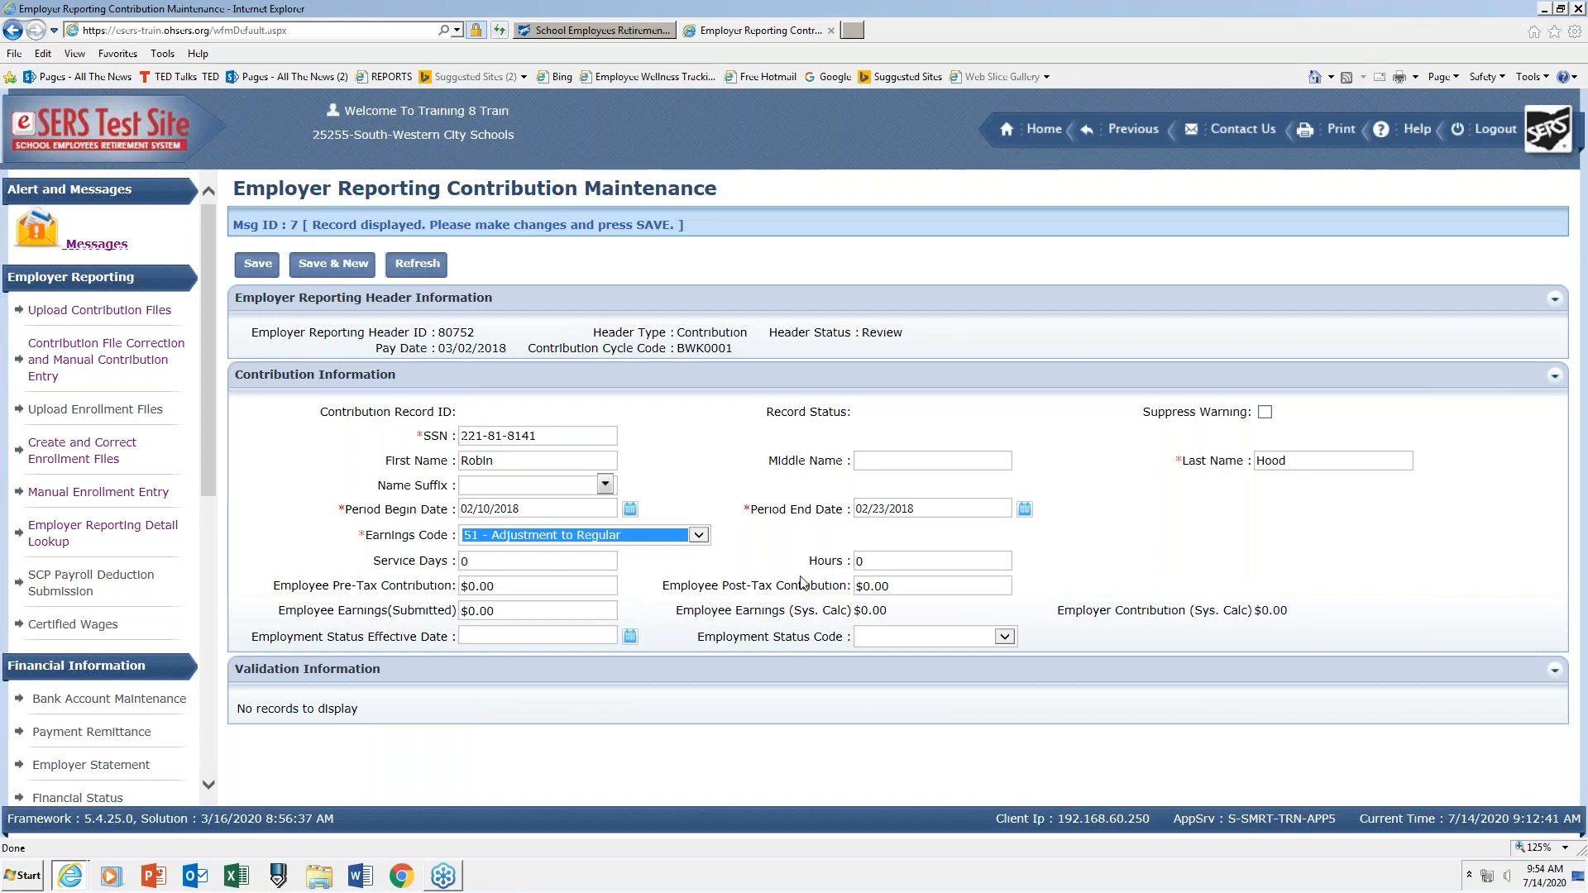
pyautogui.click(511, 587)
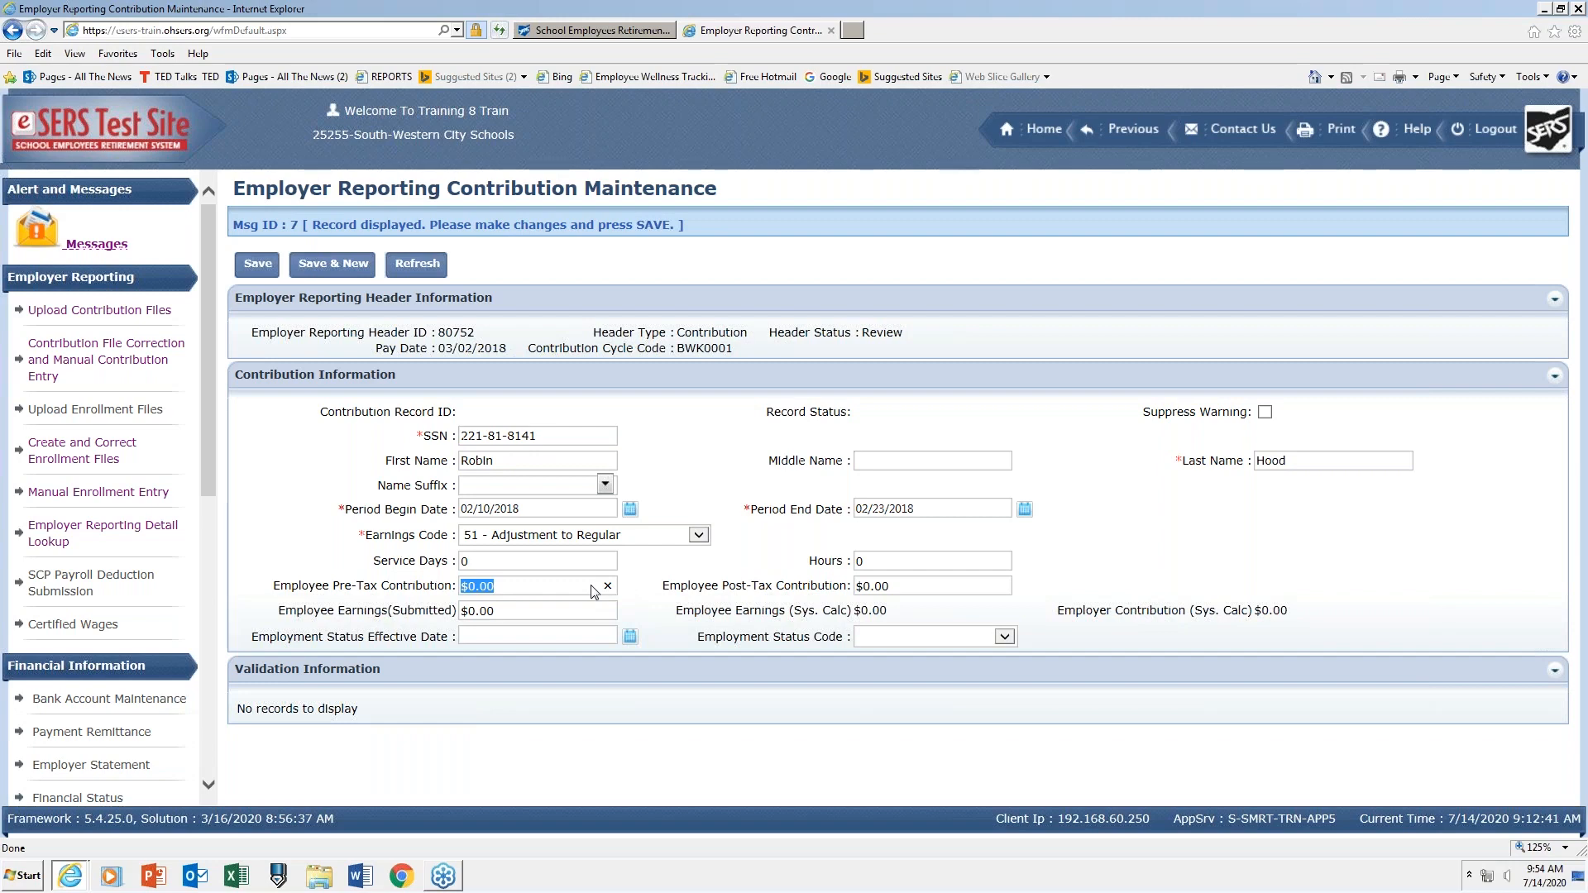
# Enter -$10.00 as pre-tax contribution and -$100.00 as submitted employee earnings.
pyautogui.write('-$10.00')
pyautogui.click(472, 611)
pyautogui.write('-$100.00')
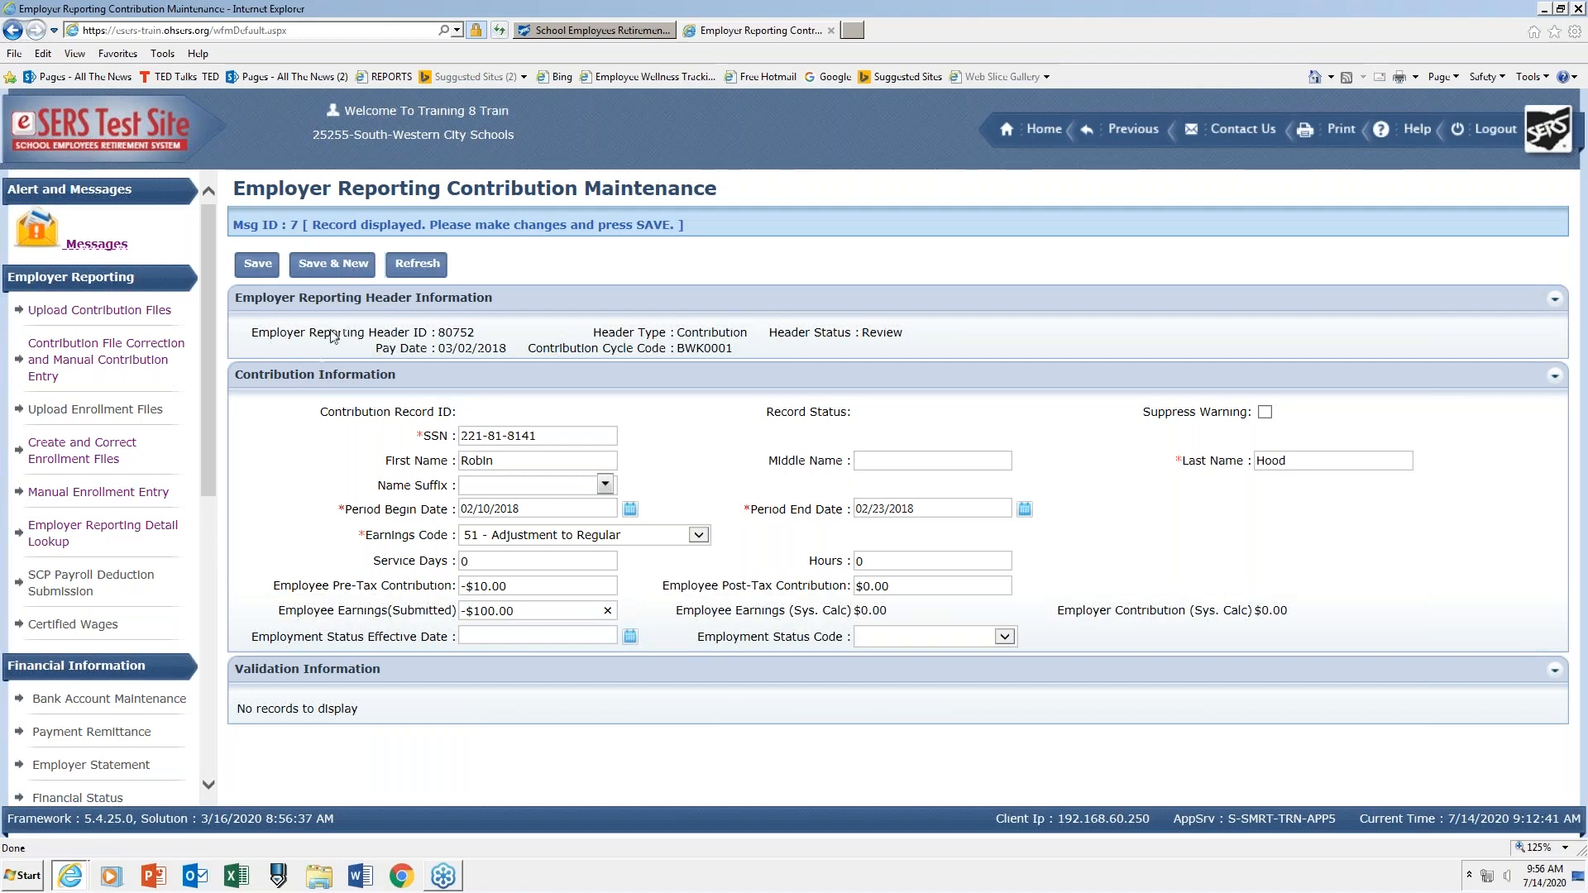
# Save the adjustment record with its pending-transaction warning suppressed, making header 80752 Valid.
pyautogui.click(258, 265)
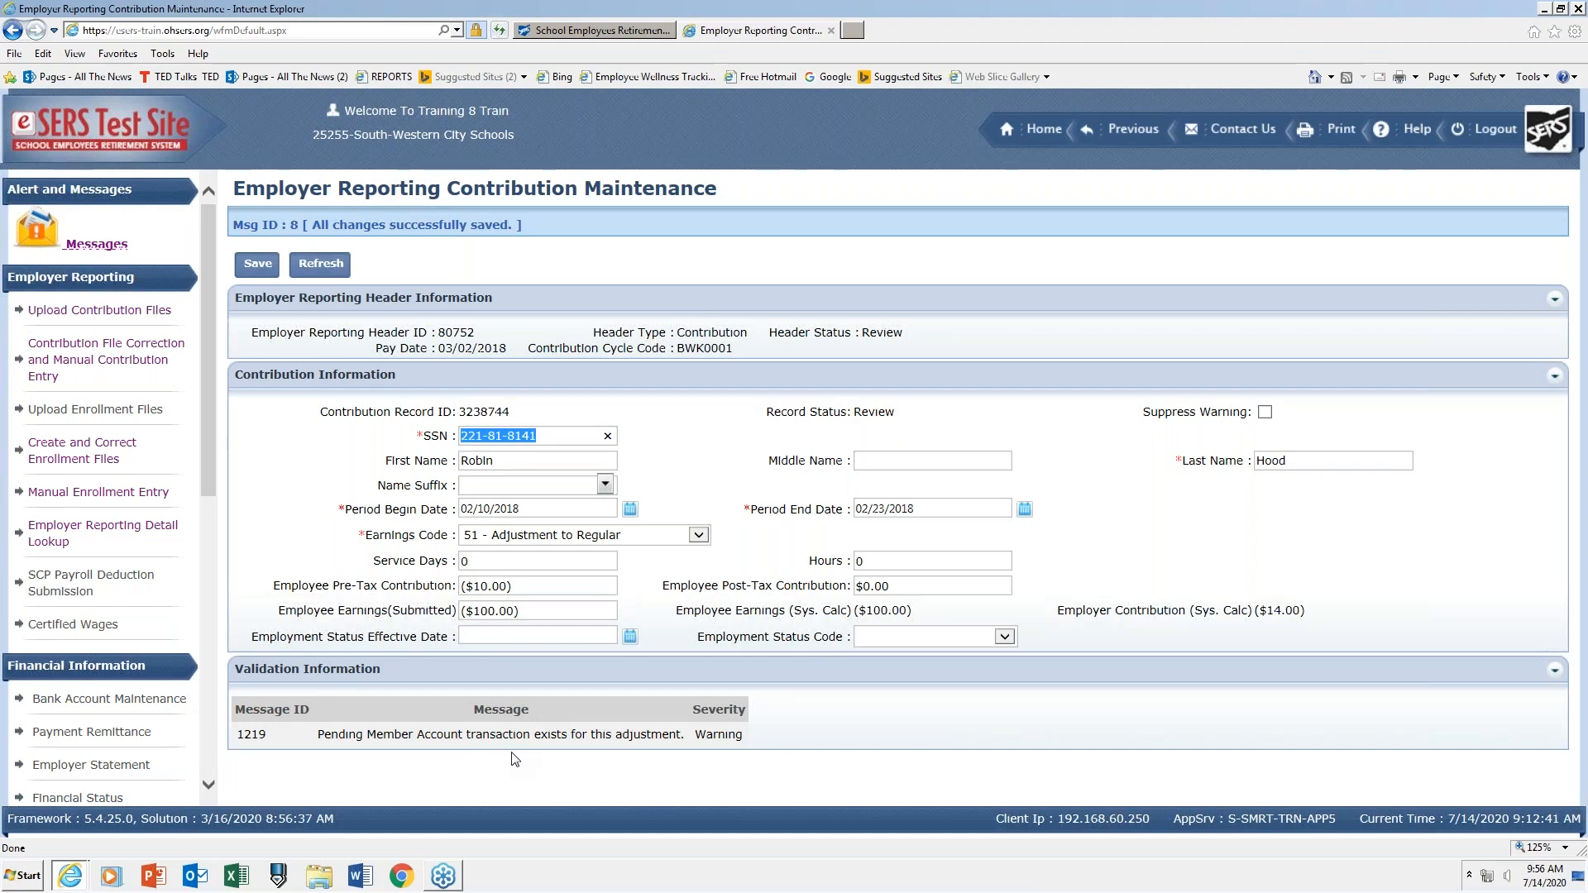
pyautogui.click(1266, 413)
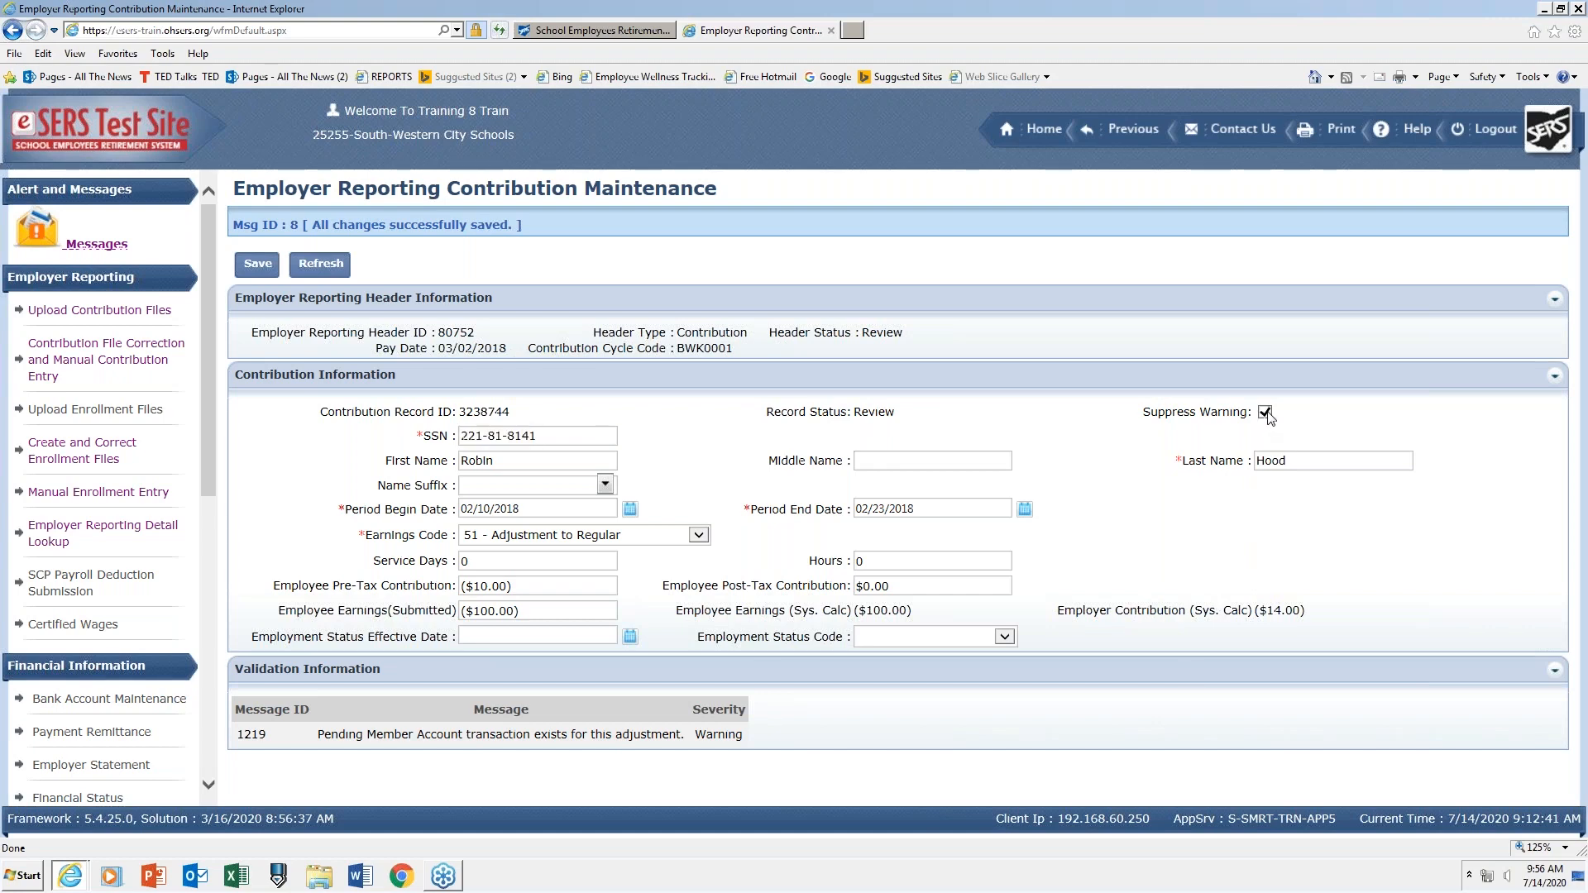
pyautogui.click(248, 266)
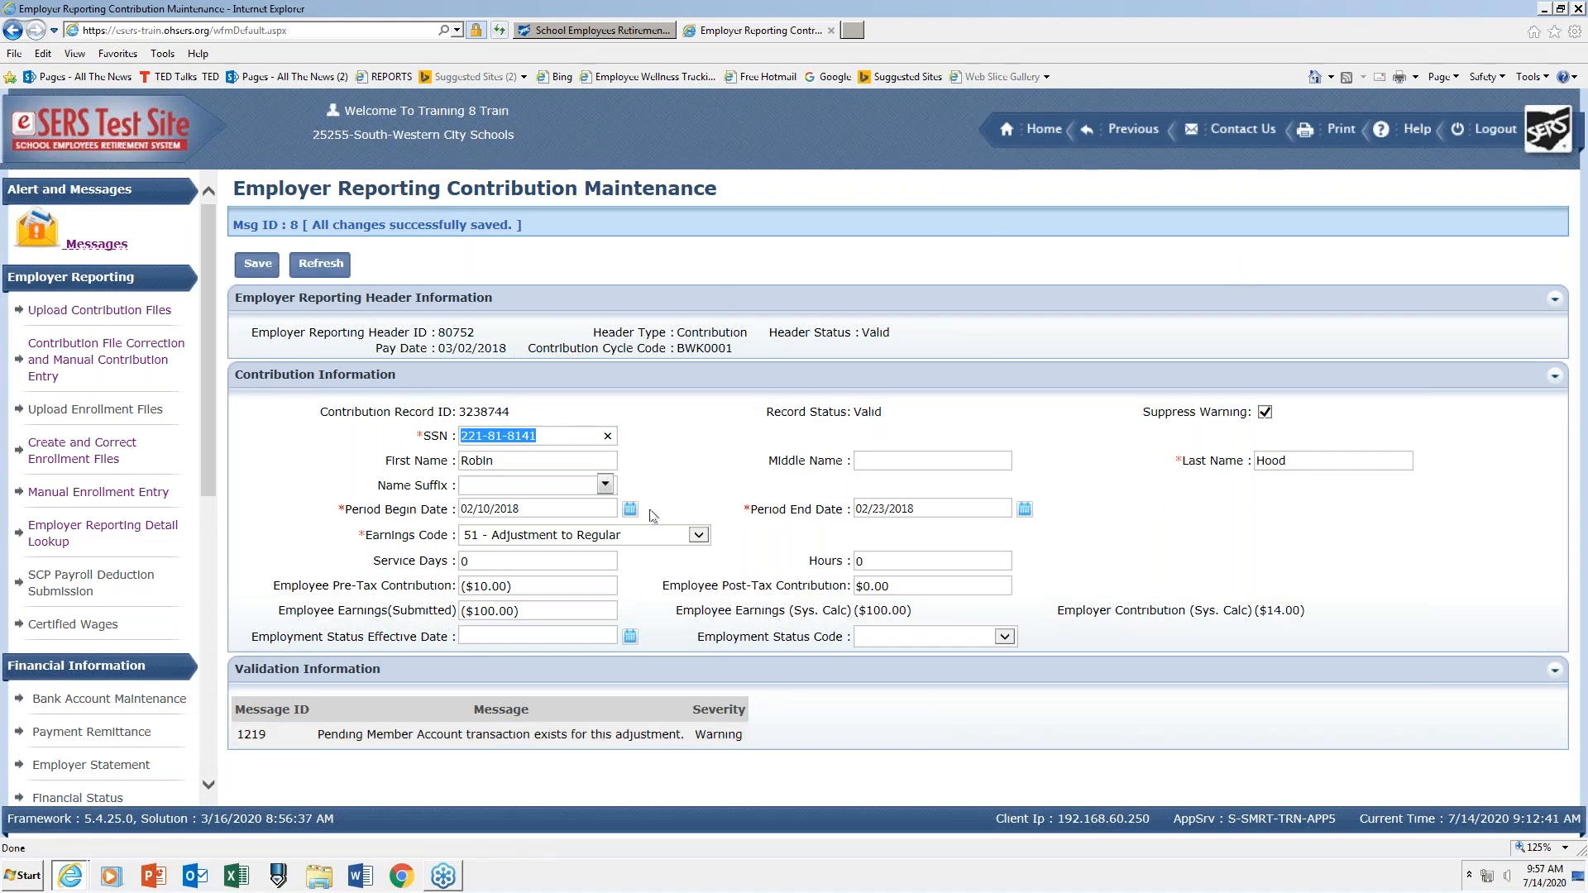
# Submit header 80752 for posting and check its status under Contribution File Correction.
pyautogui.click(1132, 130)
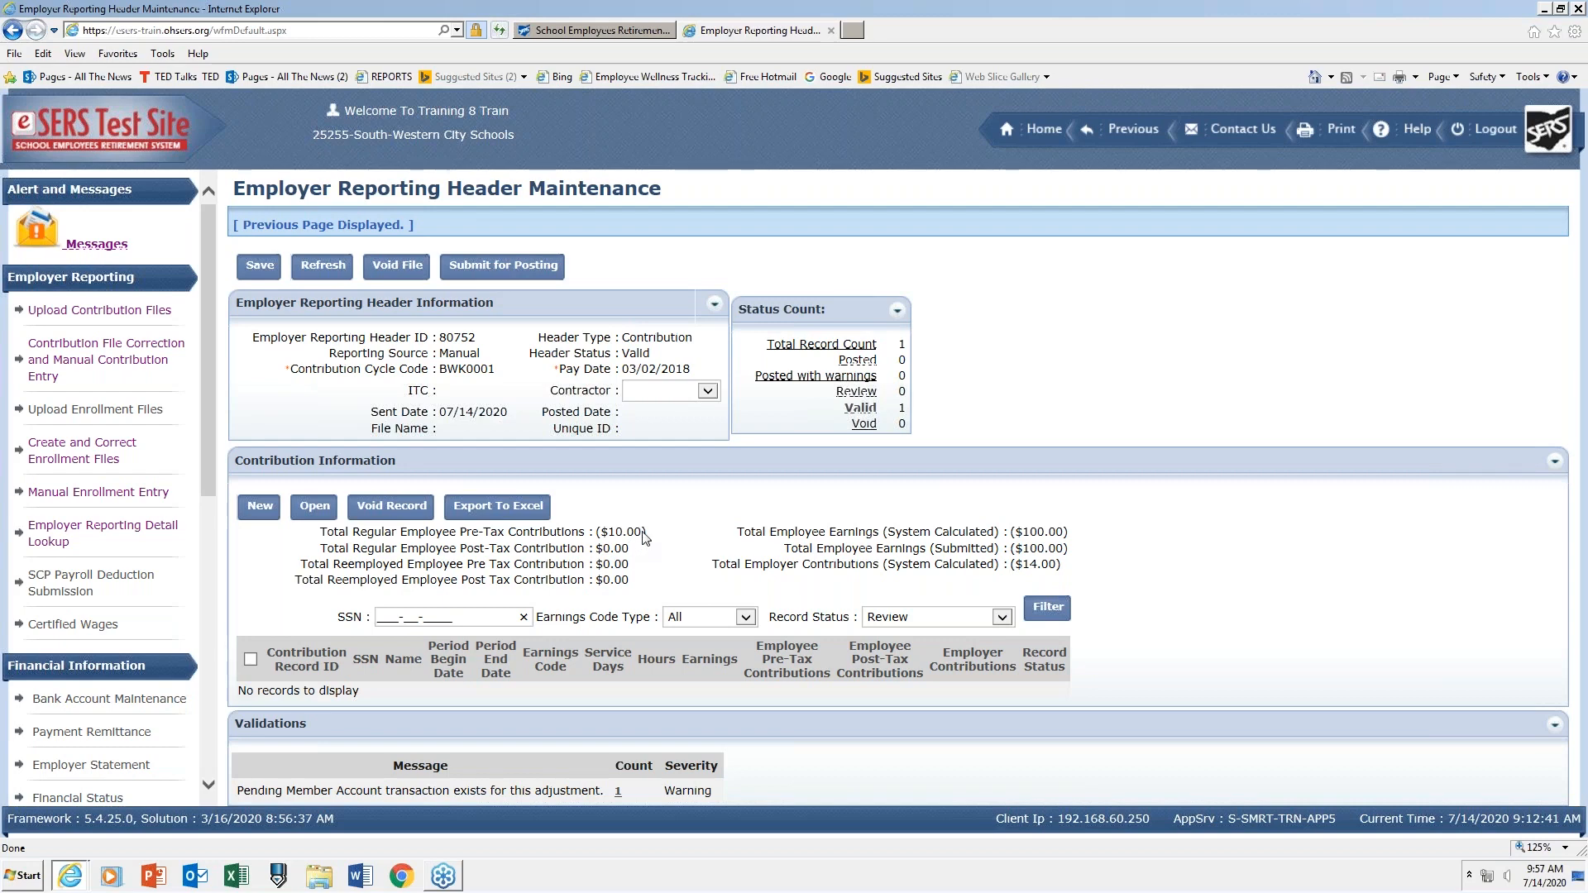
pyautogui.click(526, 268)
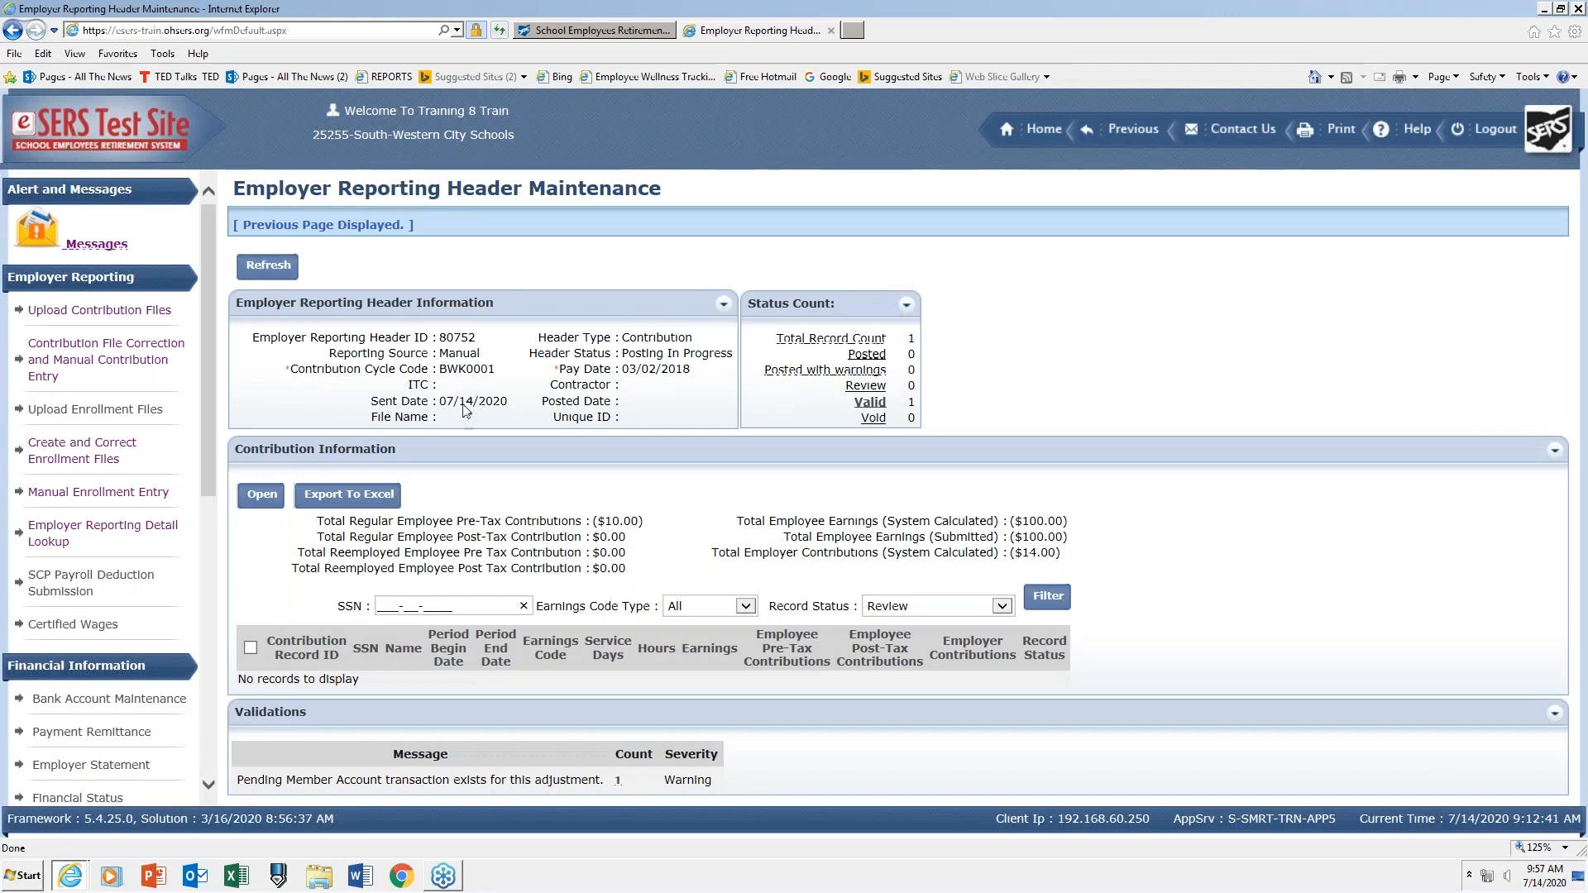
pyautogui.click(96, 357)
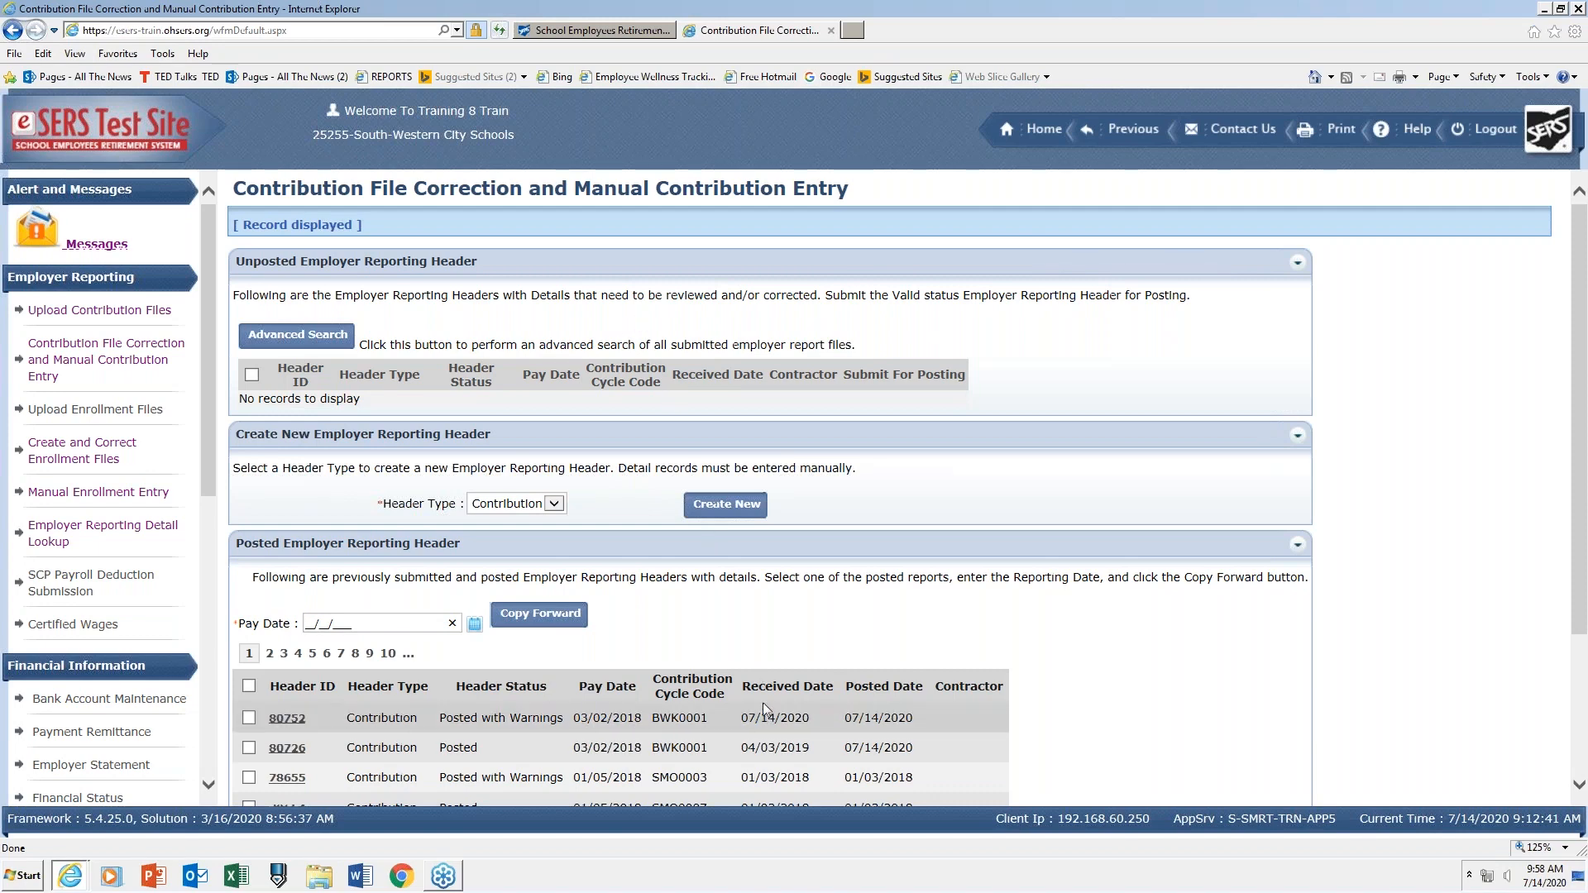
# Go to Payroll Schedule Entry under Organization Information to list schedules like BWK0001 and MON0001.
pyautogui.click(1134, 131)
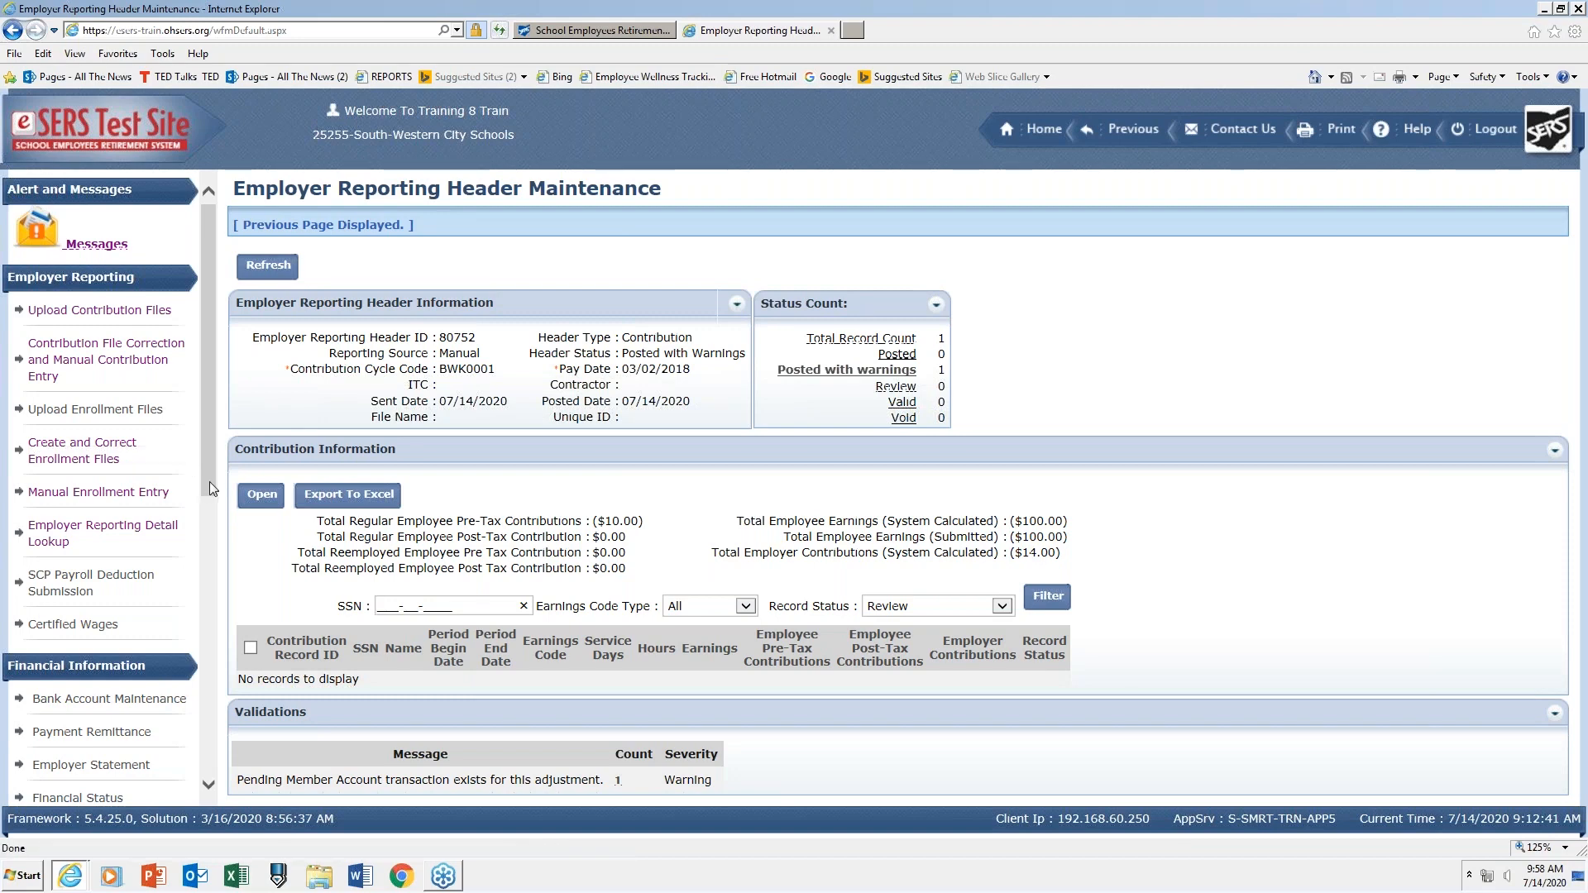
pyautogui.moveTo(210, 481); pyautogui.dragTo(217, 674)
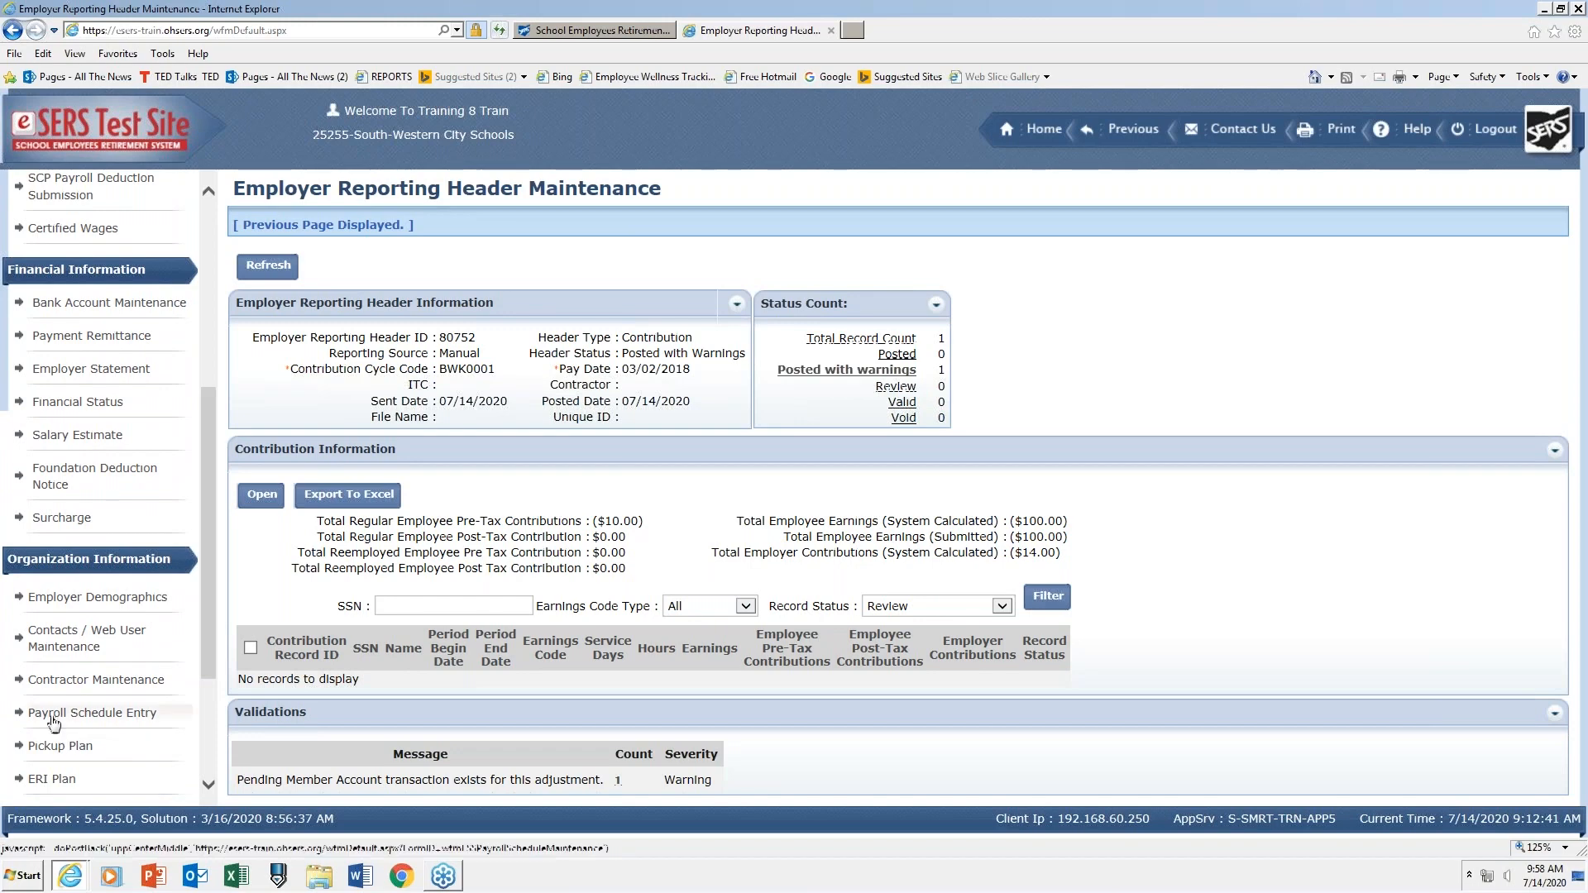
pyautogui.click(103, 714)
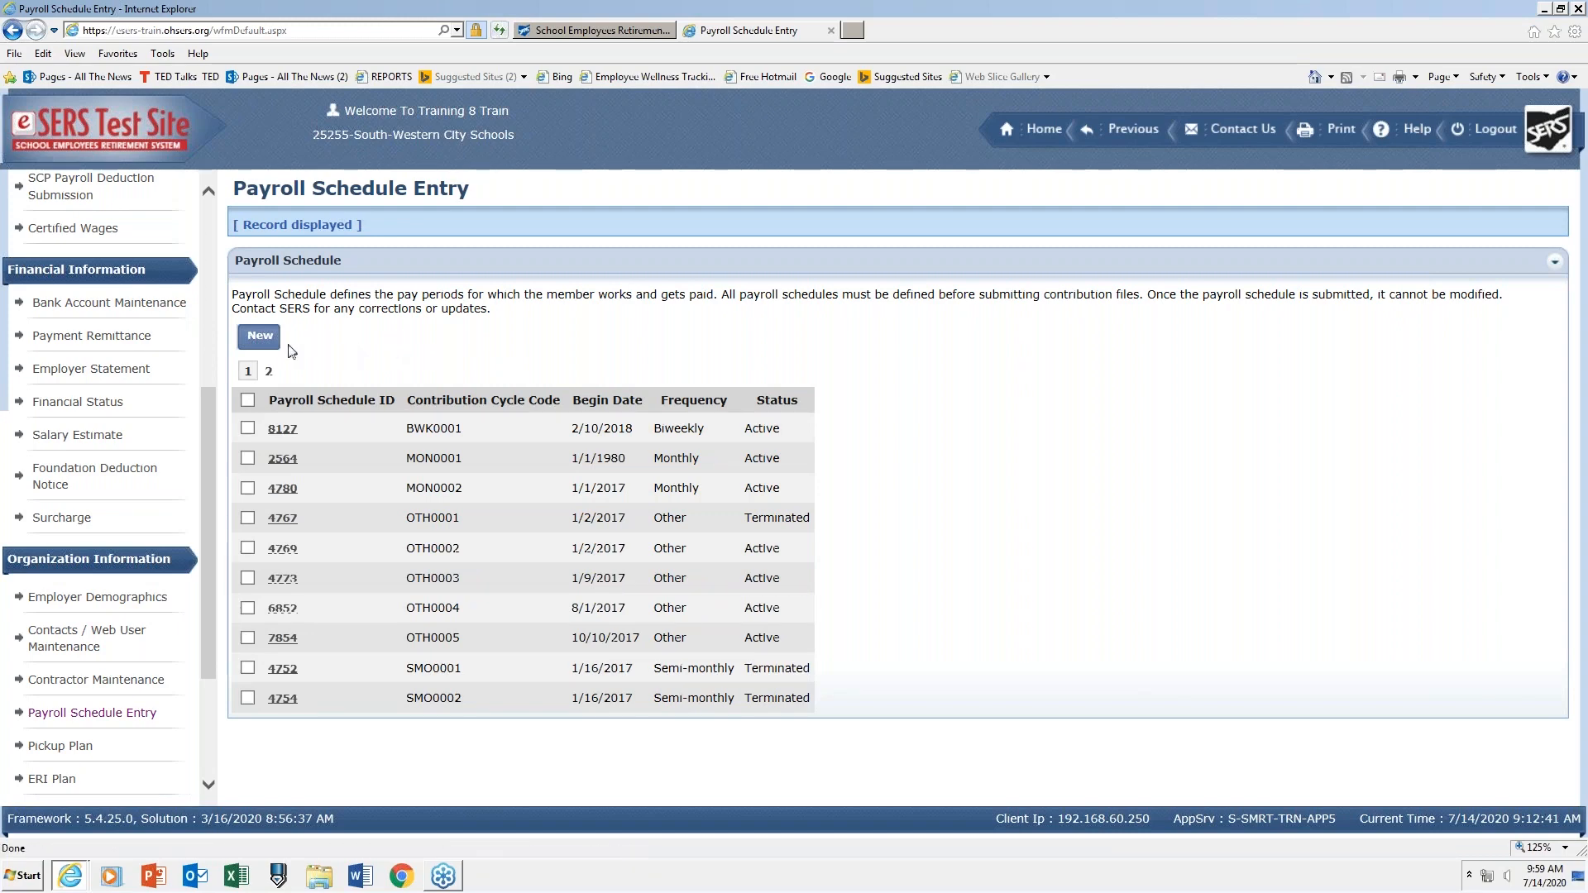
# Save a new schedule 03/05/2018–03/10/2018, first pay date 03/10/2018, frequency Other, 1 row.
pyautogui.click(259, 336)
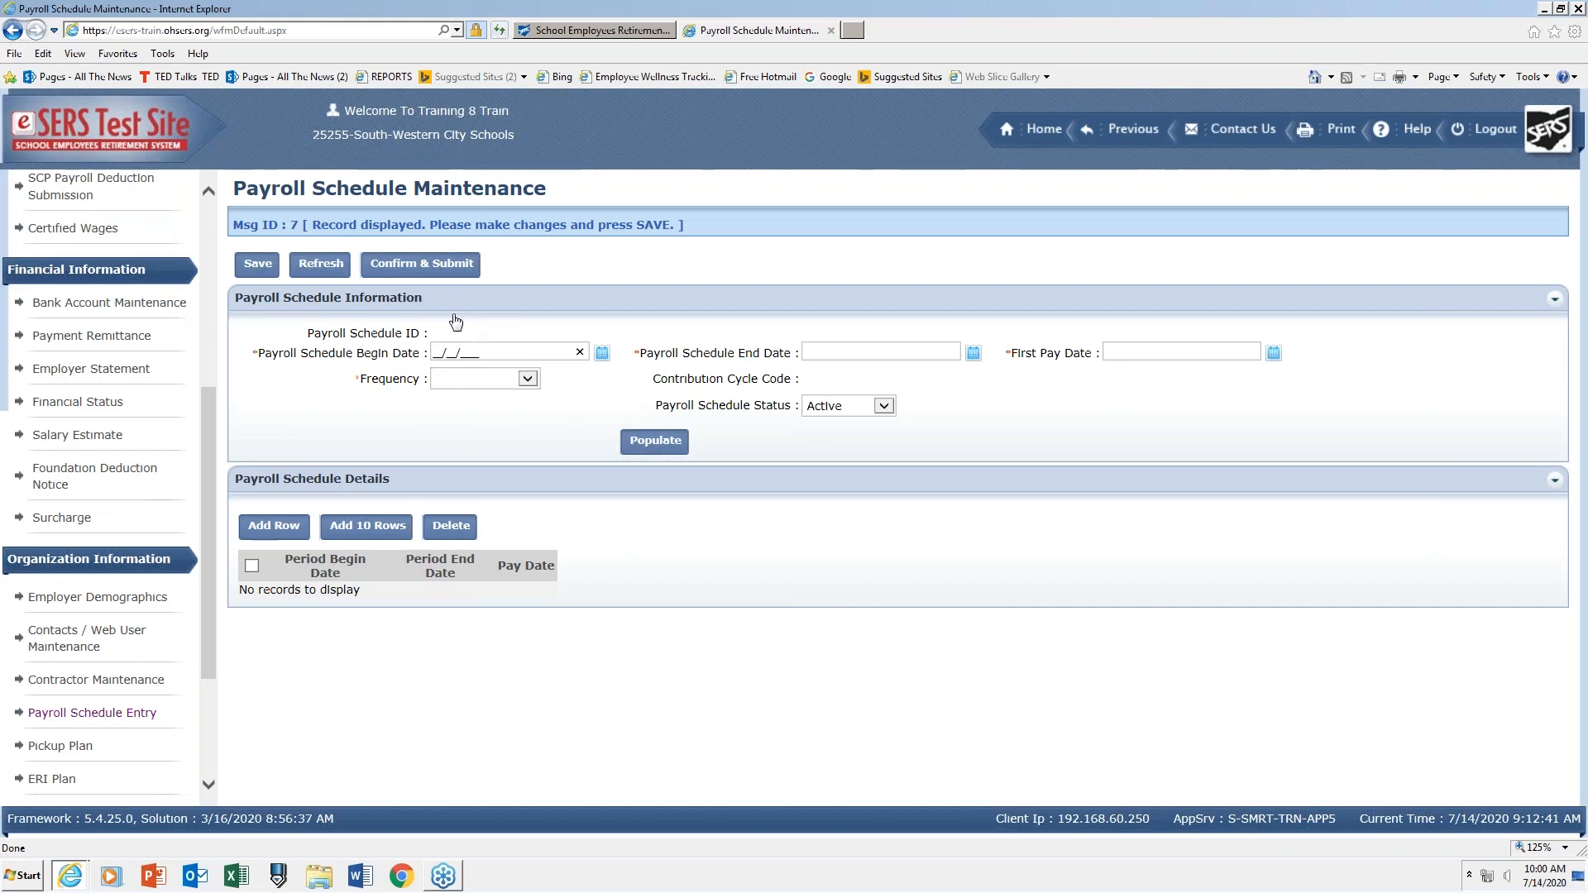
pyautogui.write('03/05/2018')
pyautogui.click(815, 353)
pyautogui.write('03/10/2018')
pyautogui.click(1122, 354)
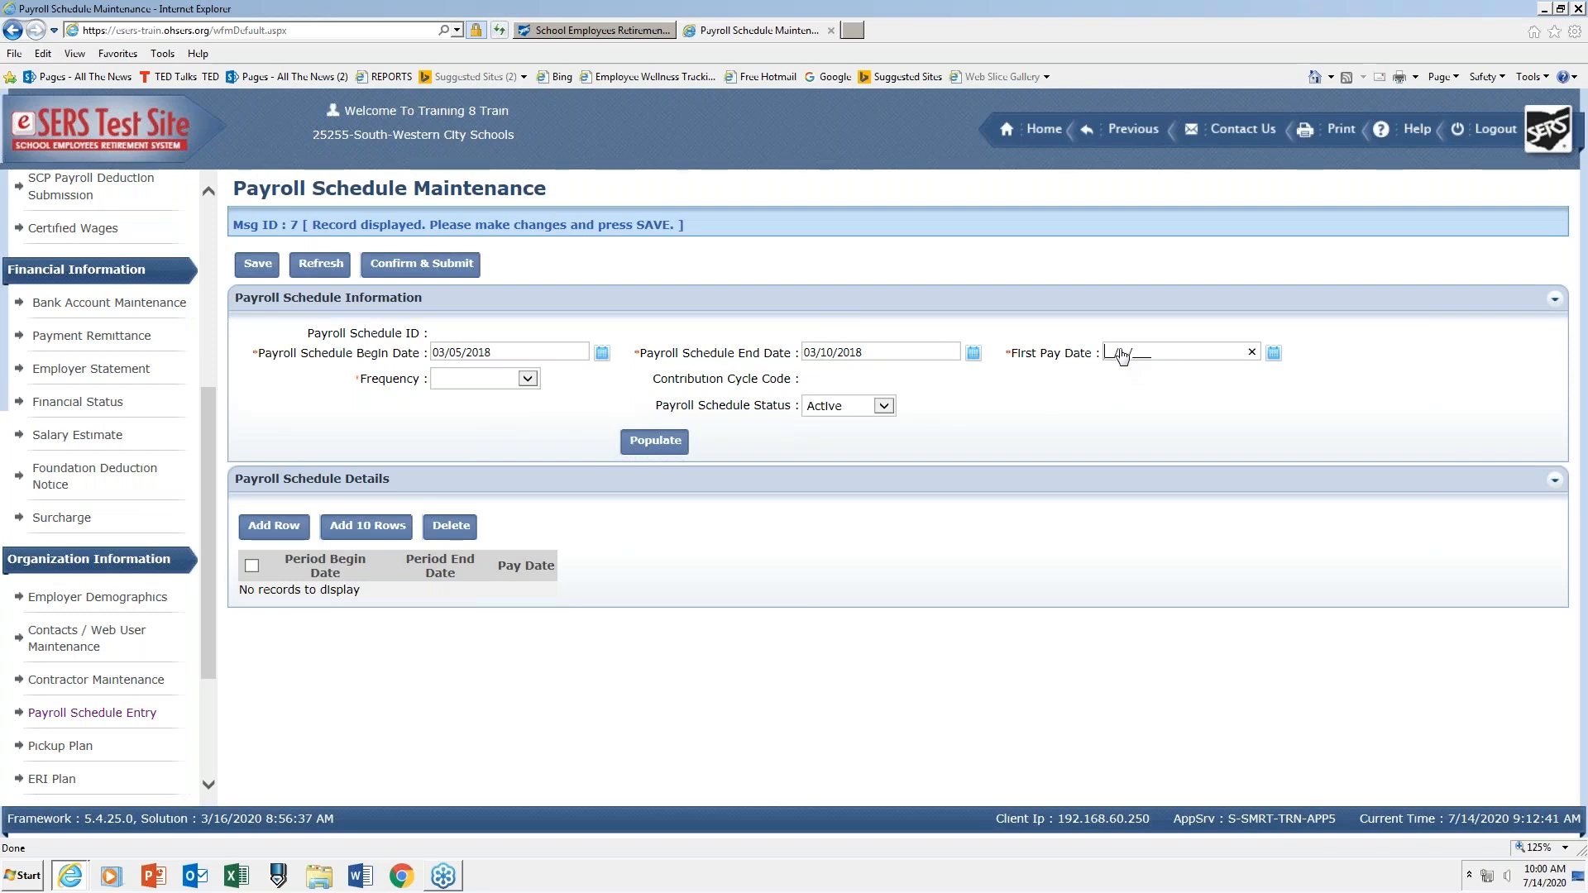
pyautogui.write('03/10/2018')
pyautogui.click(527, 380)
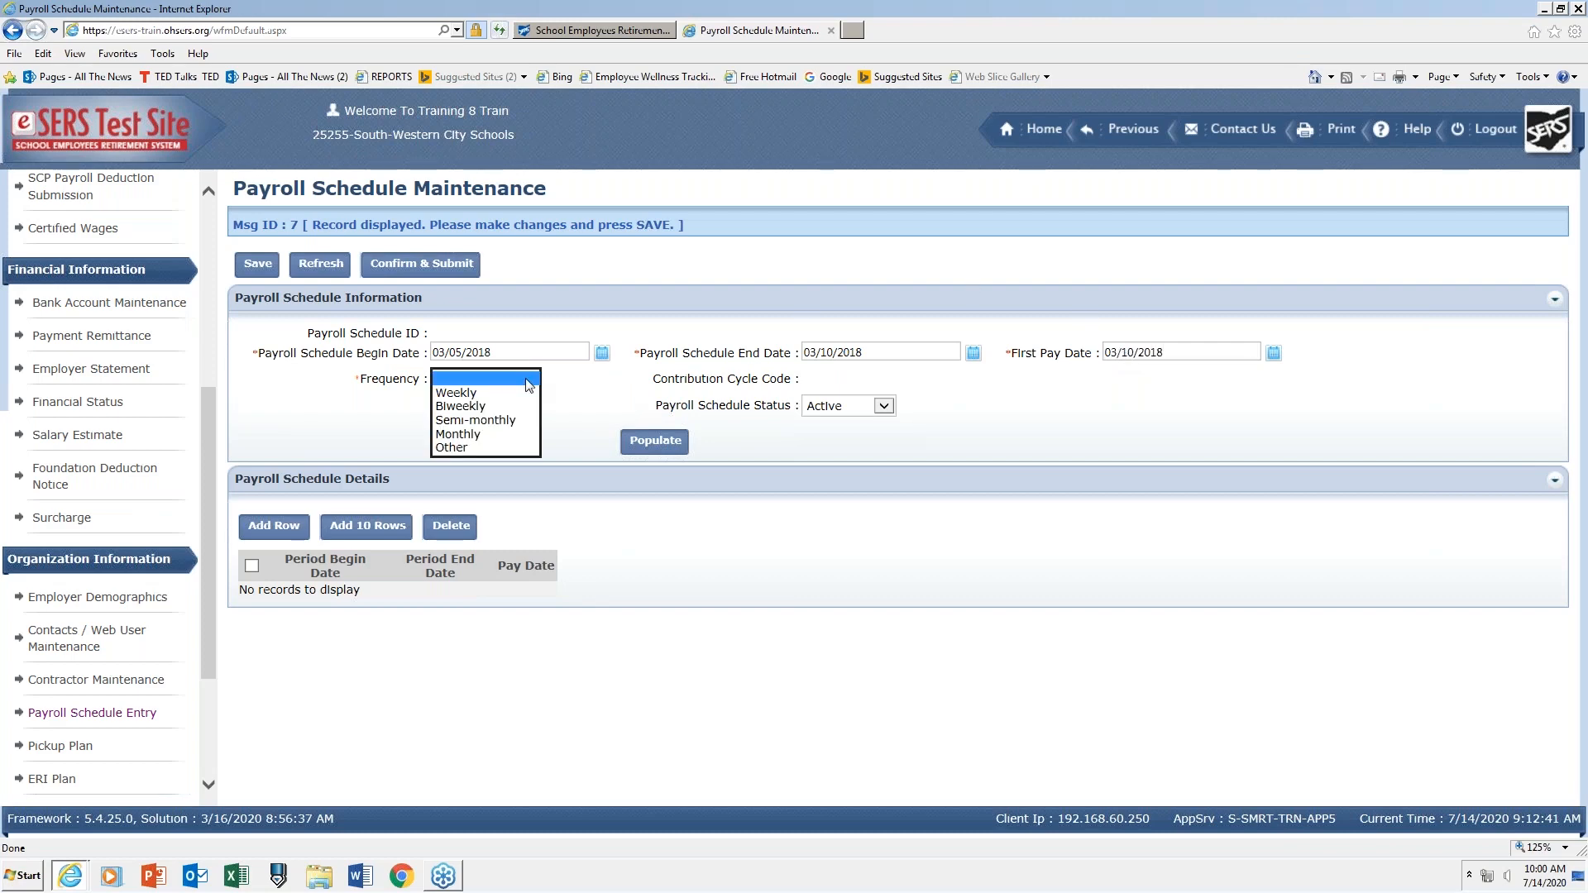
pyautogui.click(453, 447)
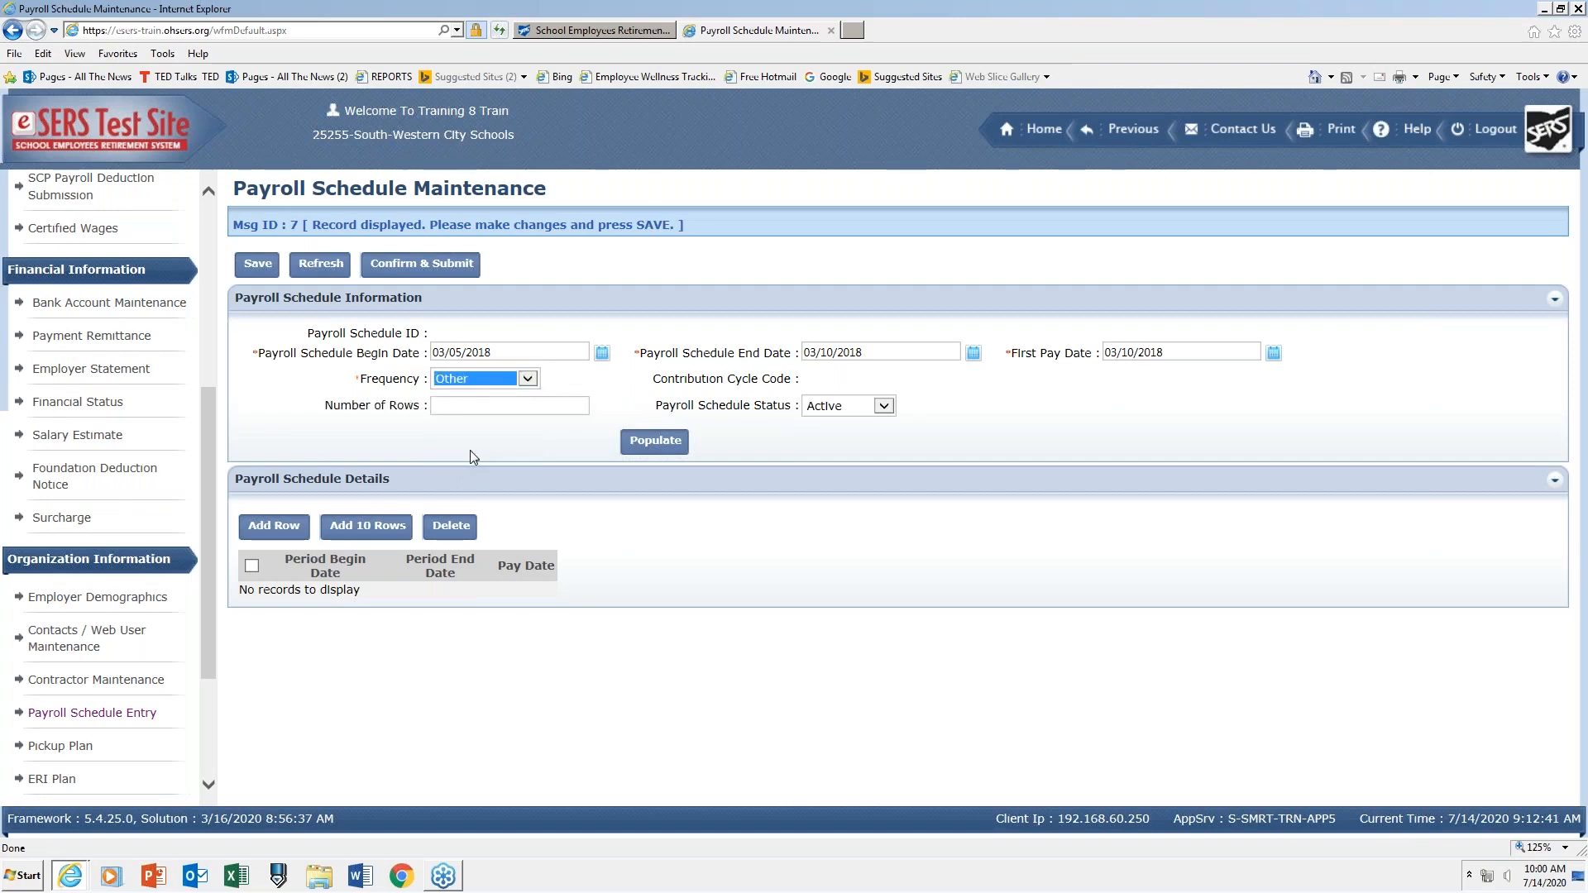
pyautogui.click(437, 408)
pyautogui.write('1')
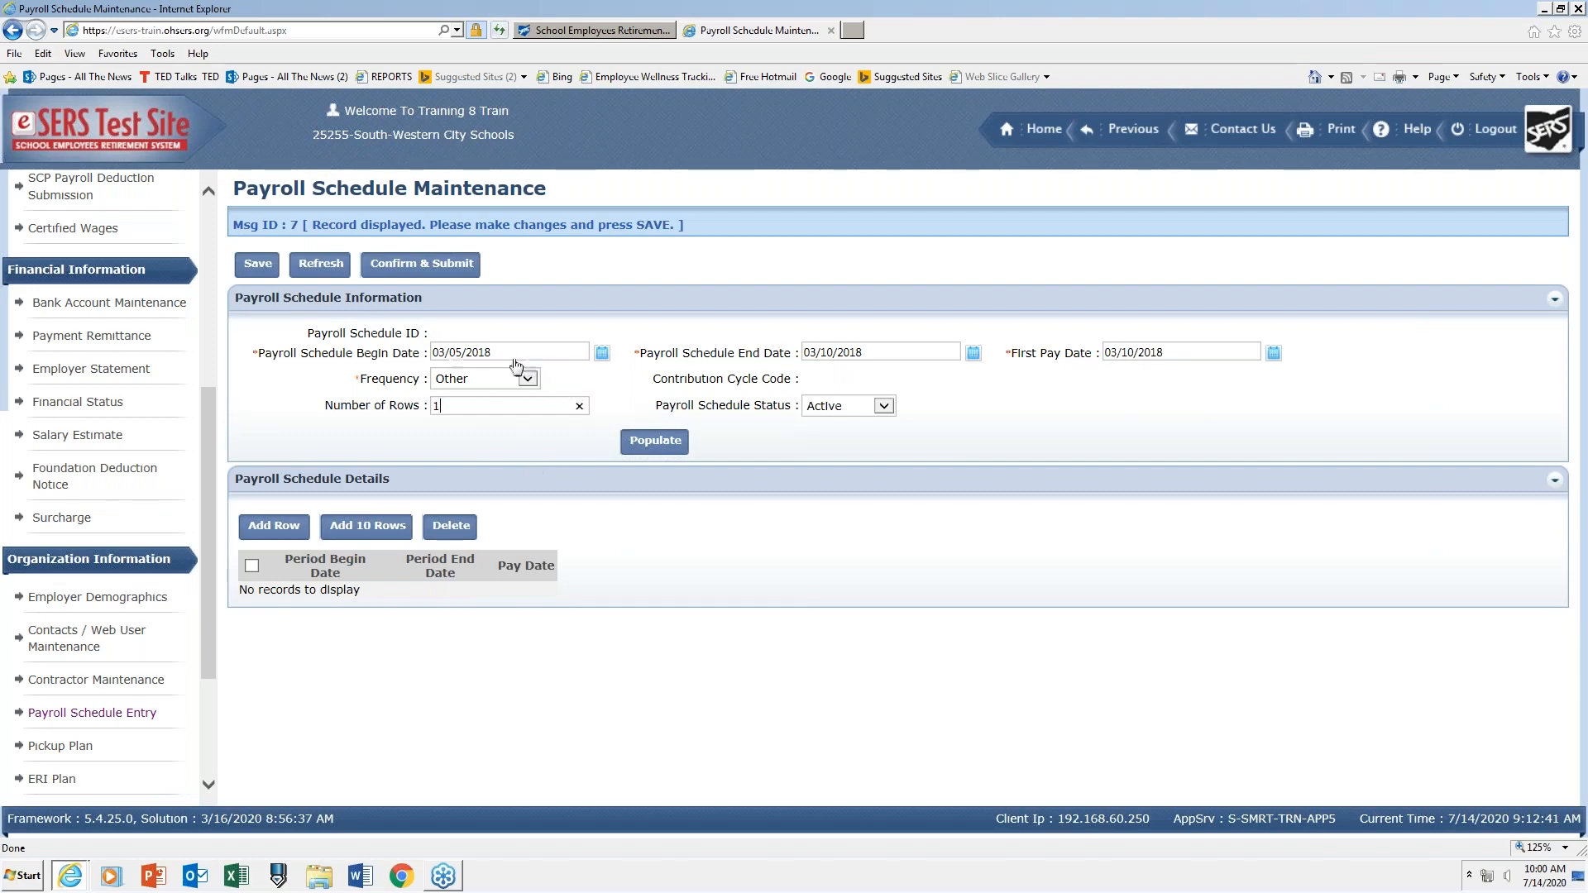
pyautogui.click(257, 266)
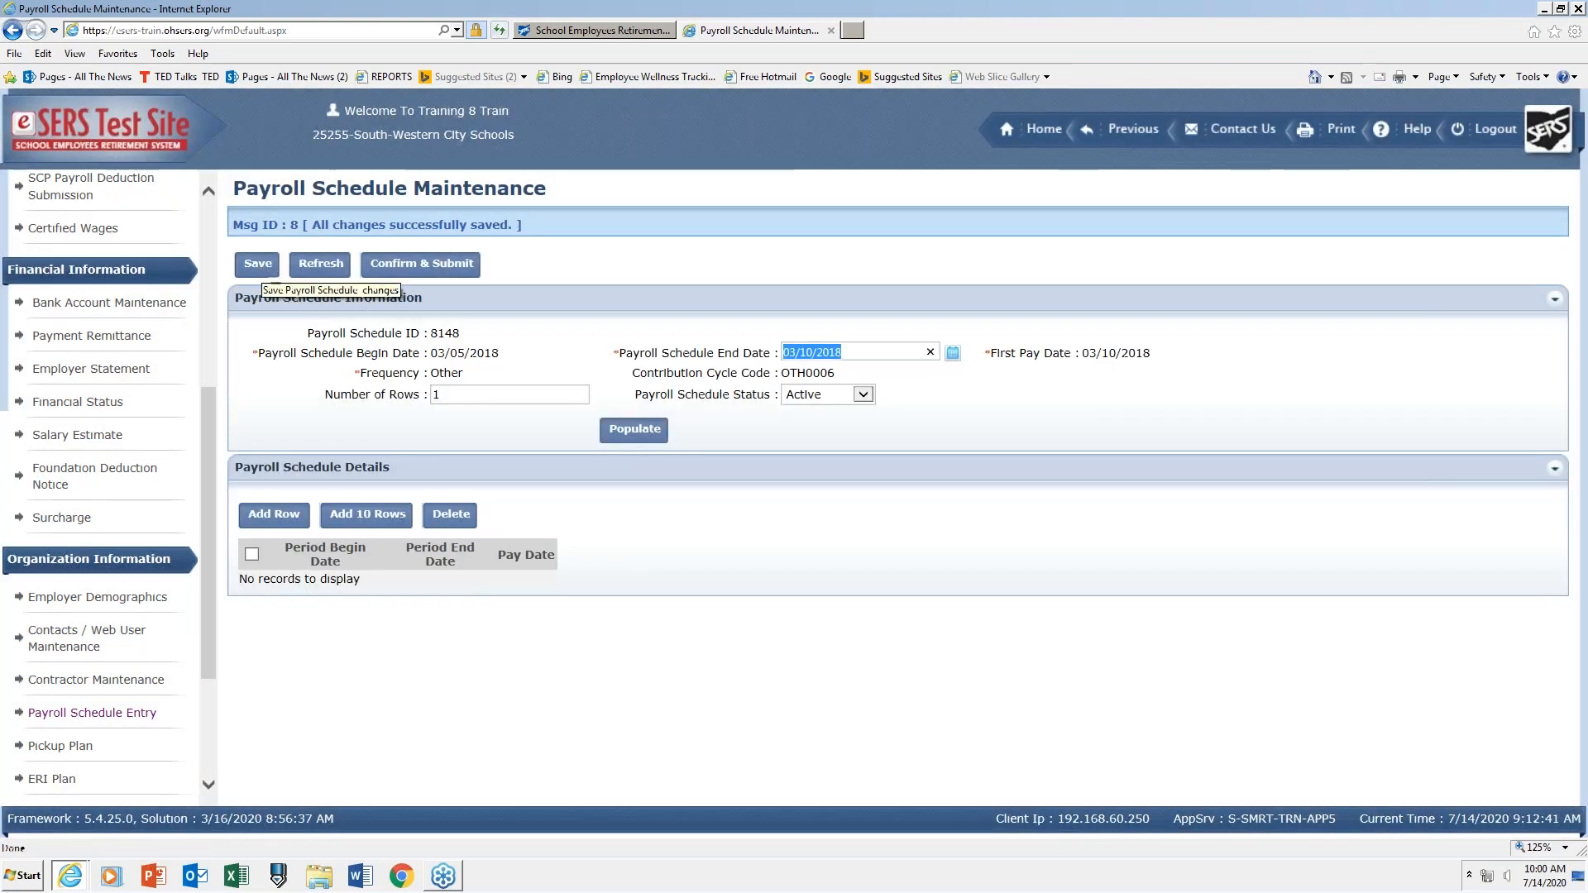
# Populate schedule 8148's pay-period row, give it pay date 03/10/2018, and save.
pyautogui.click(636, 430)
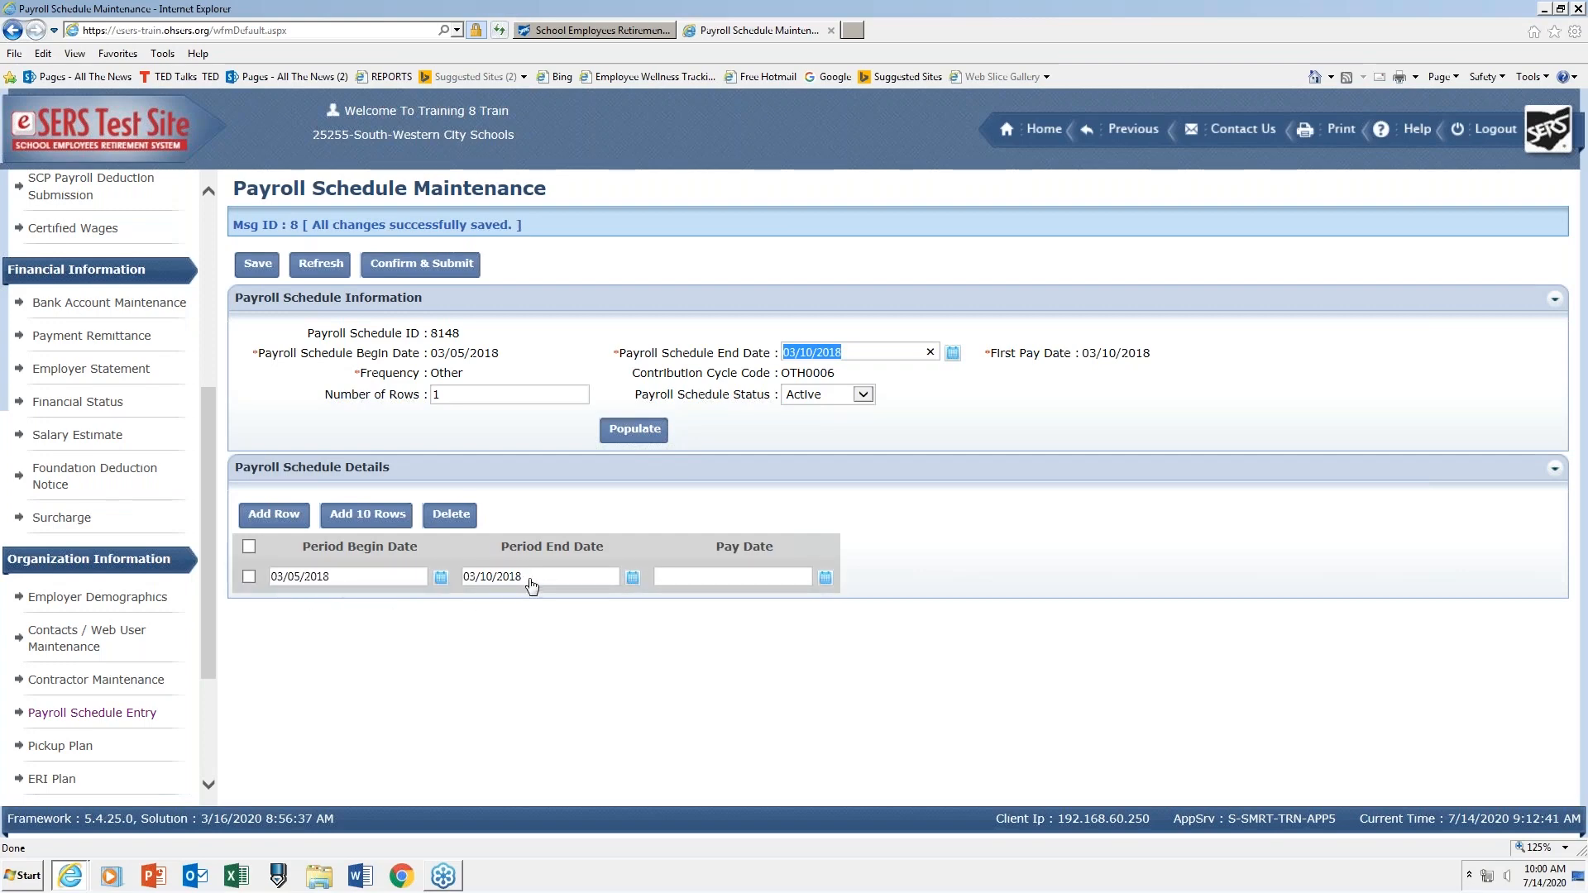
pyautogui.click(675, 577)
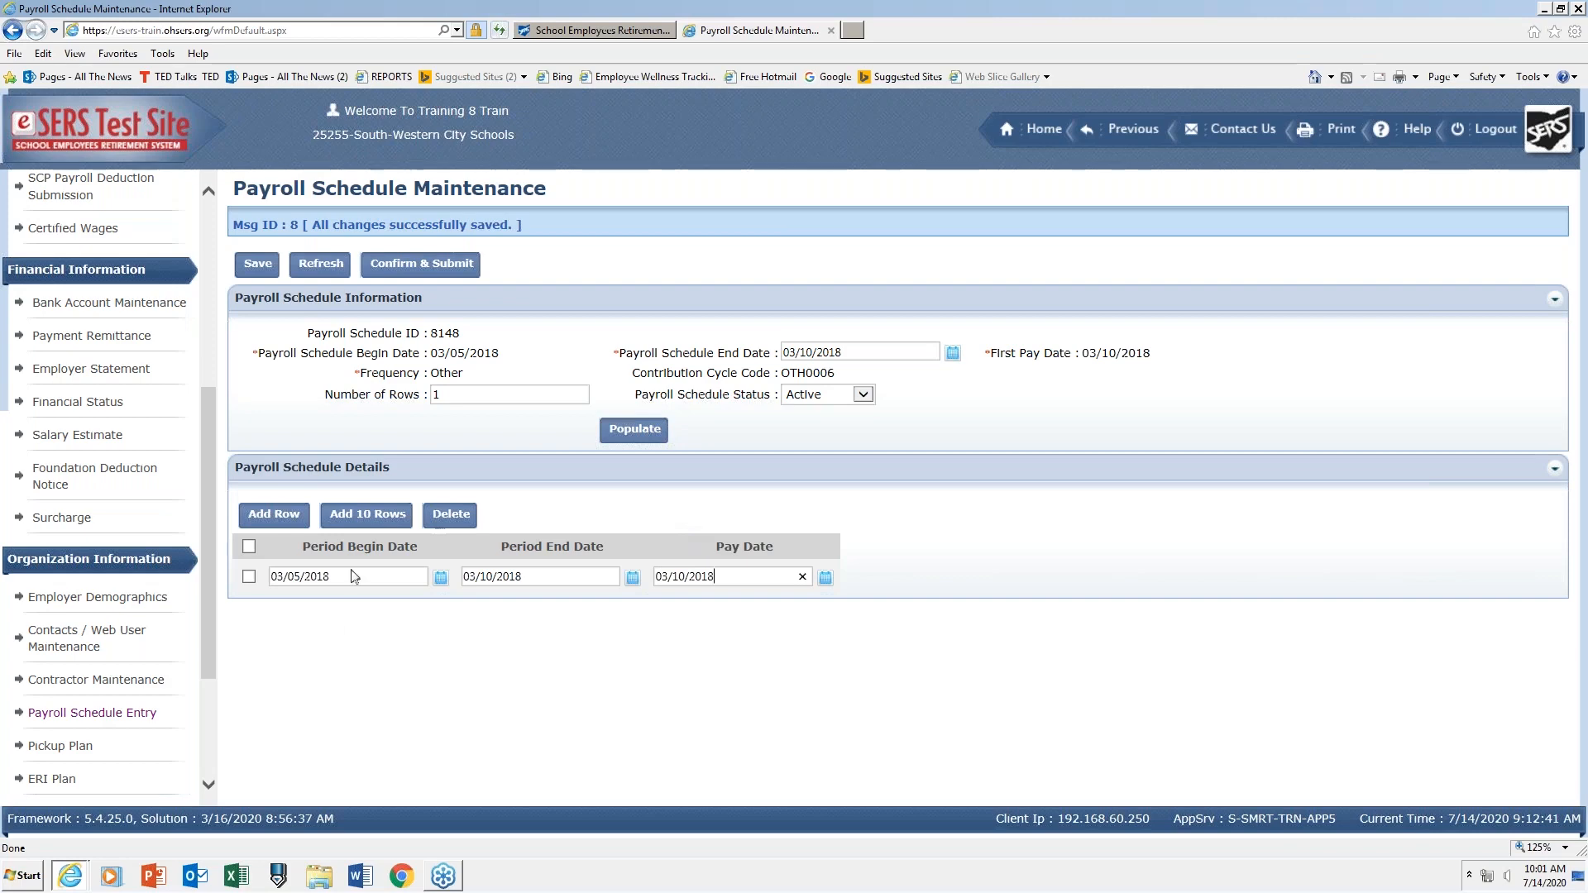
pyautogui.click(258, 264)
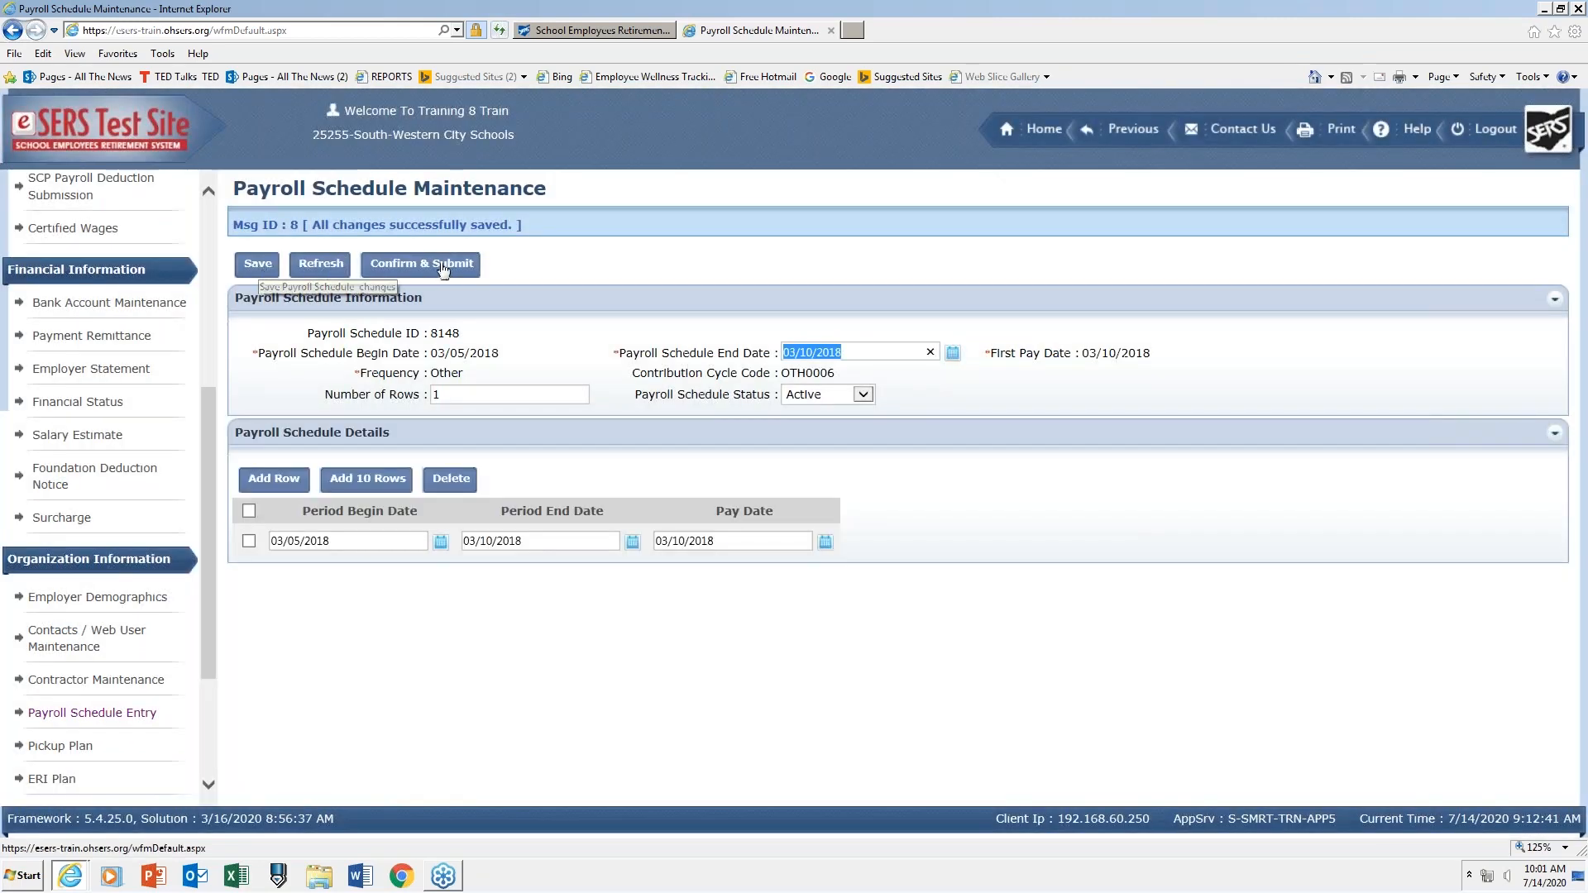
# Confirm and submit payroll schedule 8148 as final.
pyautogui.click(445, 266)
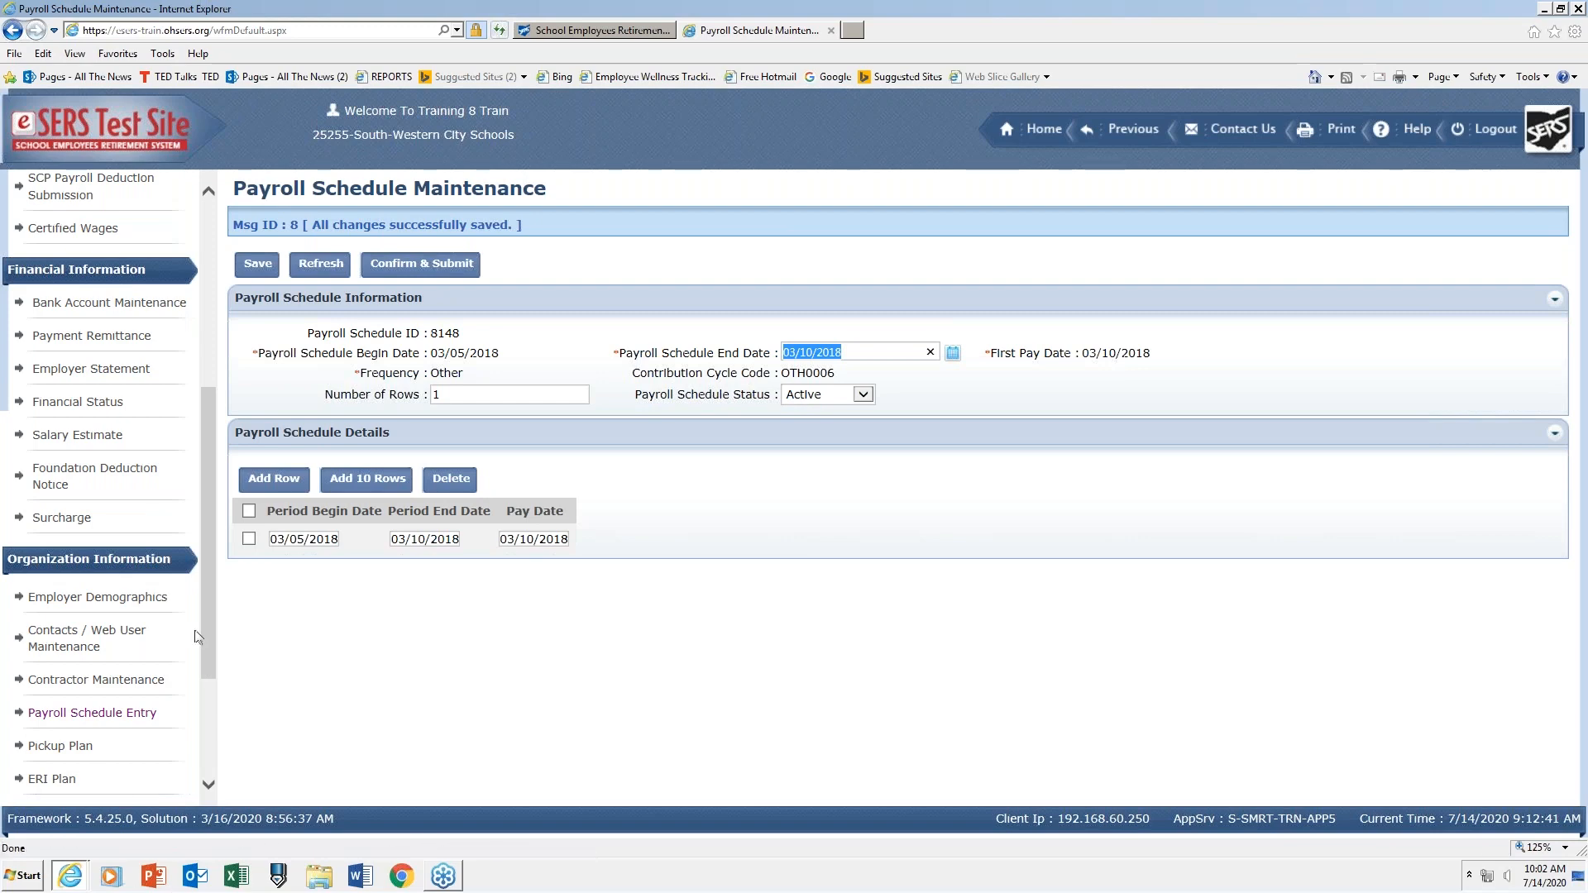
# Reopen schedule 8148 from the Payroll Schedule Entry list.
pyautogui.click(100, 715)
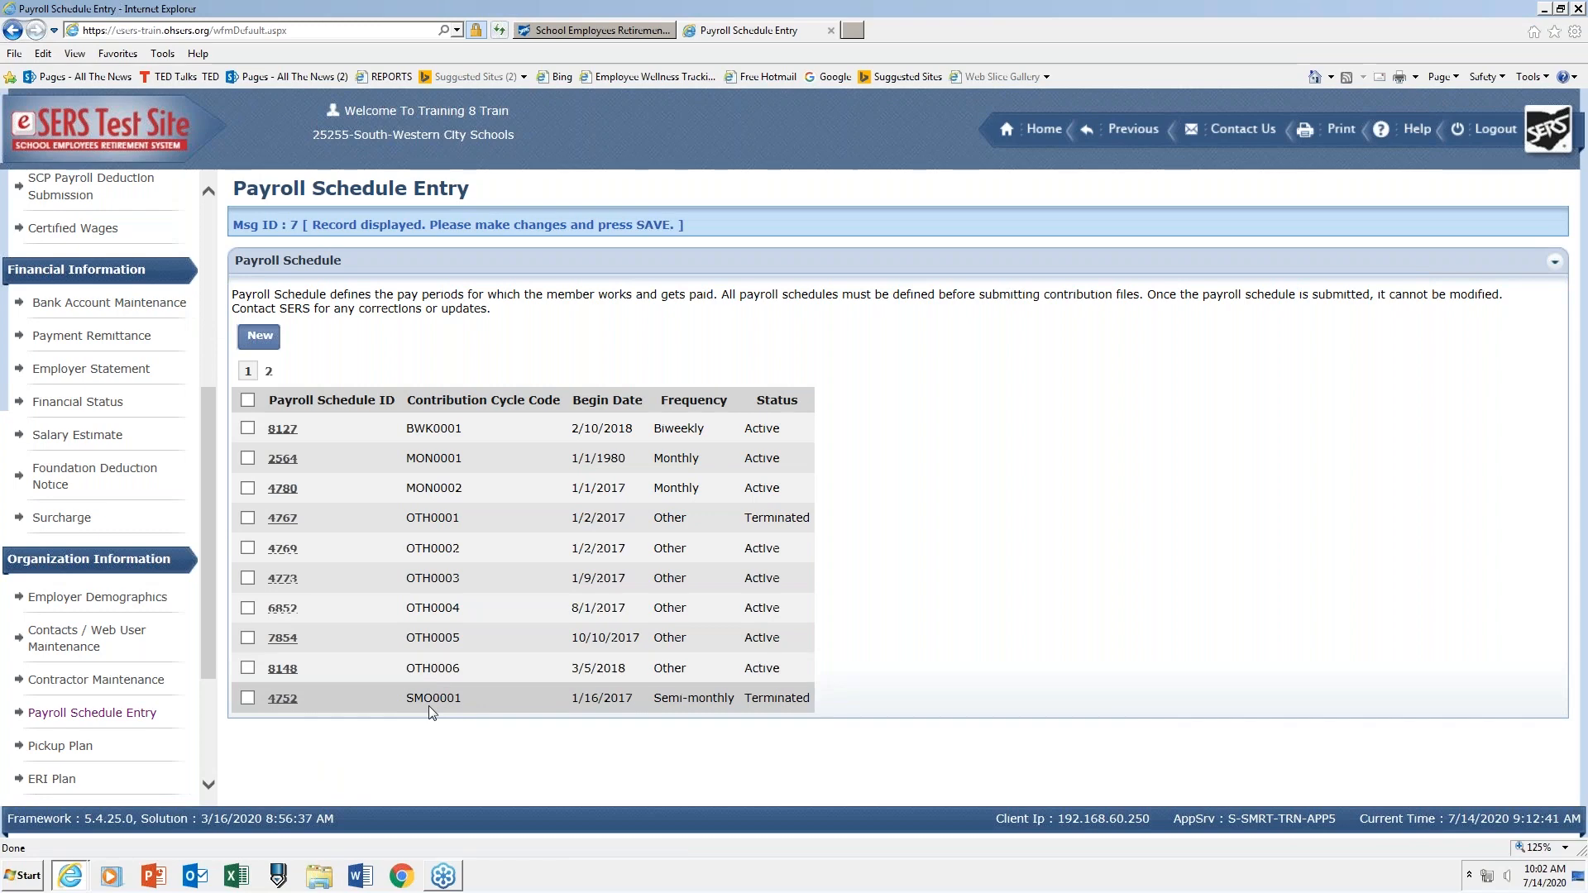
pyautogui.click(283, 670)
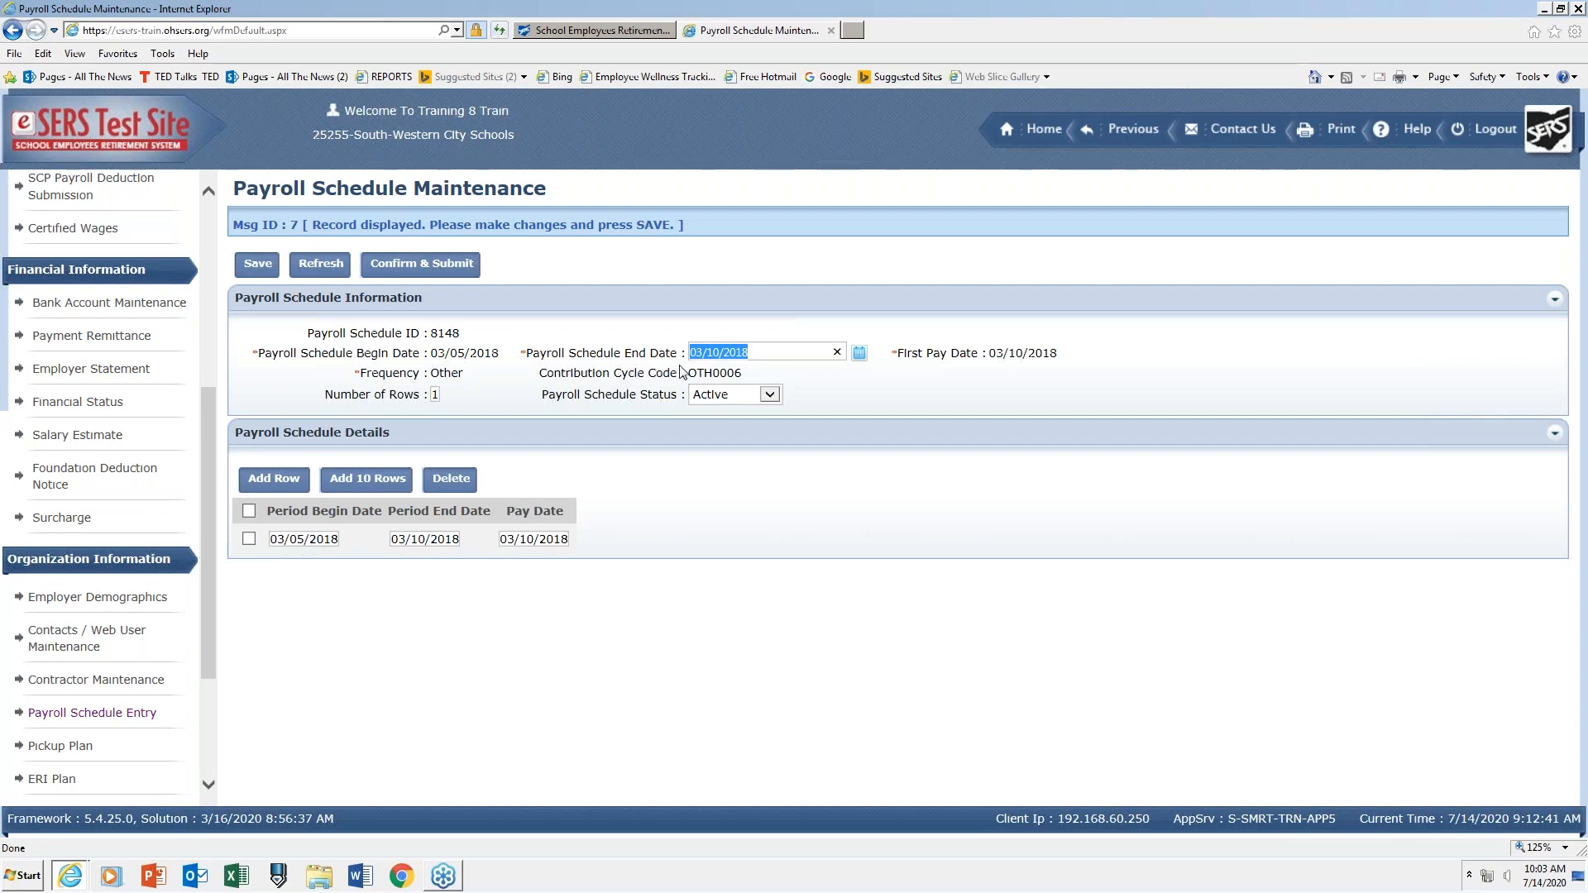
# Change schedule 8148's end date from 03/10/2018 to 12/31/2018, save, and add a blank pay-period row.
pyautogui.click(755, 354)
pyautogui.moveTo(756, 354); pyautogui.dragTo(683, 355)
pyautogui.write('03/2')
pyautogui.write('1/')
pyautogui.write('2')
pyautogui.press('BackSpace')
pyautogui.press('BackSpace')
pyautogui.press('BackSpace')
pyautogui.press('BackSpace')
pyautogui.press('BackSpace')
pyautogui.write('12/31/')
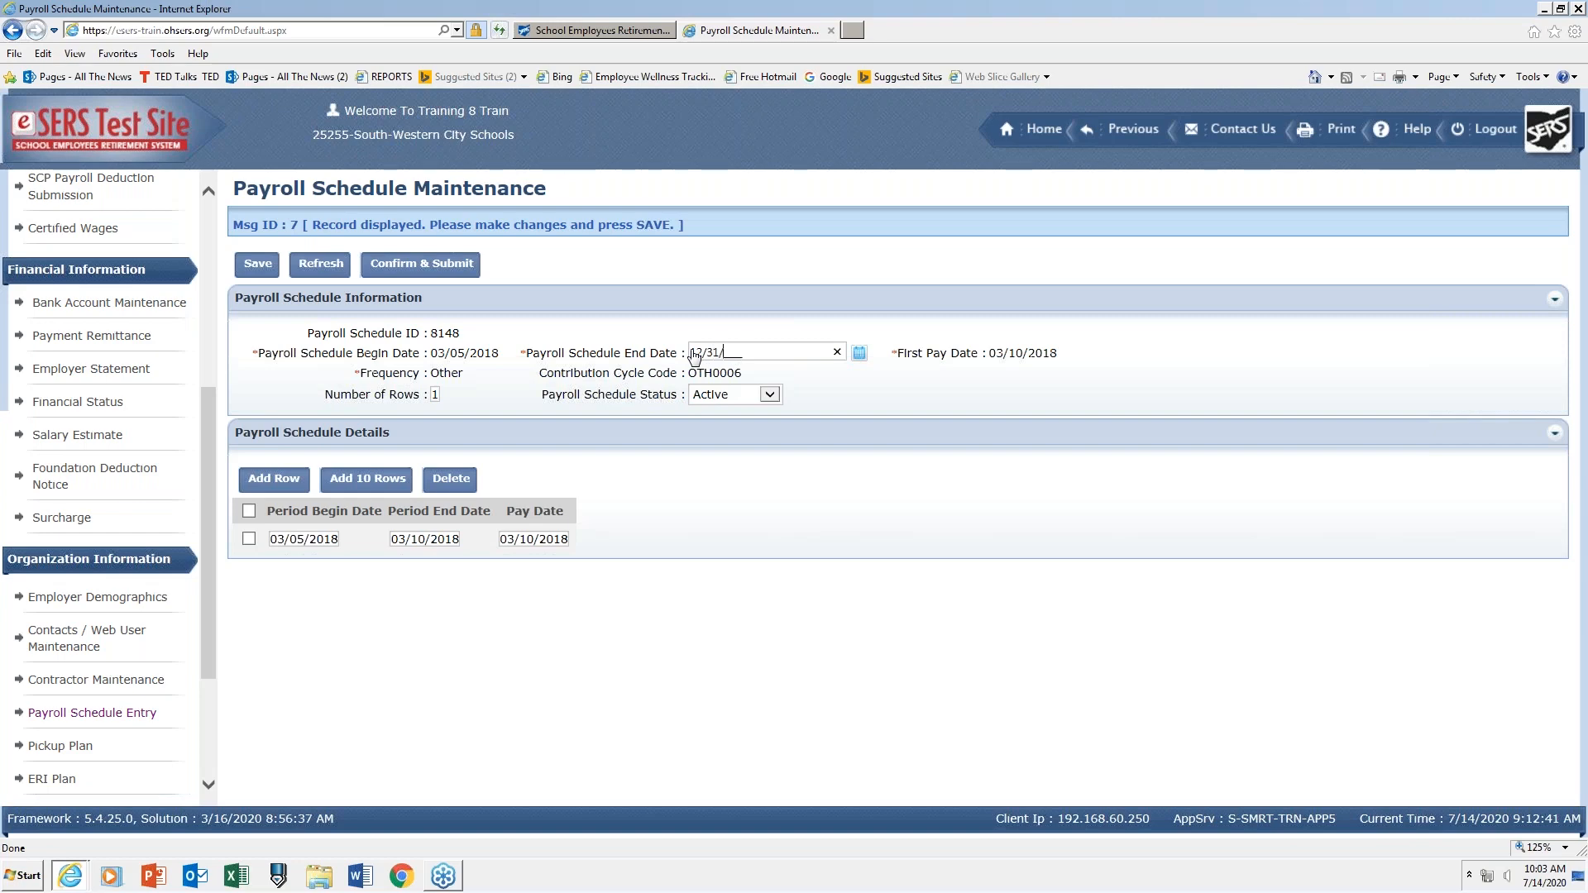
pyautogui.write('2018')
pyautogui.click(258, 264)
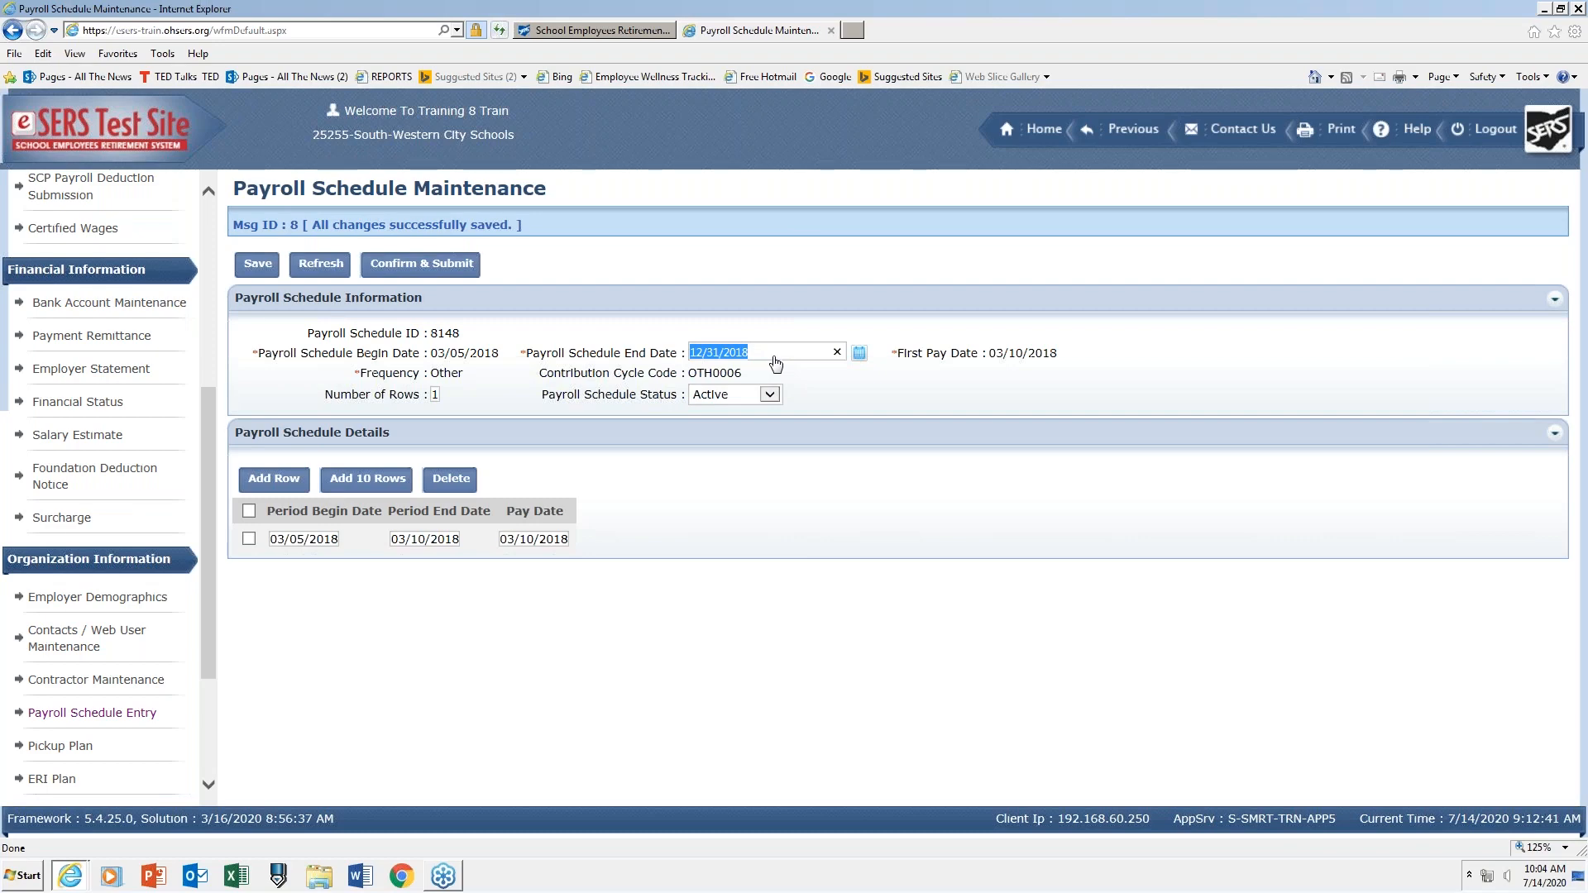
pyautogui.click(281, 485)
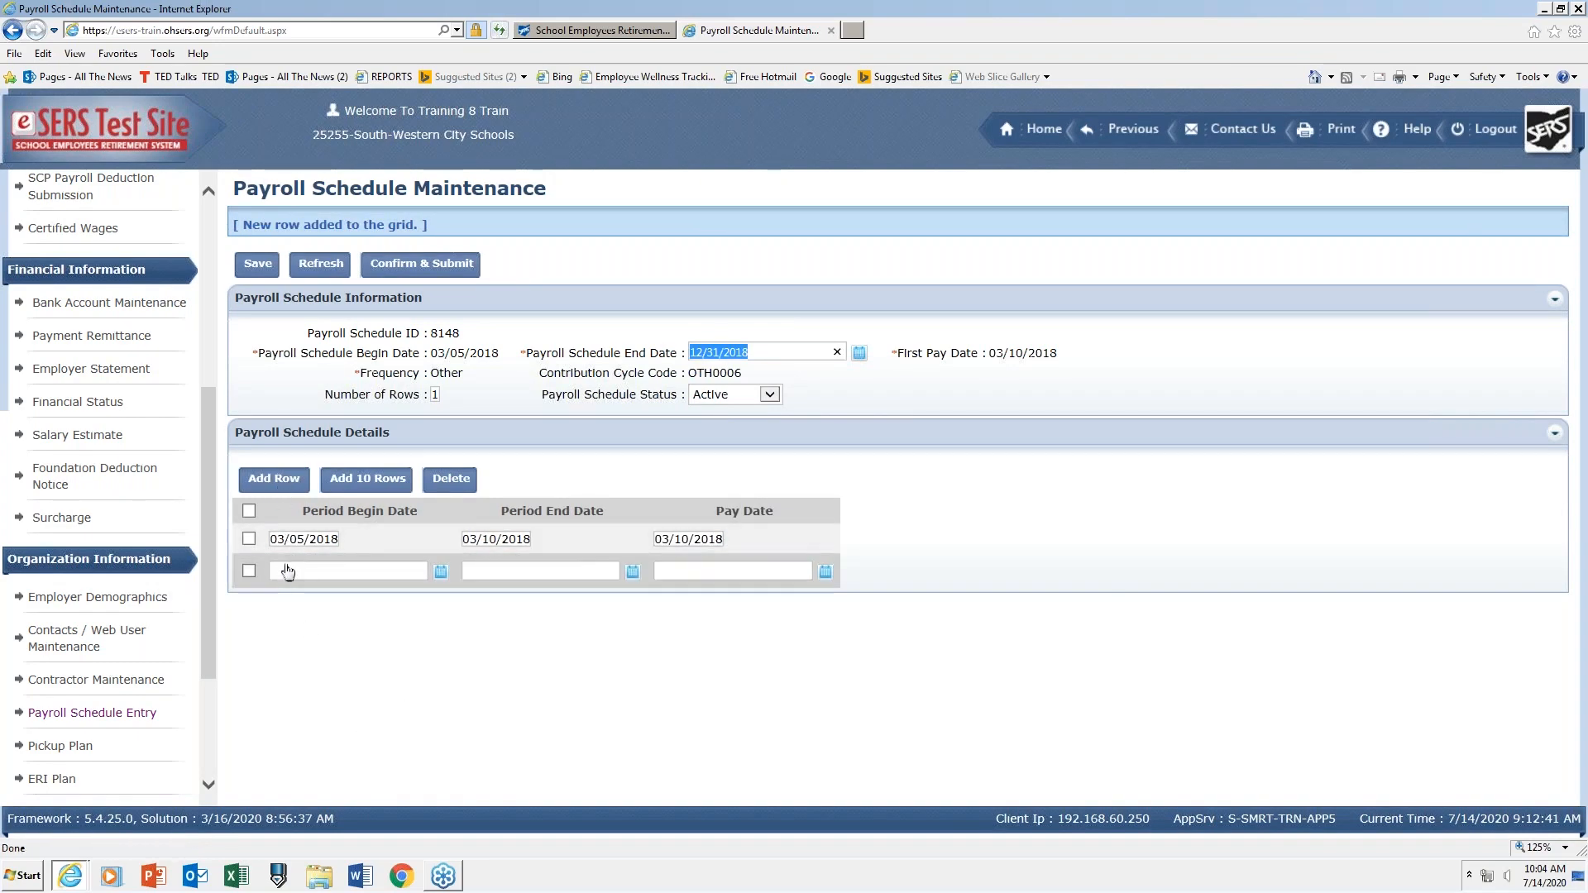
# Fill the new row with period 03/20/2018–03/21/2018 and pay date 03/21/2018.
pyautogui.click(288, 570)
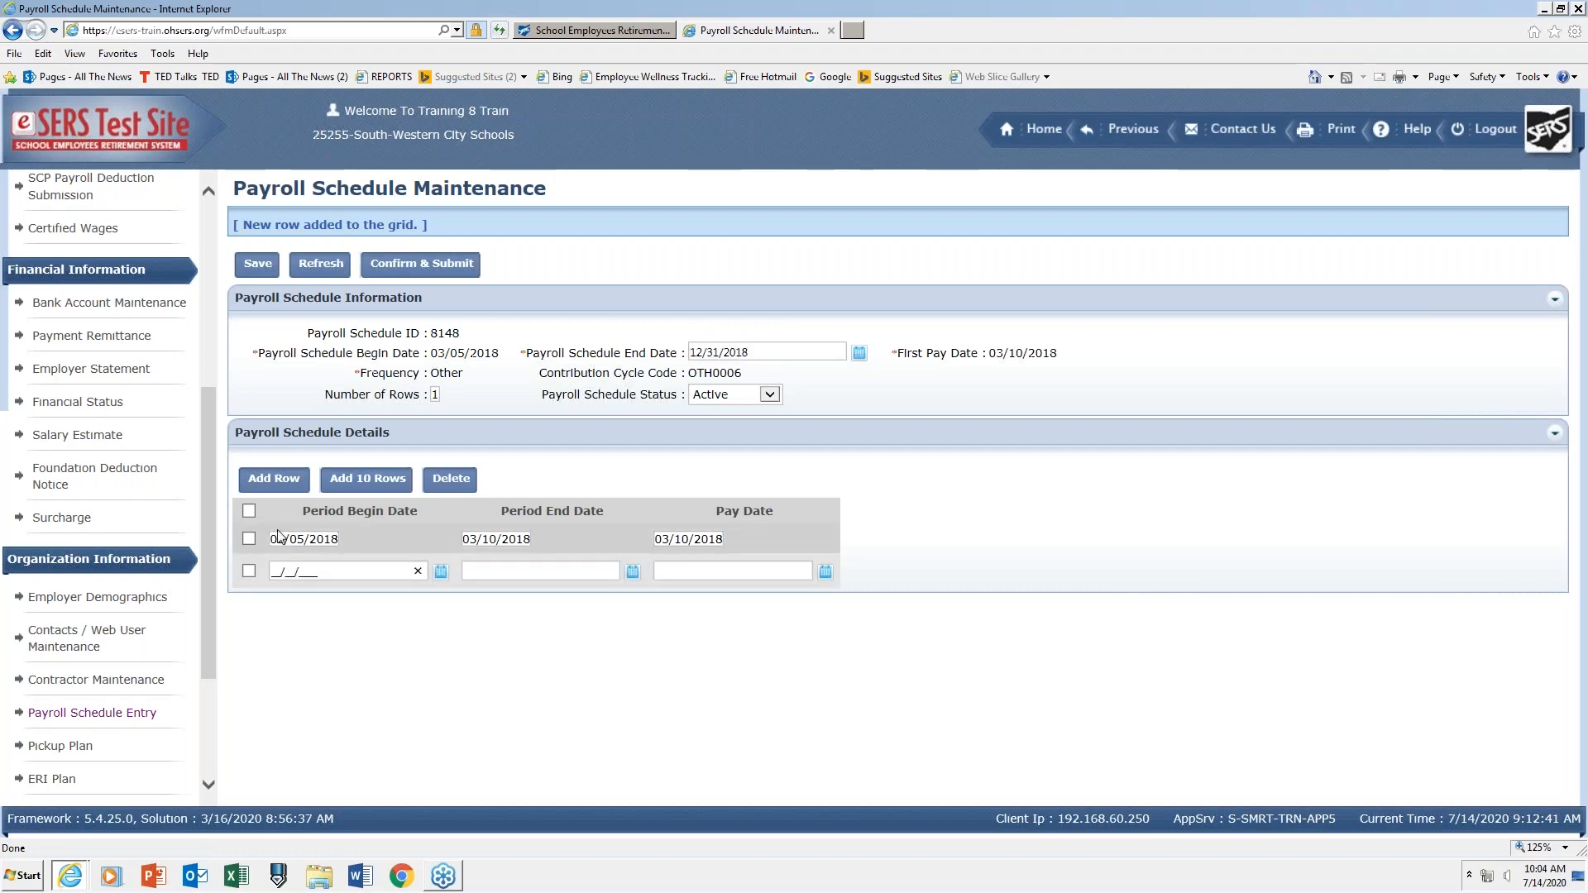
pyautogui.write('03/20/')
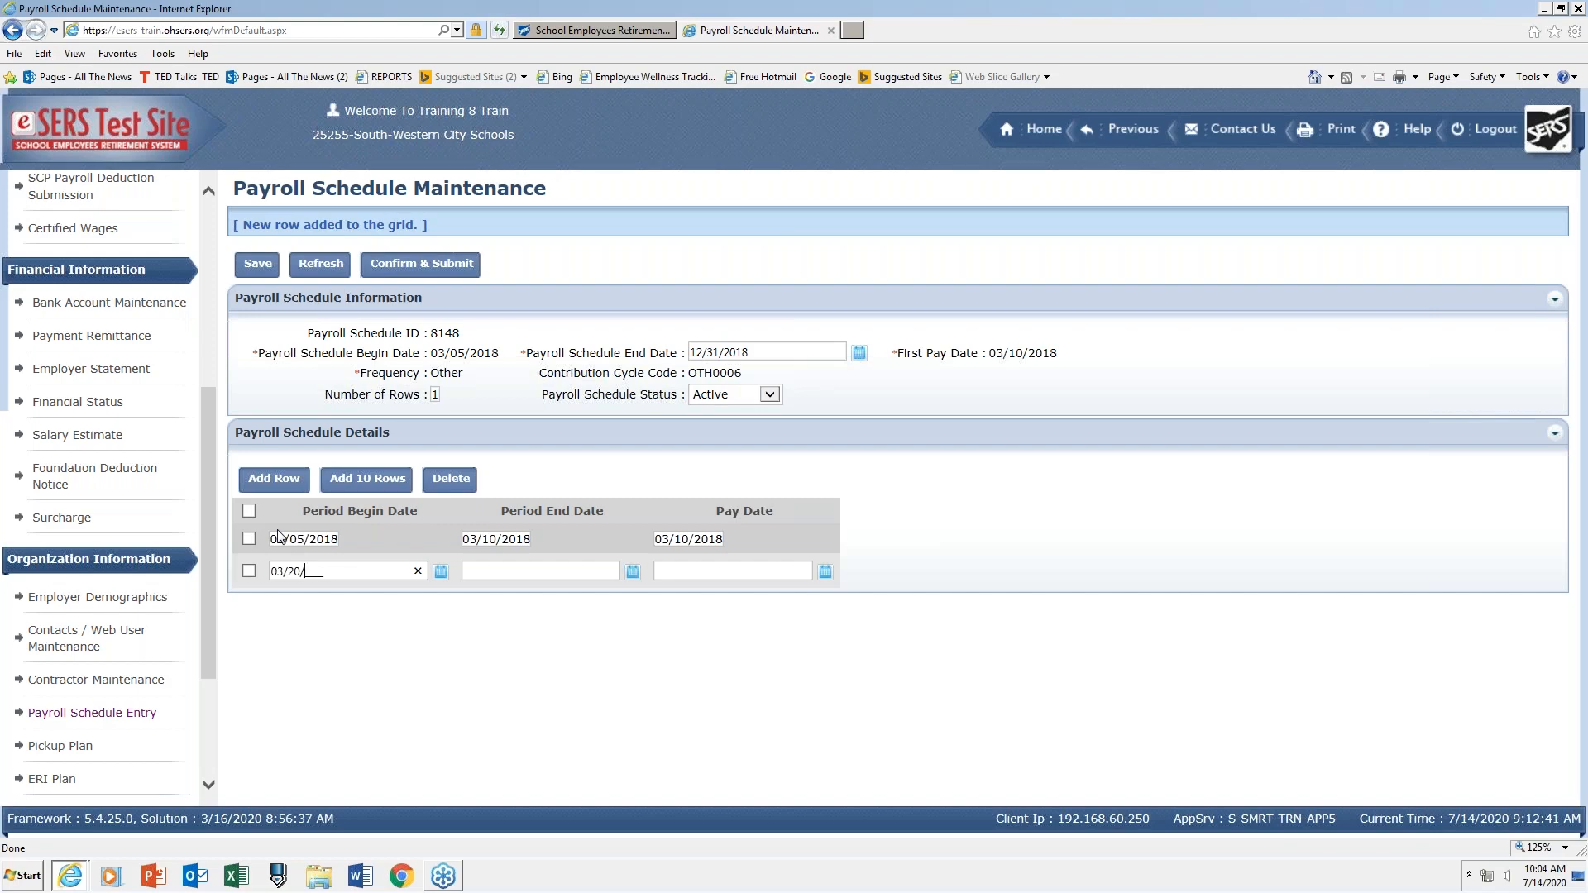
pyautogui.write('2018')
pyautogui.click(472, 573)
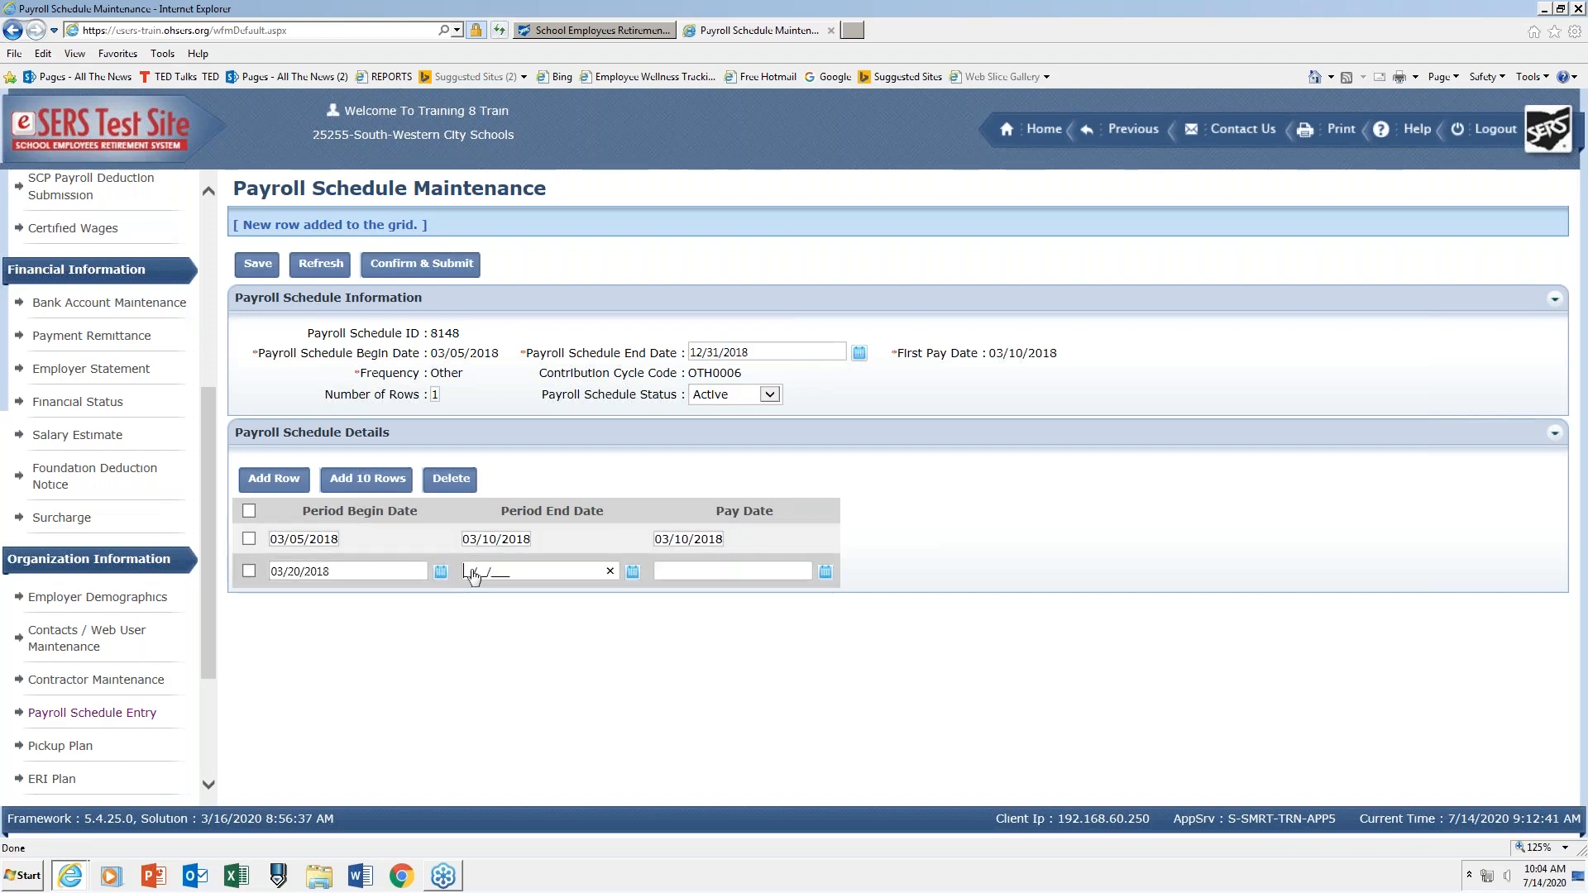
pyautogui.write('03/21/2018')
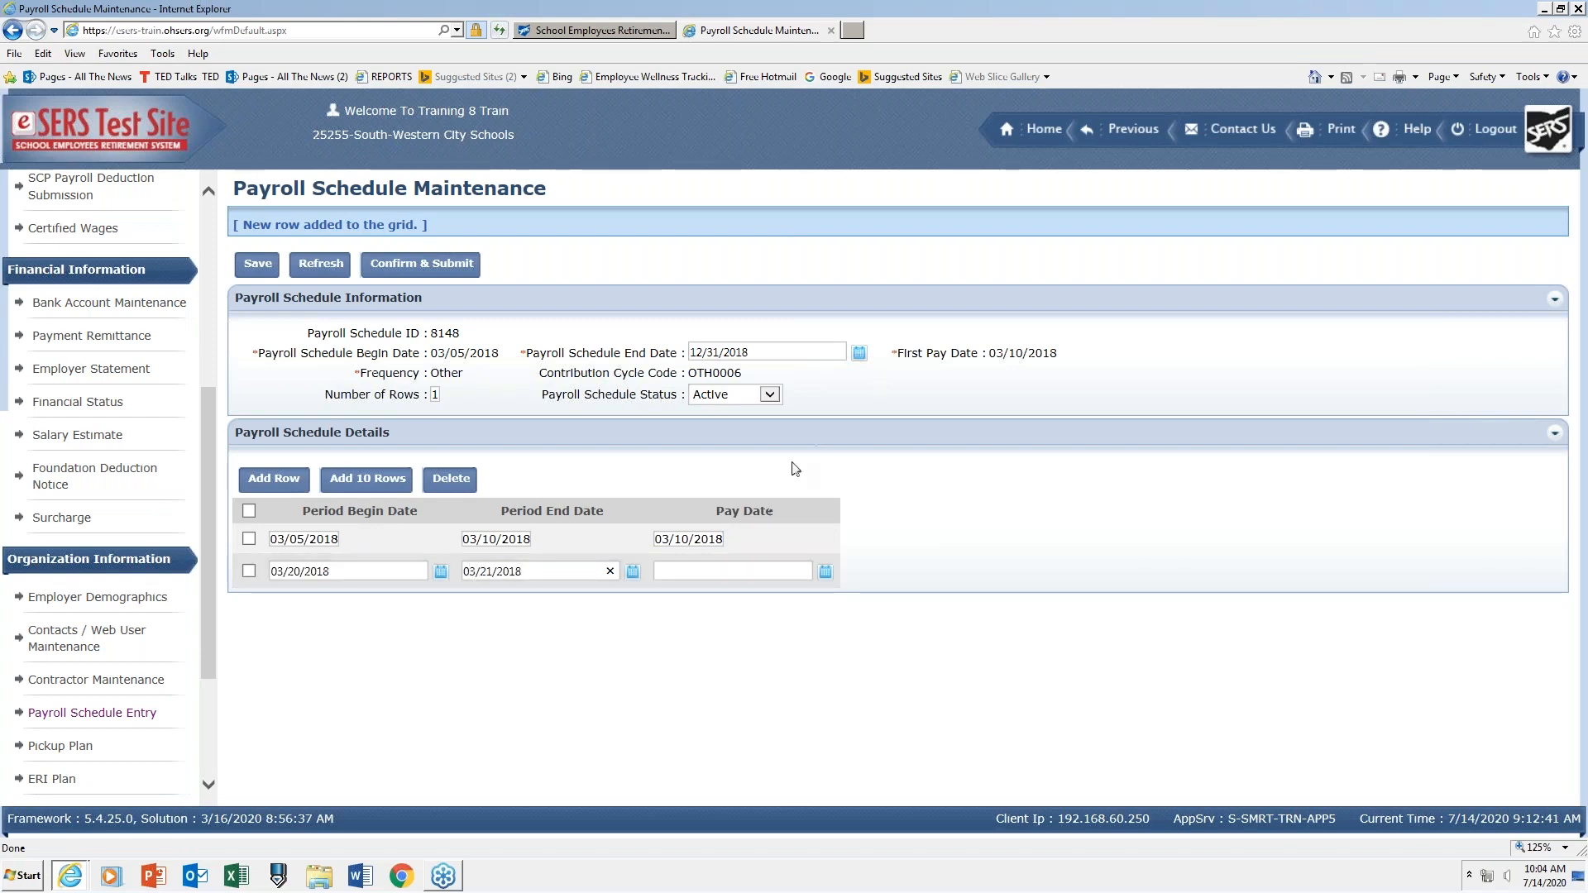
pyautogui.click(668, 576)
pyautogui.write('03/21/201')
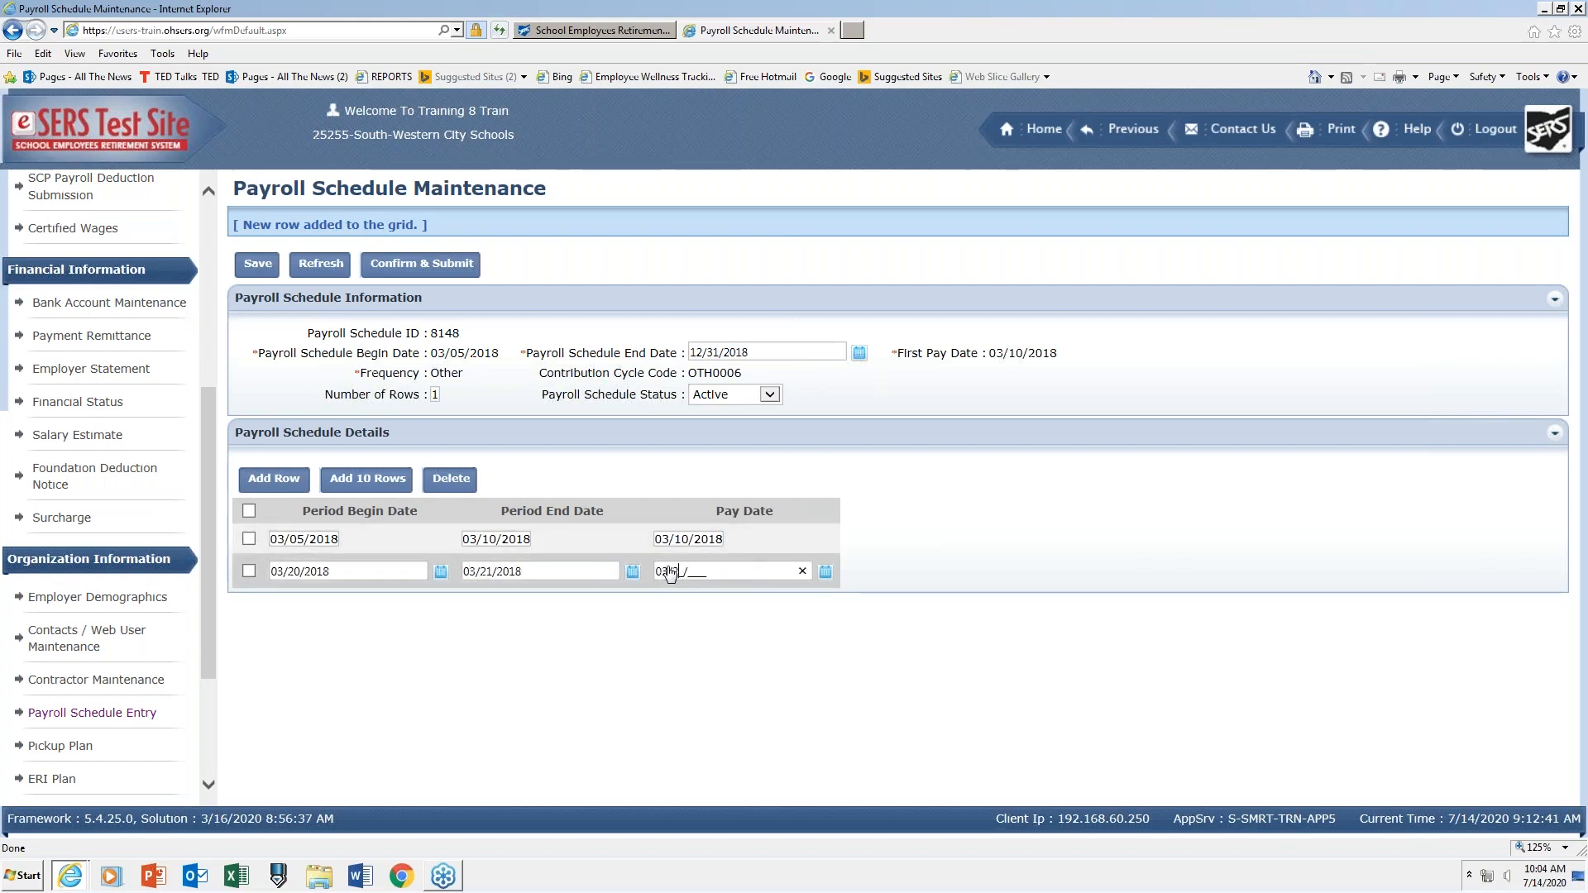
pyautogui.write('8')
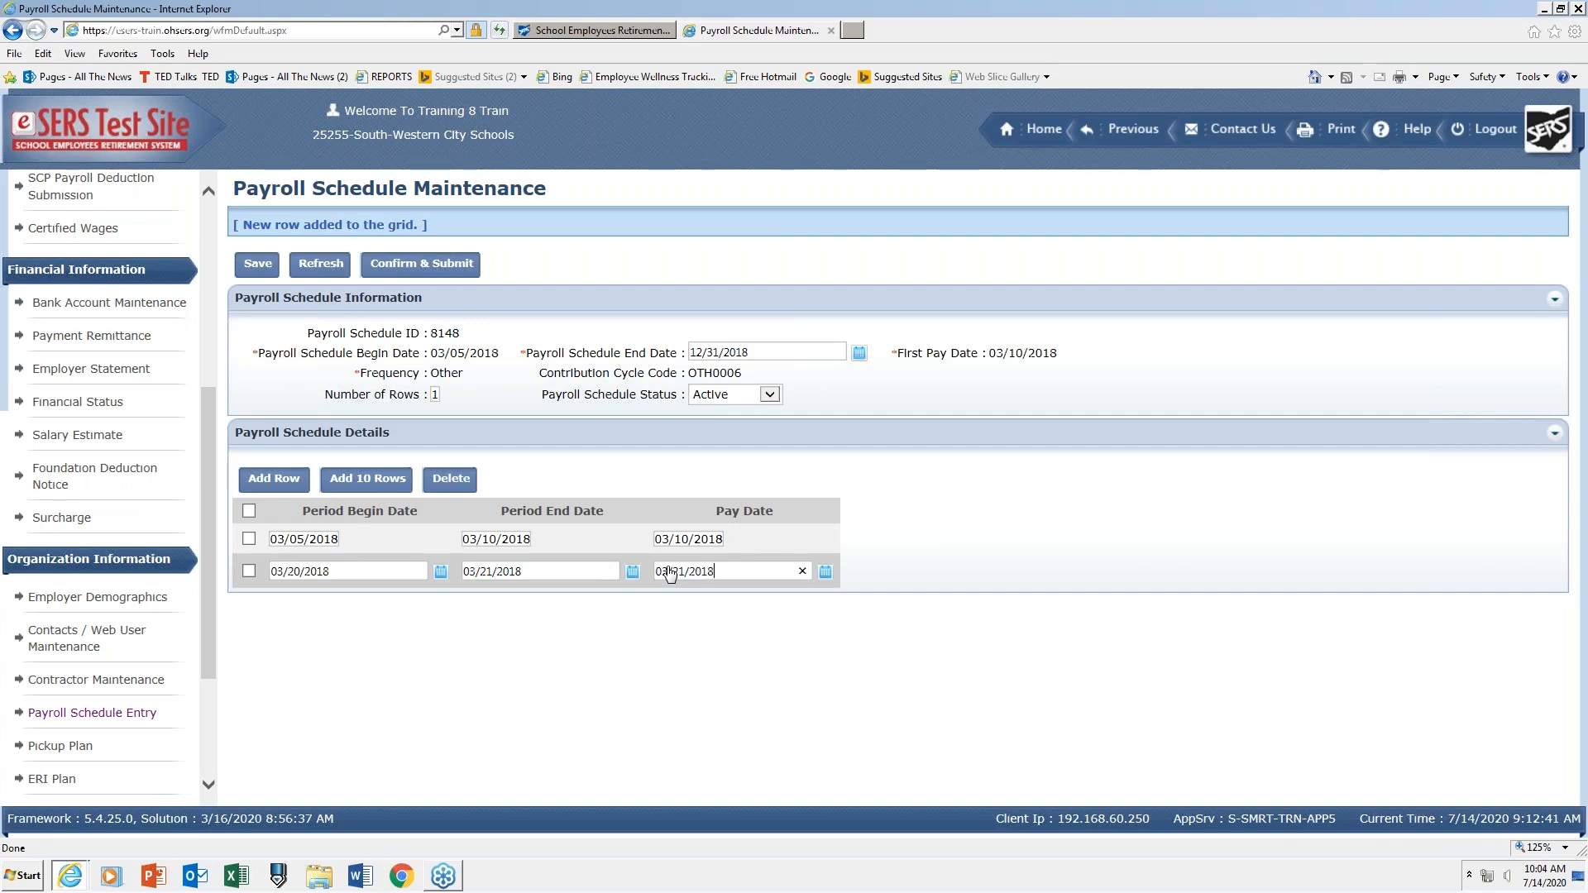
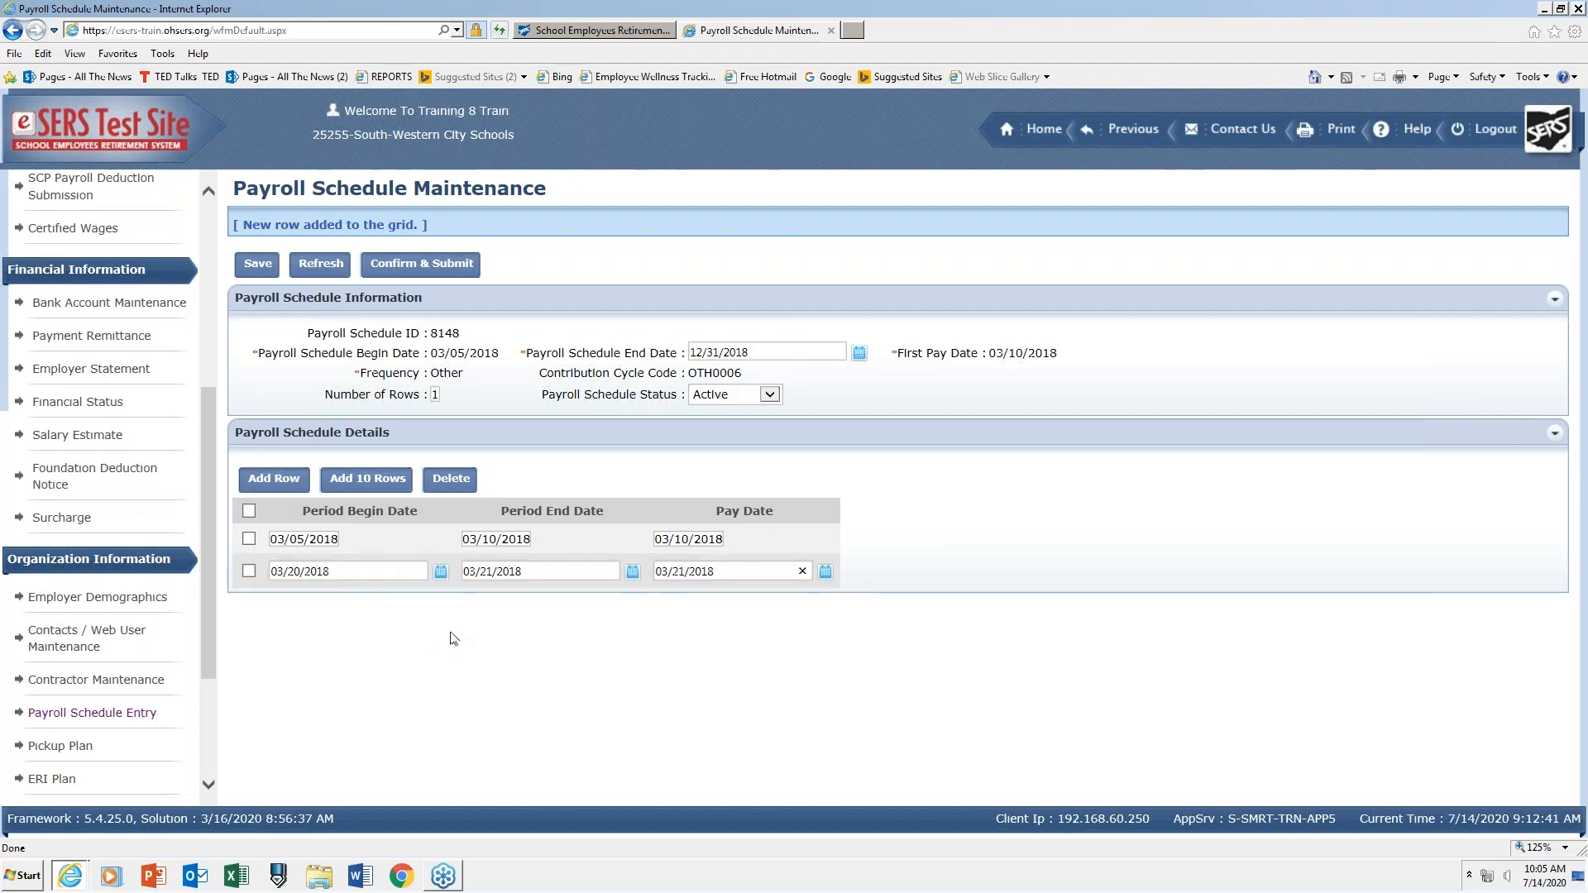
# Save and submit schedule 8148, then go back to the Payroll Schedule Entry list.
pyautogui.click(265, 269)
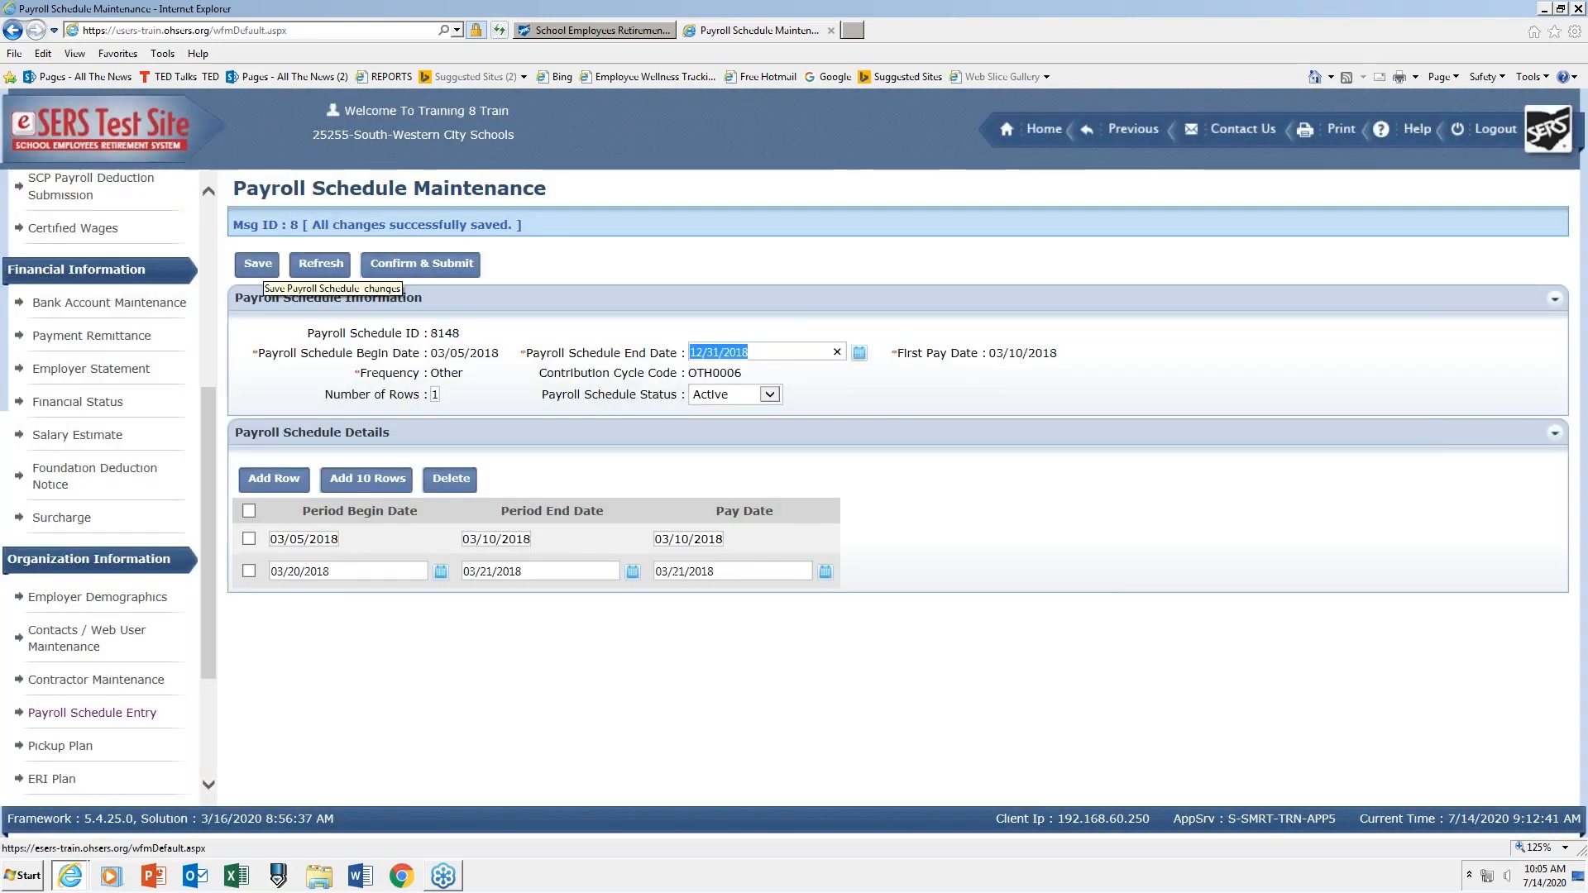
pyautogui.click(451, 266)
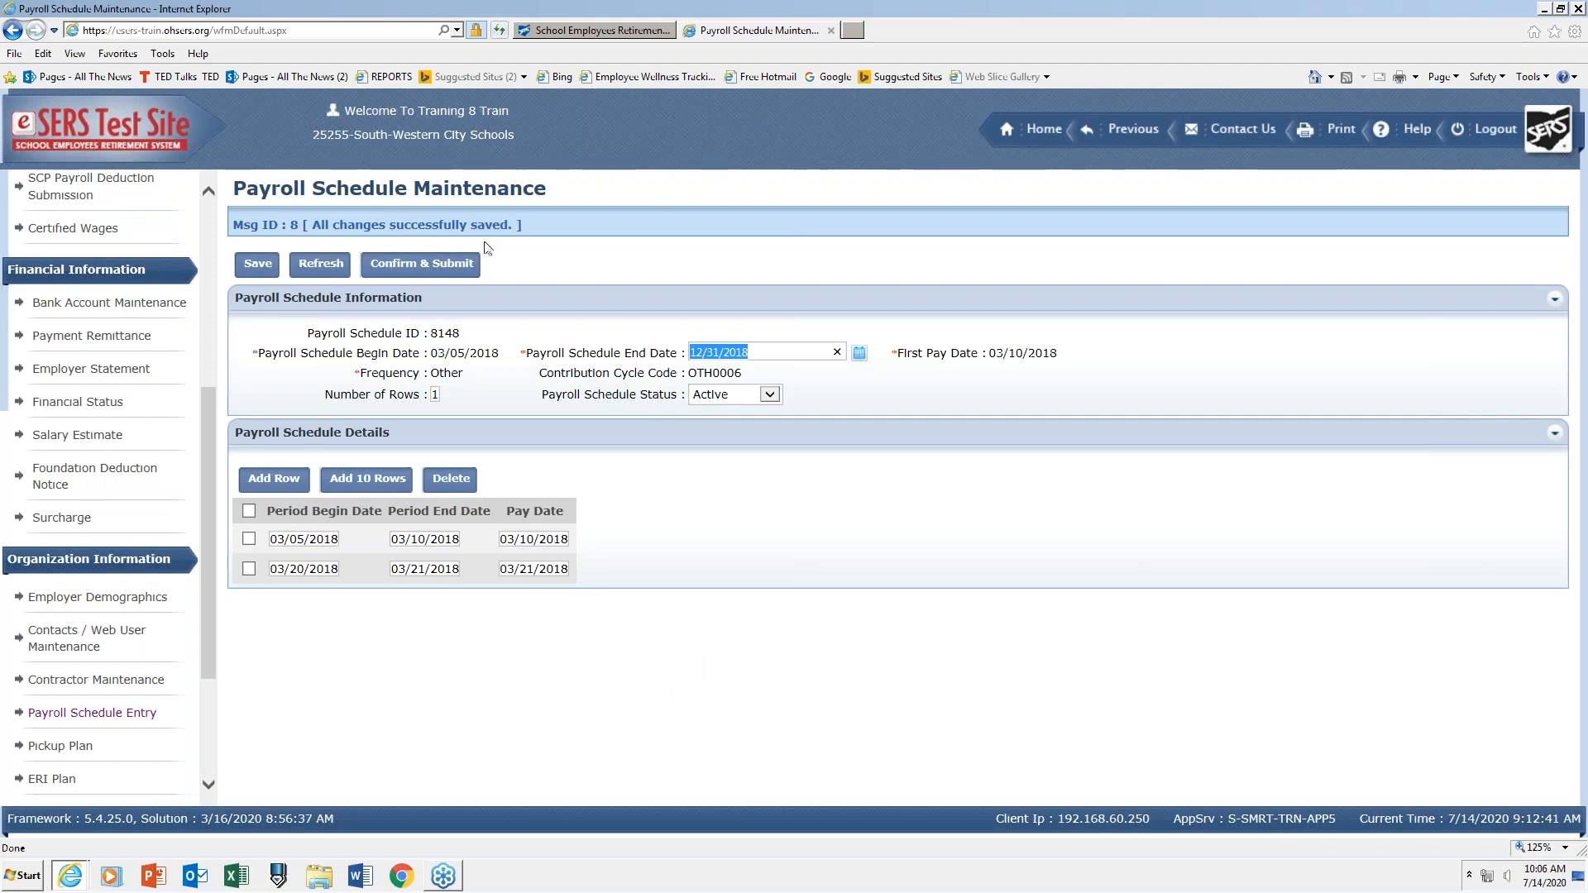
pyautogui.click(1133, 130)
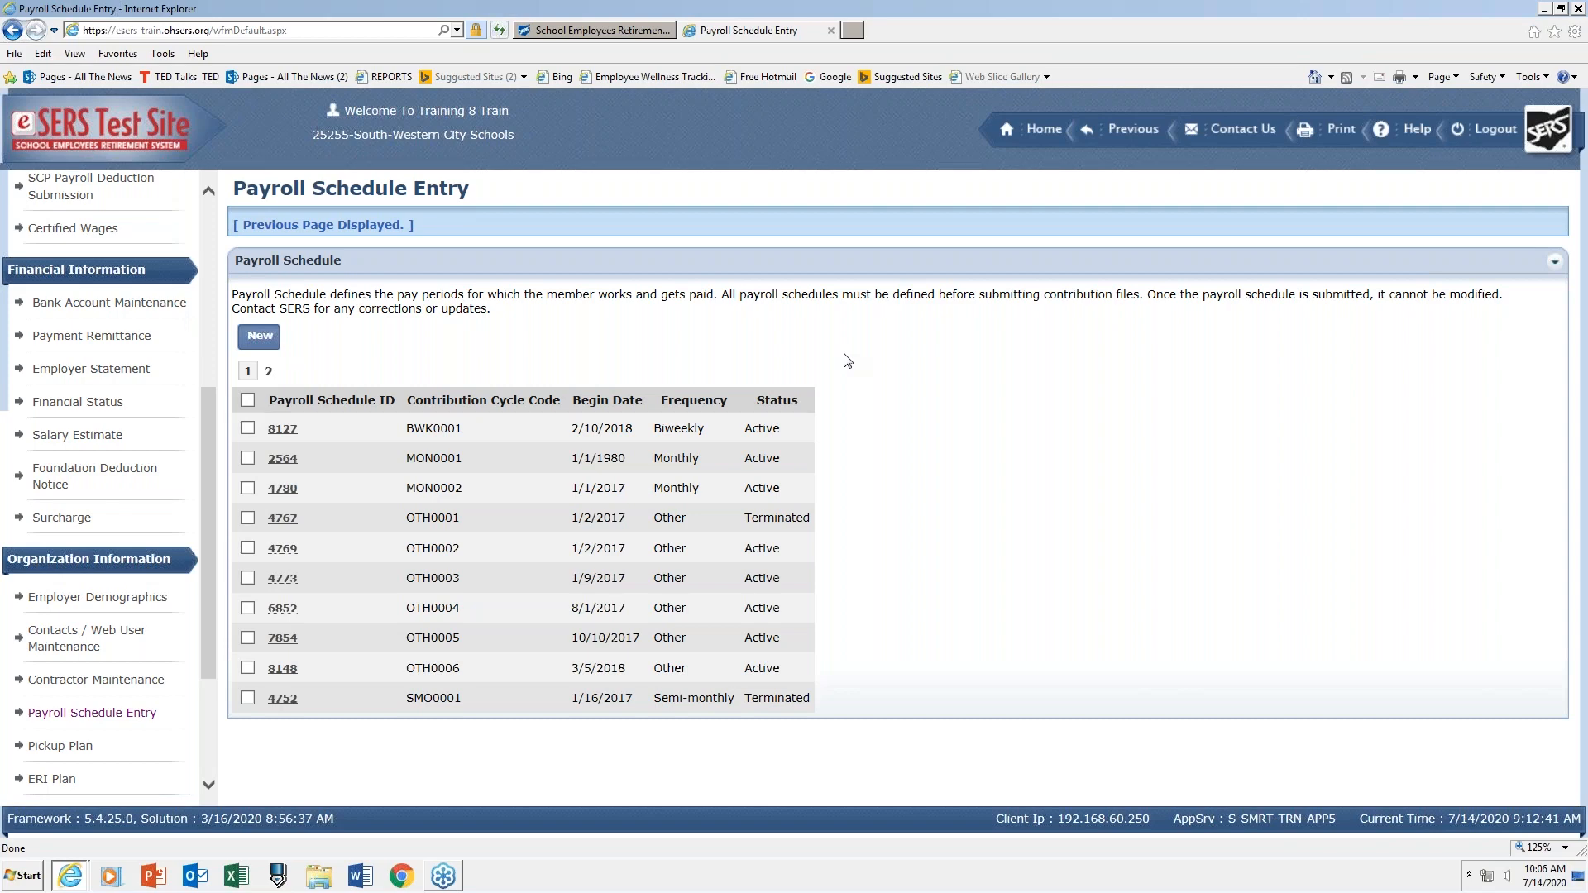
# Open biweekly schedule 8127 and scroll through its 2018 pay-period rows.
pyautogui.click(284, 431)
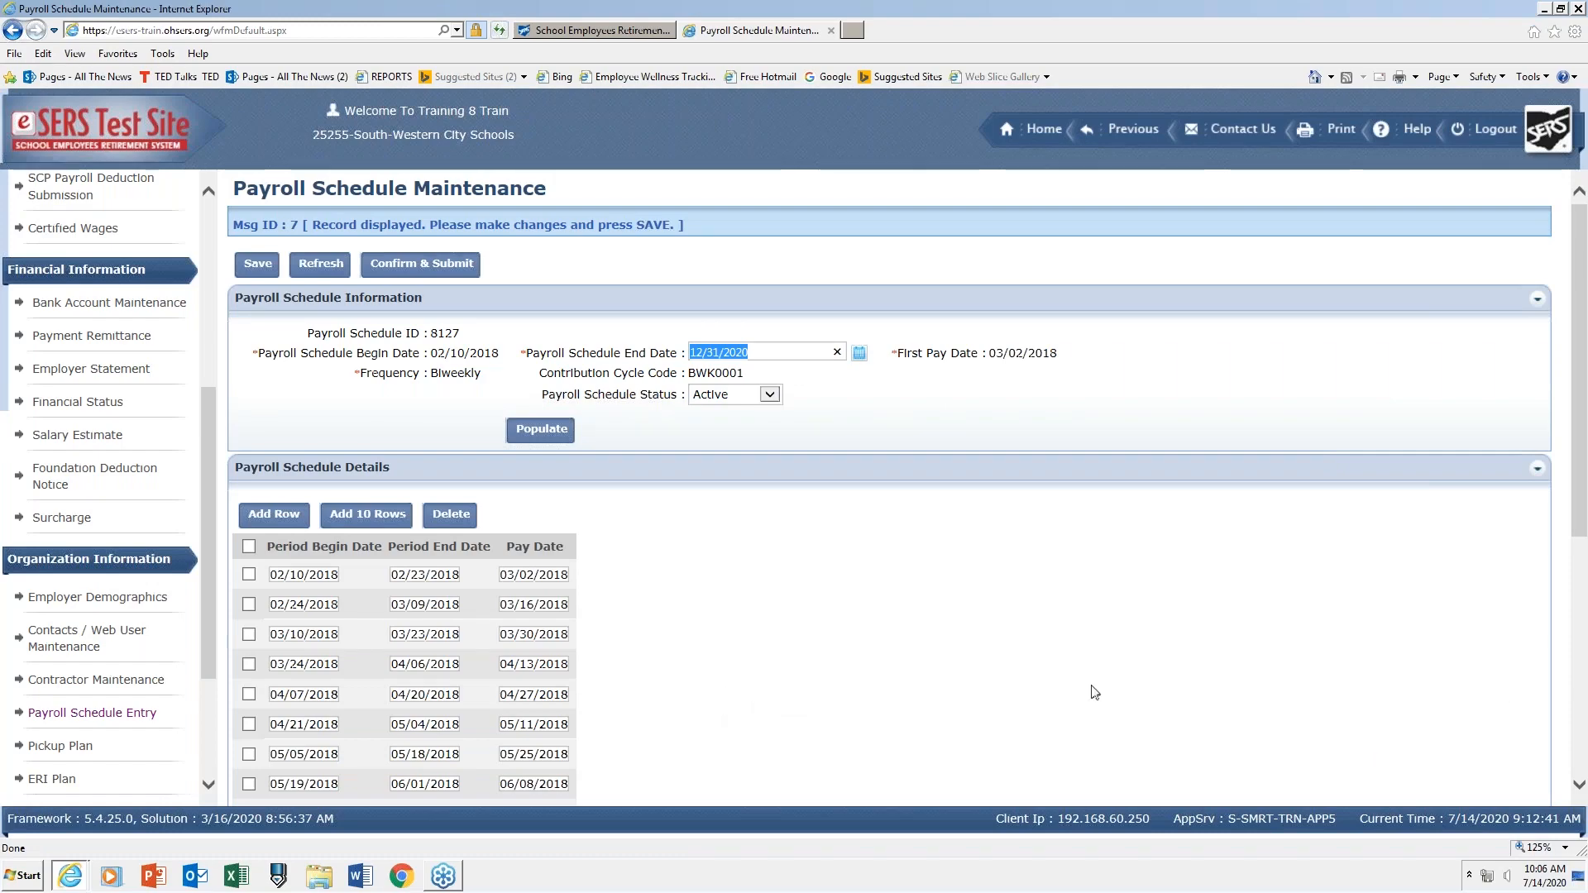
pyautogui.scroll(-4, 1580, 781)
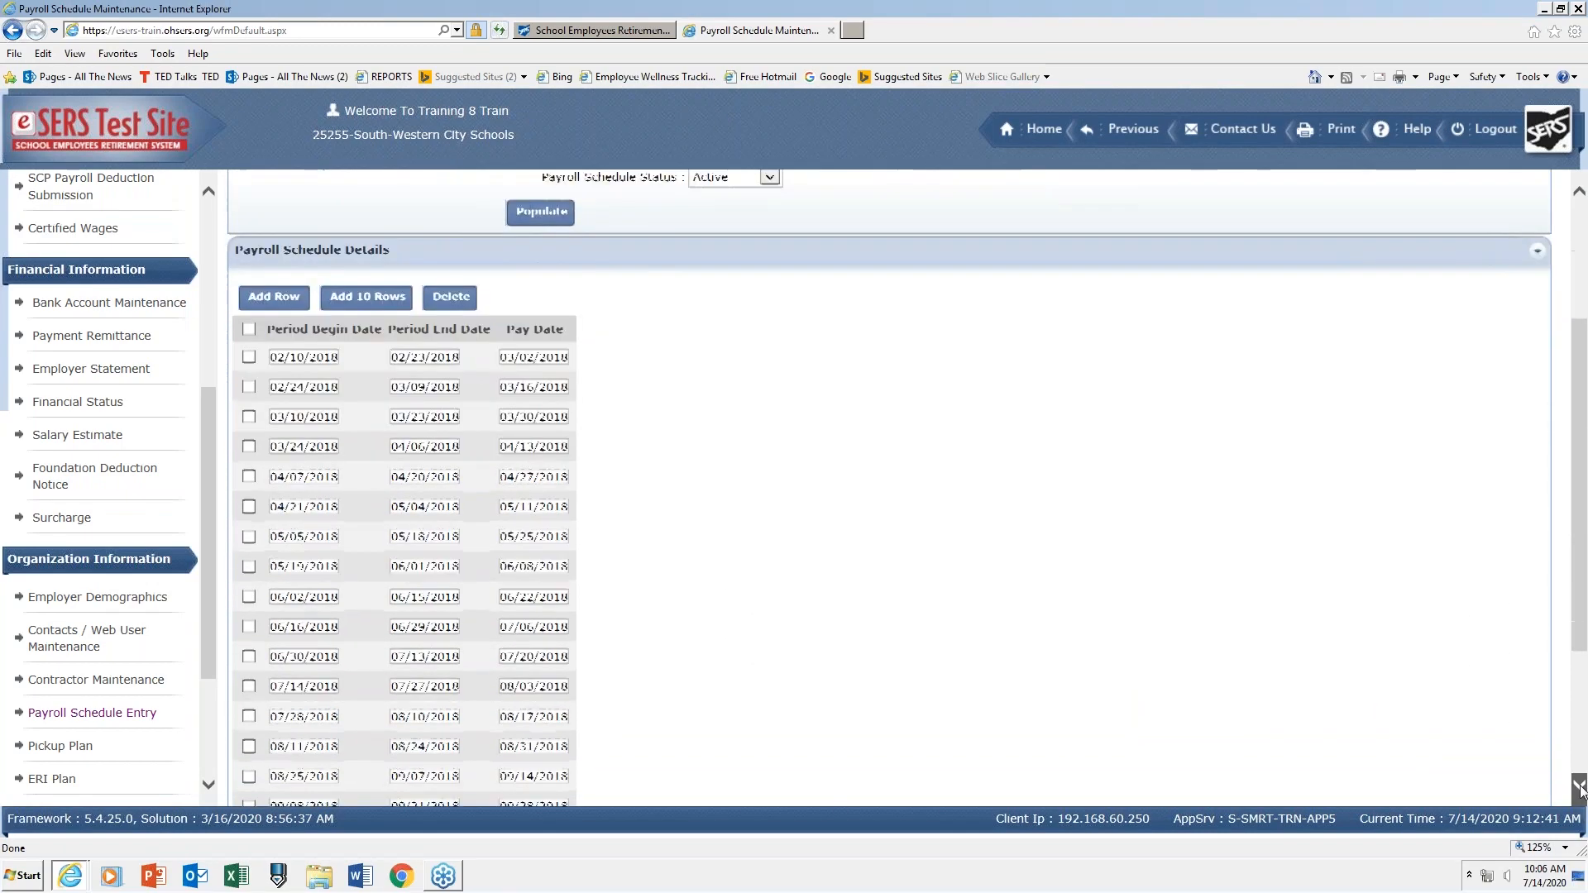
pyautogui.scroll(-2, 1580, 787)
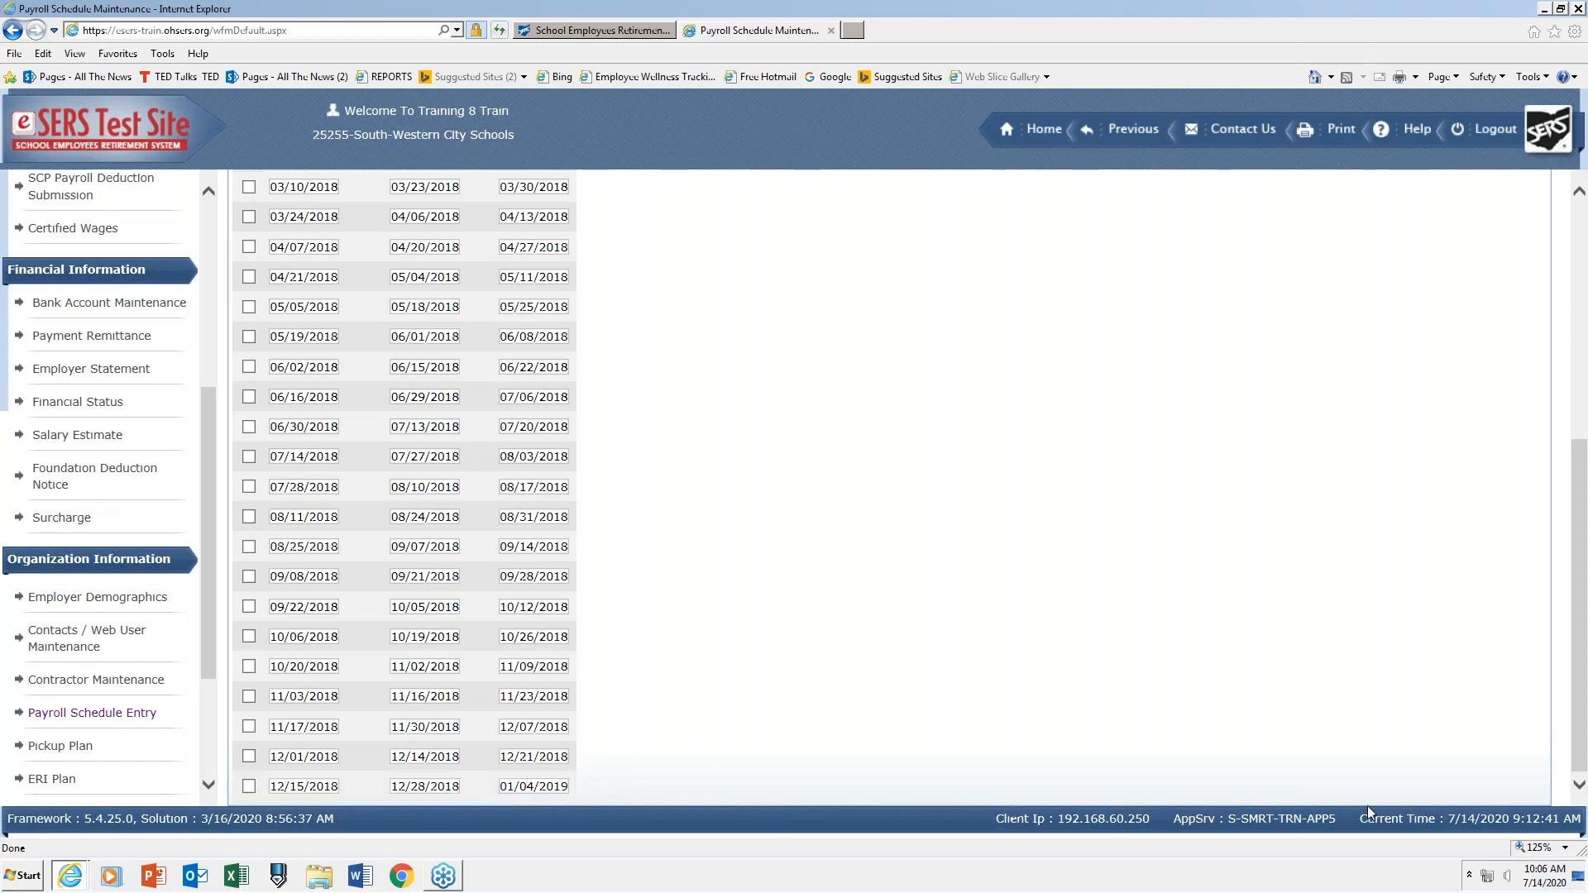
pyautogui.moveTo(1583, 763); pyautogui.dragTo(1583, 665)
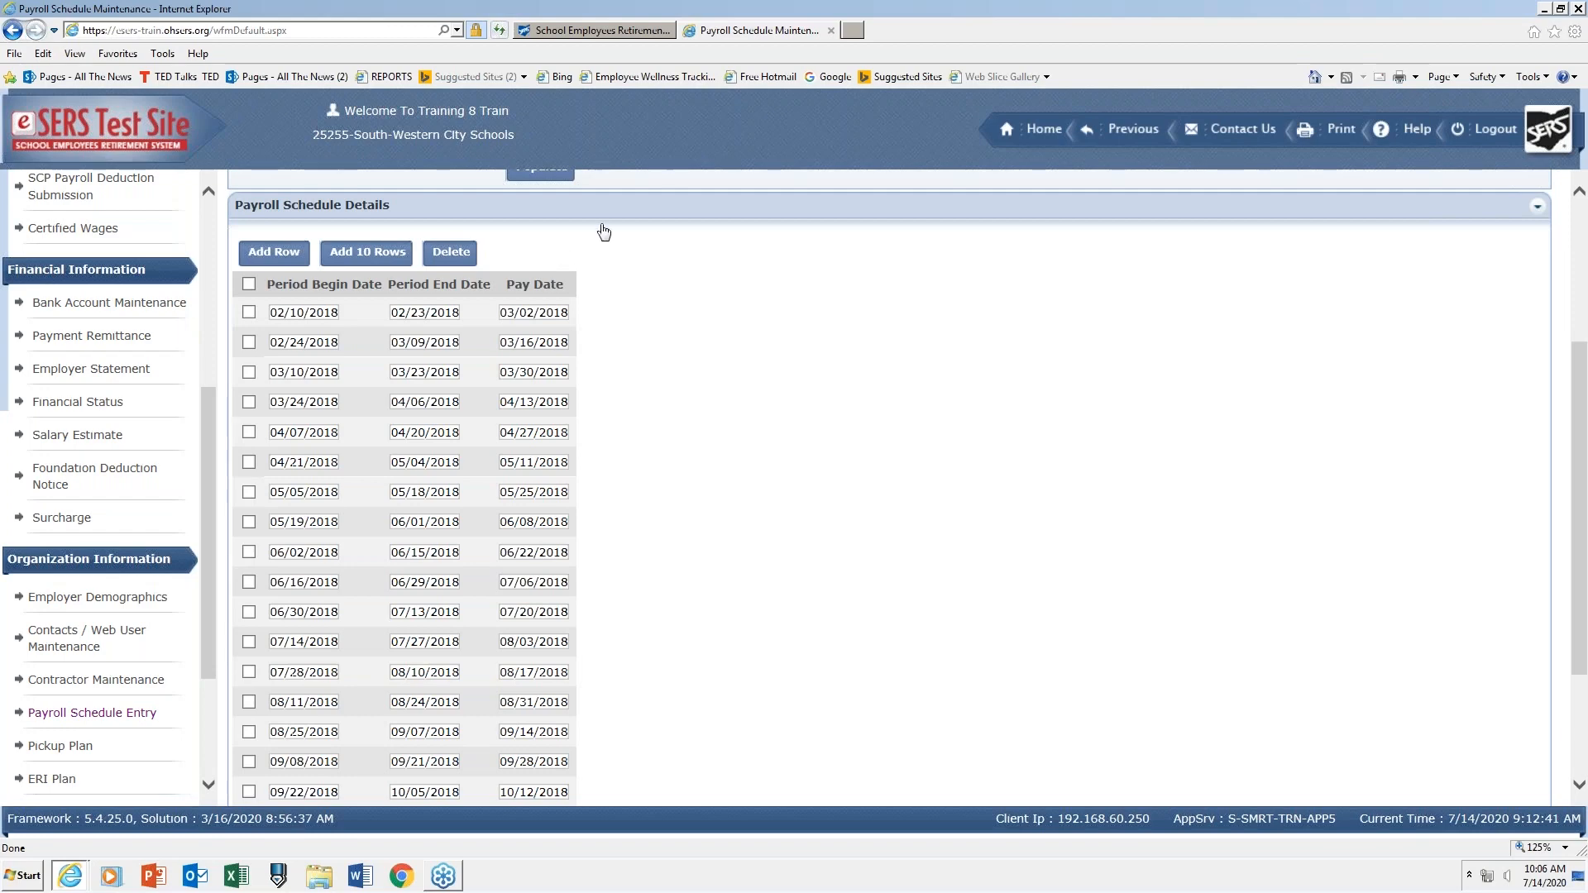
pyautogui.moveTo(1252, 386); pyautogui.dragTo(1249, 345)
pyautogui.moveTo(747, 394); pyautogui.dragTo(769, 333)
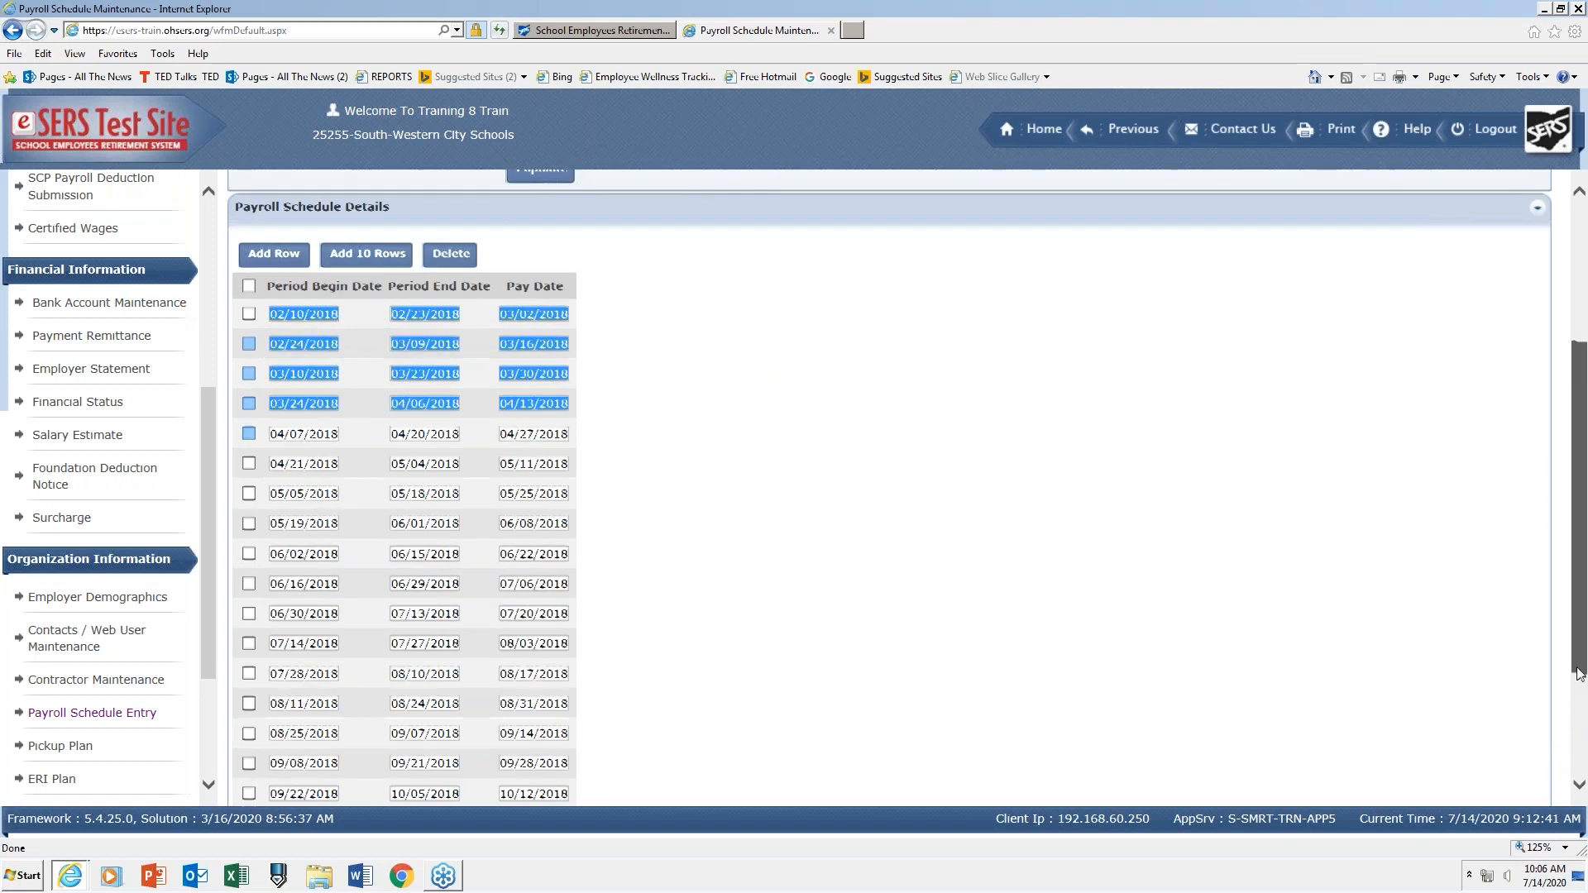
pyautogui.scroll(1, 1522, 728)
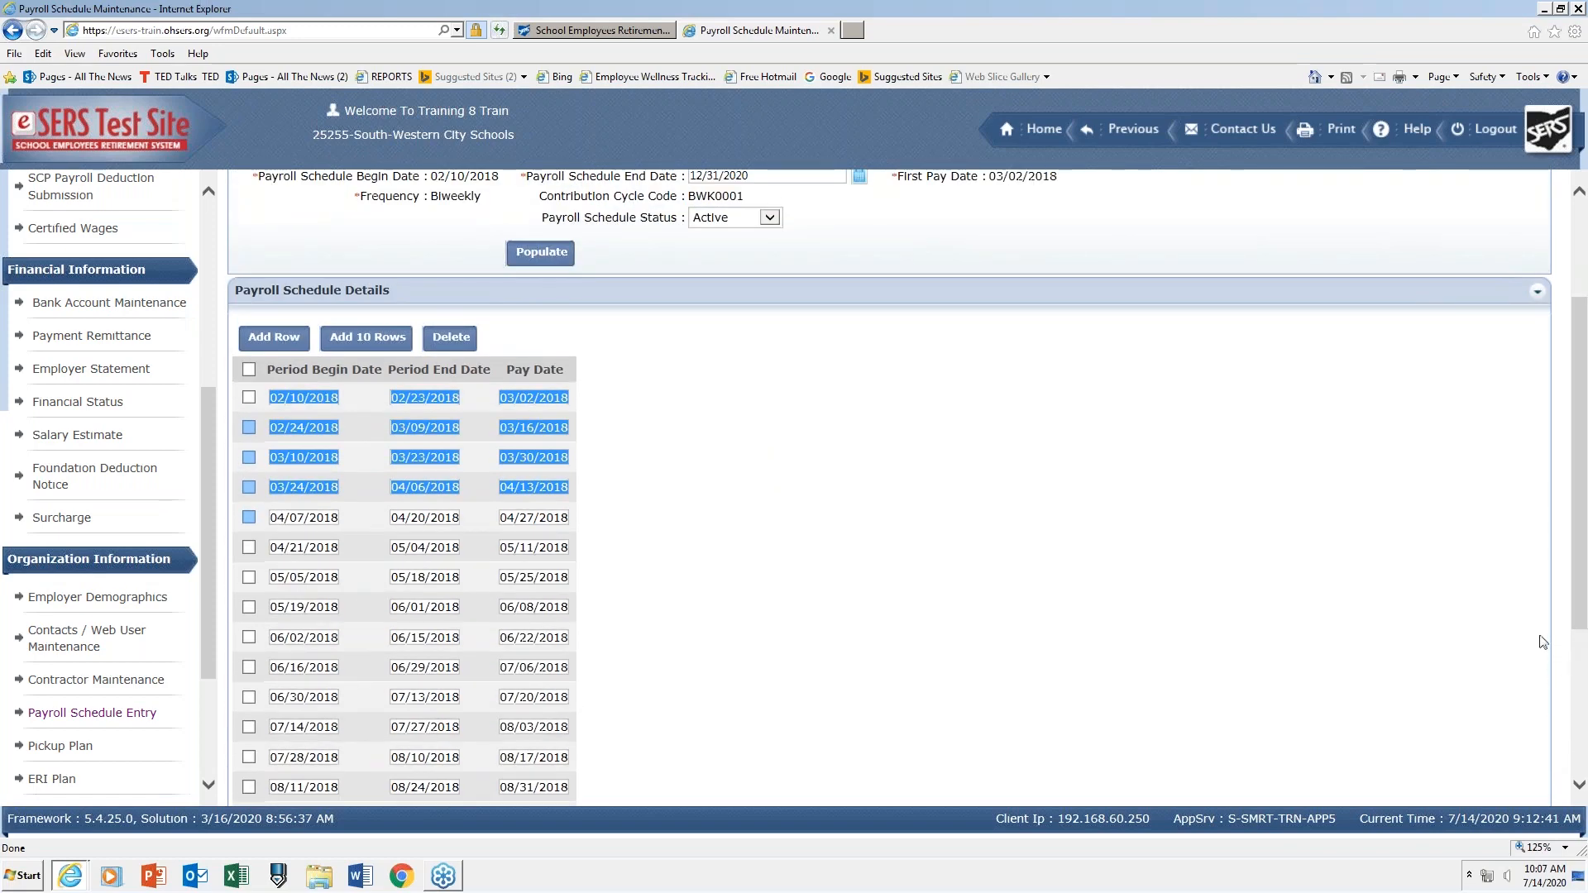
pyautogui.moveTo(1578, 631); pyautogui.dragTo(1555, 616)
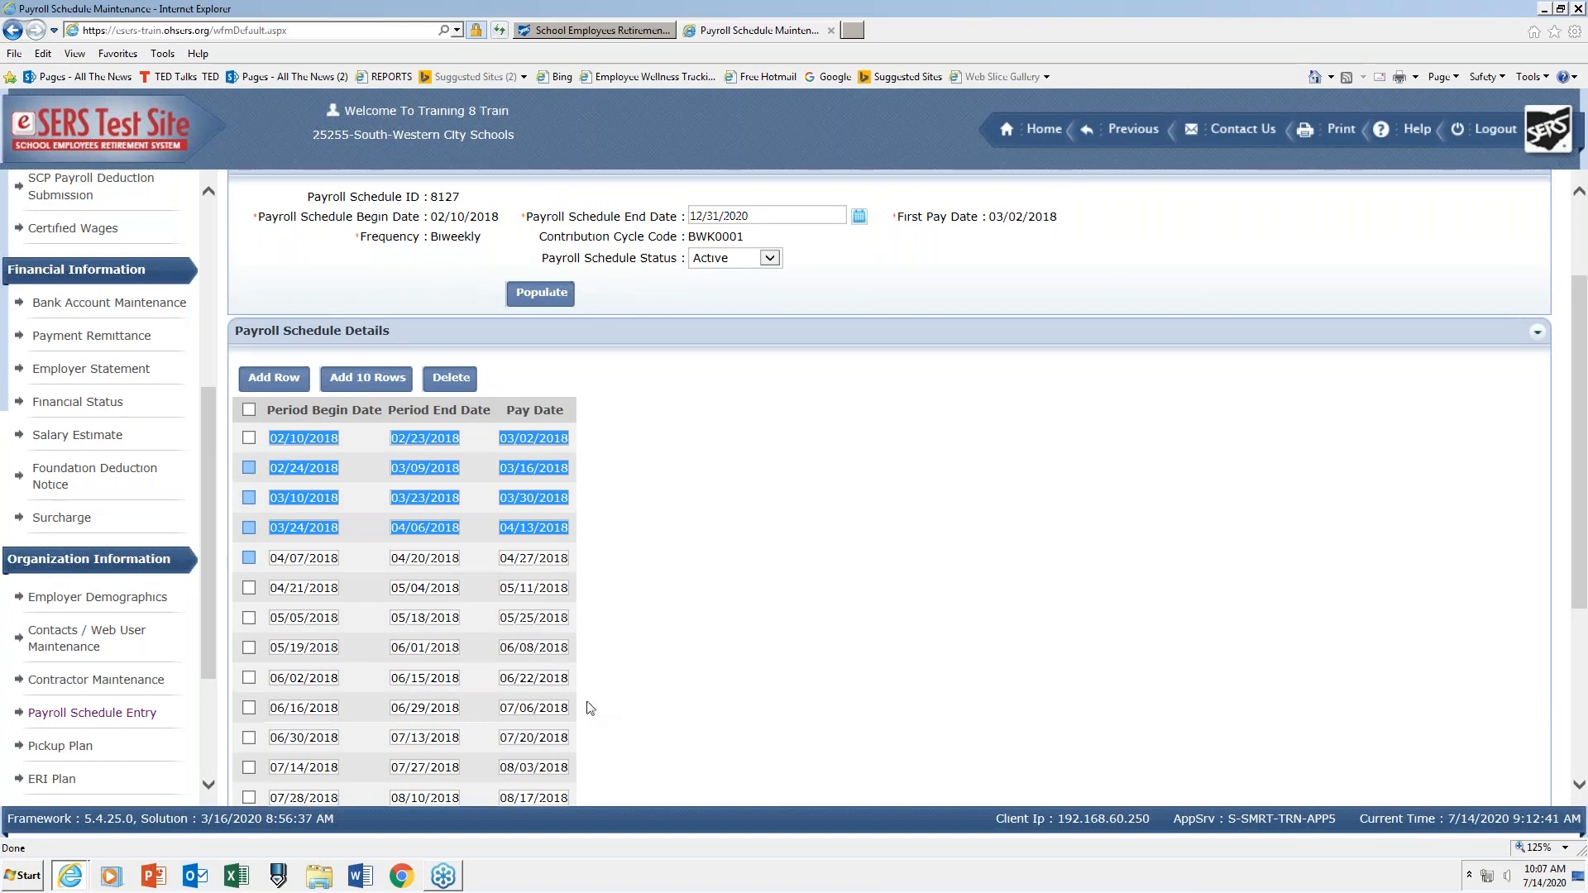
pyautogui.click(713, 385)
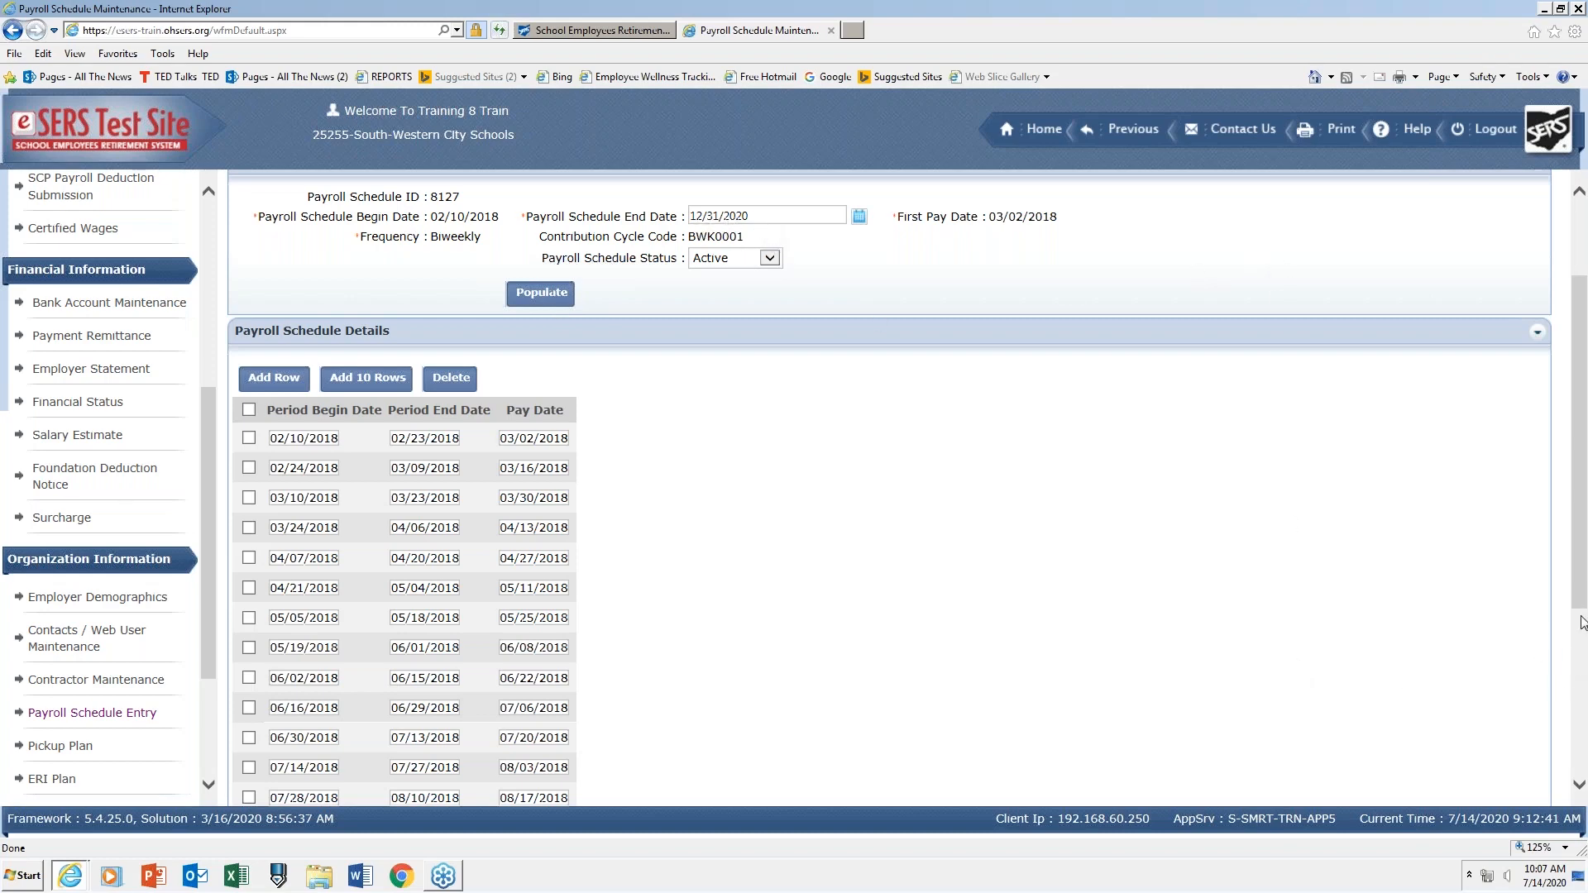
pyautogui.moveTo(1580, 606); pyautogui.dragTo(1580, 594)
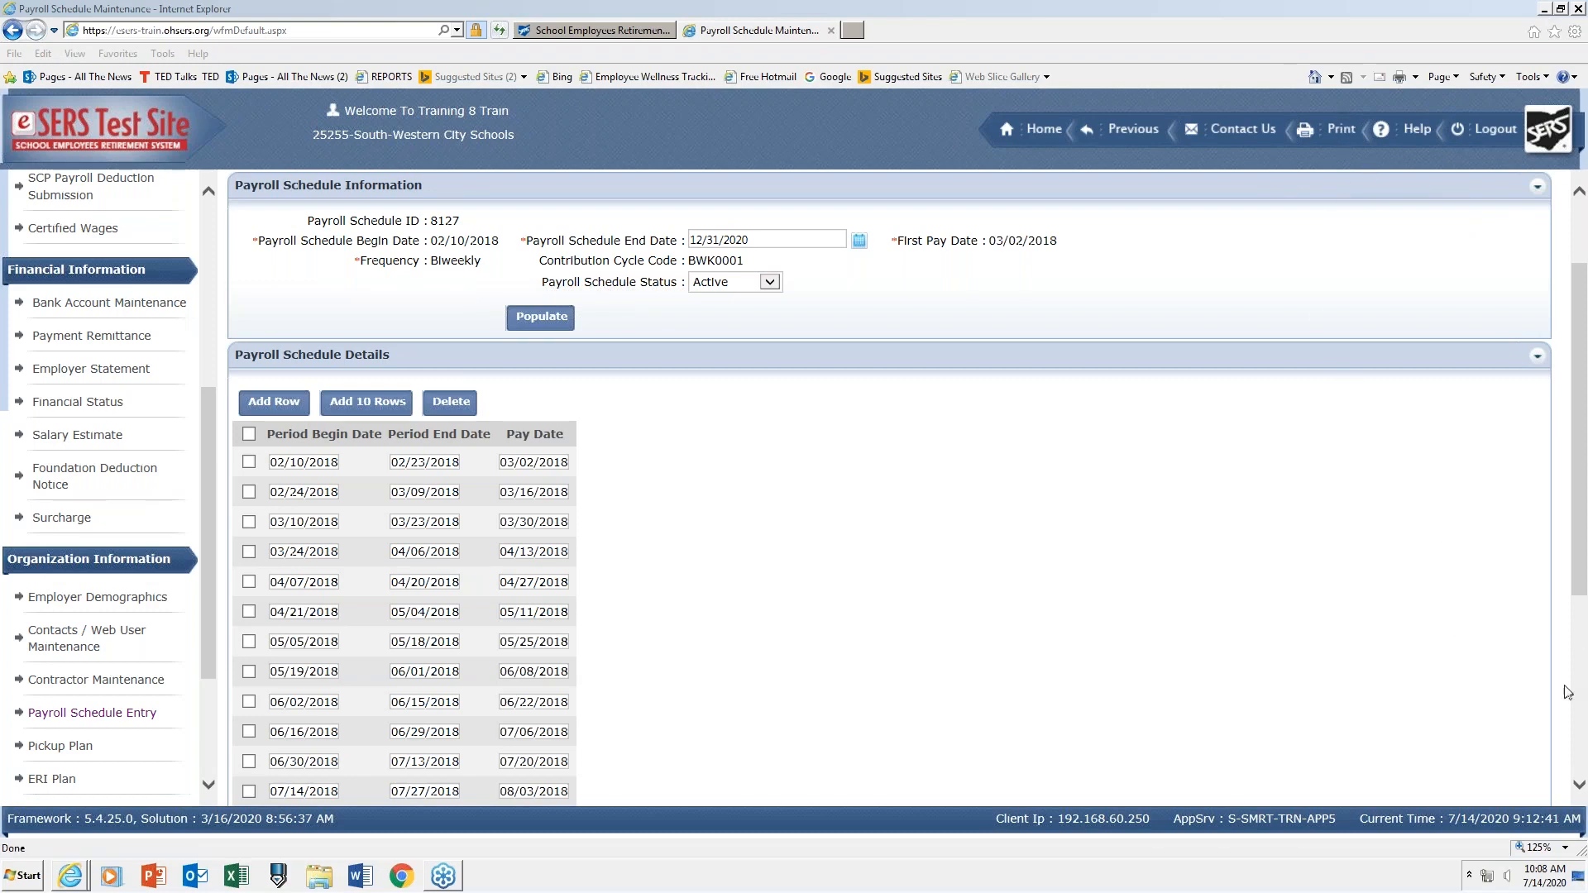
pyautogui.scroll(-3, 1580, 657)
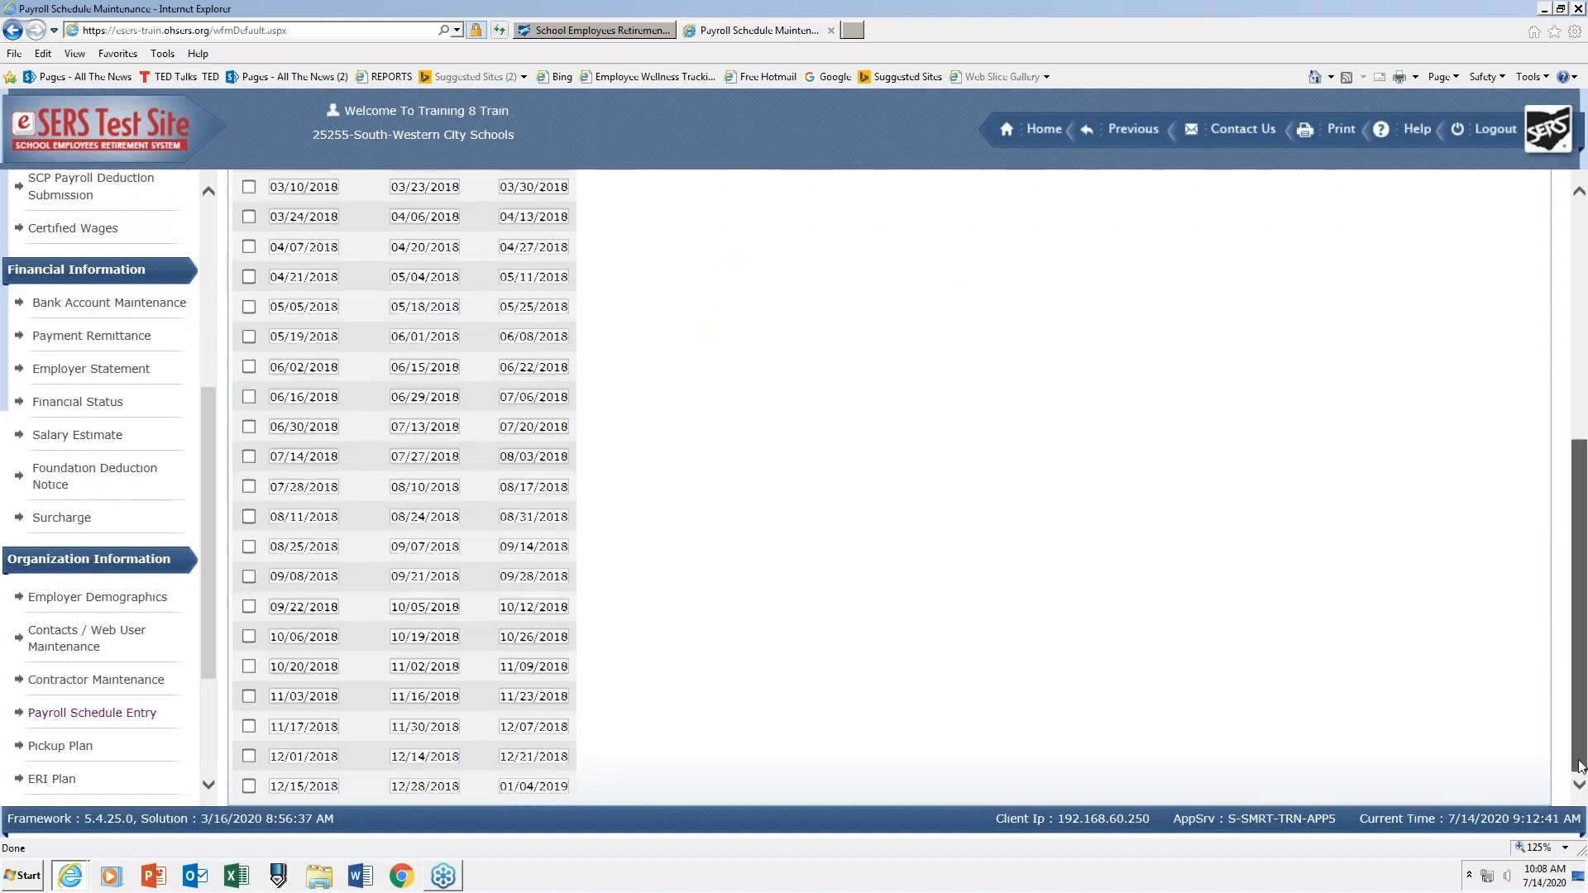
pyautogui.scroll(2, 1583, 693)
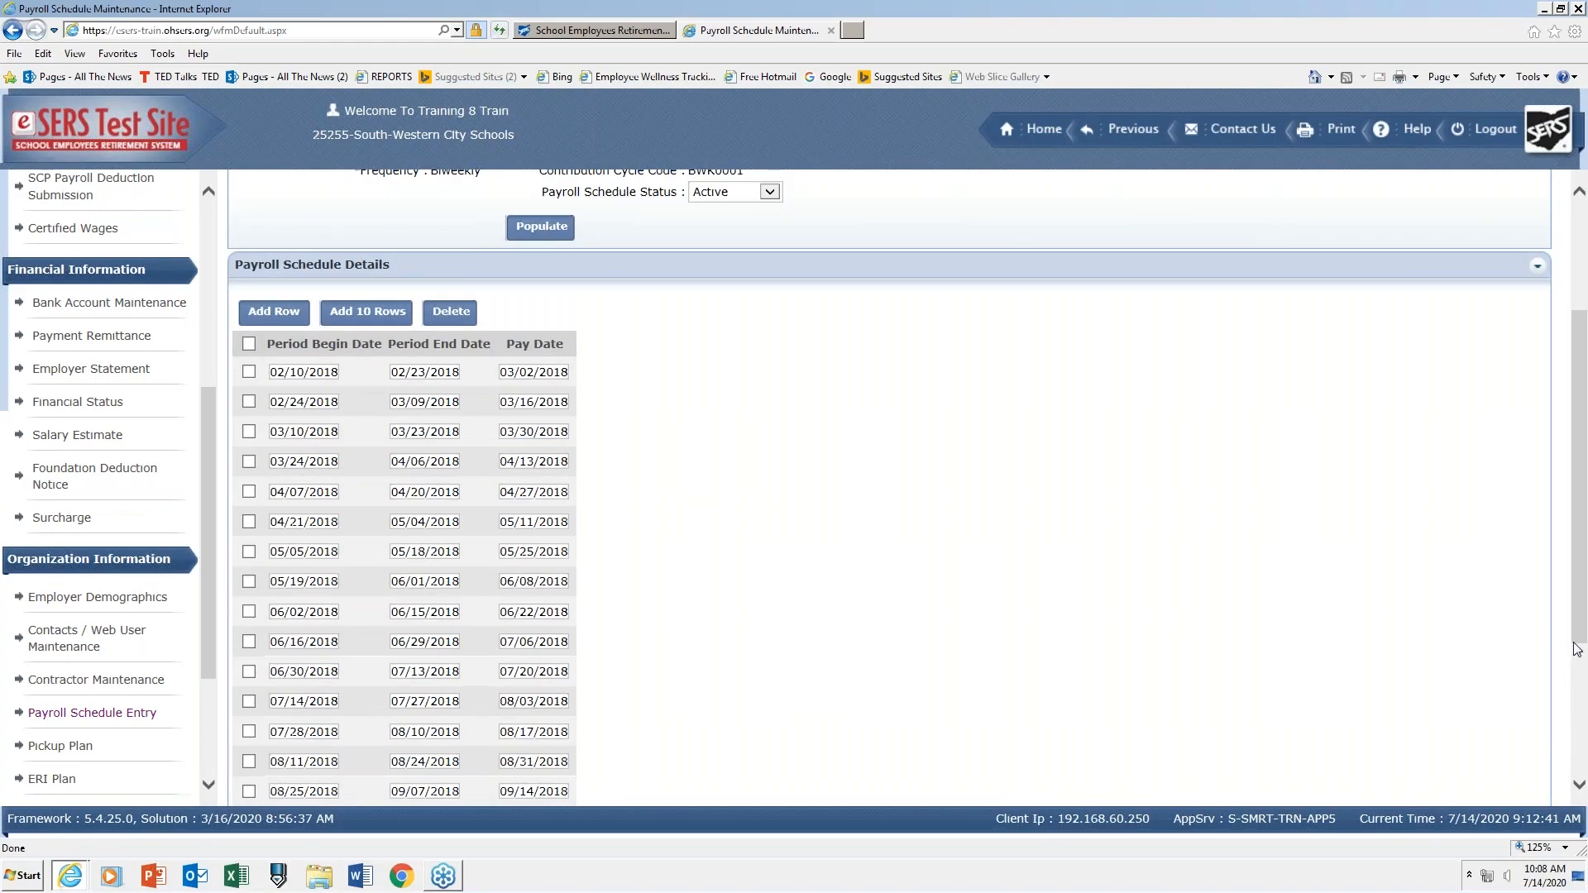
pyautogui.scroll(1, 1579, 645)
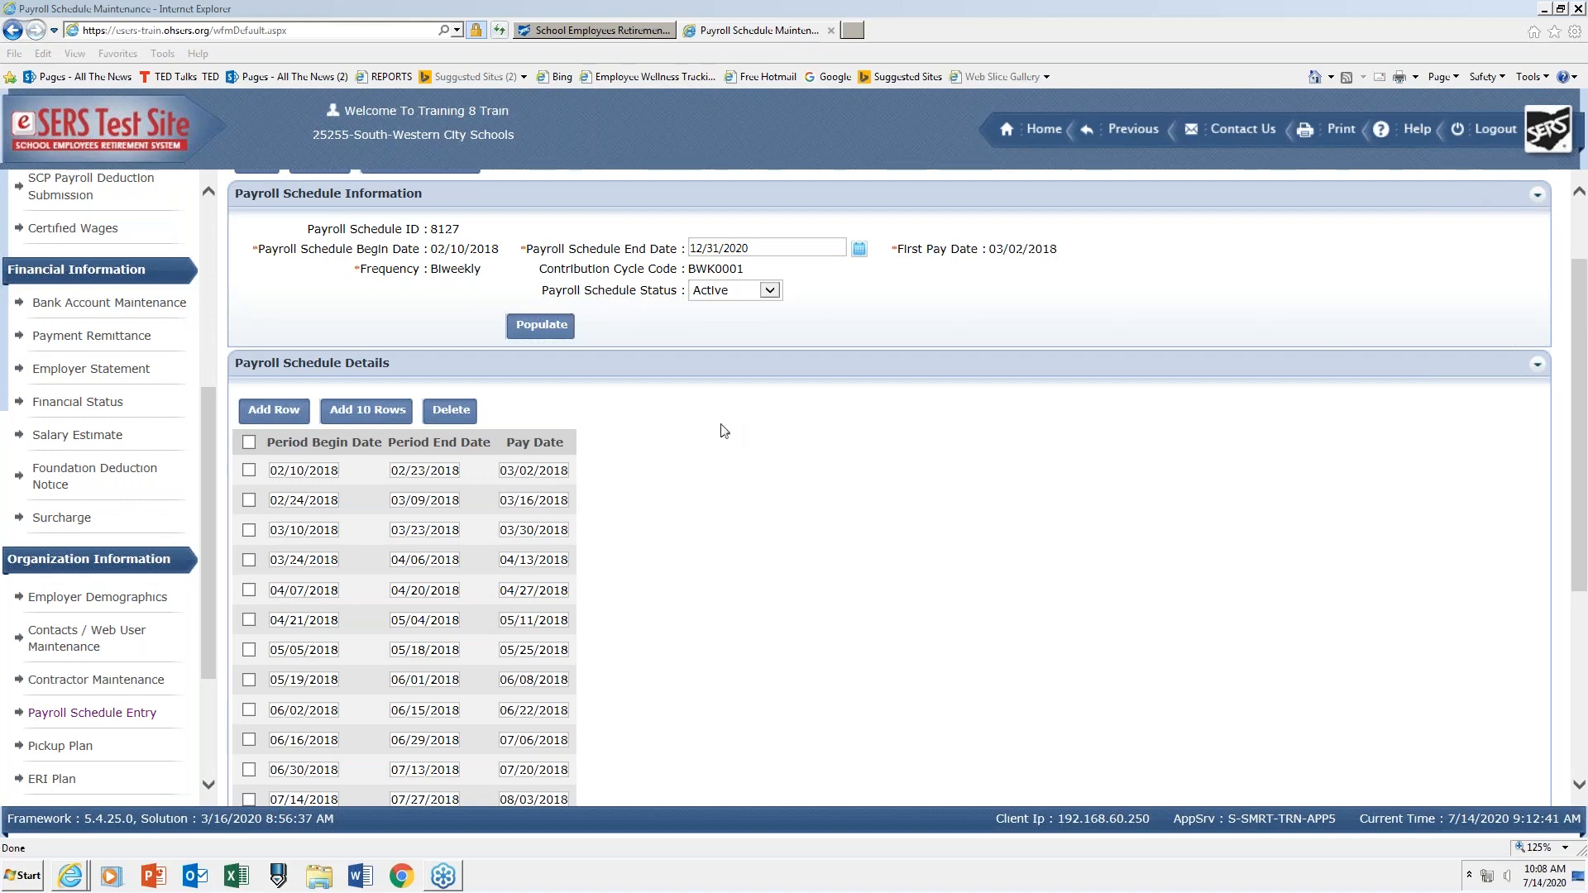
pyautogui.moveTo(1581, 430); pyautogui.dragTo(1586, 365)
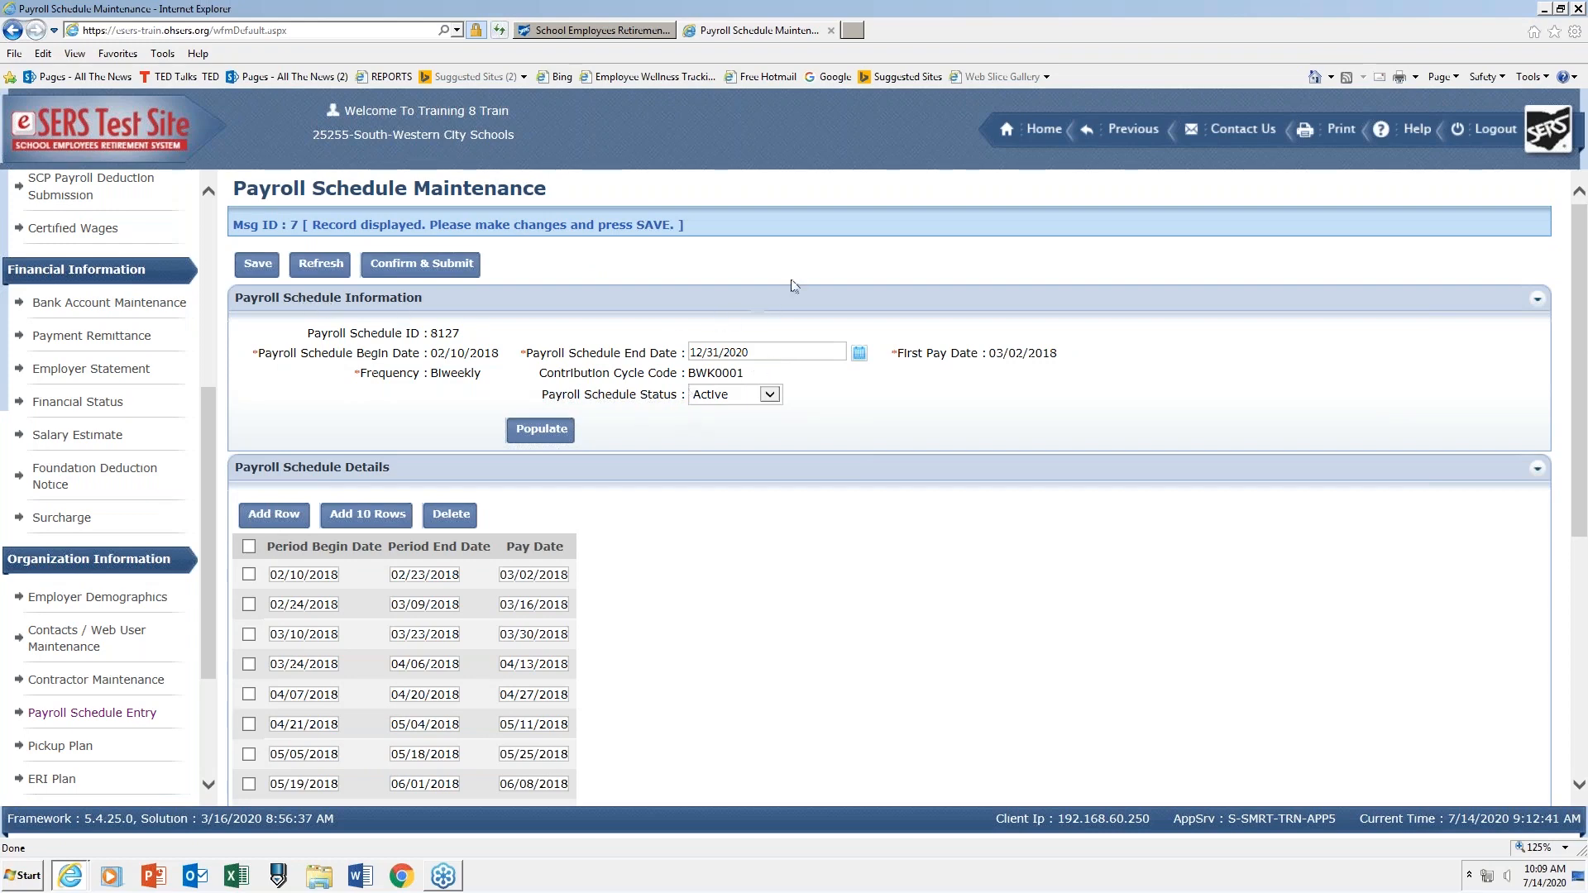
# Generate pay periods up to the end date and edit the 02/01/2019 pay date.
pyautogui.click(552, 430)
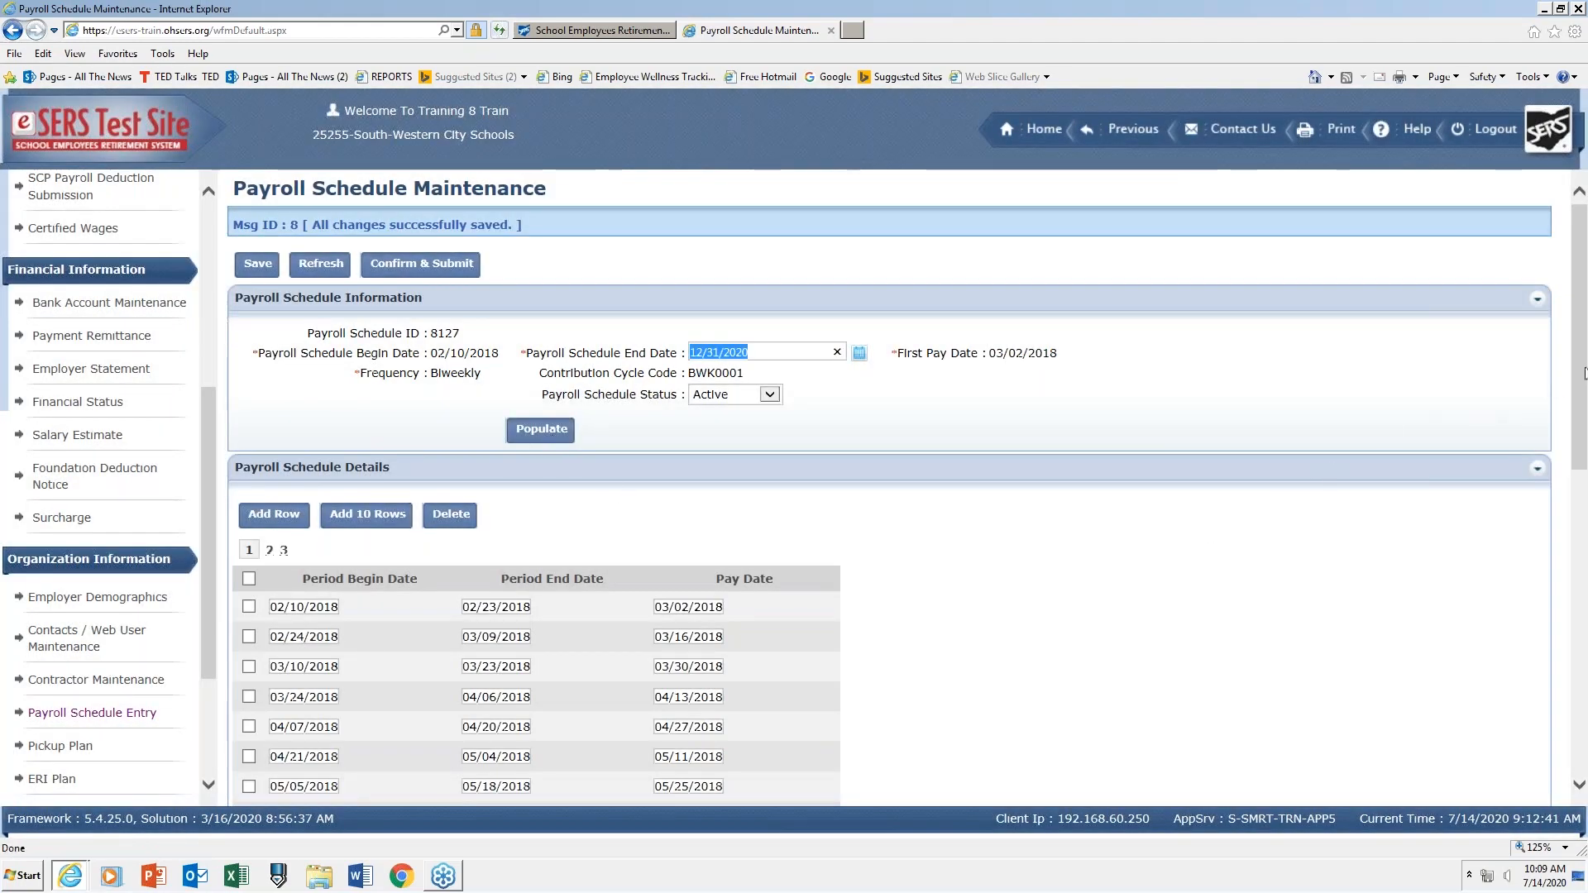
pyautogui.moveTo(1583, 373); pyautogui.dragTo(1583, 674)
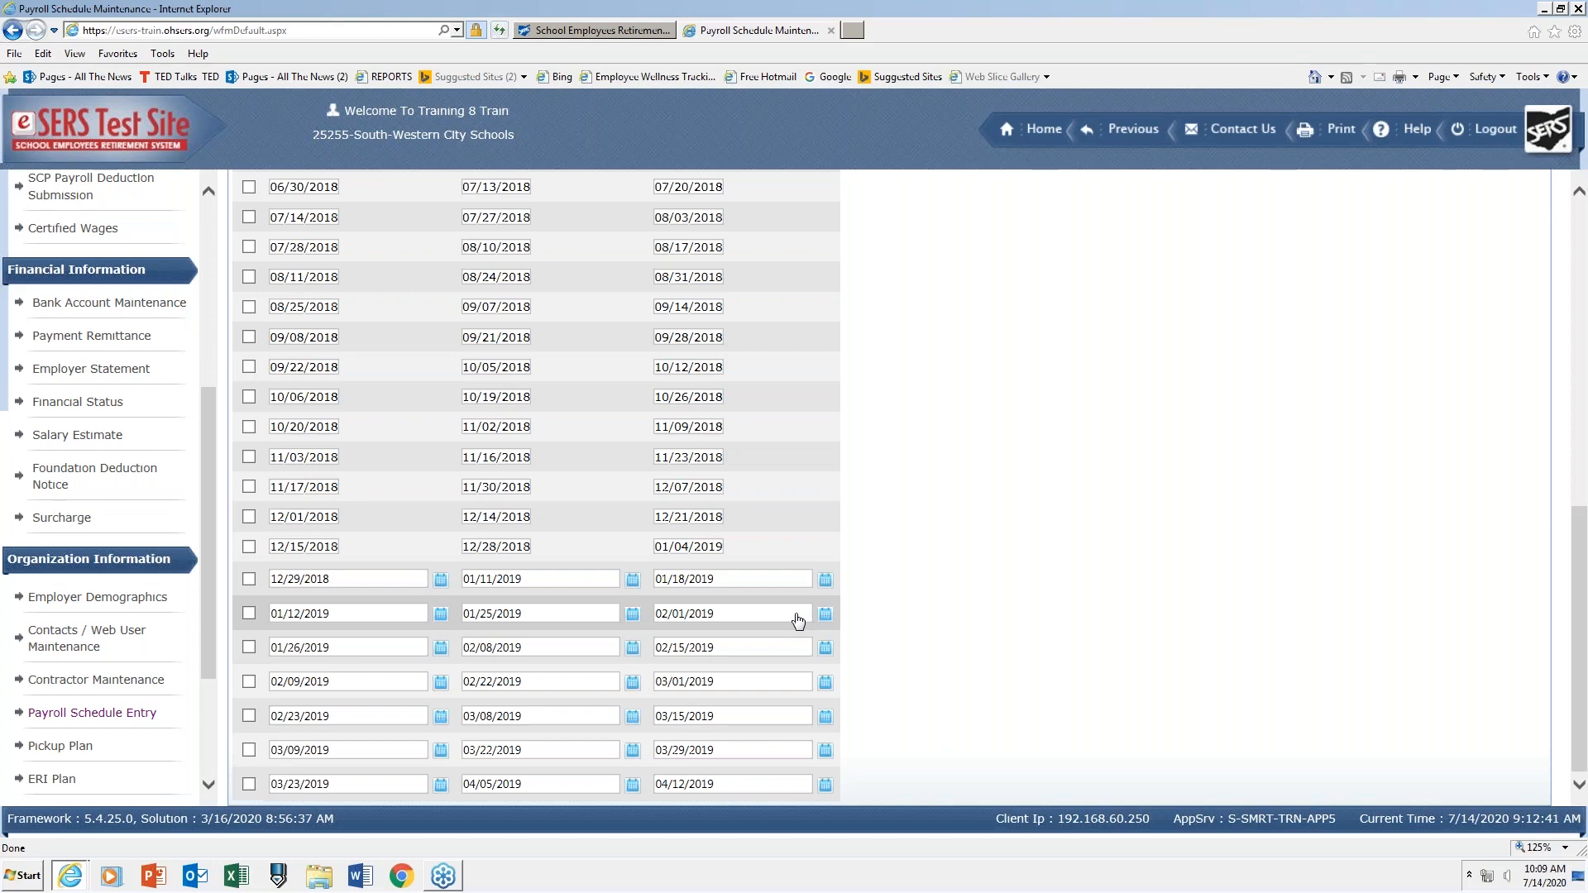
pyautogui.click(740, 618)
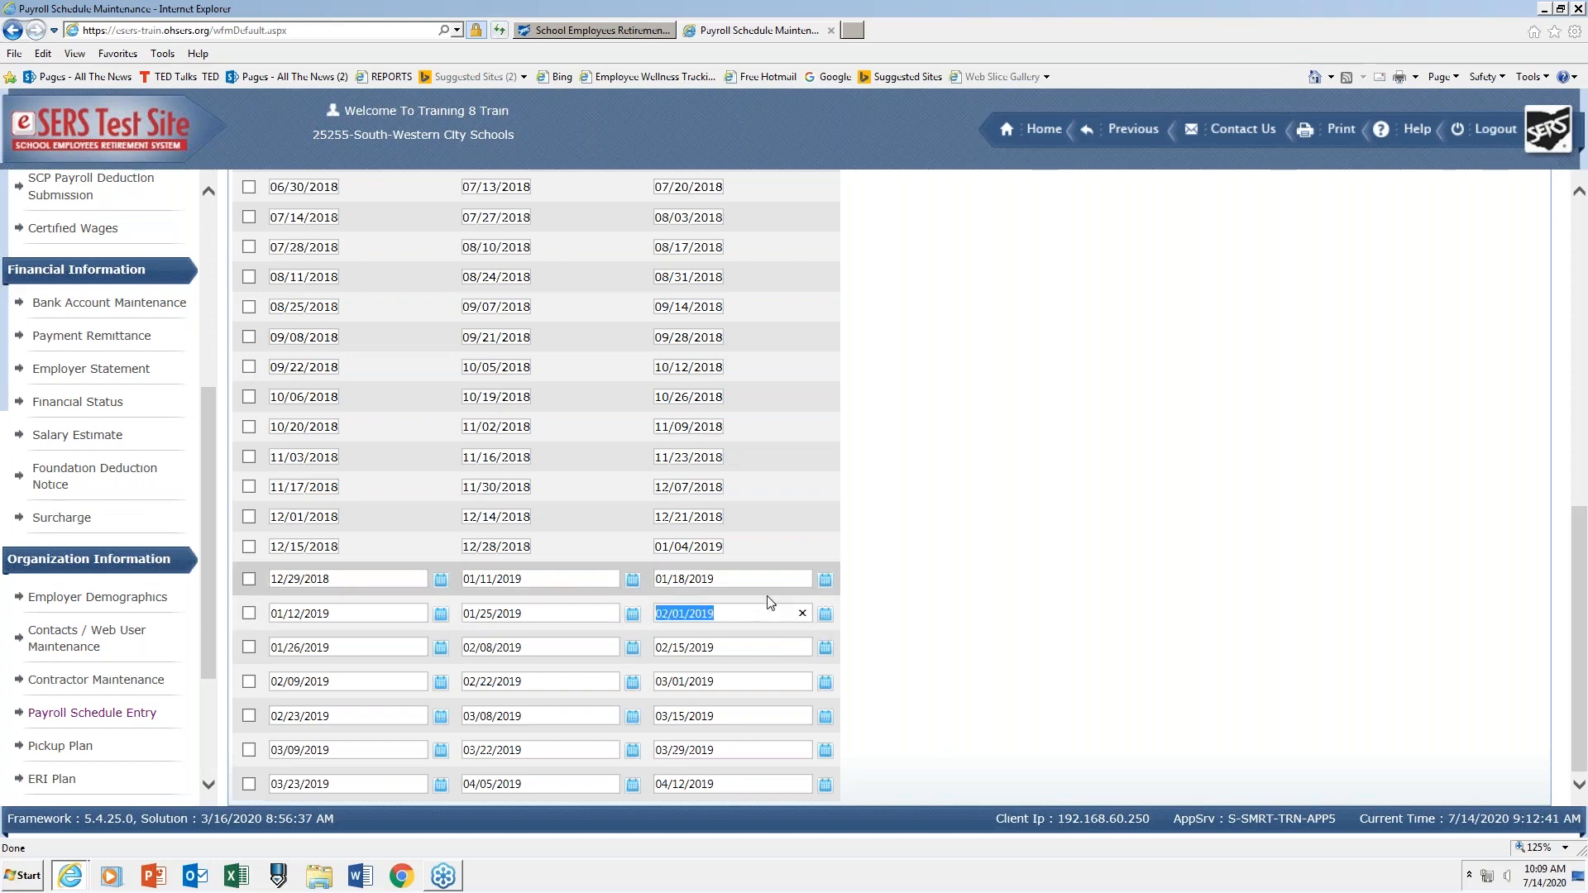
pyautogui.write('02/02/201')
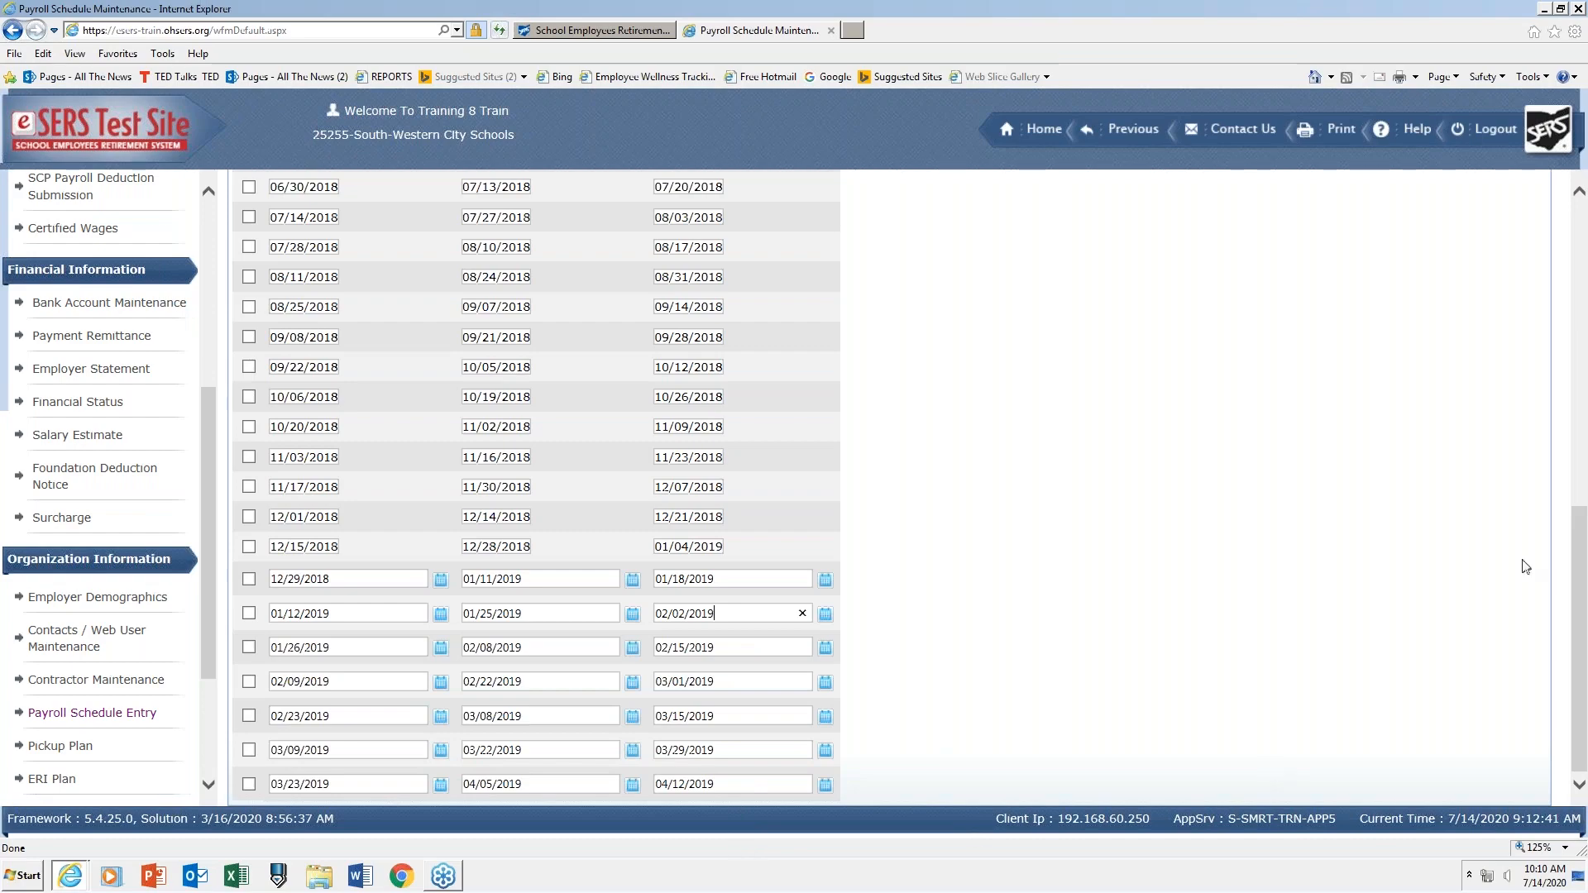
pyautogui.scroll(10, 1566, 569)
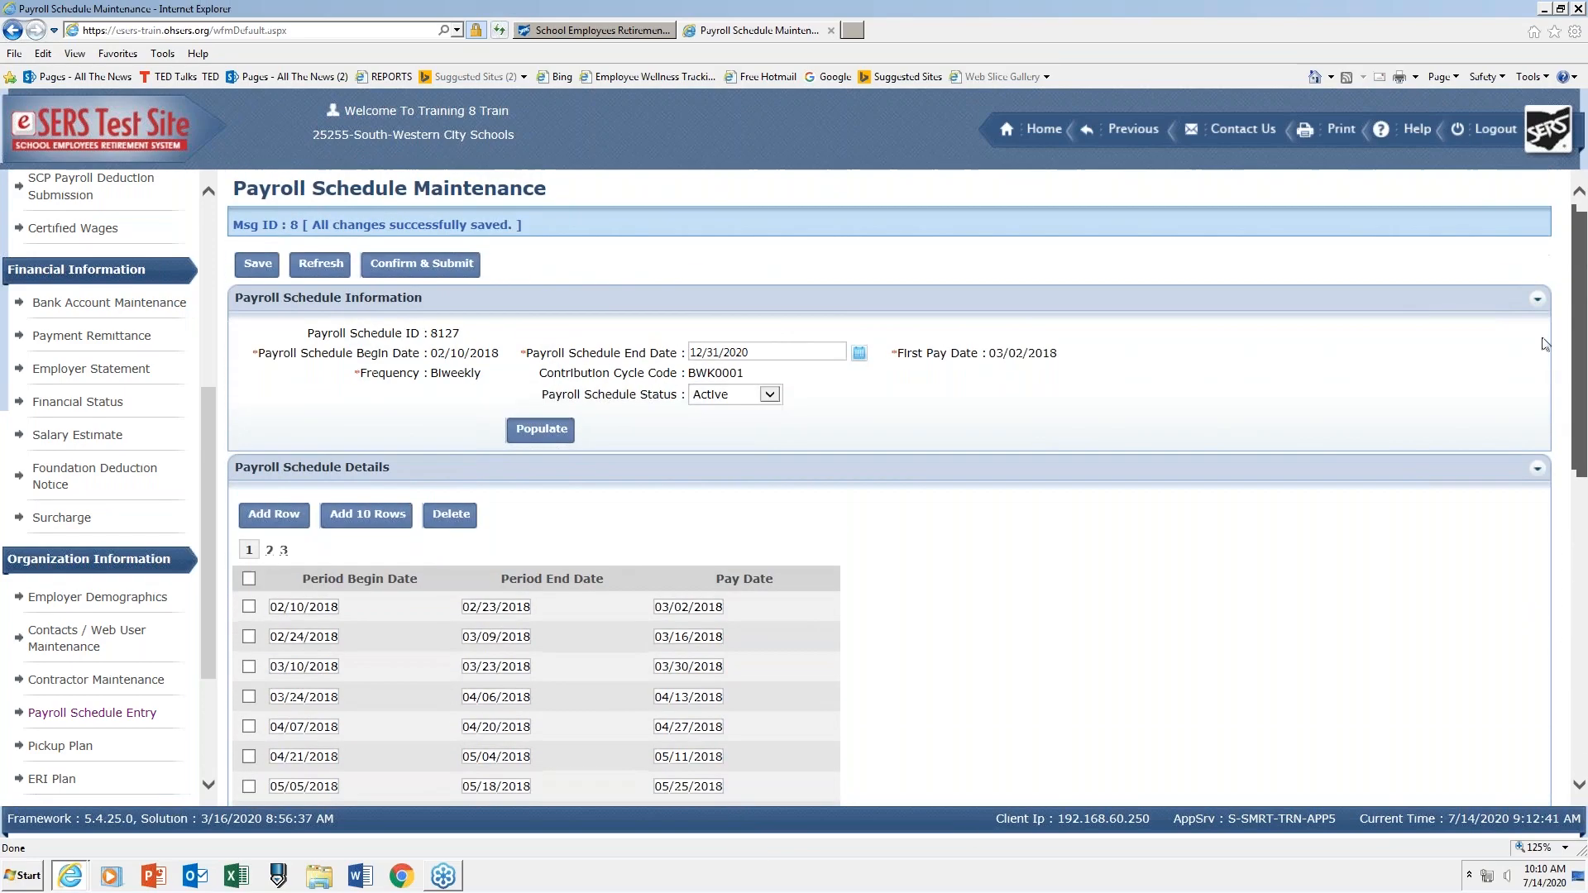
# Save schedule 8127 and scroll through the table to check the rows.
pyautogui.click(255, 263)
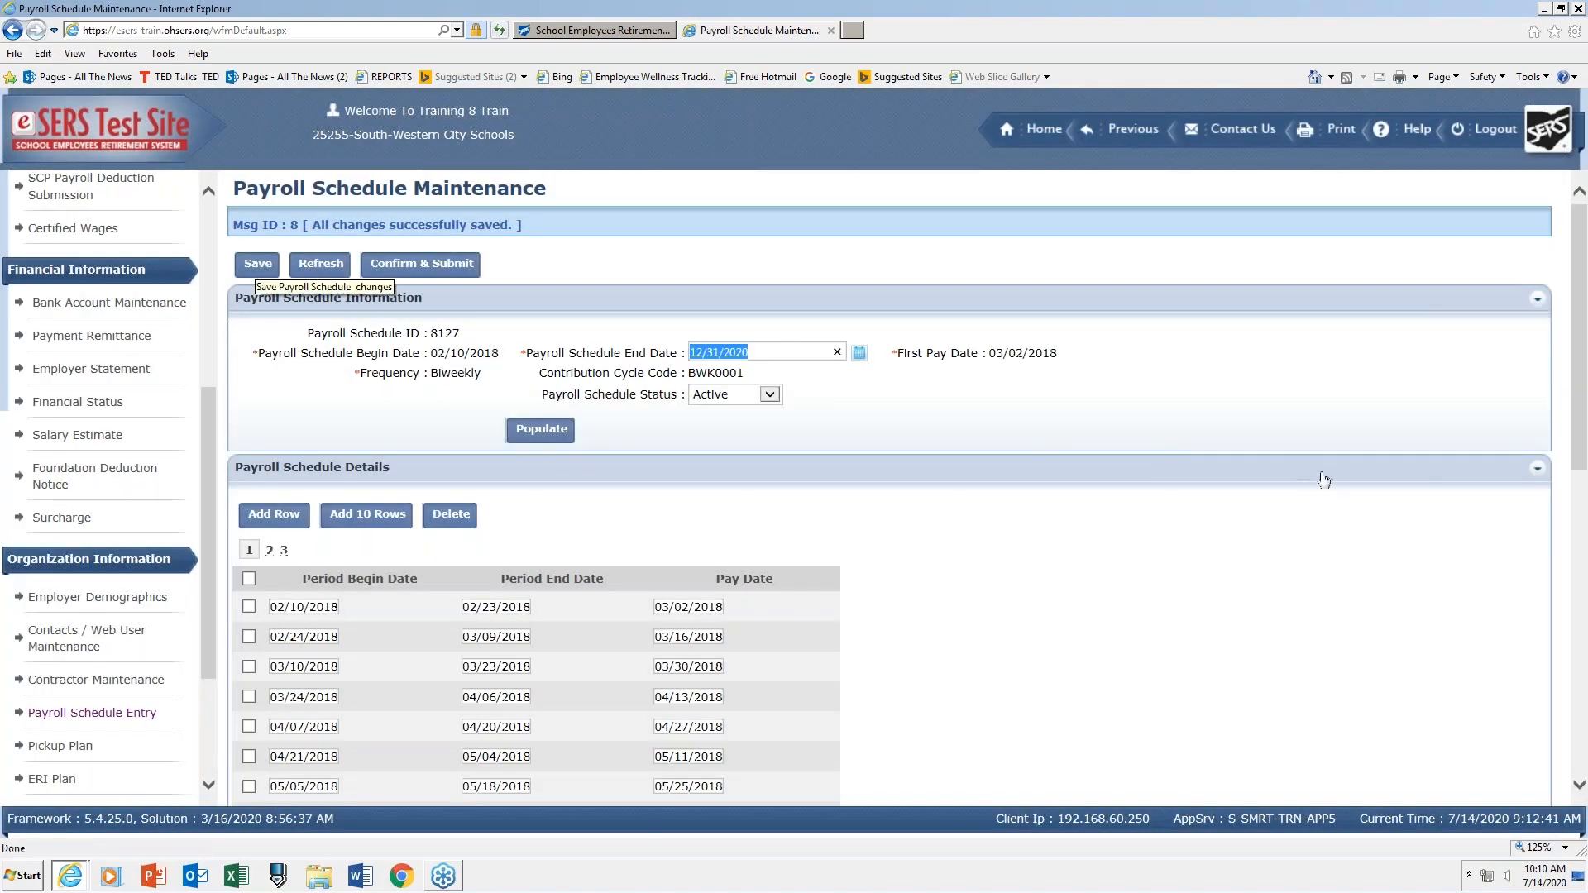
pyautogui.scroll(-7, 1558, 423)
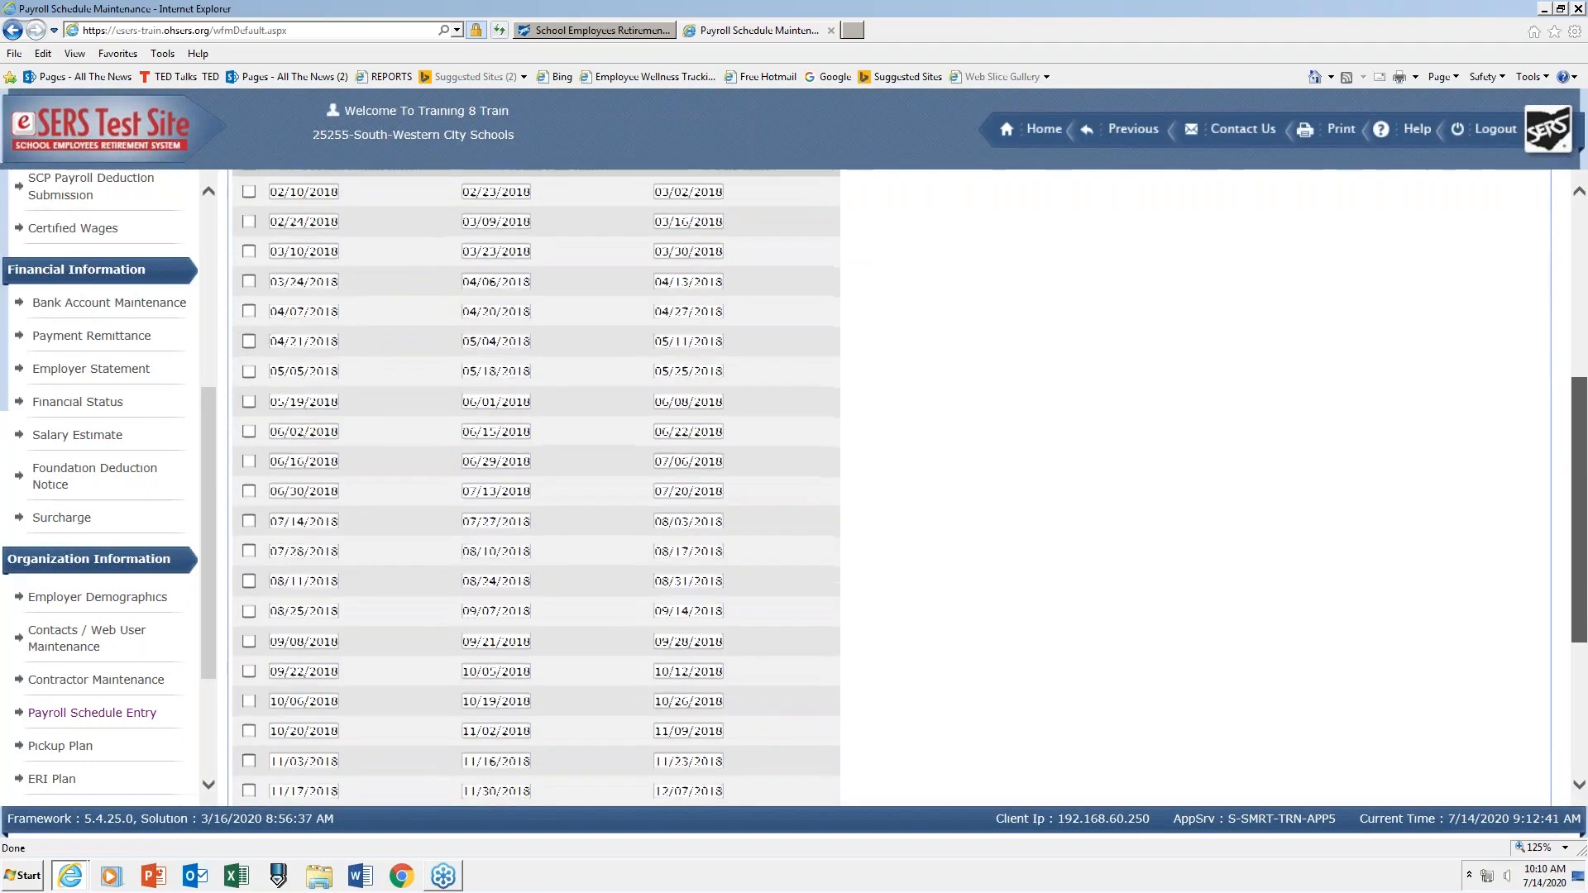
pyautogui.scroll(-2, 910, 488)
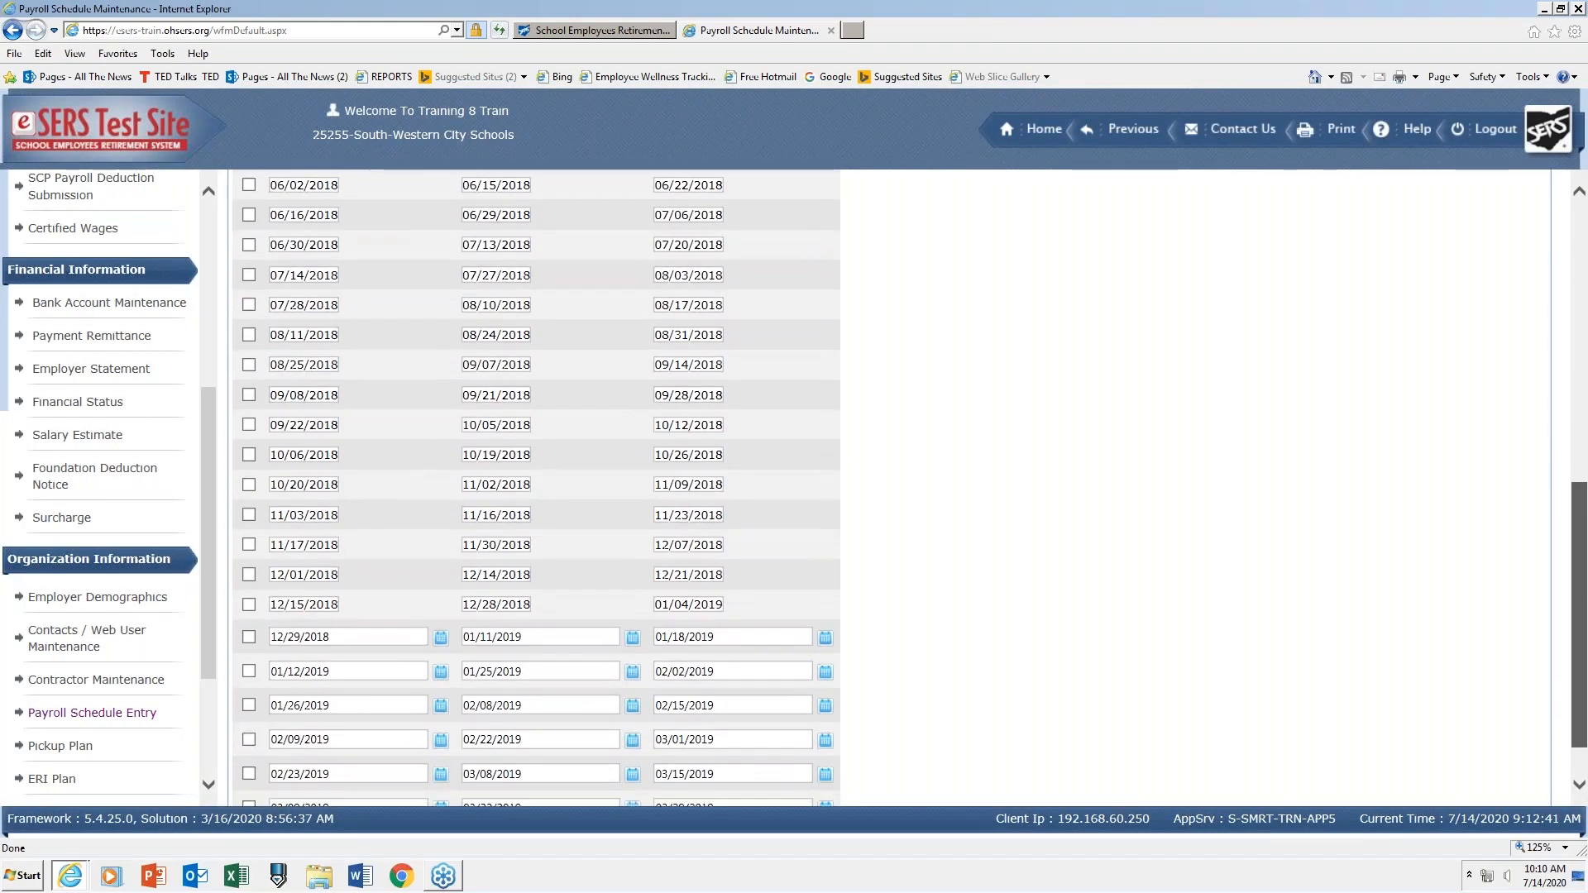
pyautogui.scroll(9, 1551, 397)
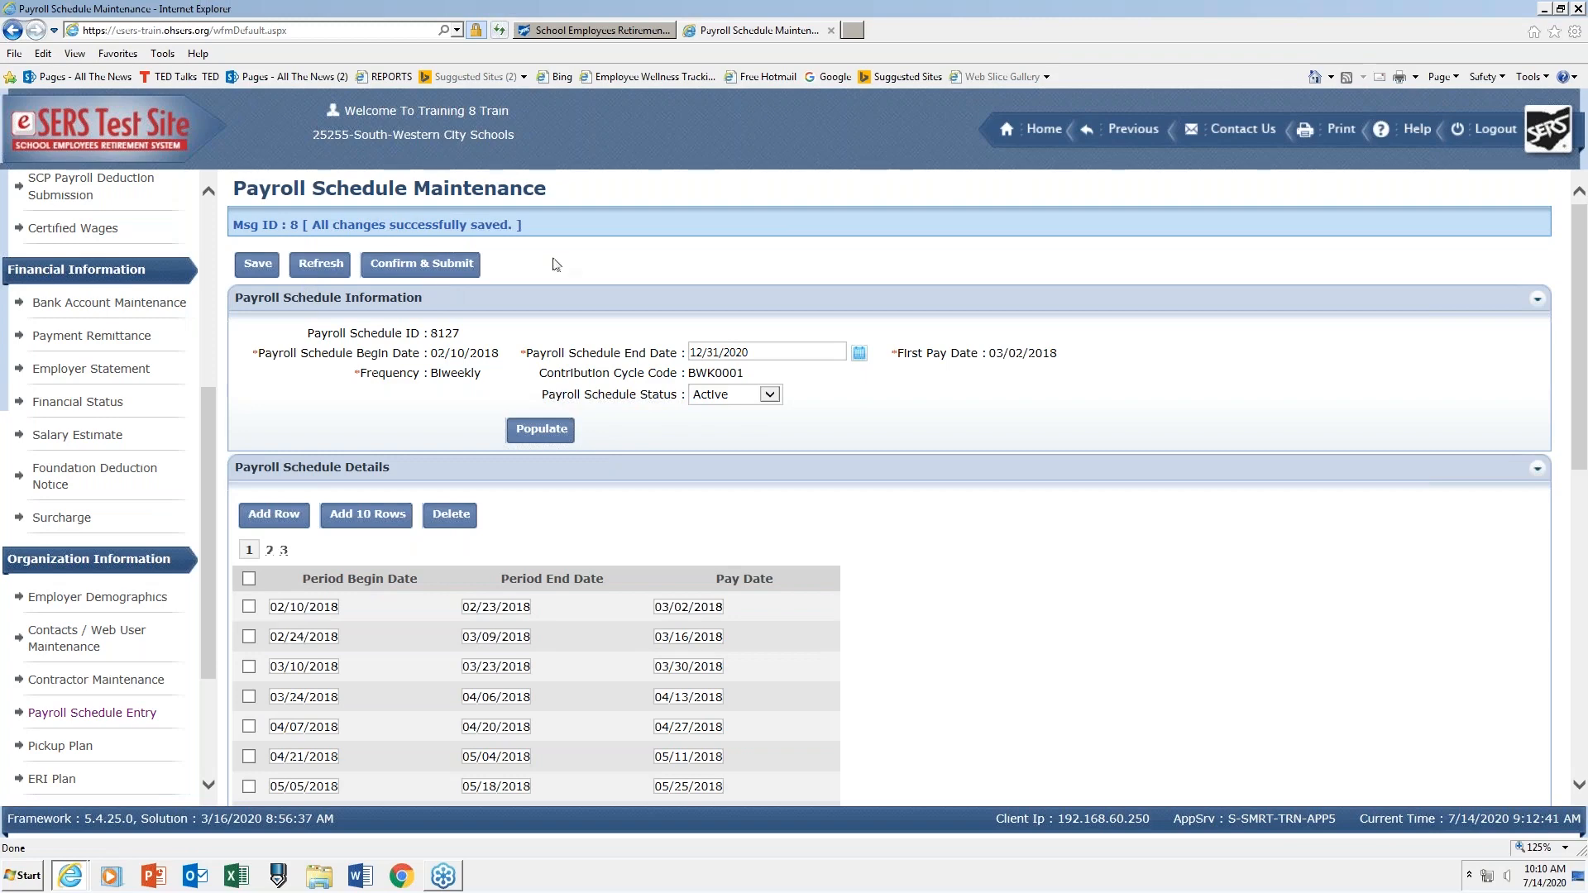
# Submit schedule 8127 and view its second page of 2019 pay periods.
pyautogui.click(449, 266)
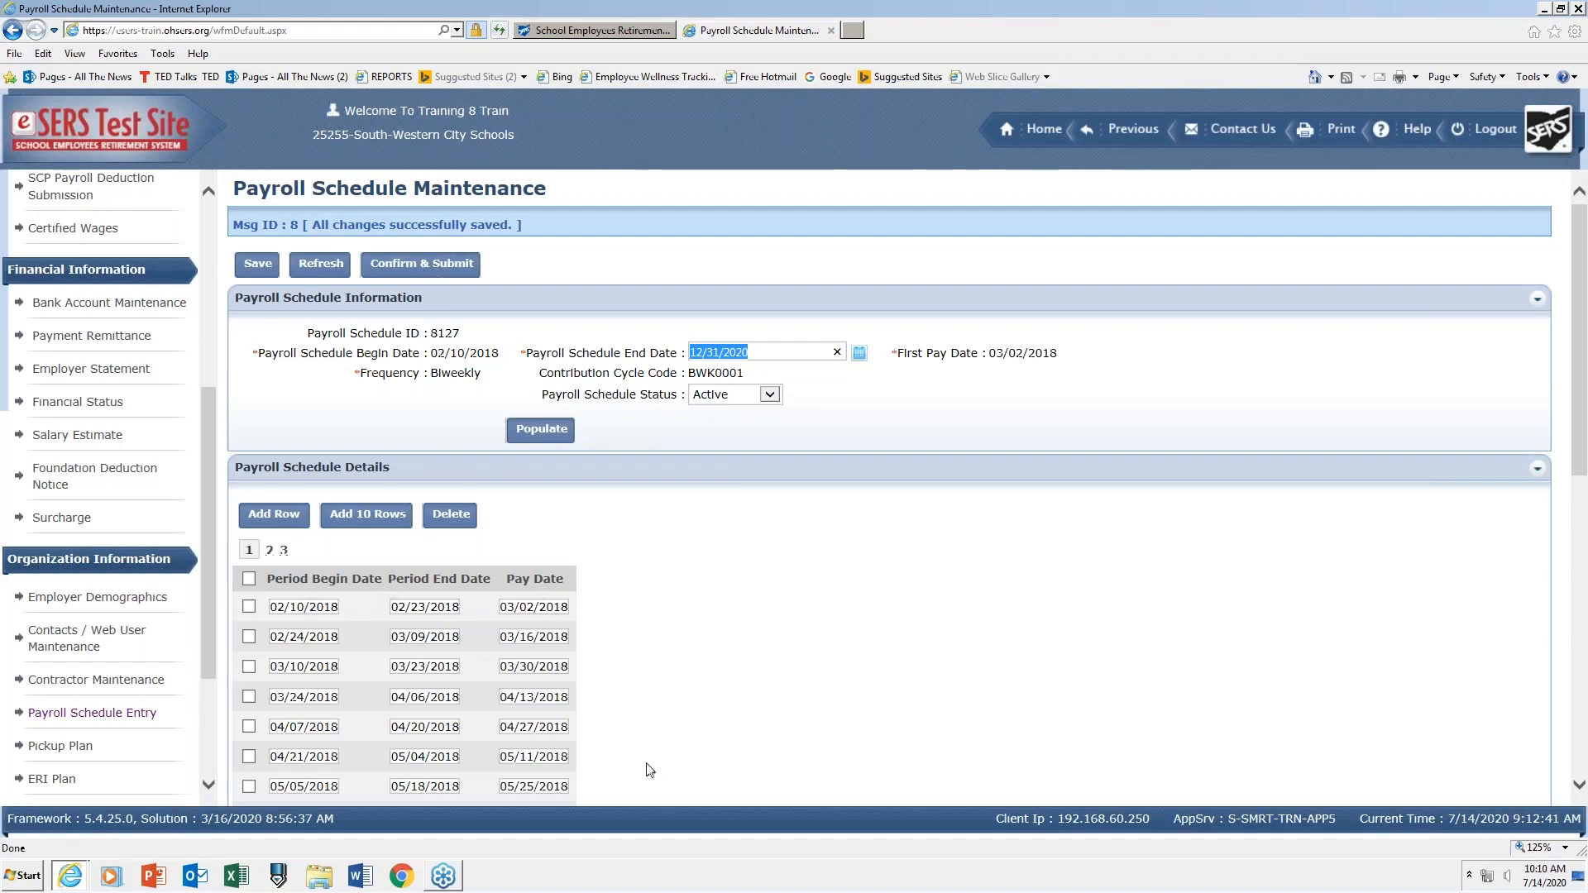
pyautogui.moveTo(1577, 455); pyautogui.dragTo(1543, 429)
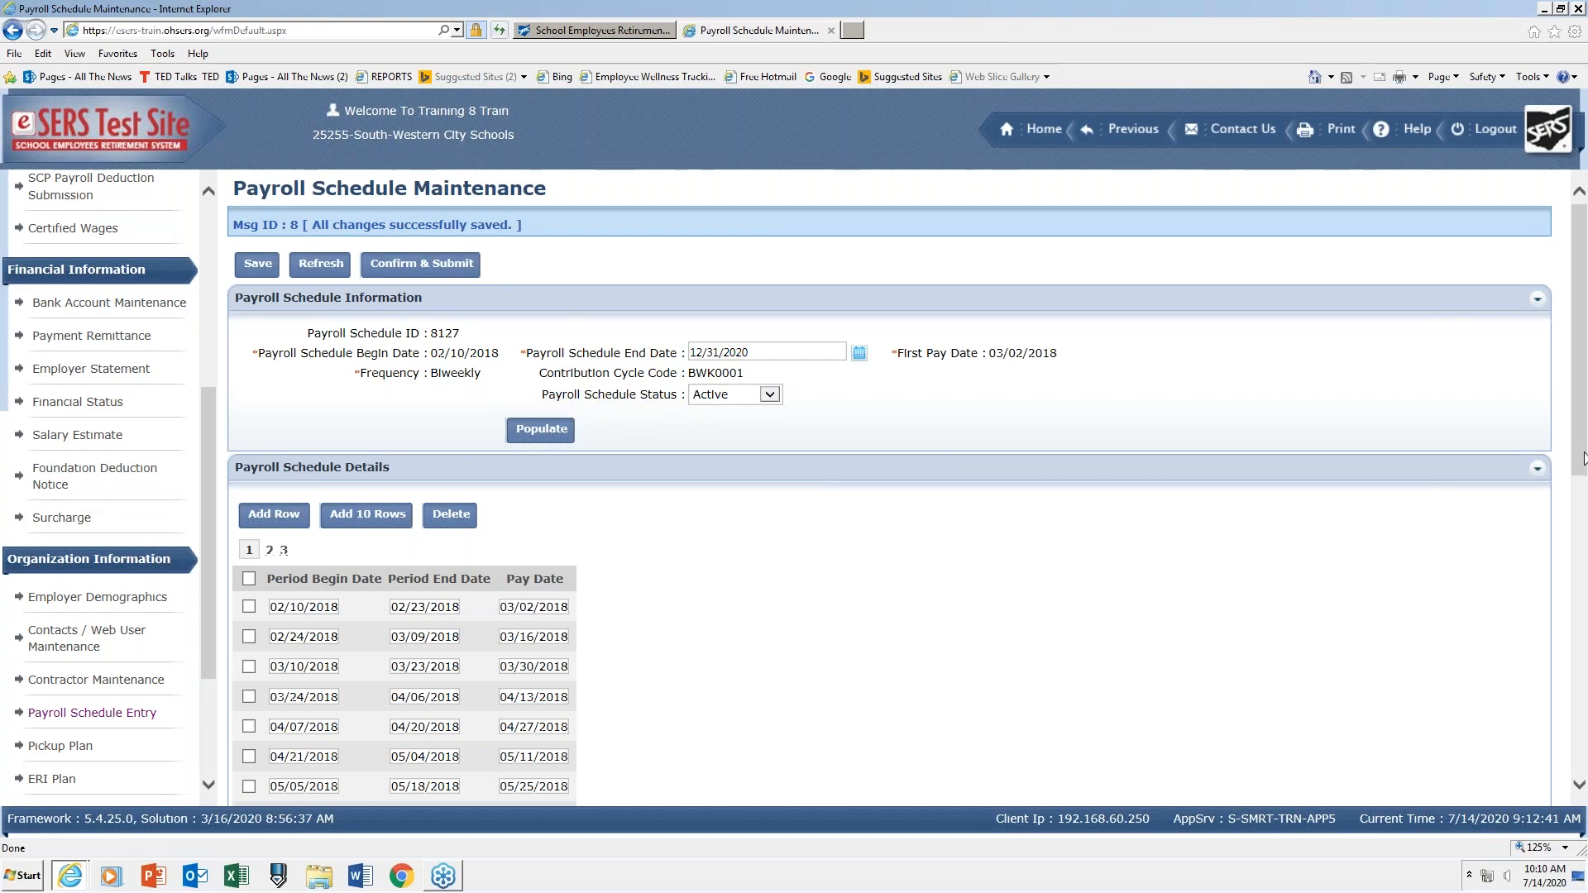
pyautogui.moveTo(1583, 459); pyautogui.dragTo(1563, 542)
pyautogui.click(275, 357)
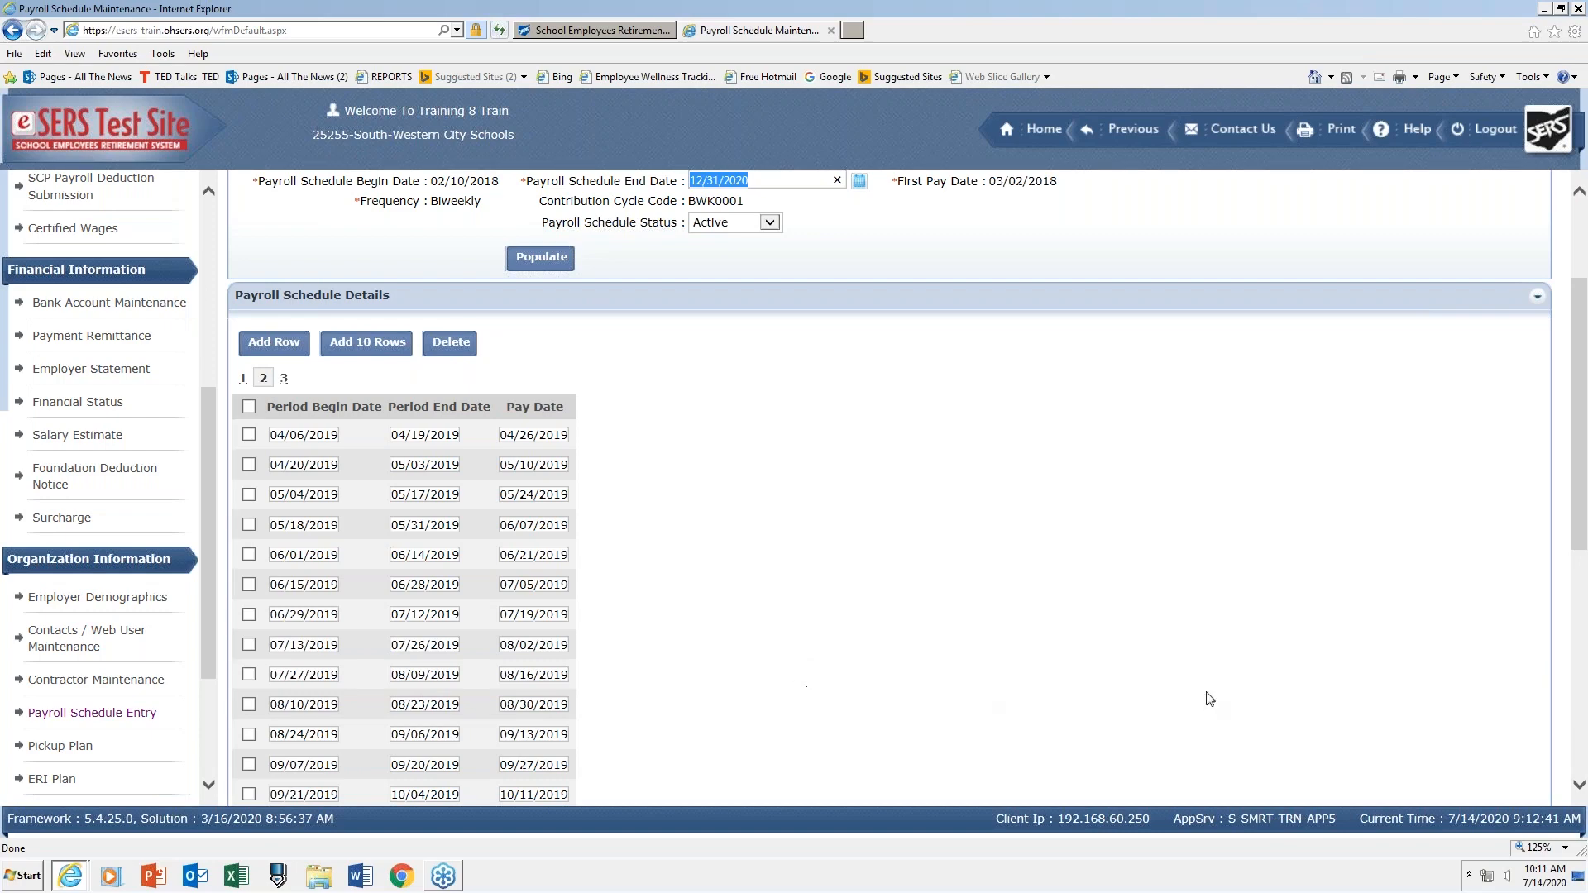
pyautogui.moveTo(1580, 541); pyautogui.dragTo(1580, 465)
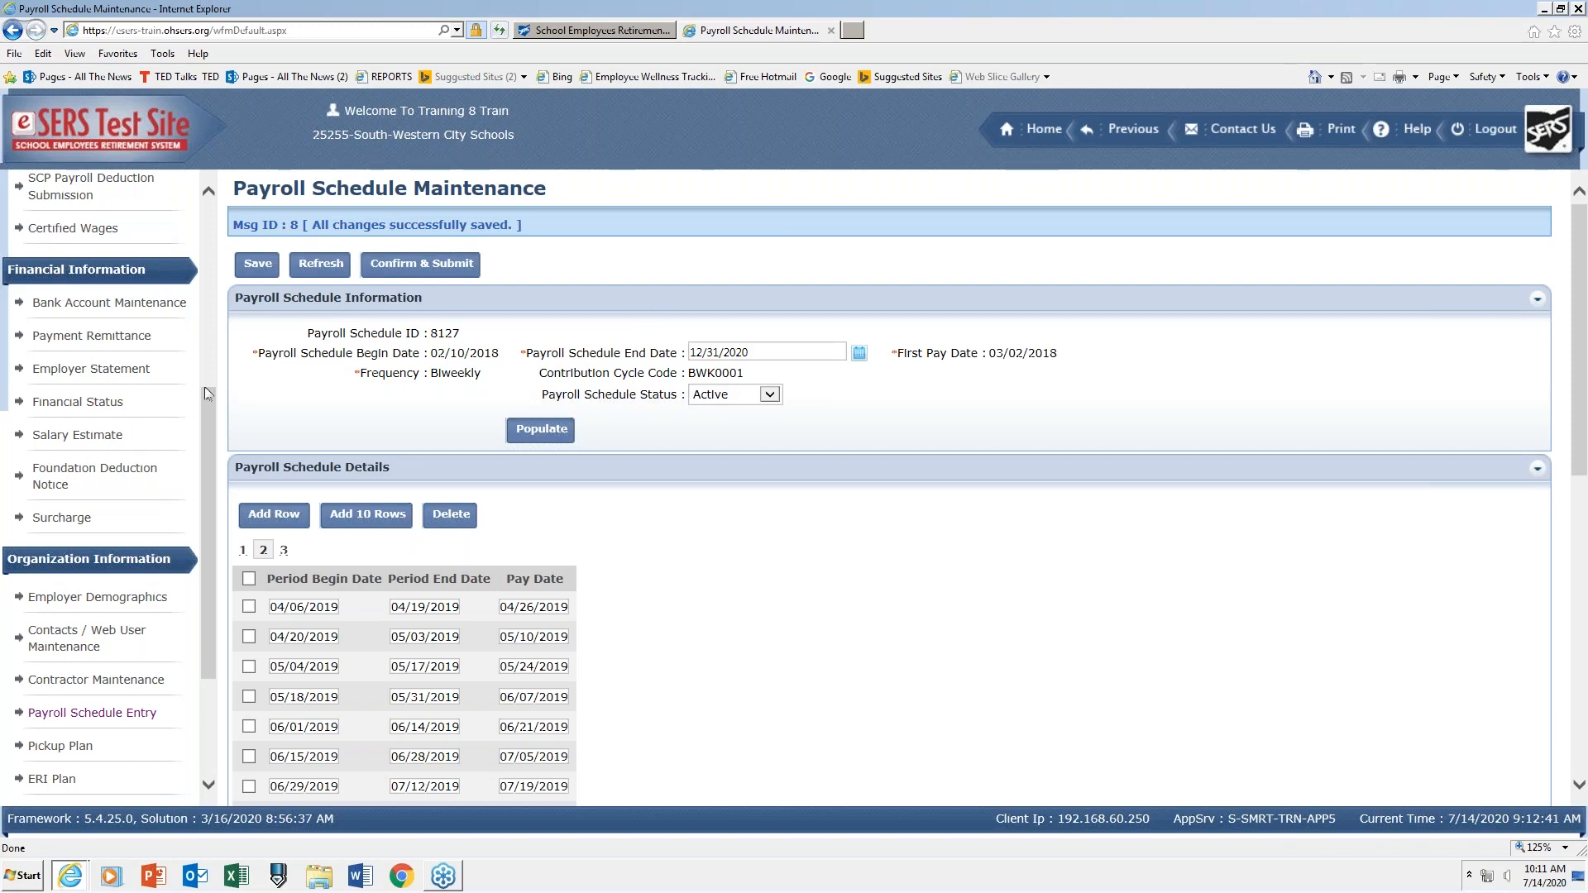
pyautogui.moveTo(202, 414); pyautogui.dragTo(202, 230)
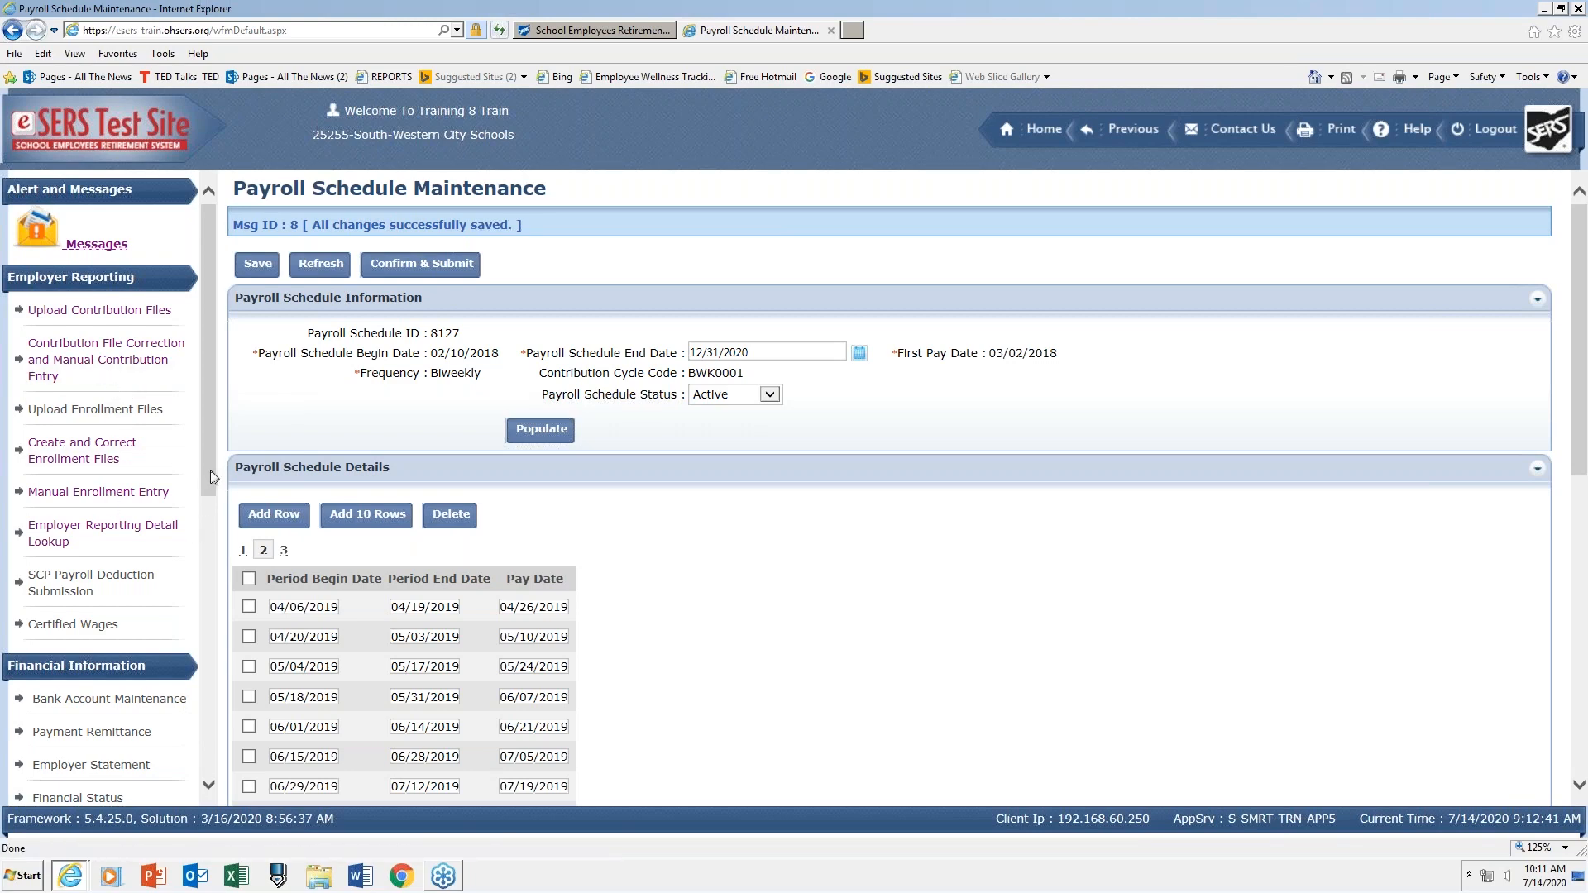
pyautogui.scroll(-2, 210, 469)
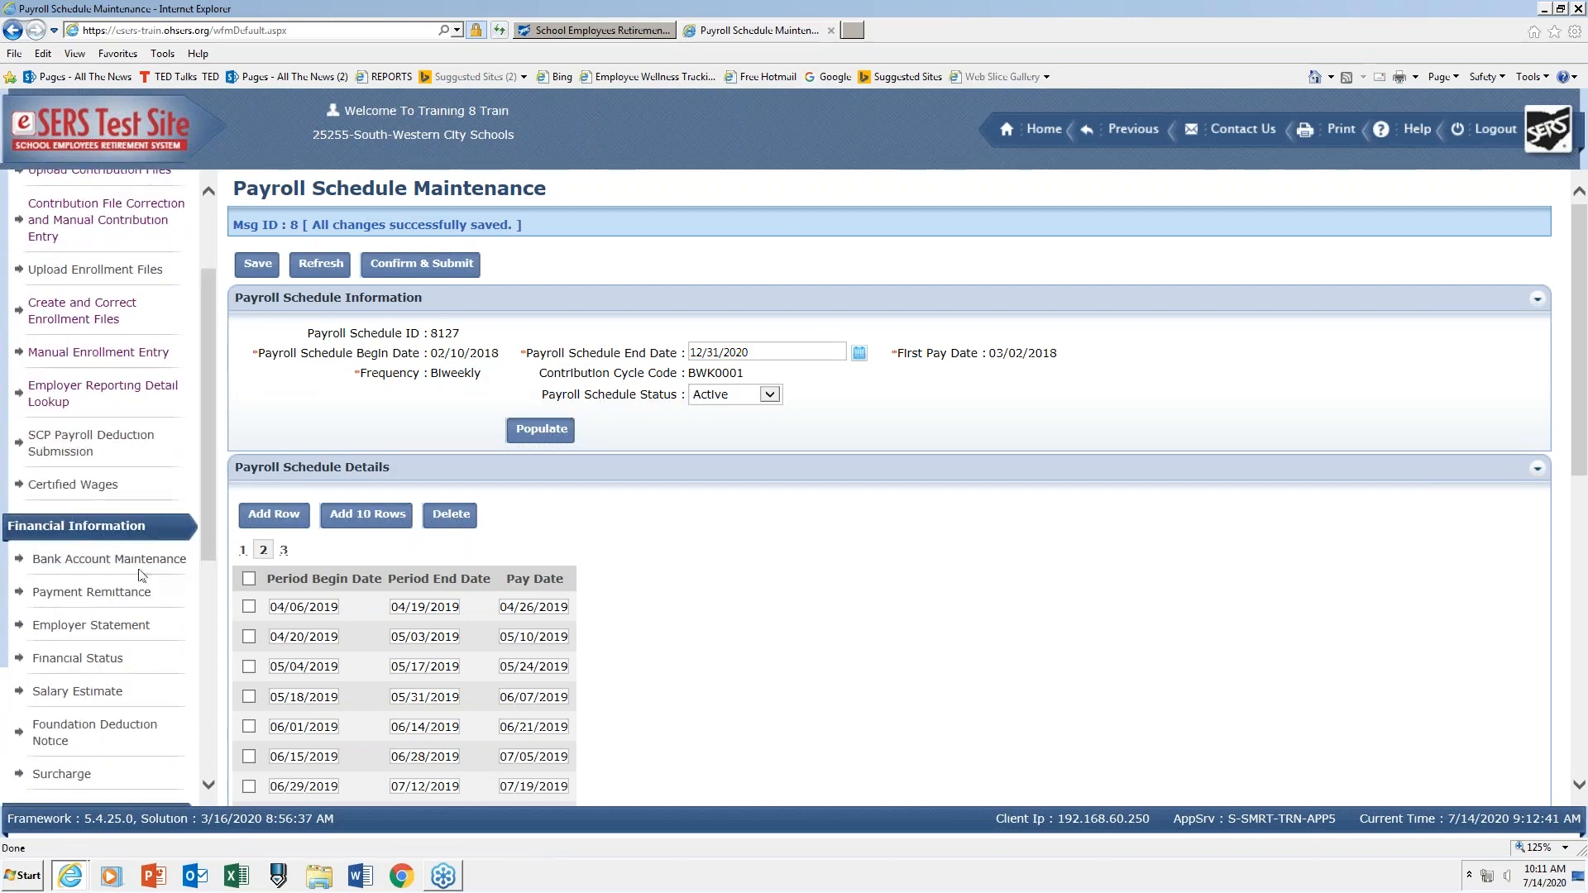
# Go to Bank Account Maintenance and start a new bank account record.
pyautogui.click(161, 562)
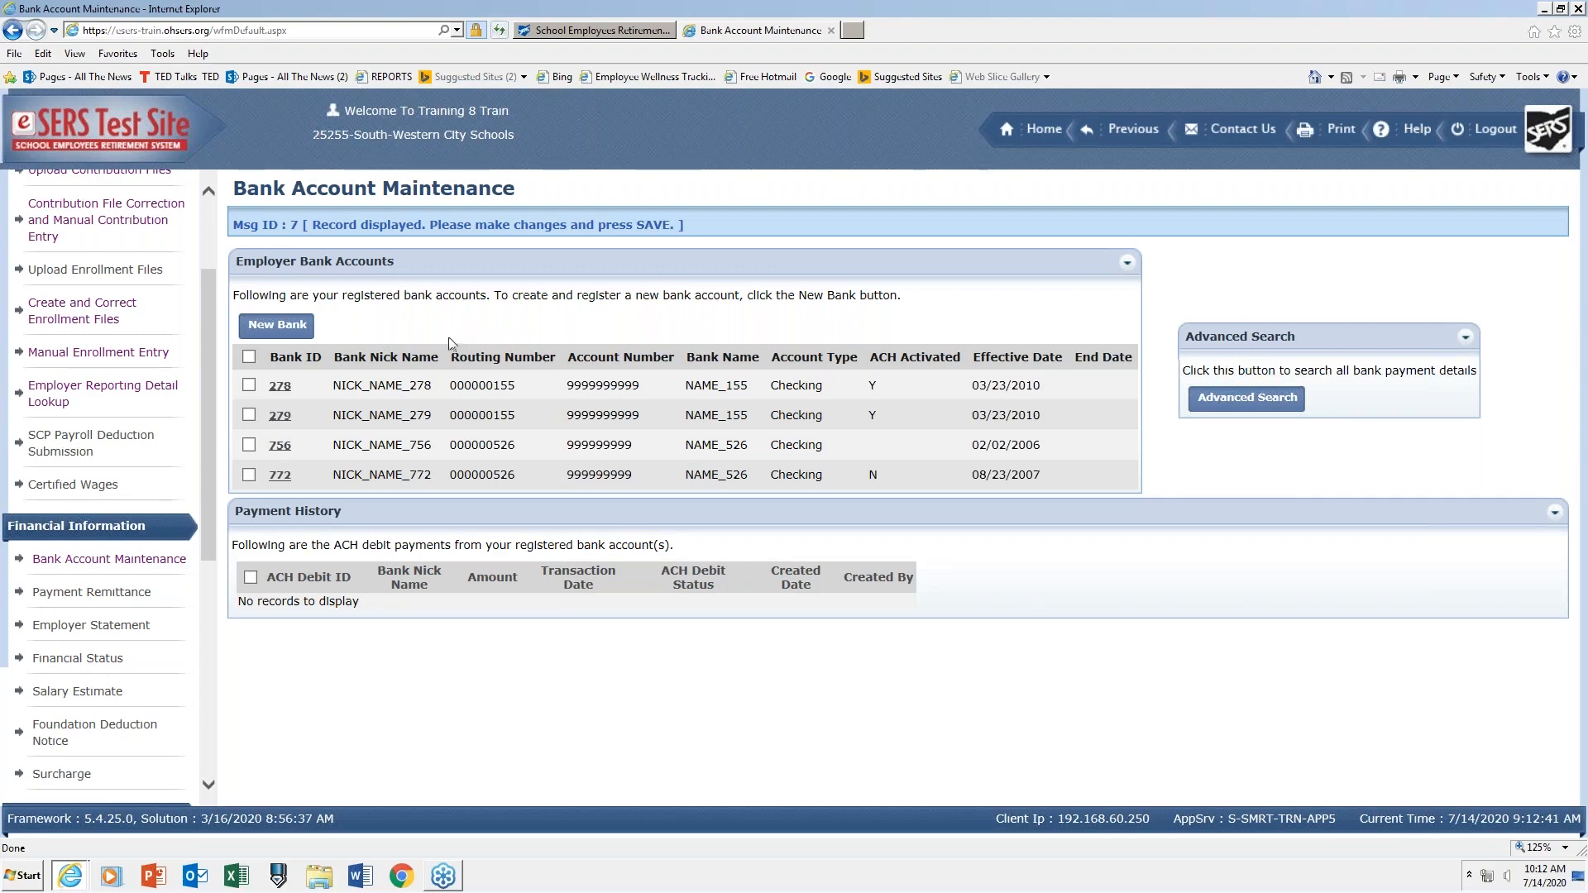
pyautogui.click(290, 328)
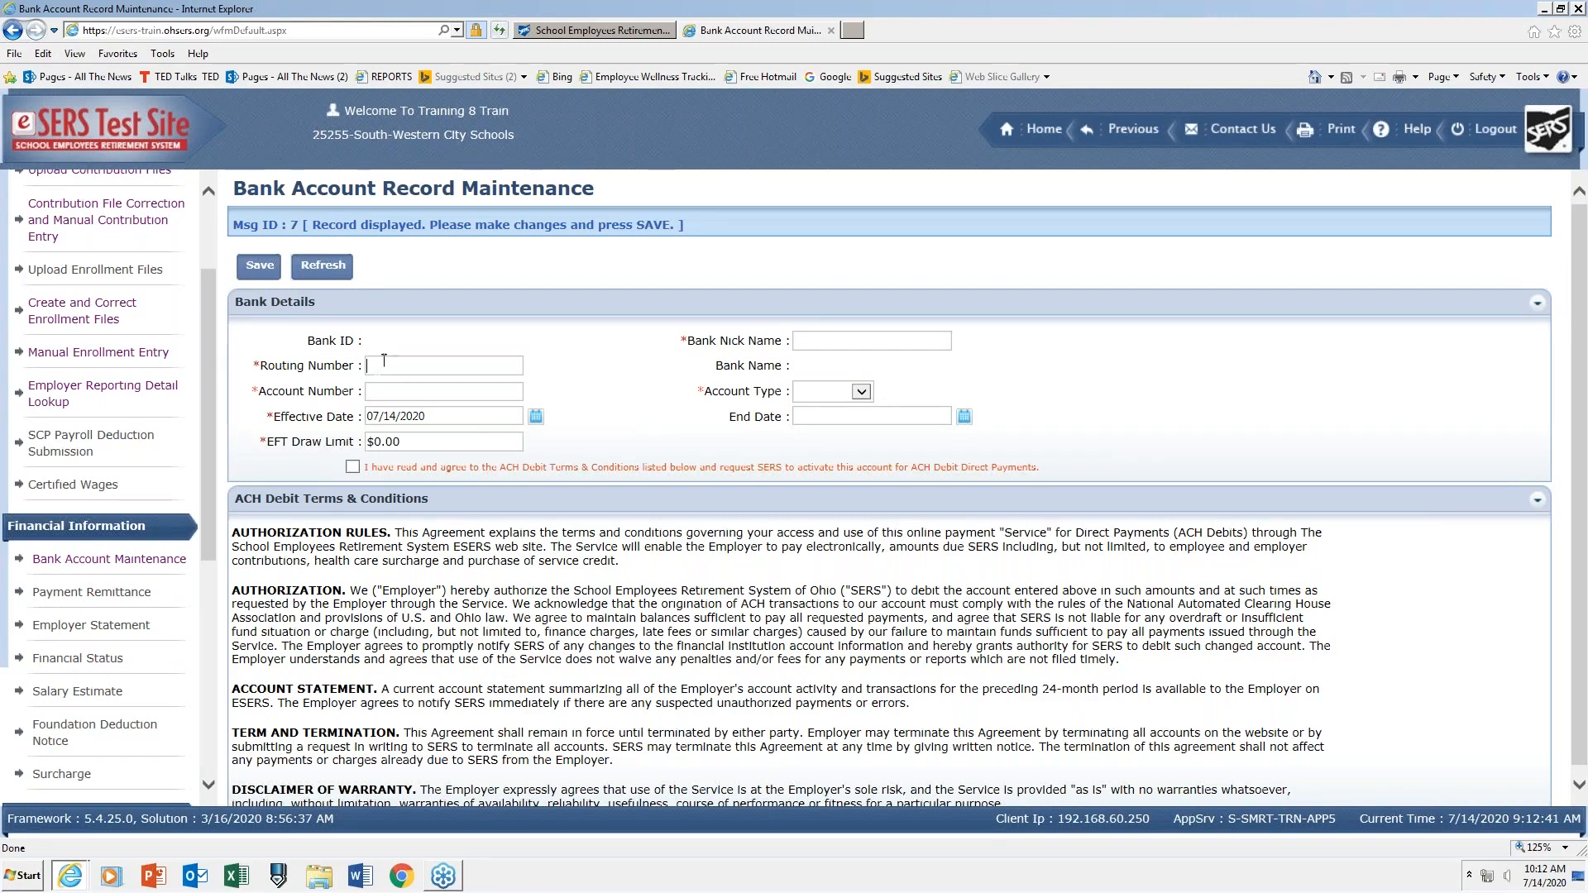
# Enter the routing and account numbers, nickname payroll, Checking type, and a 25000 EFT draw limit.
pyautogui.write('000000409')
pyautogui.click(378, 396)
pyautogui.write('1234567')
pyautogui.write('payrol')
pyautogui.write('l')
pyautogui.click(861, 392)
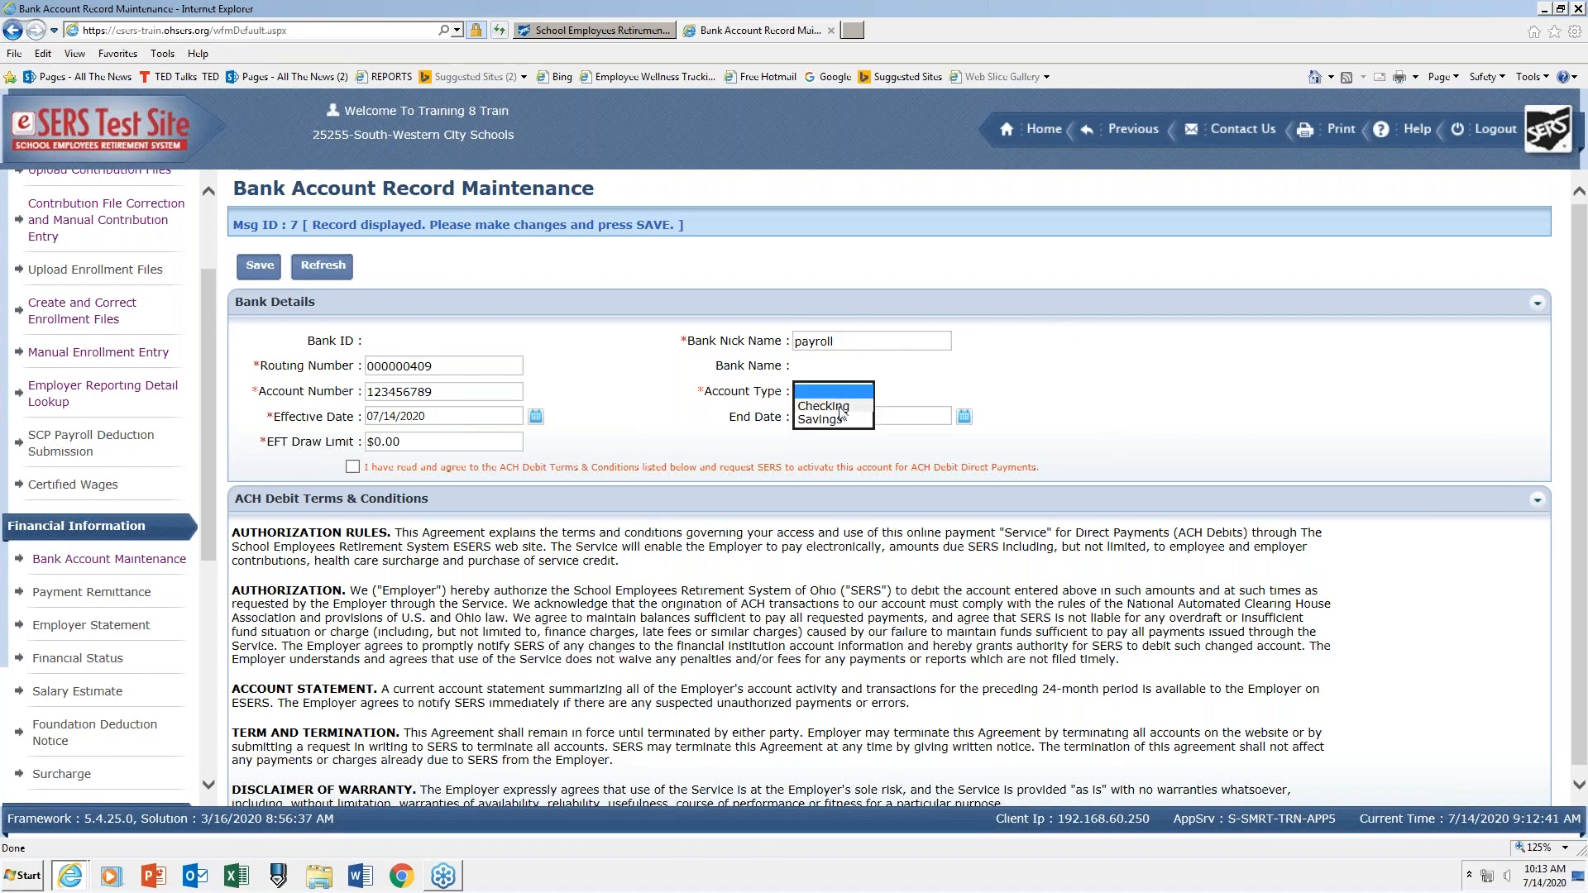
pyautogui.click(835, 405)
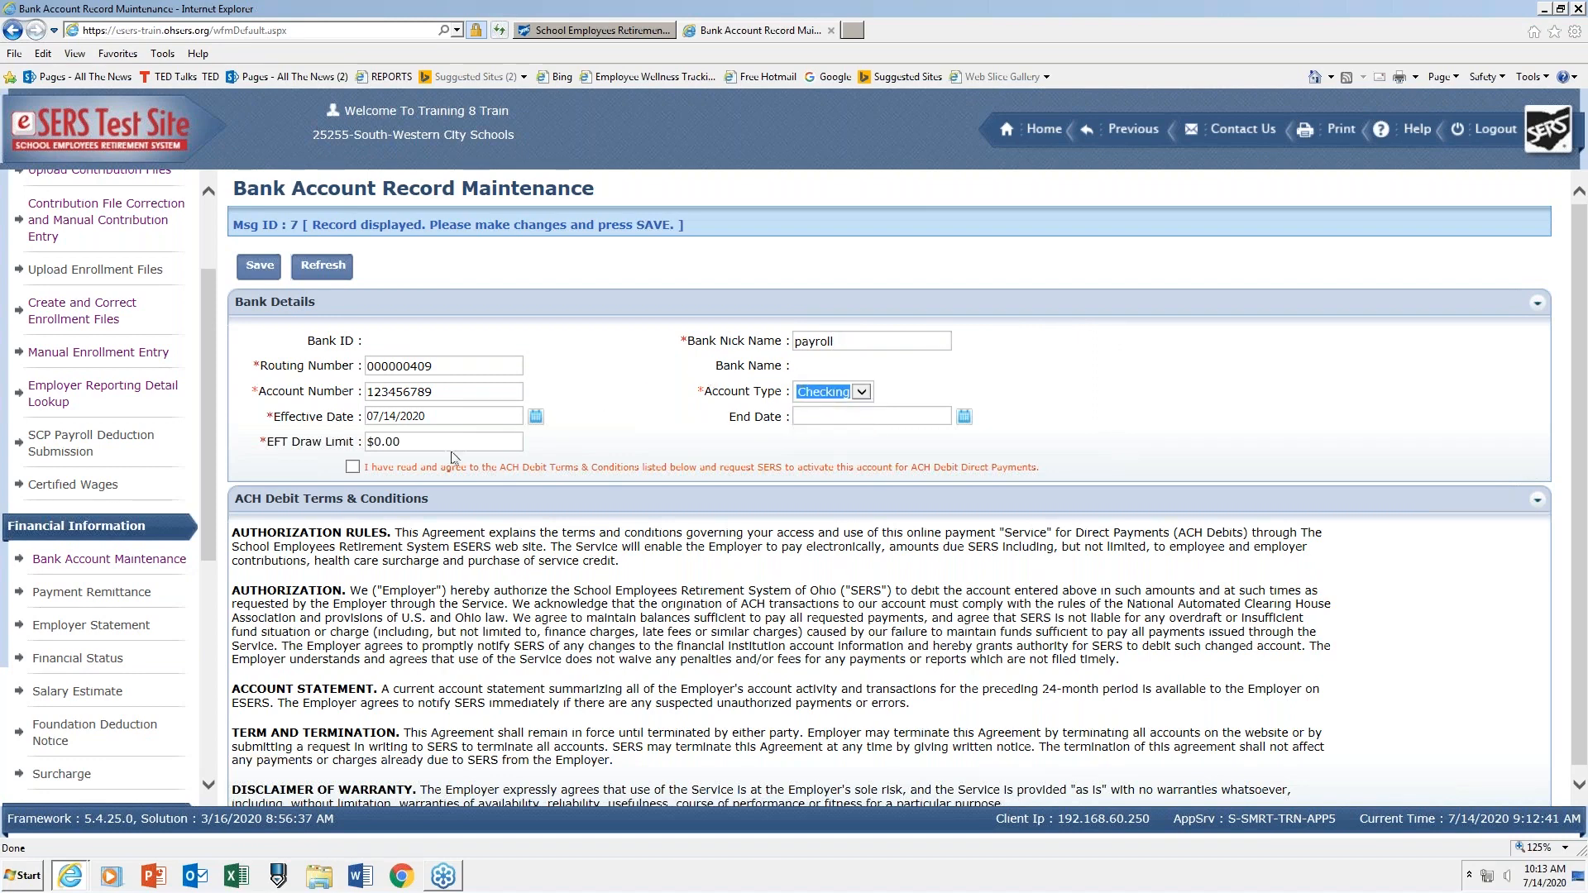
pyautogui.click(389, 442)
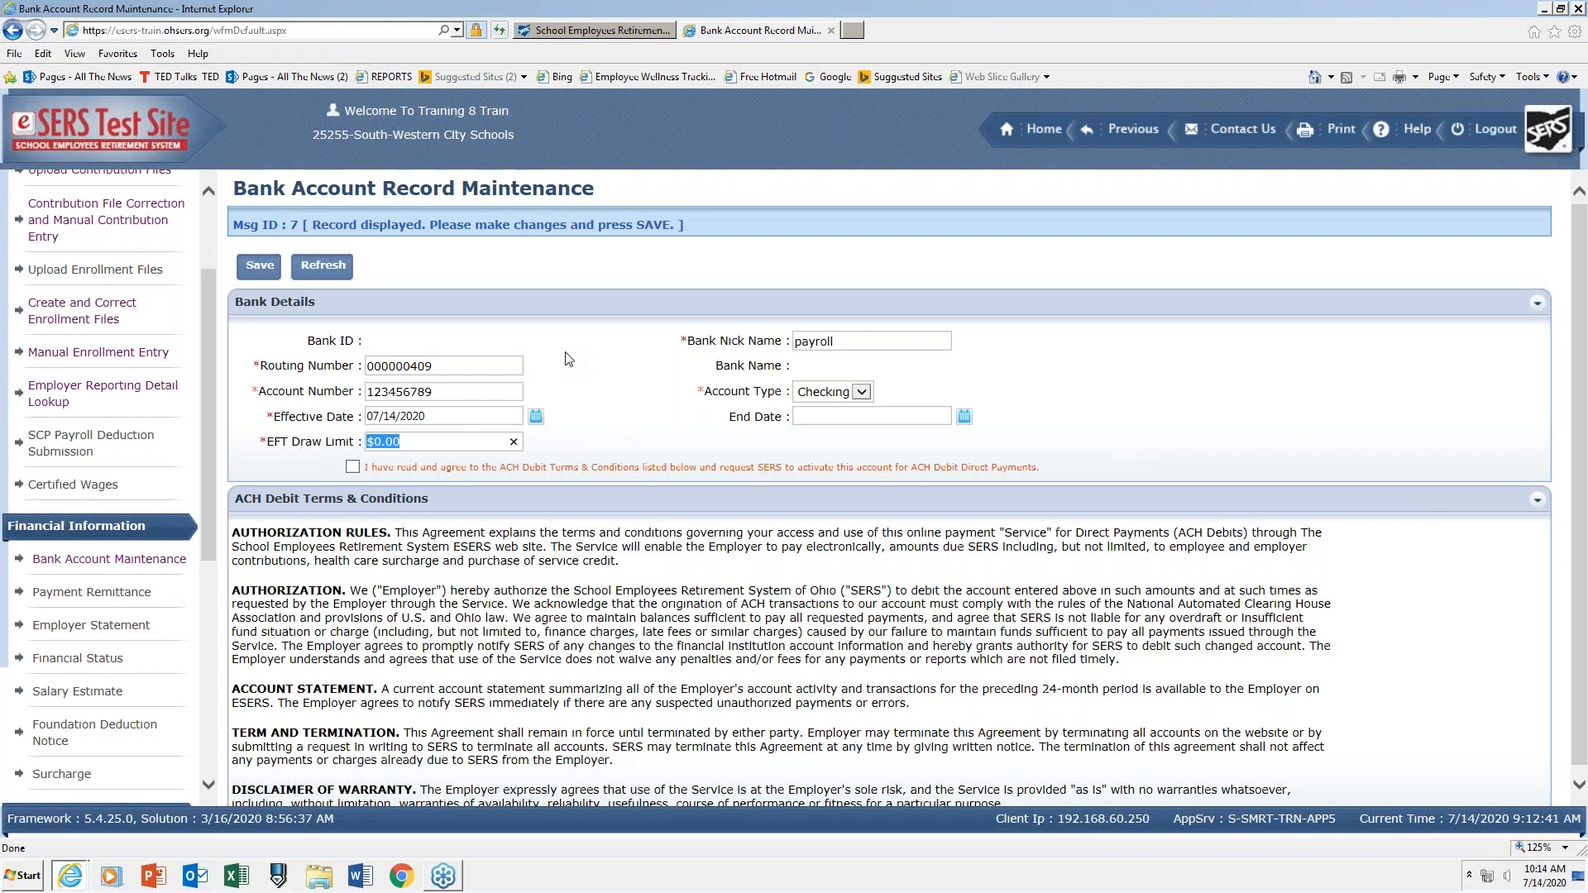
pyautogui.write('25000')
# Accept the ACH debit terms, save the payroll bank account, and return to the bank list.
pyautogui.click(353, 468)
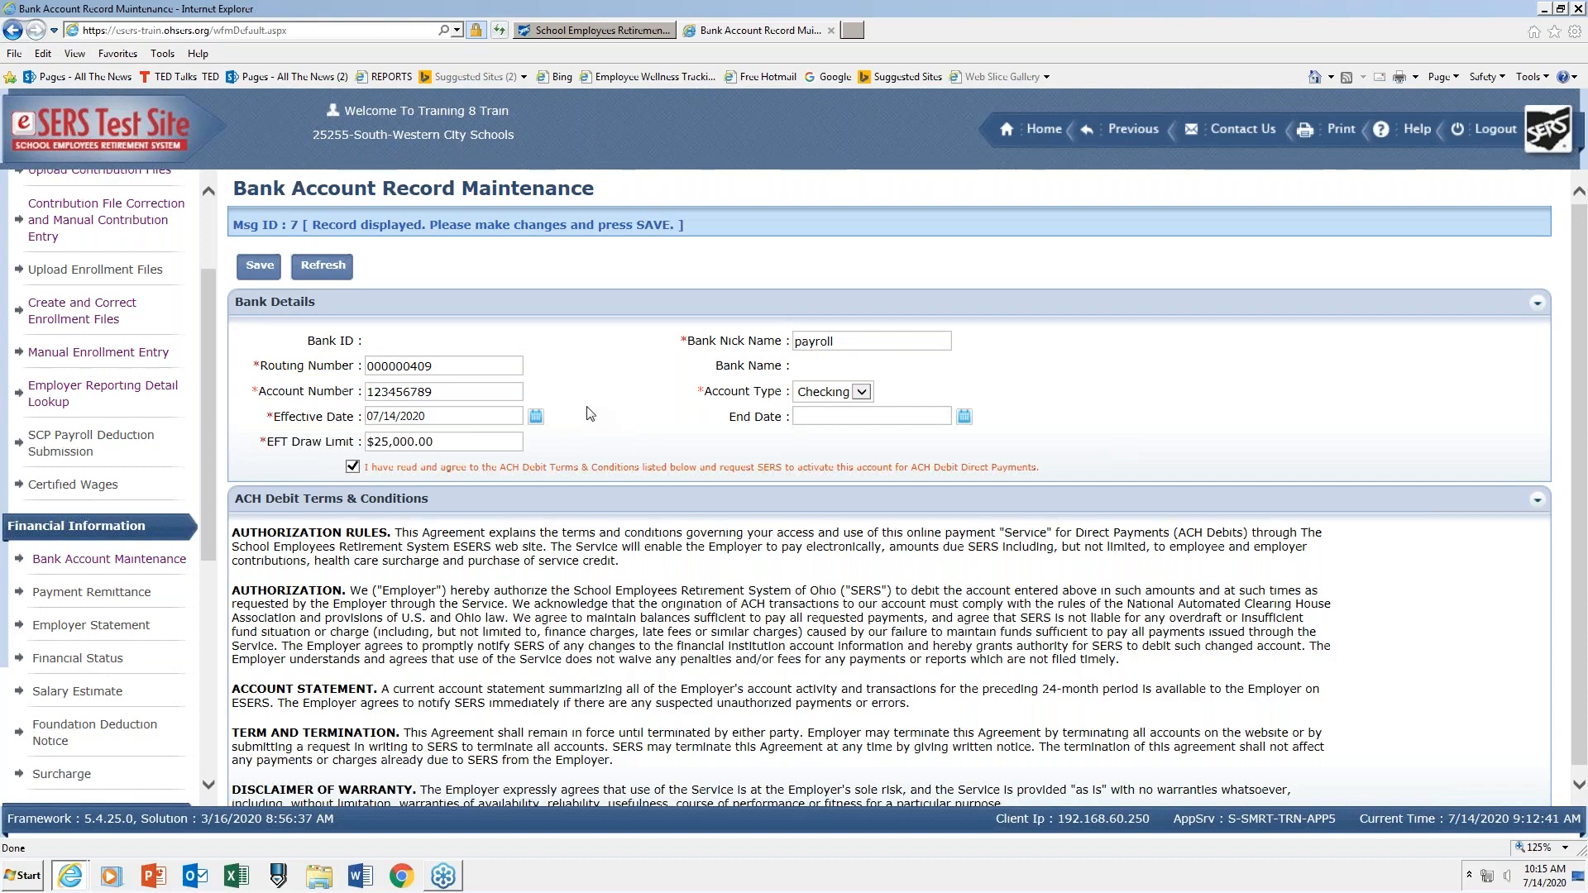
pyautogui.click(266, 271)
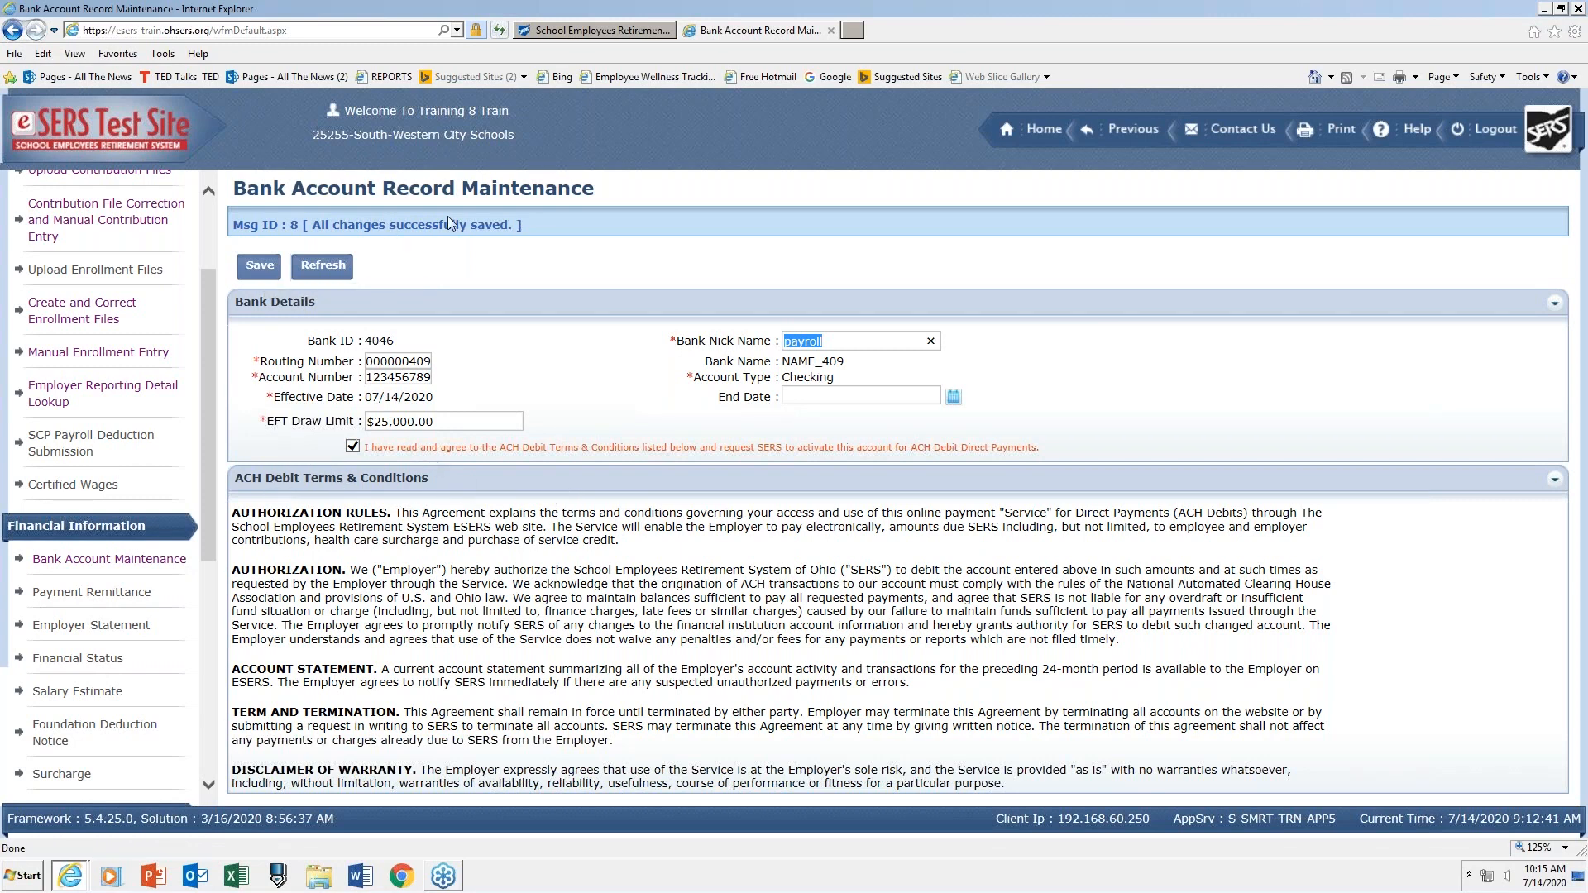
pyautogui.click(1117, 133)
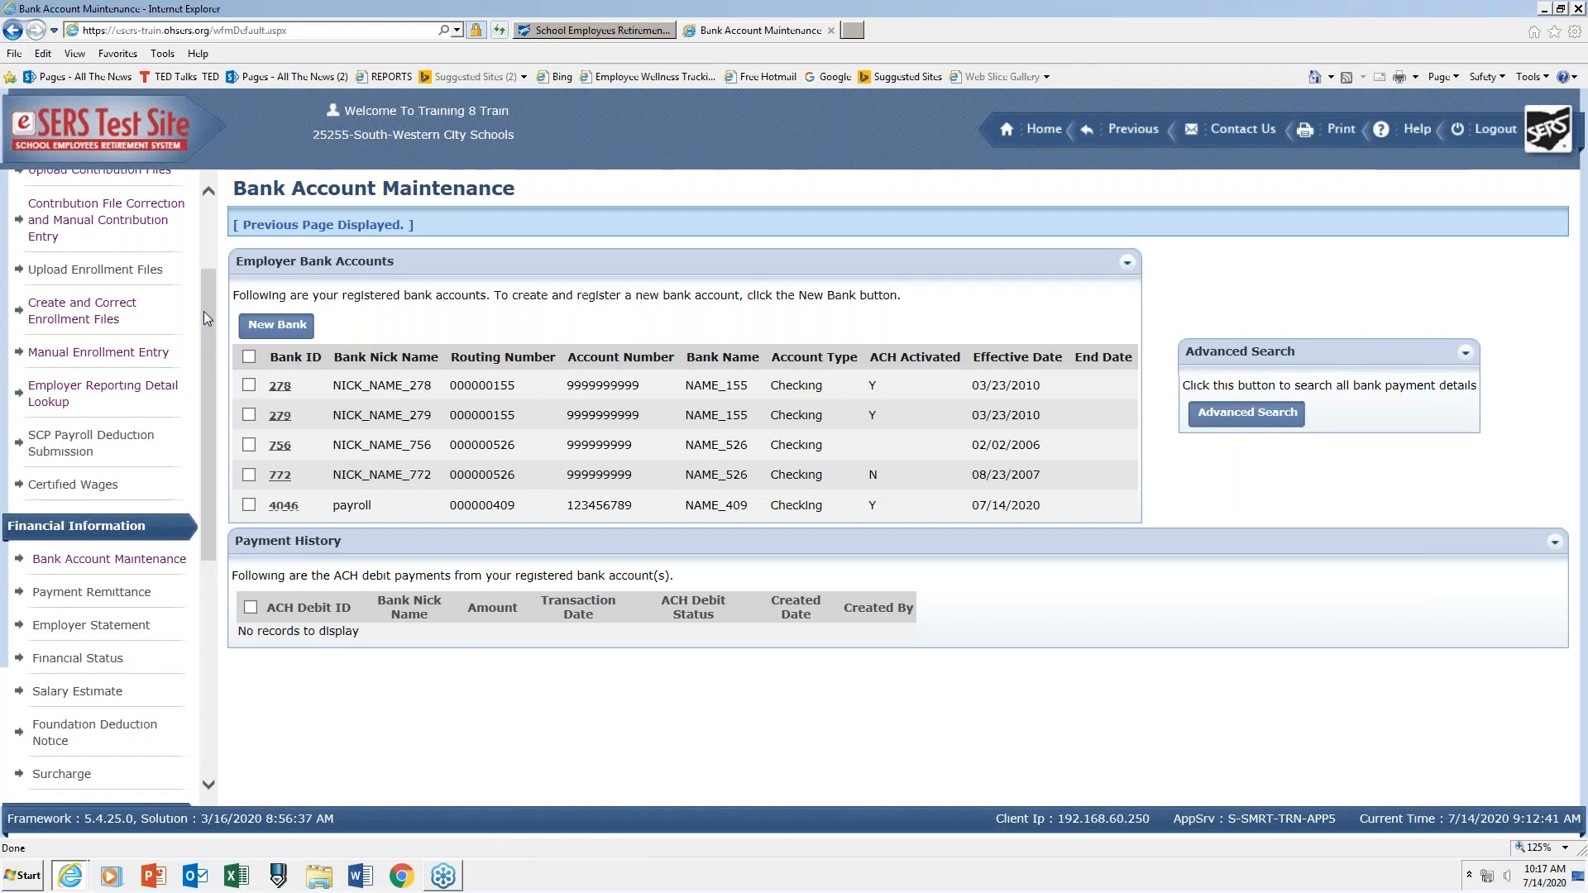
pyautogui.moveTo(206, 306); pyautogui.dragTo(249, 479)
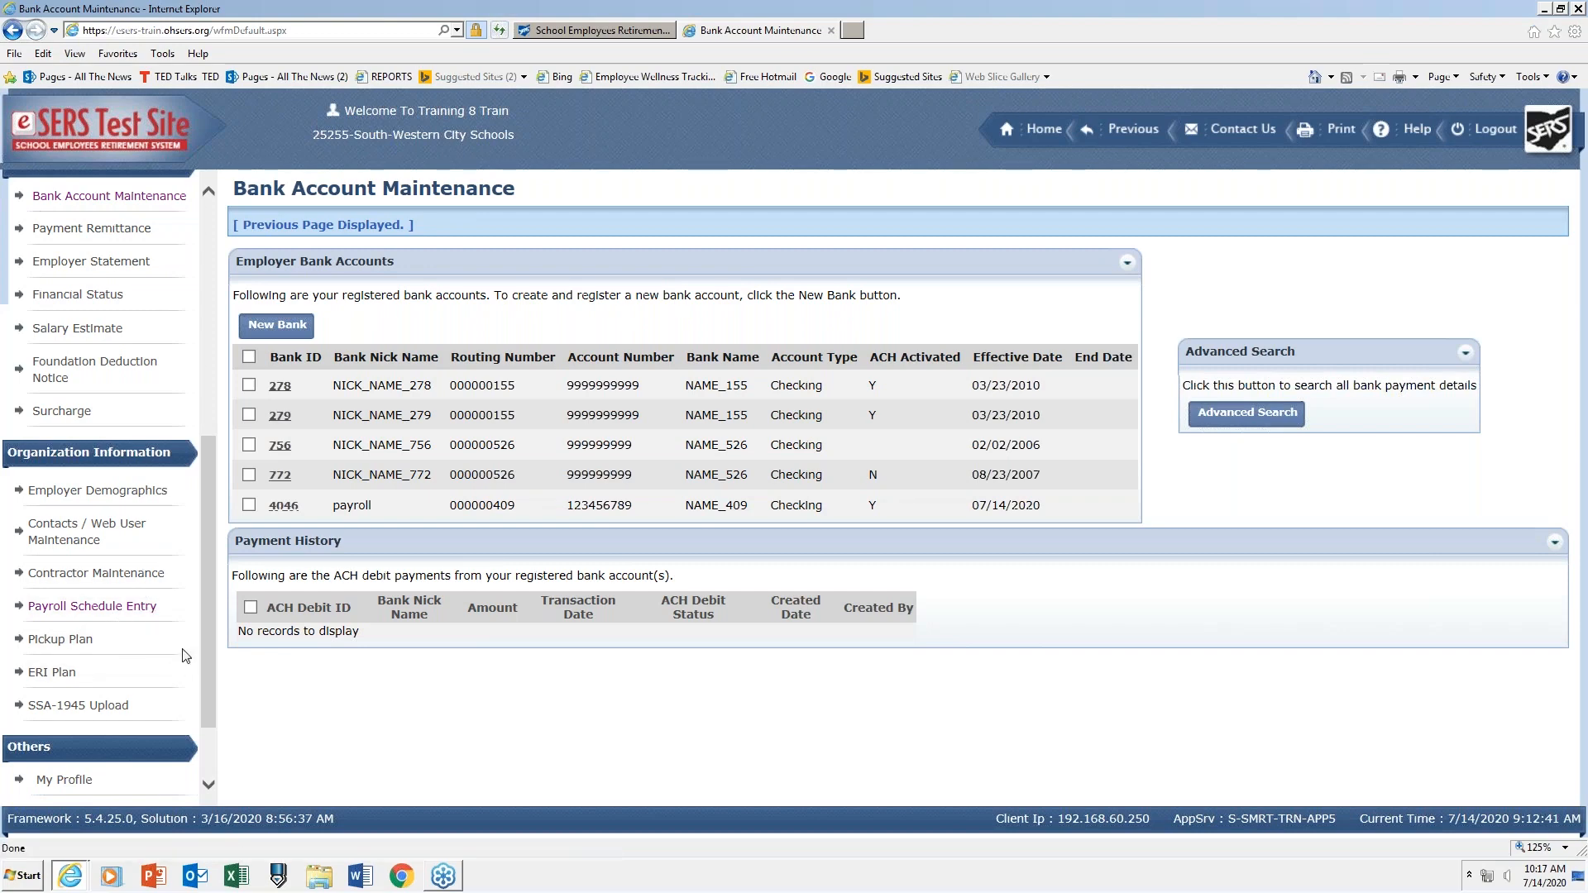
# Open Payment Remittance and start a new remittance listing credit memos 8972 and 8973.
pyautogui.click(132, 230)
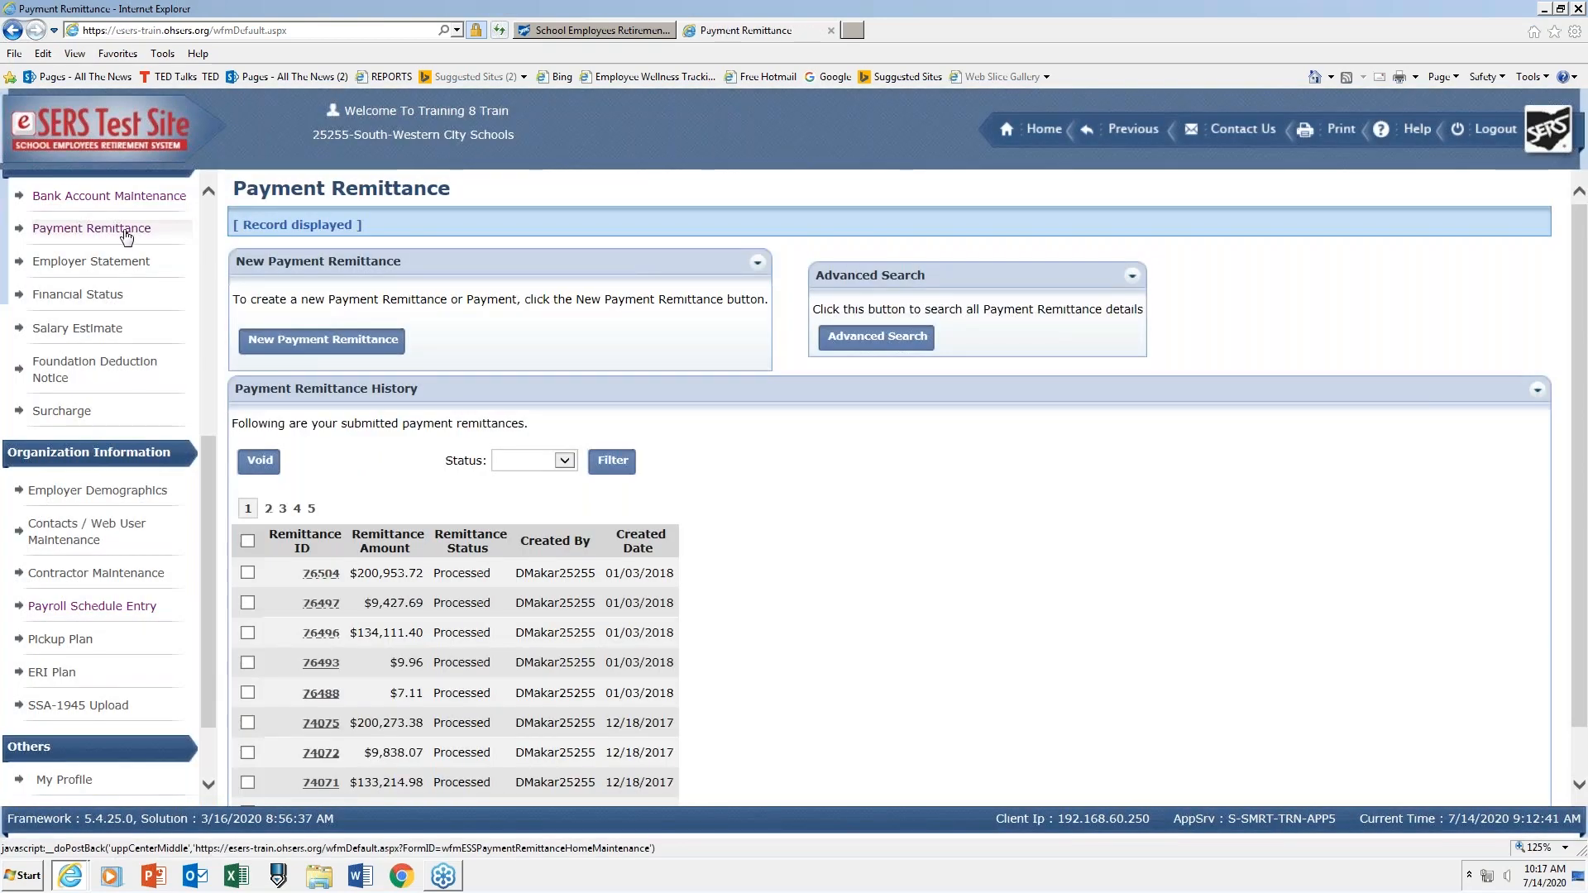
pyautogui.click(355, 341)
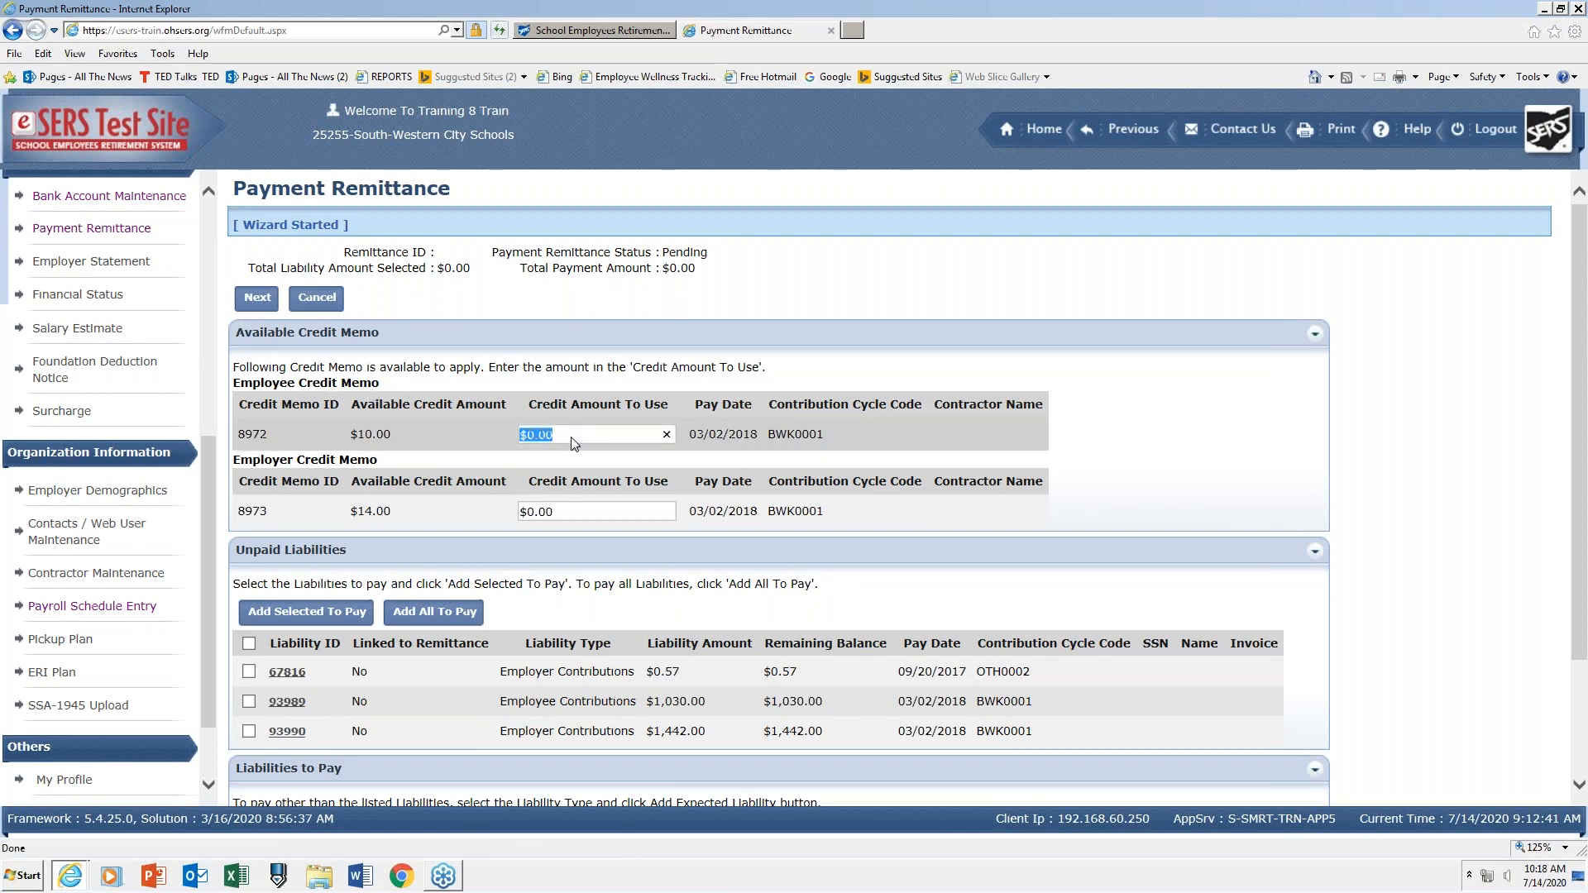
# Use $10.00 from credit memo 8972 to pay $10.00 on liability 93989, then go to confirmation.
pyautogui.write('$1')
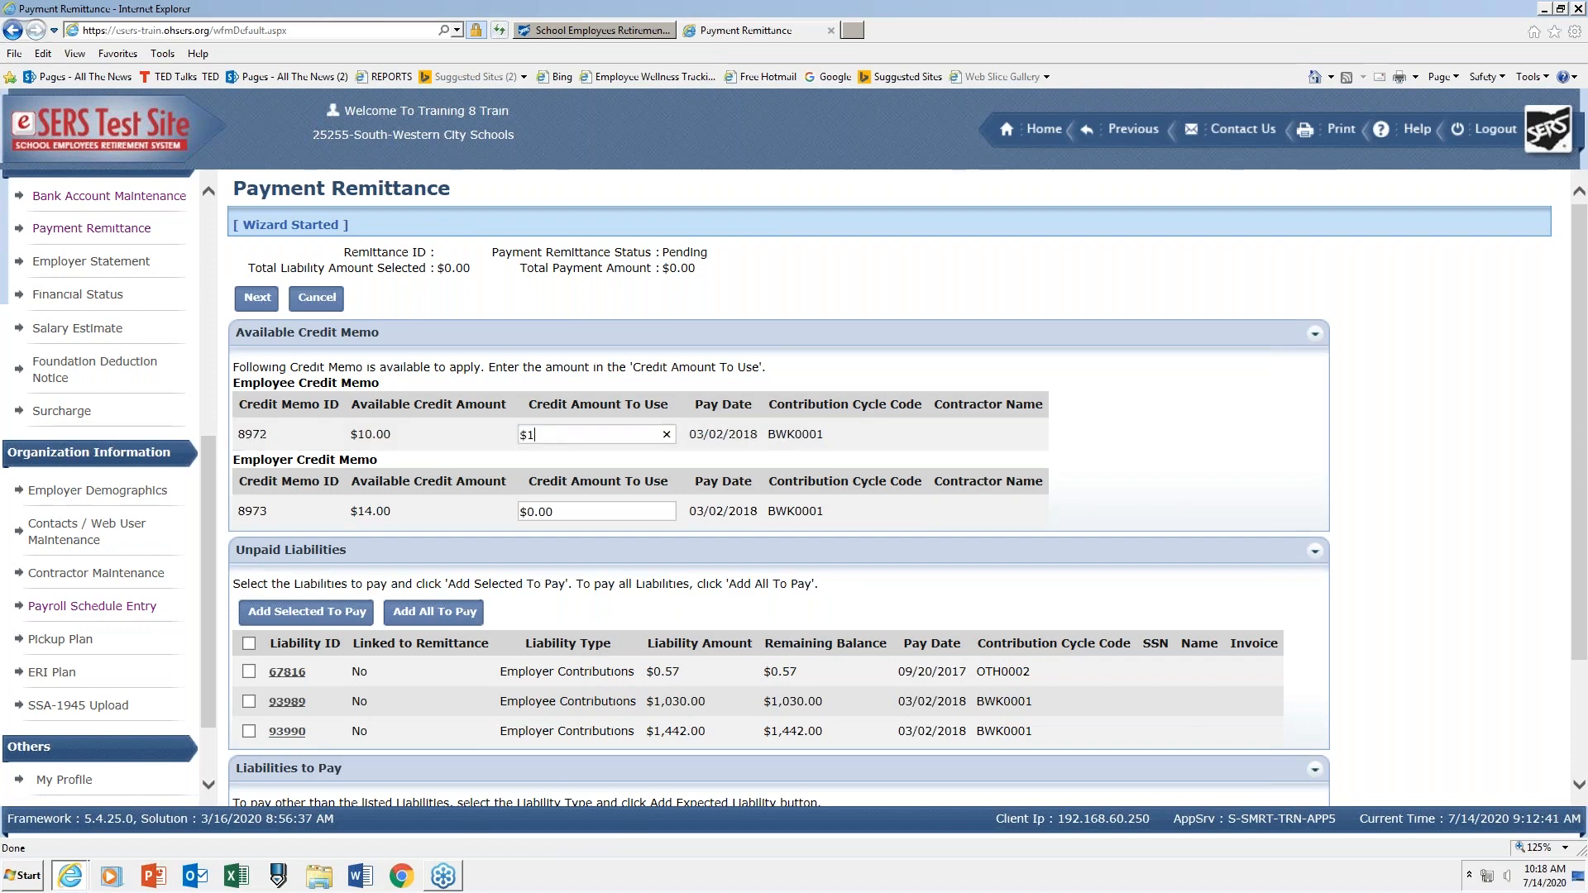
pyautogui.write('0.00')
pyautogui.moveTo(1578, 423); pyautogui.dragTo(1583, 507)
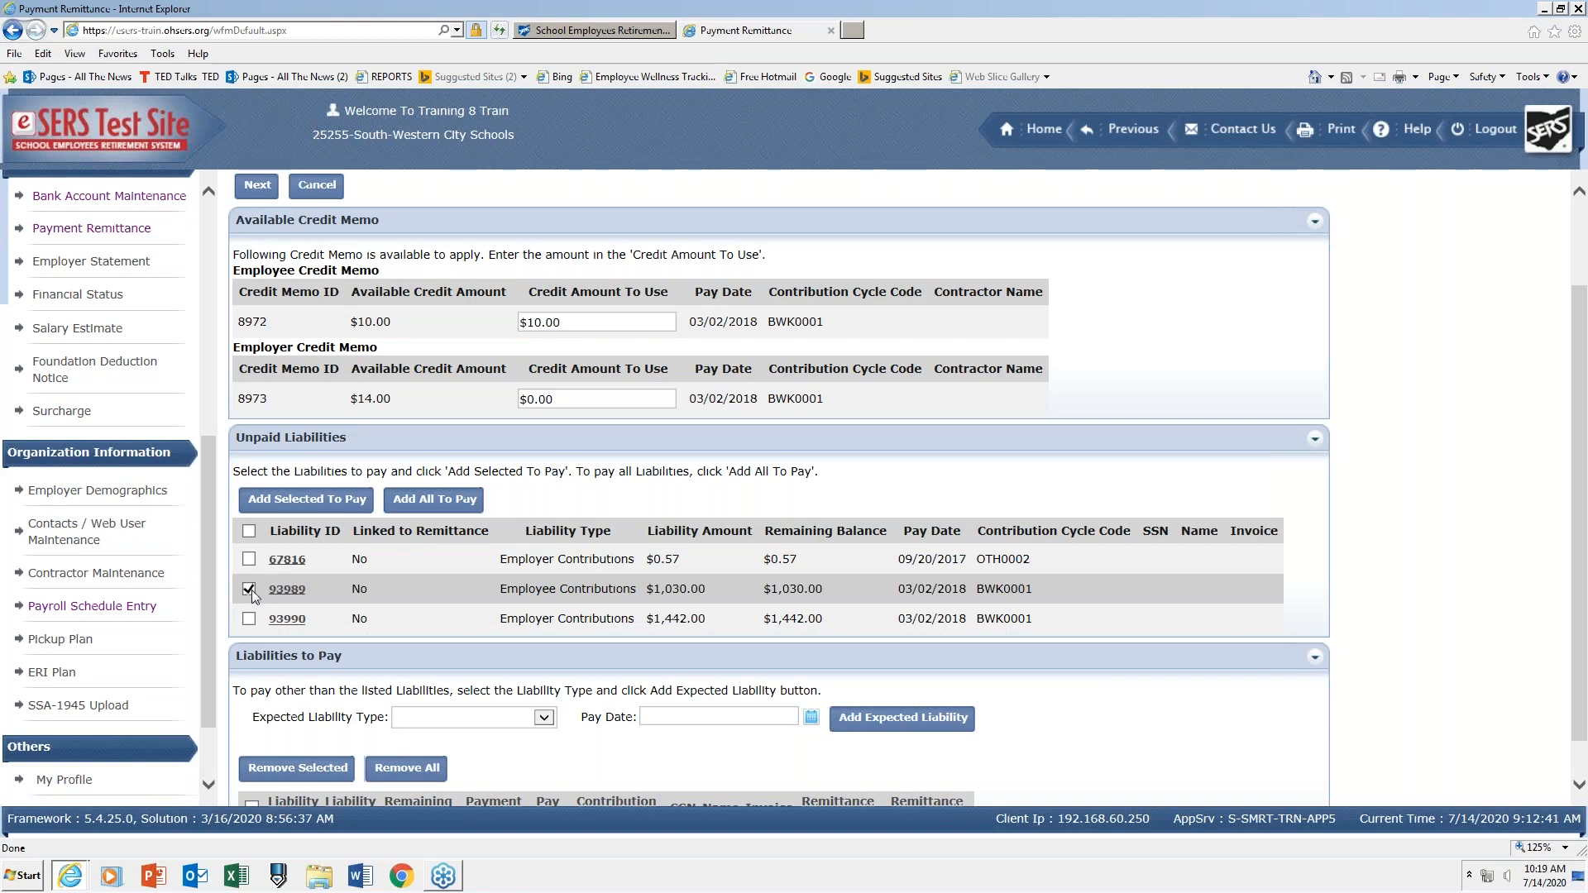
pyautogui.click(332, 499)
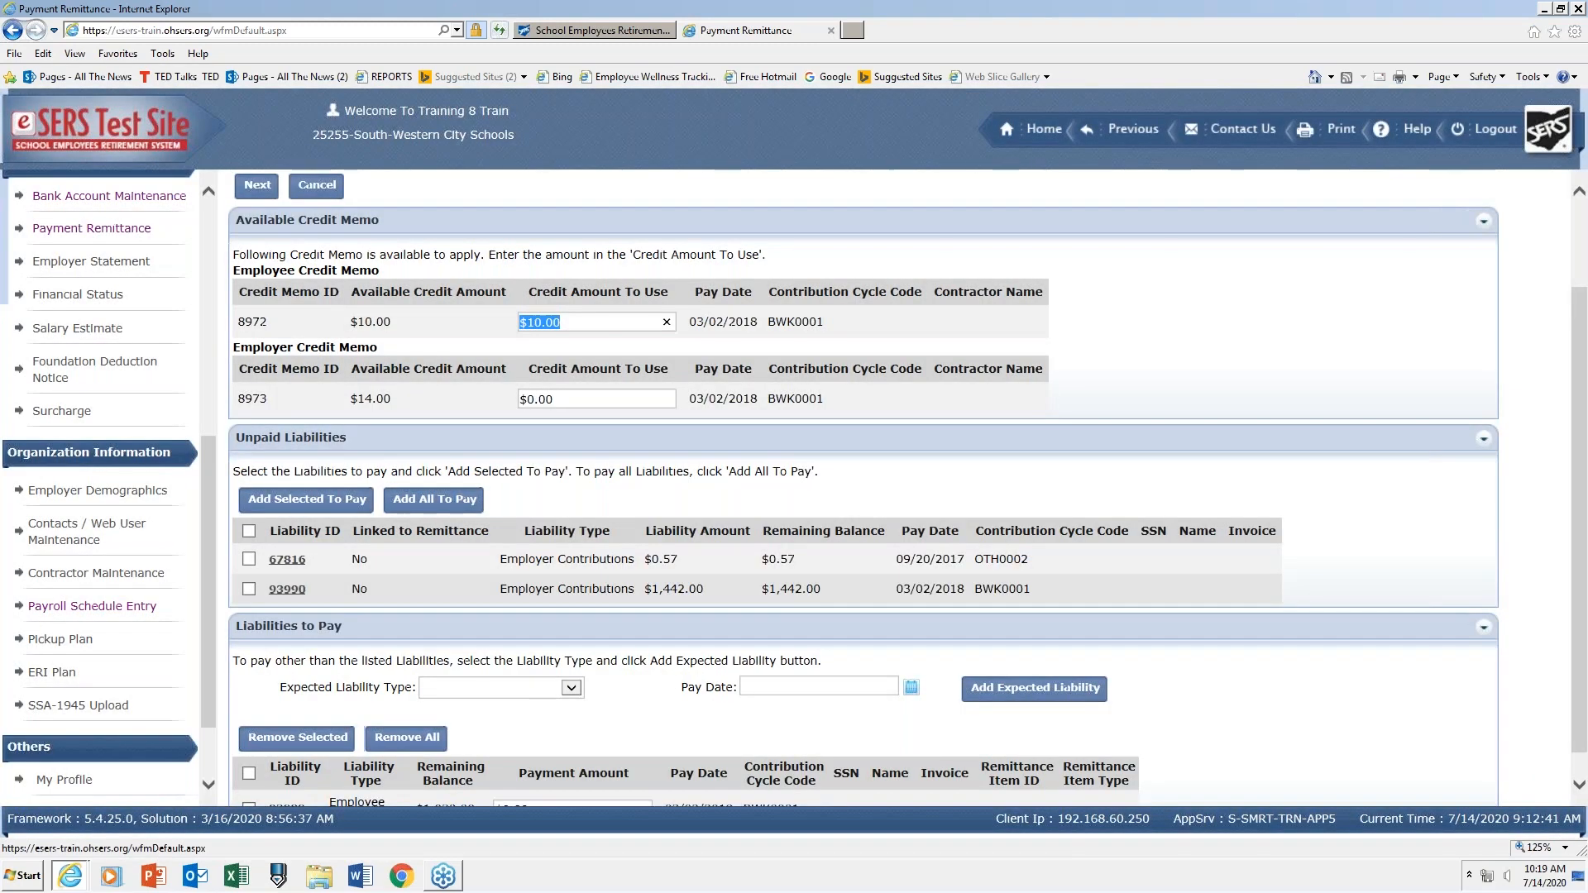
pyautogui.moveTo(1580, 501); pyautogui.dragTo(1580, 613)
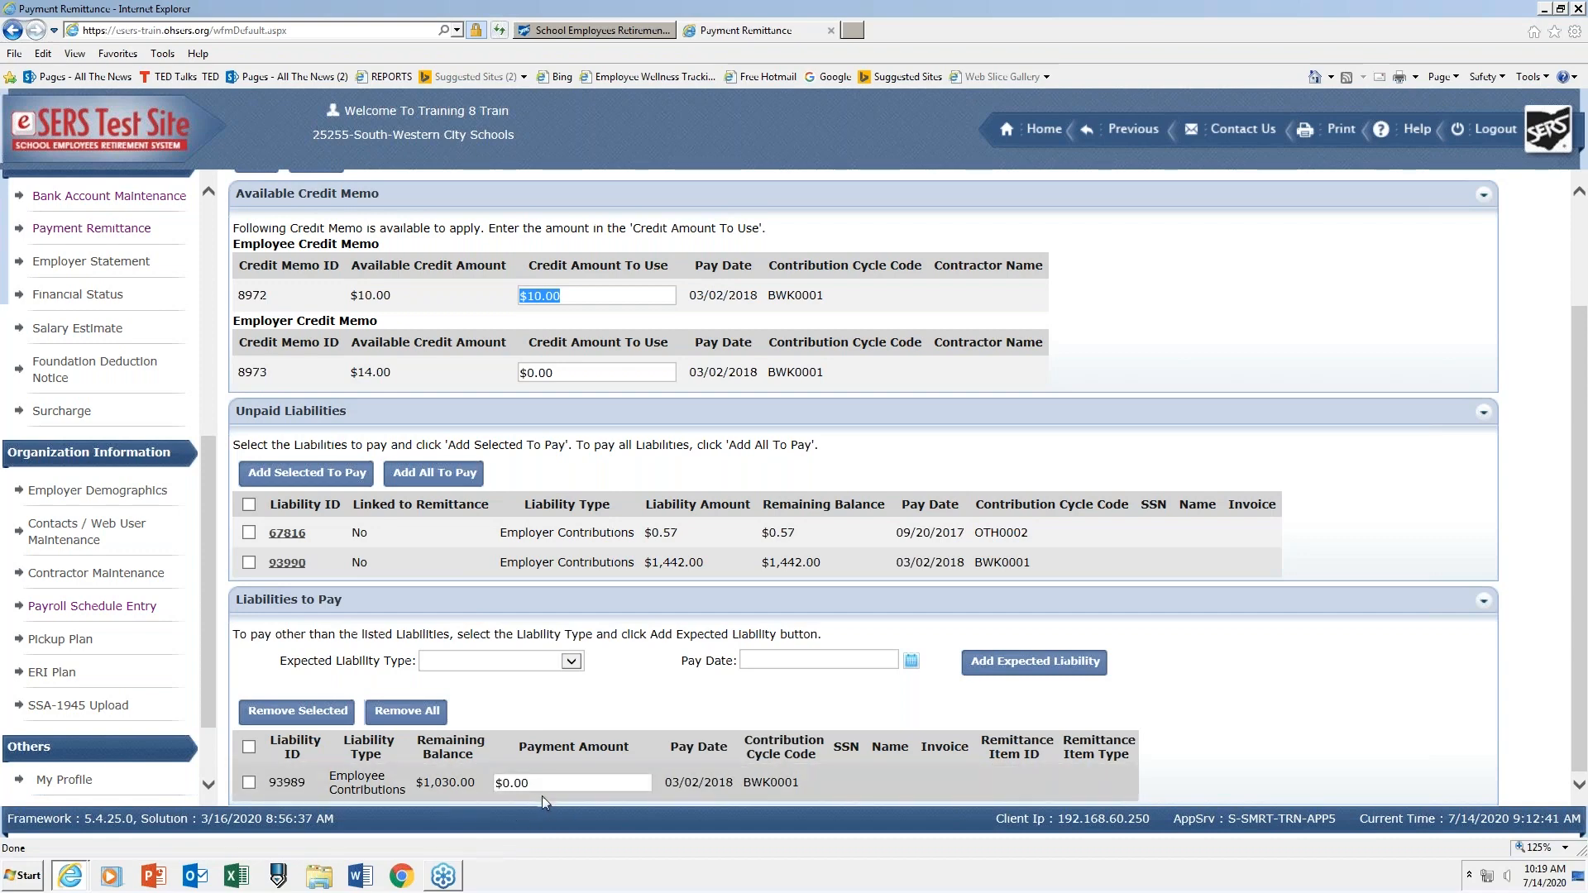
pyautogui.moveTo(545, 782); pyautogui.dragTo(492, 779)
pyautogui.write('$10.00')
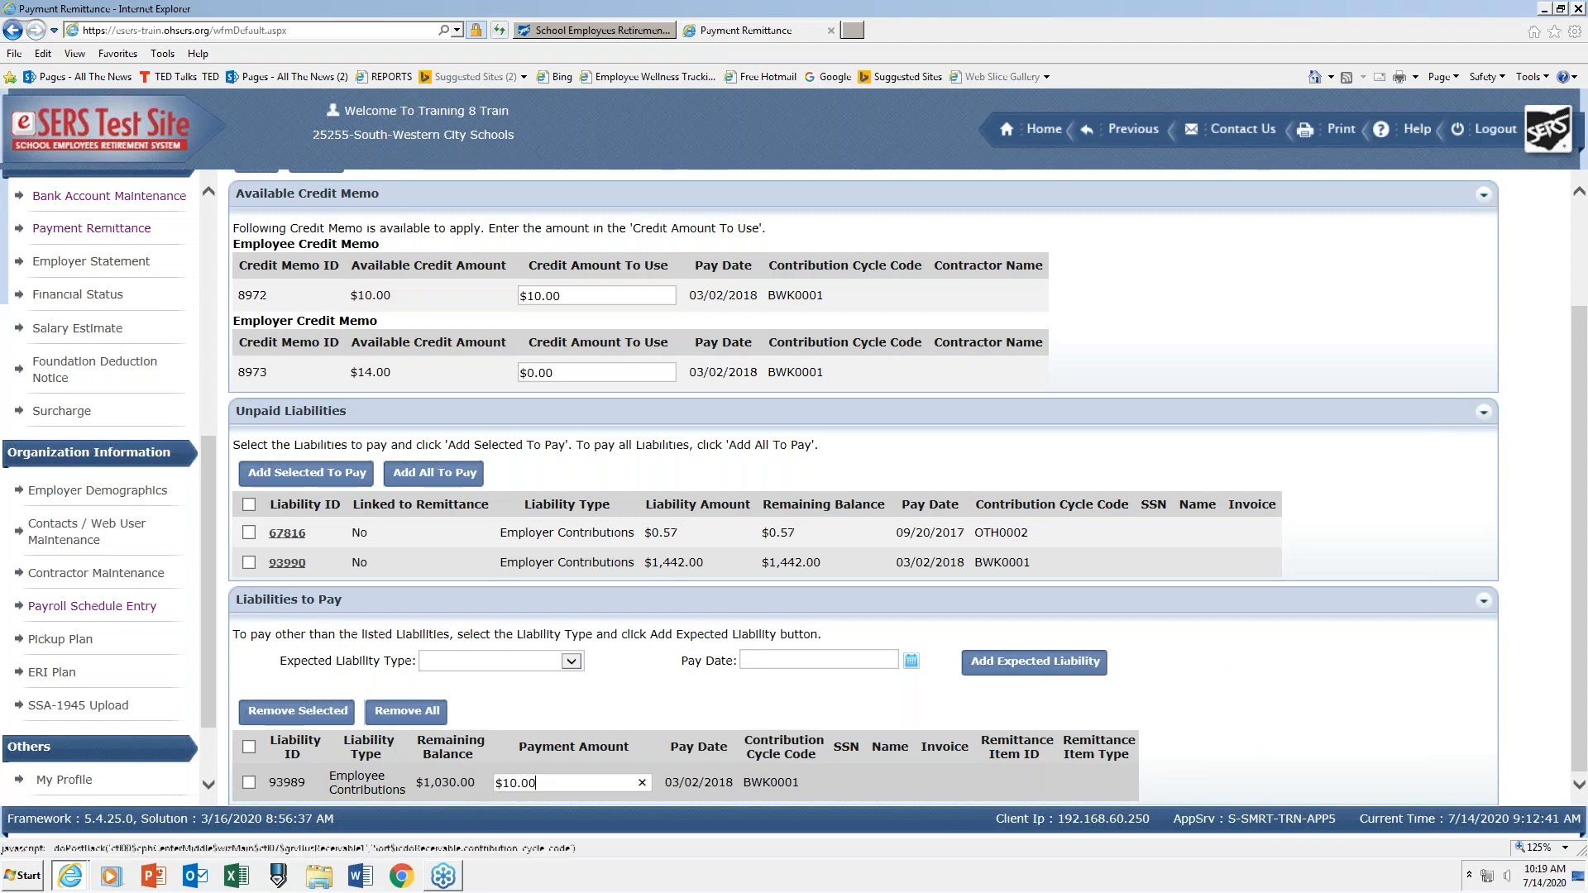
pyautogui.moveTo(1582, 691); pyautogui.dragTo(1524, 563)
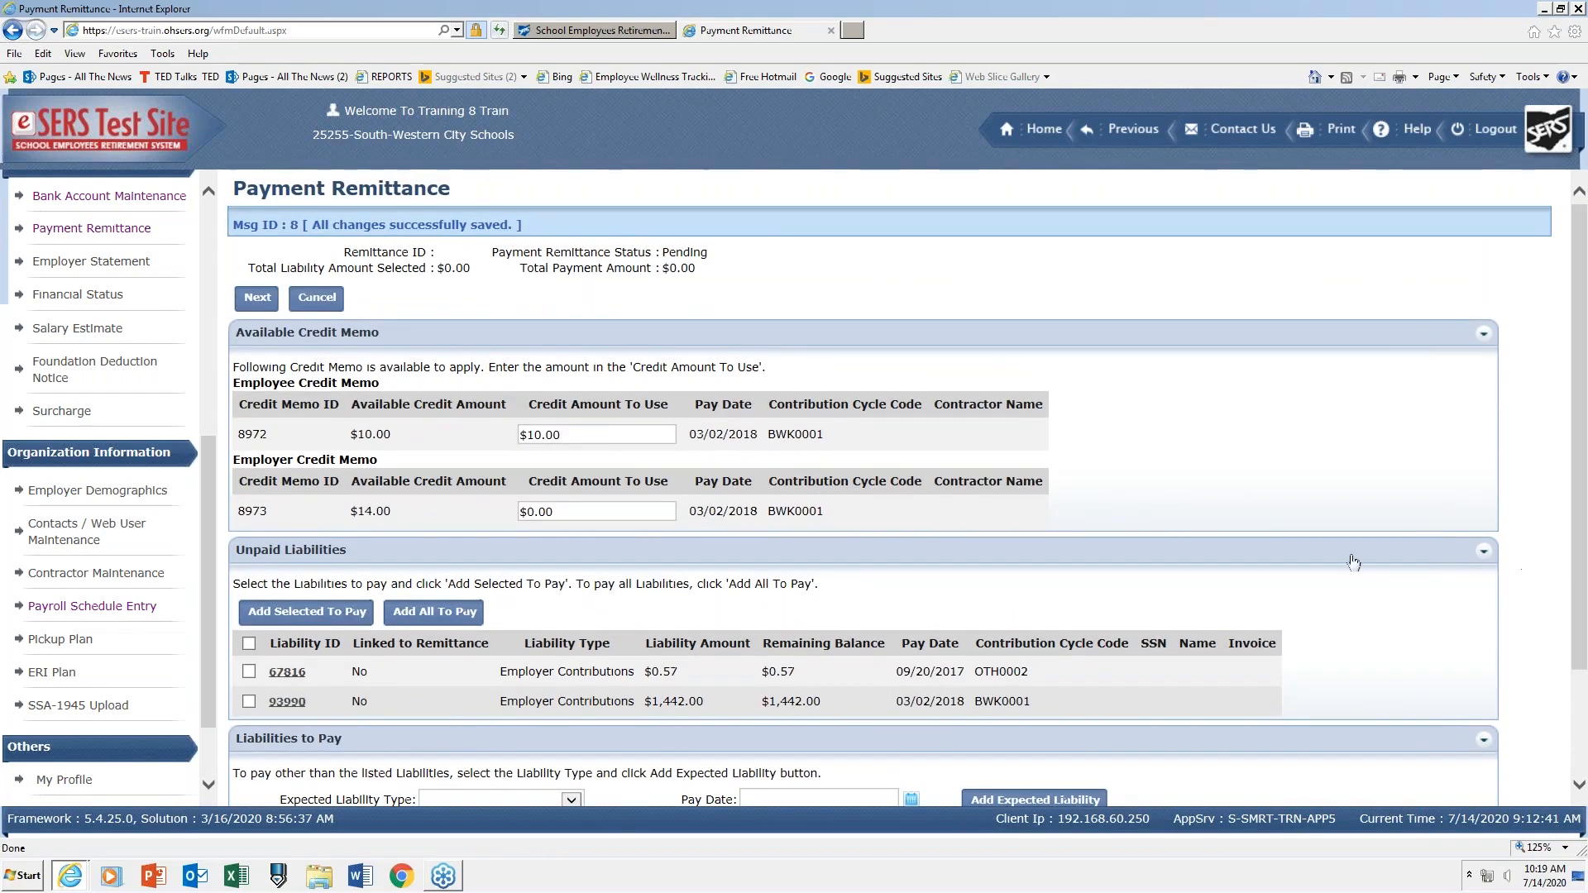
pyautogui.click(258, 298)
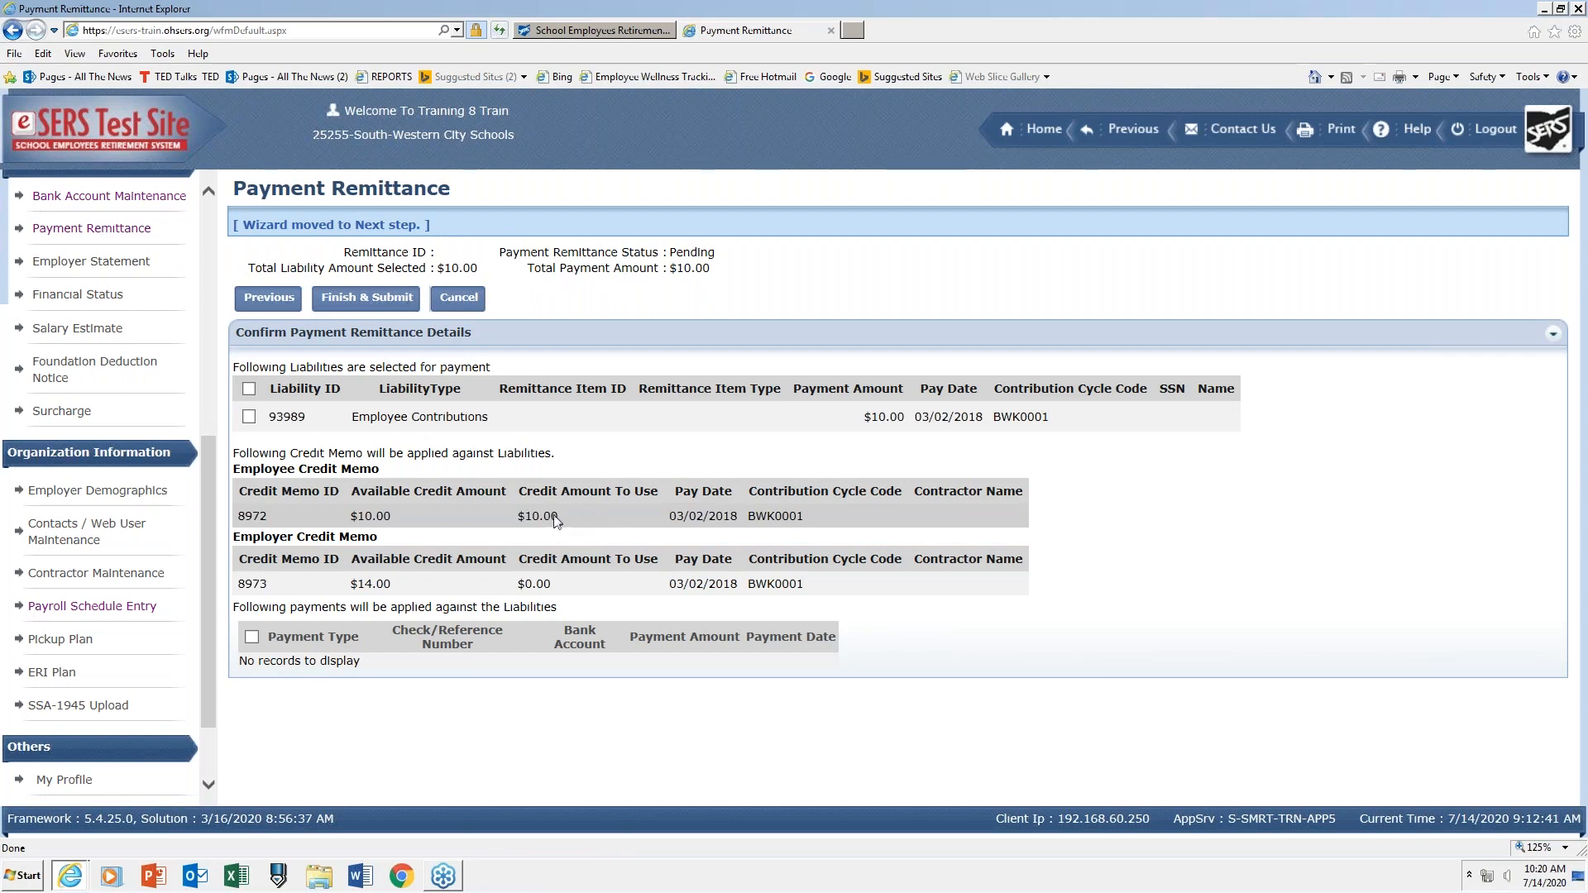
# Submit the $10.00 remittance and start a new one showing credit memo 8973 ($14.00).
pyautogui.click(366, 300)
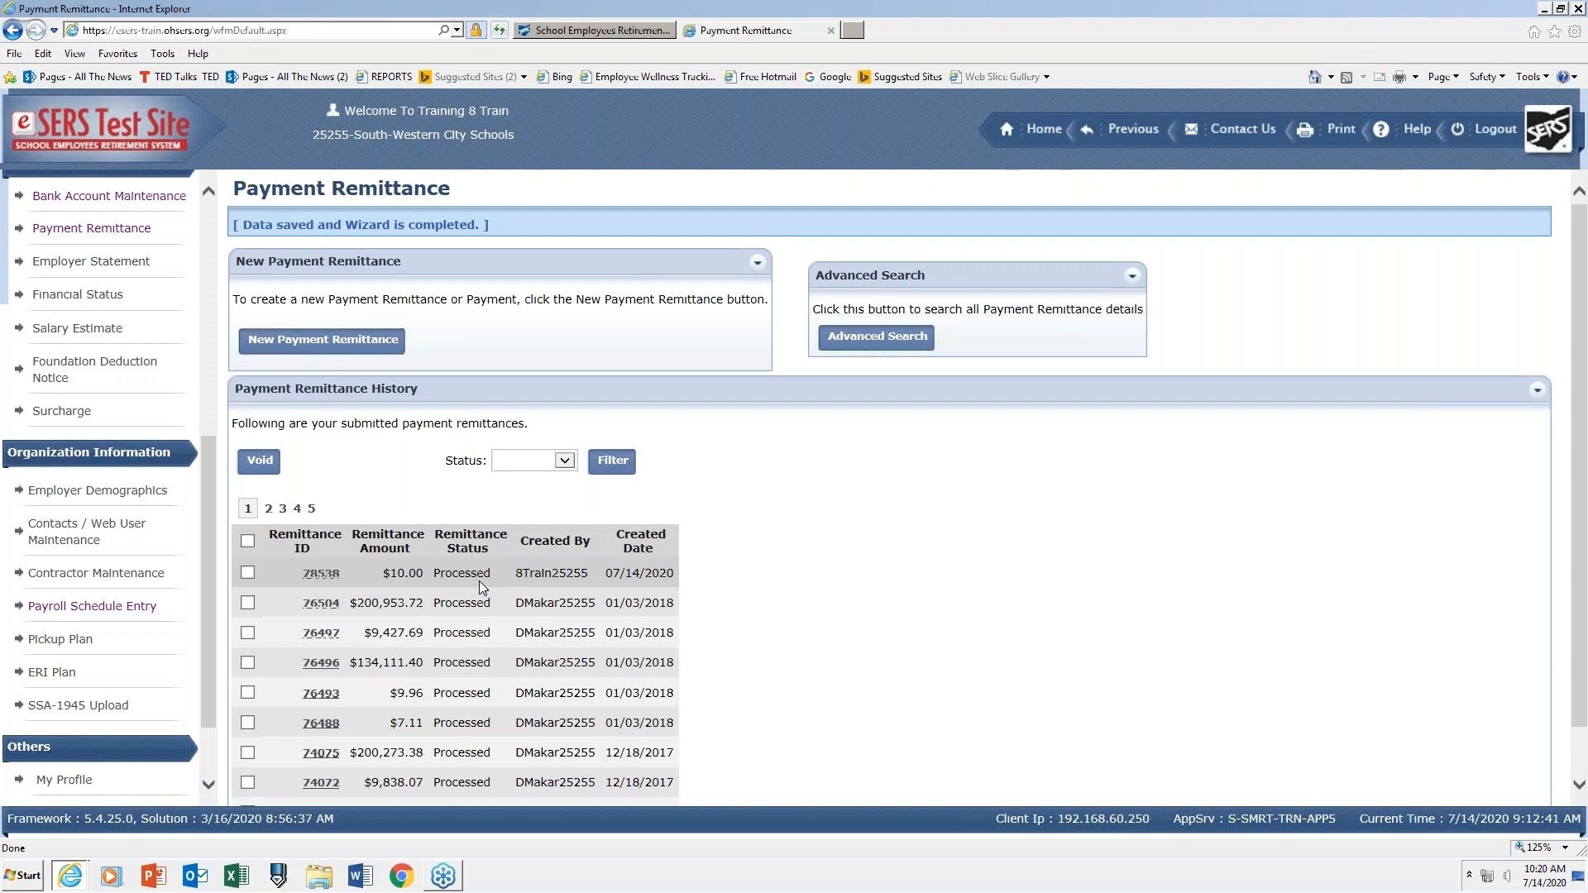
pyautogui.click(381, 341)
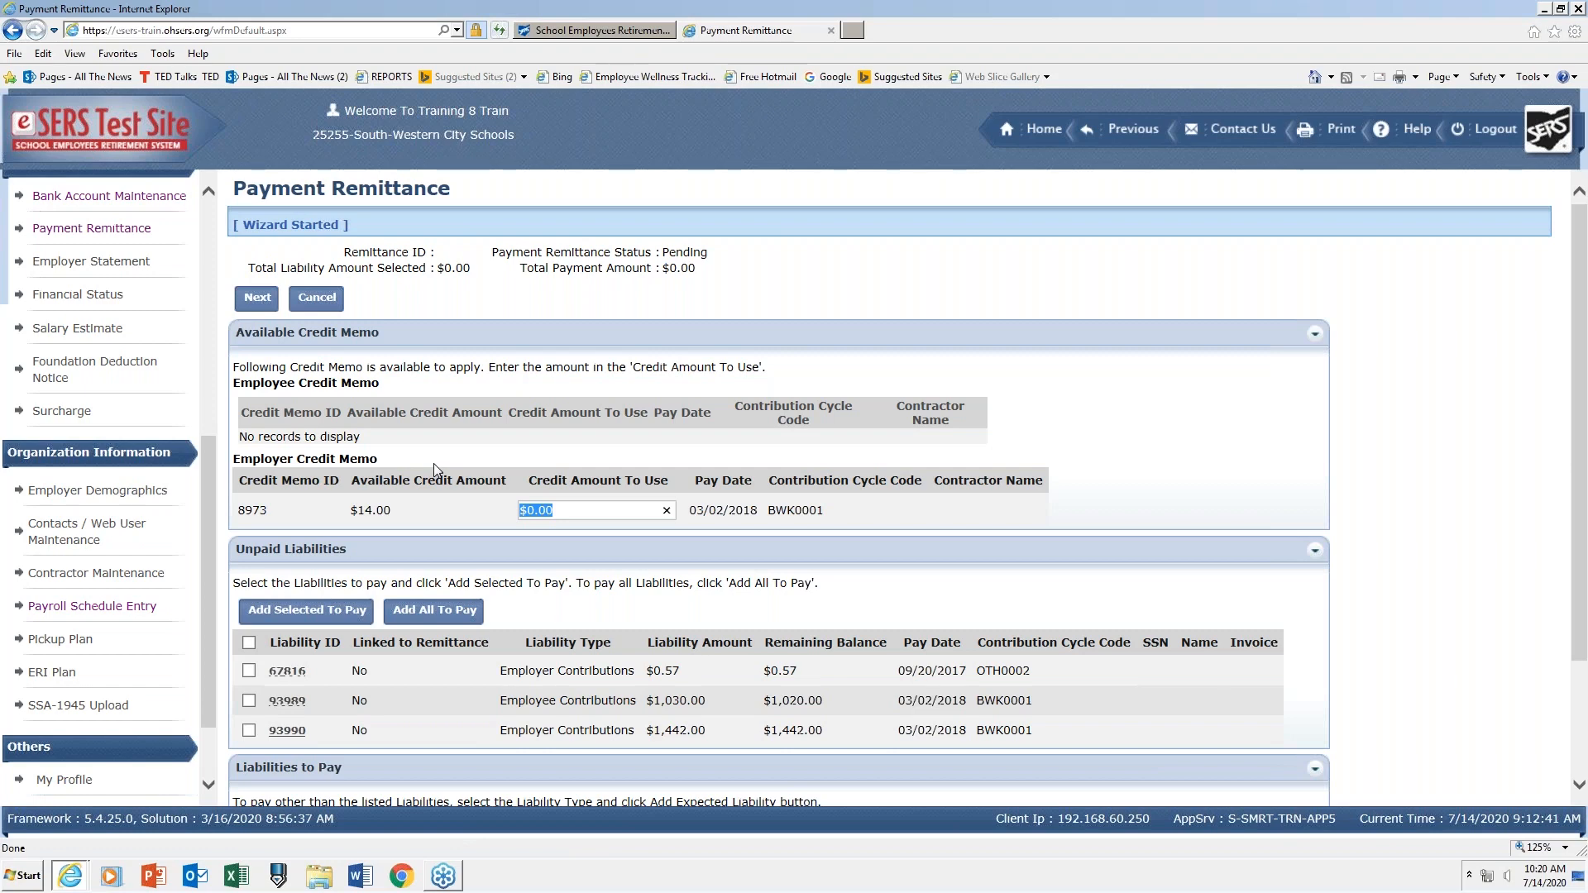
# Enter 14.00 for credit memo 8973 and add liability 93990 to the liabilities to pay.
pyautogui.moveTo(552, 511); pyautogui.dragTo(524, 510)
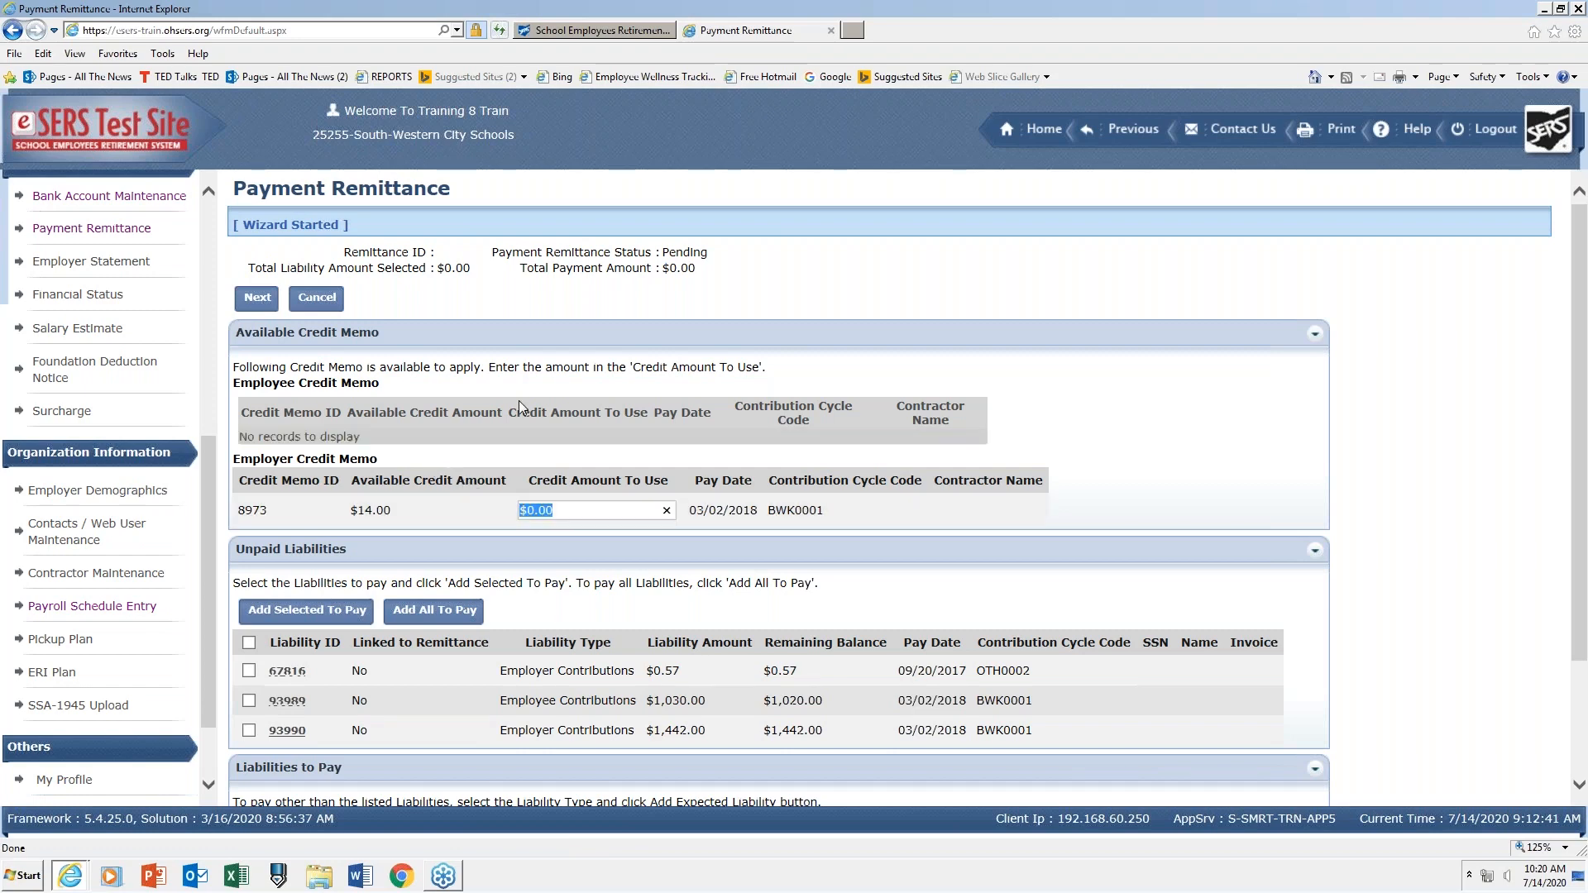
pyautogui.write('14.00')
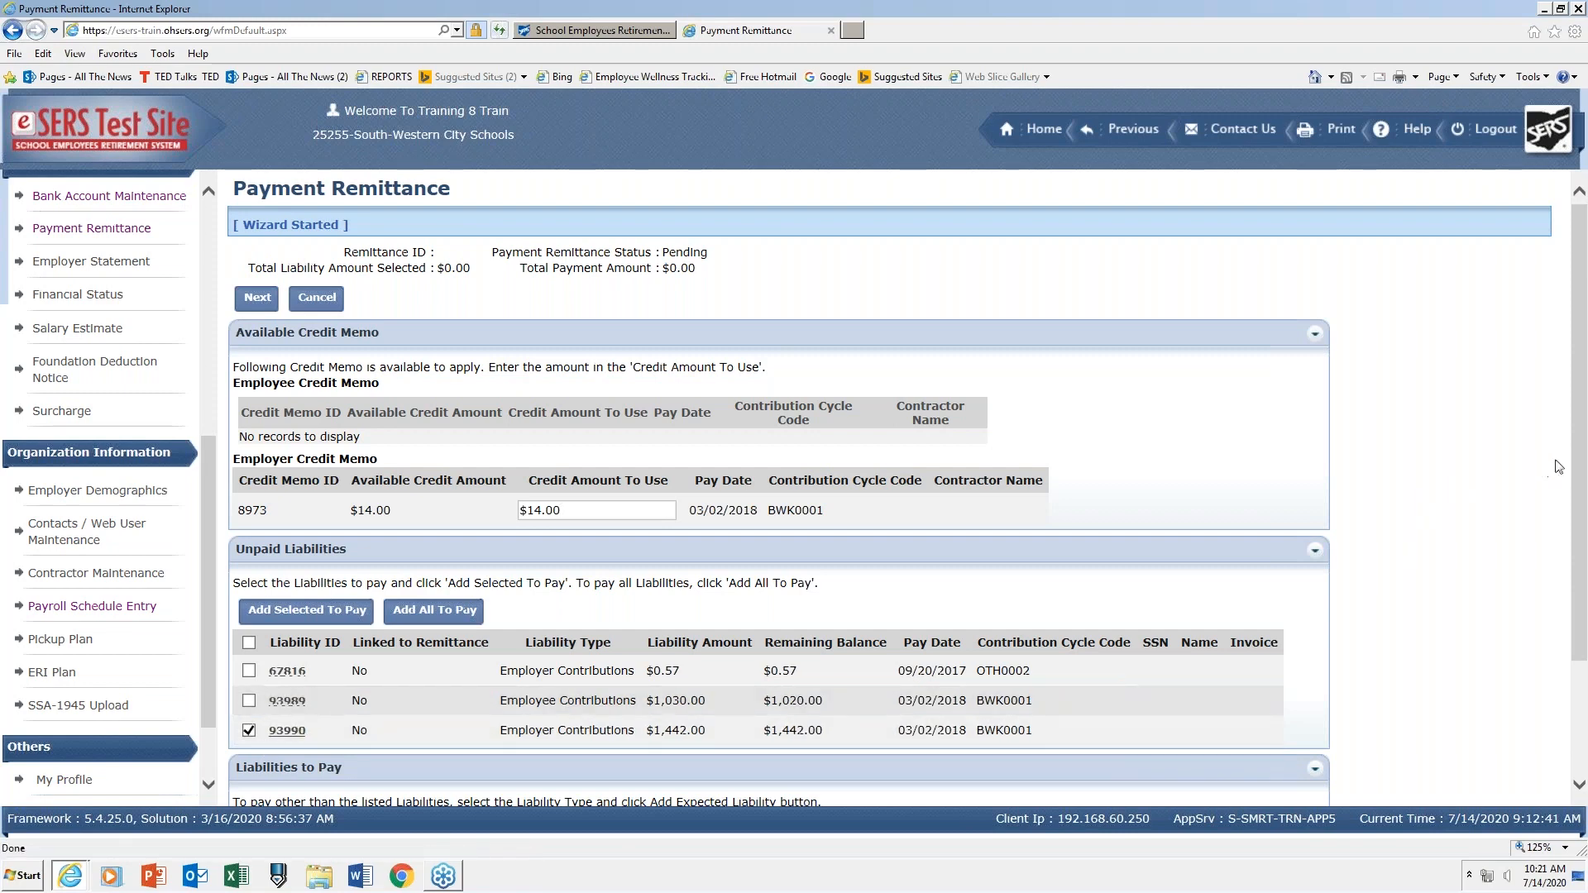
pyautogui.moveTo(1580, 451); pyautogui.dragTo(1582, 659)
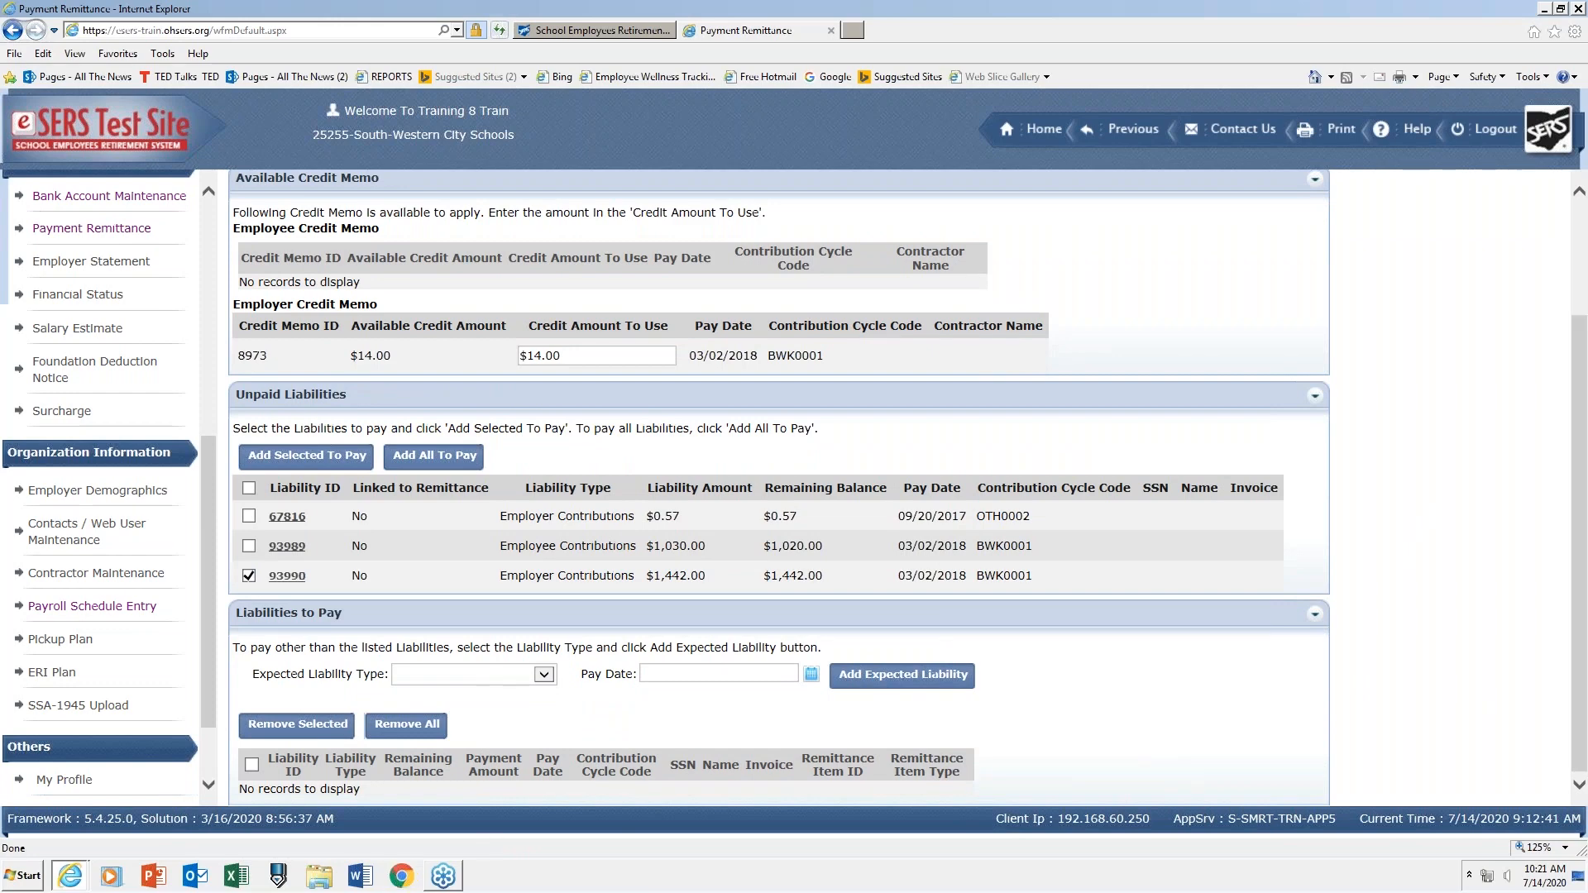
pyautogui.click(327, 458)
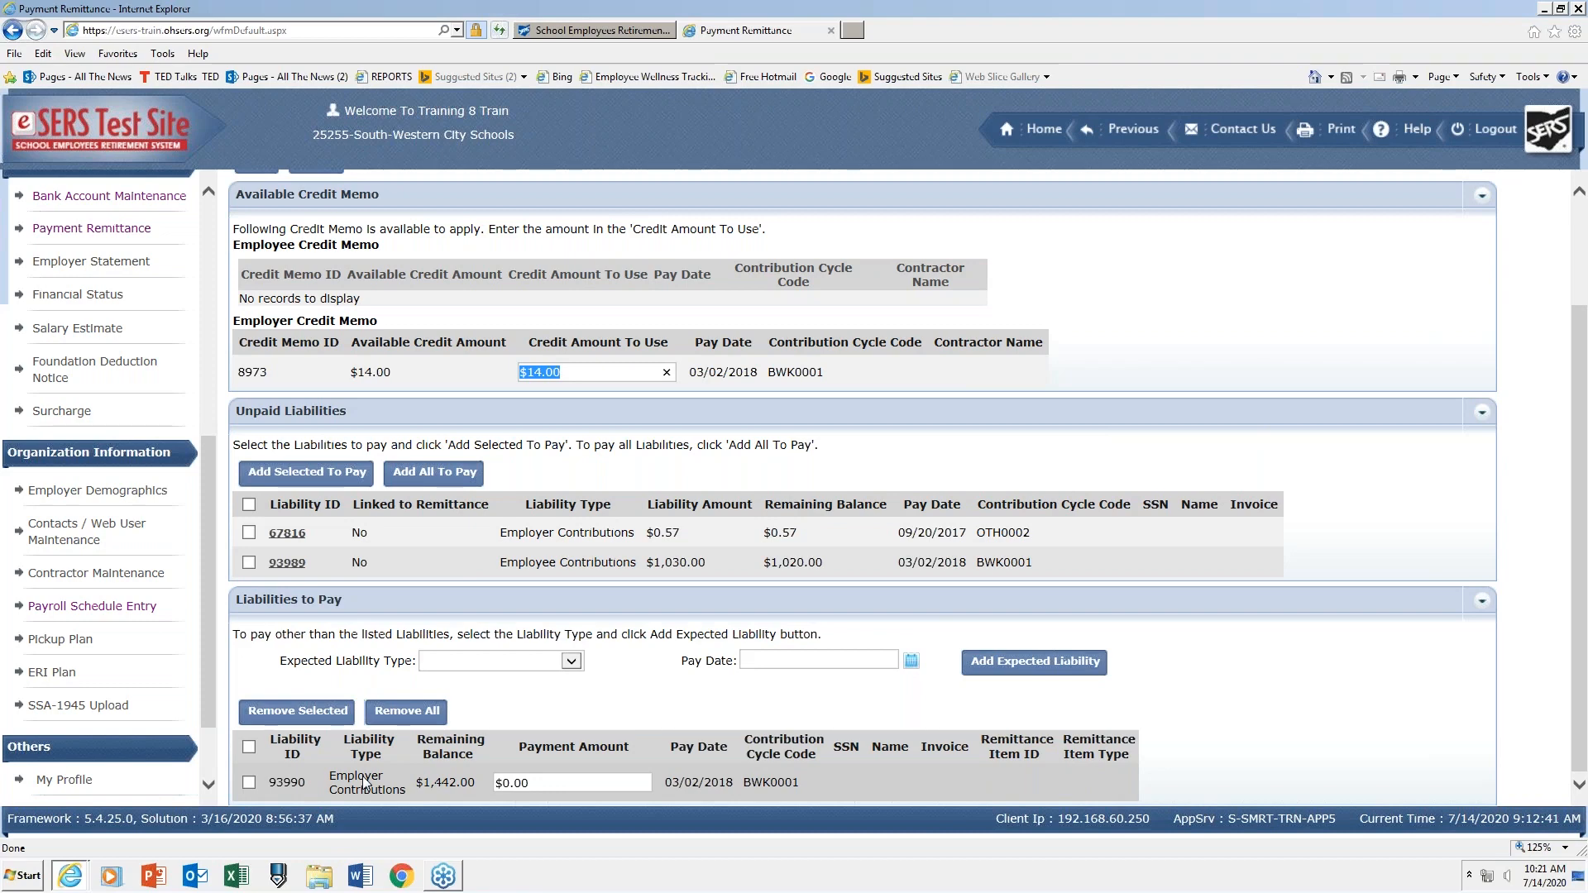
# Set liability 93990's payment amount to $14.00 and submit the remittance.
pyautogui.click(544, 784)
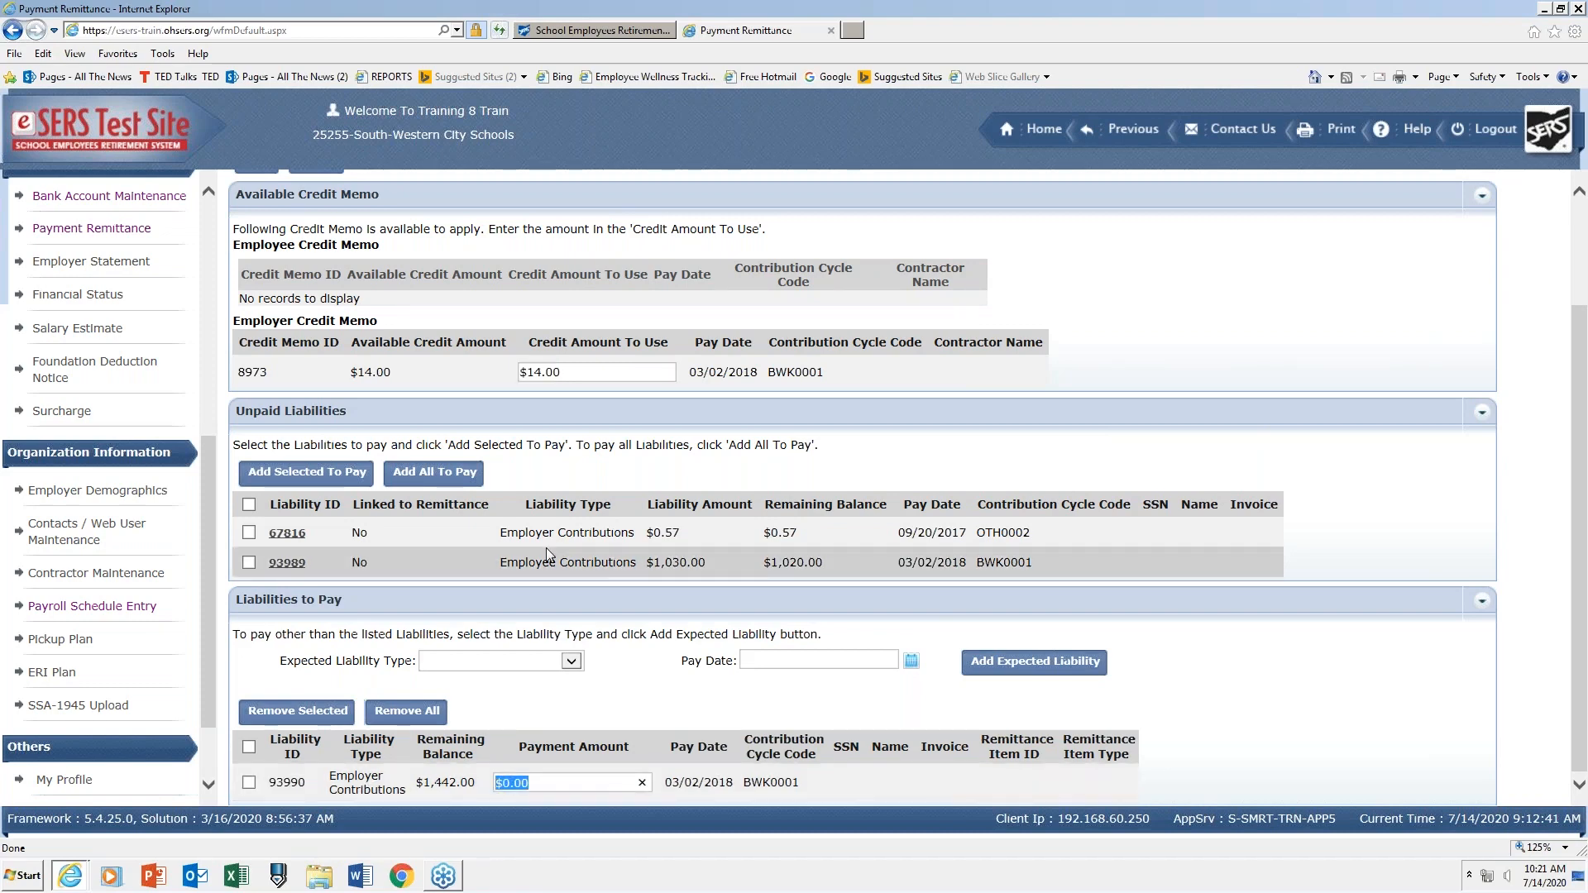
pyautogui.write('$14.00')
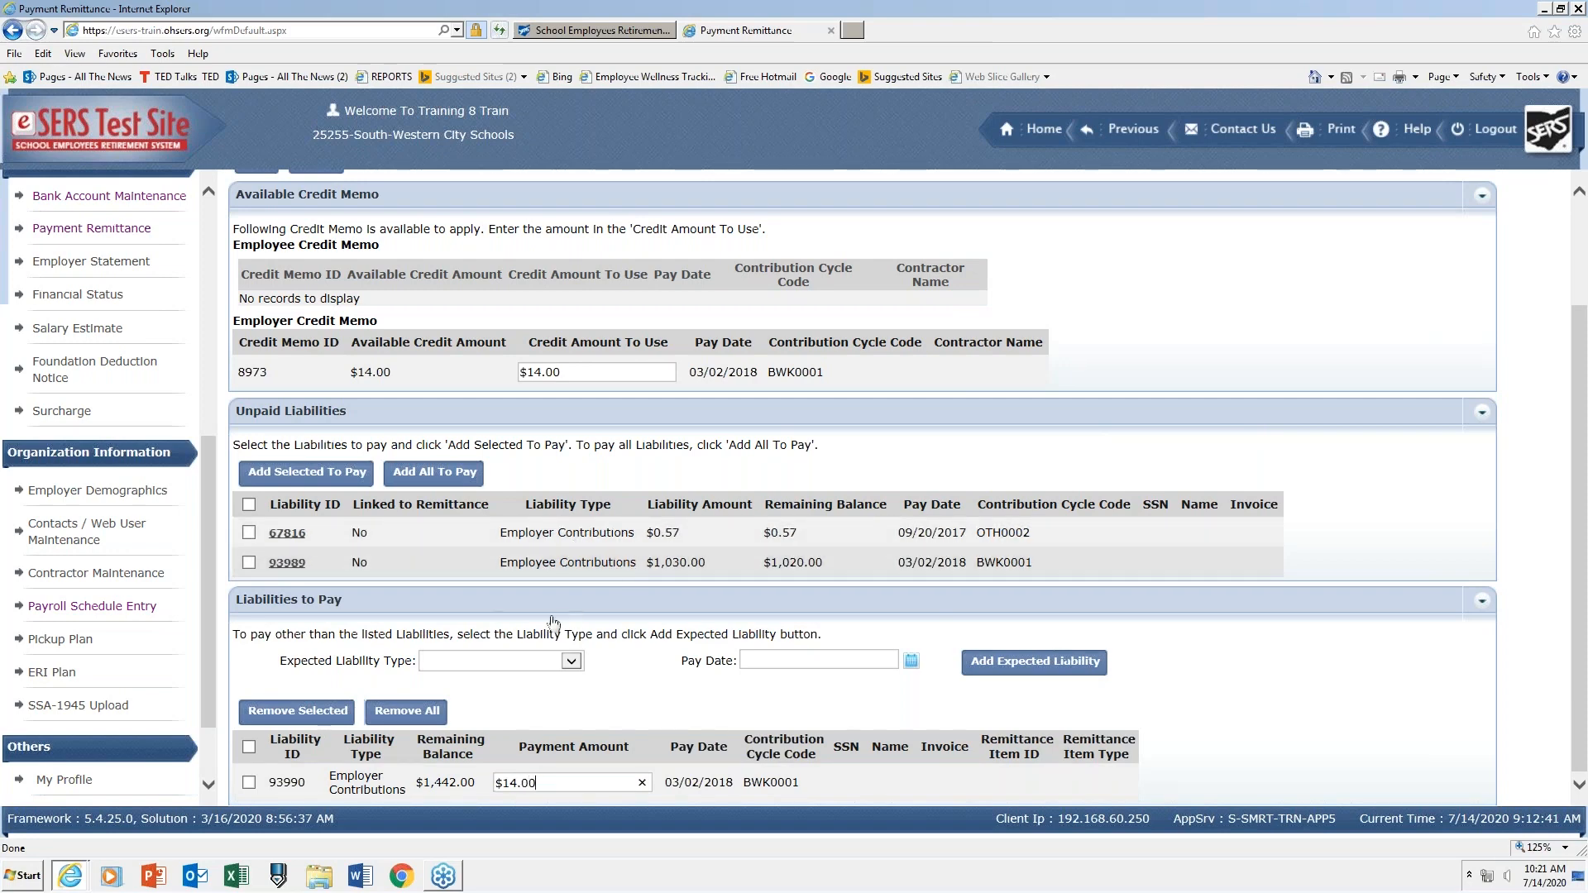
pyautogui.moveTo(1575, 413); pyautogui.dragTo(1572, 338)
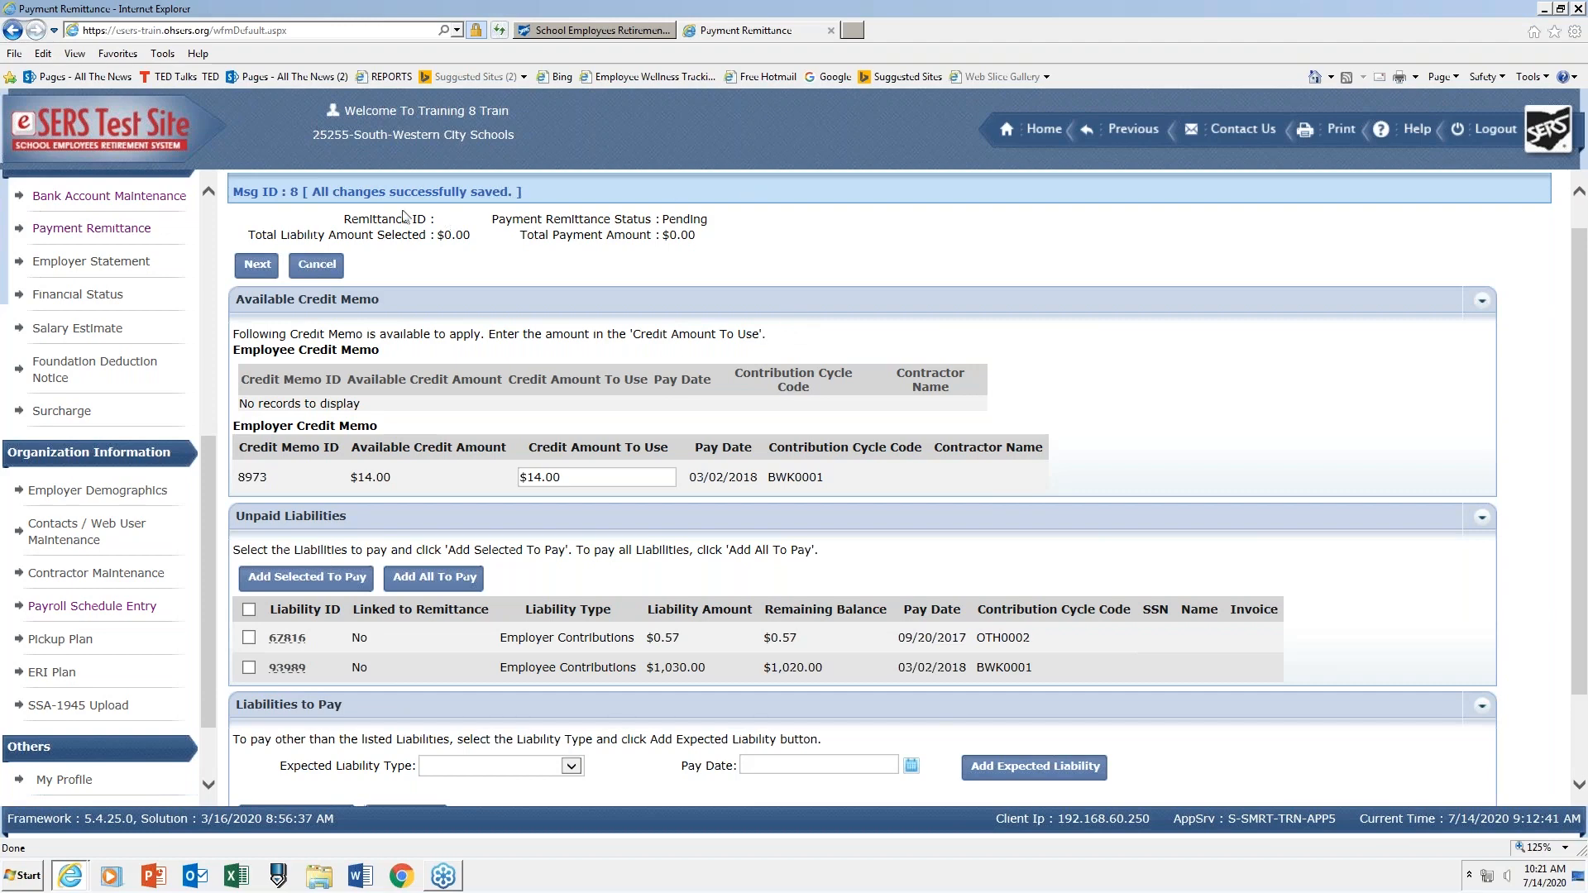
pyautogui.click(261, 268)
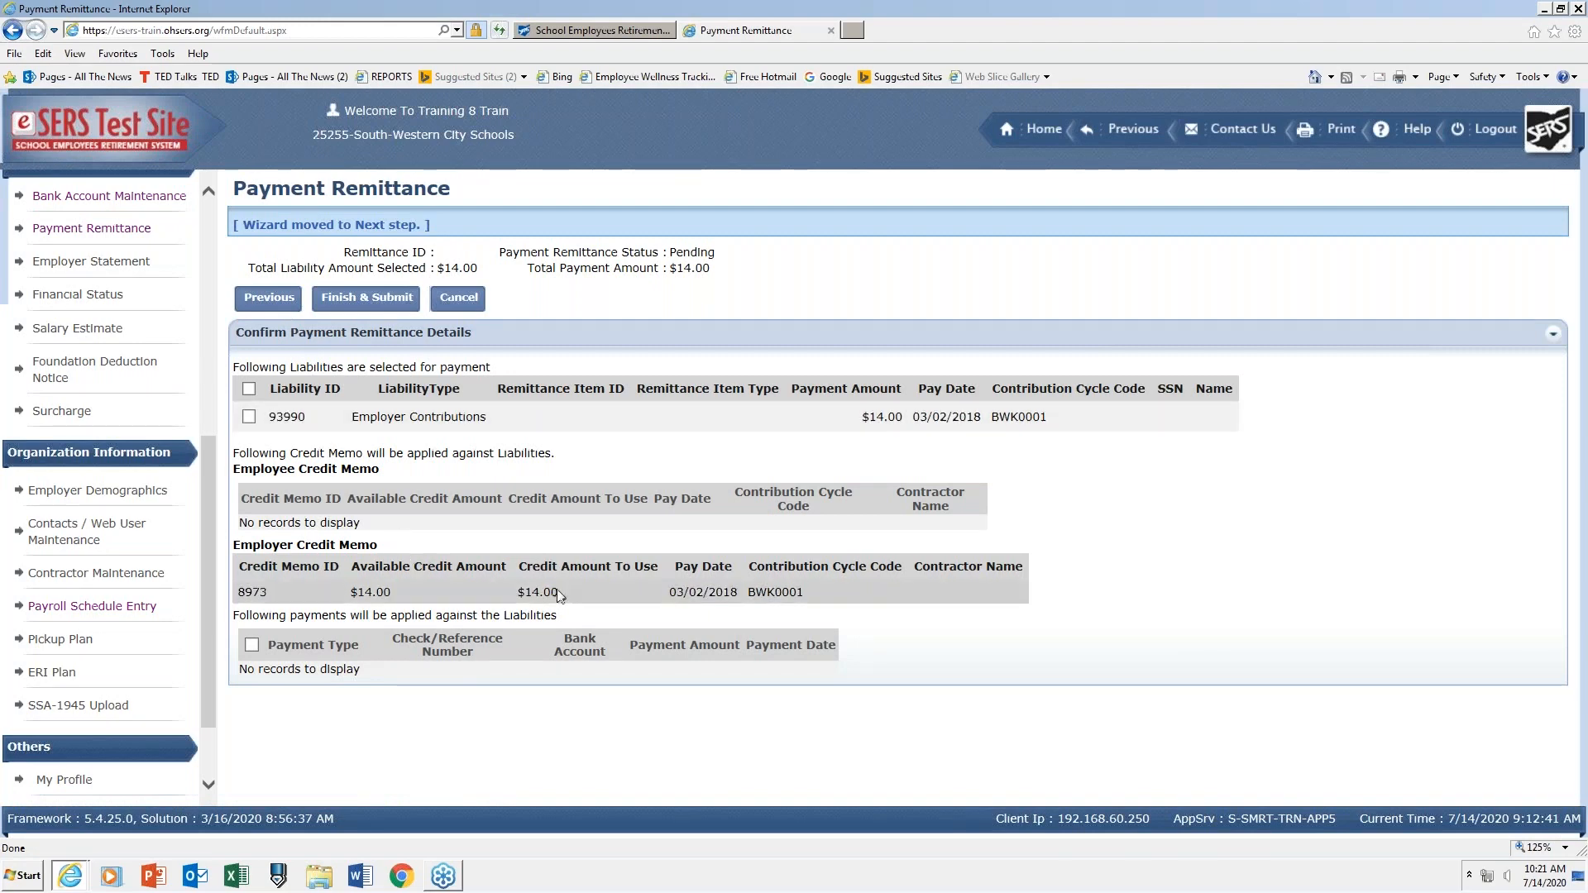
pyautogui.click(370, 301)
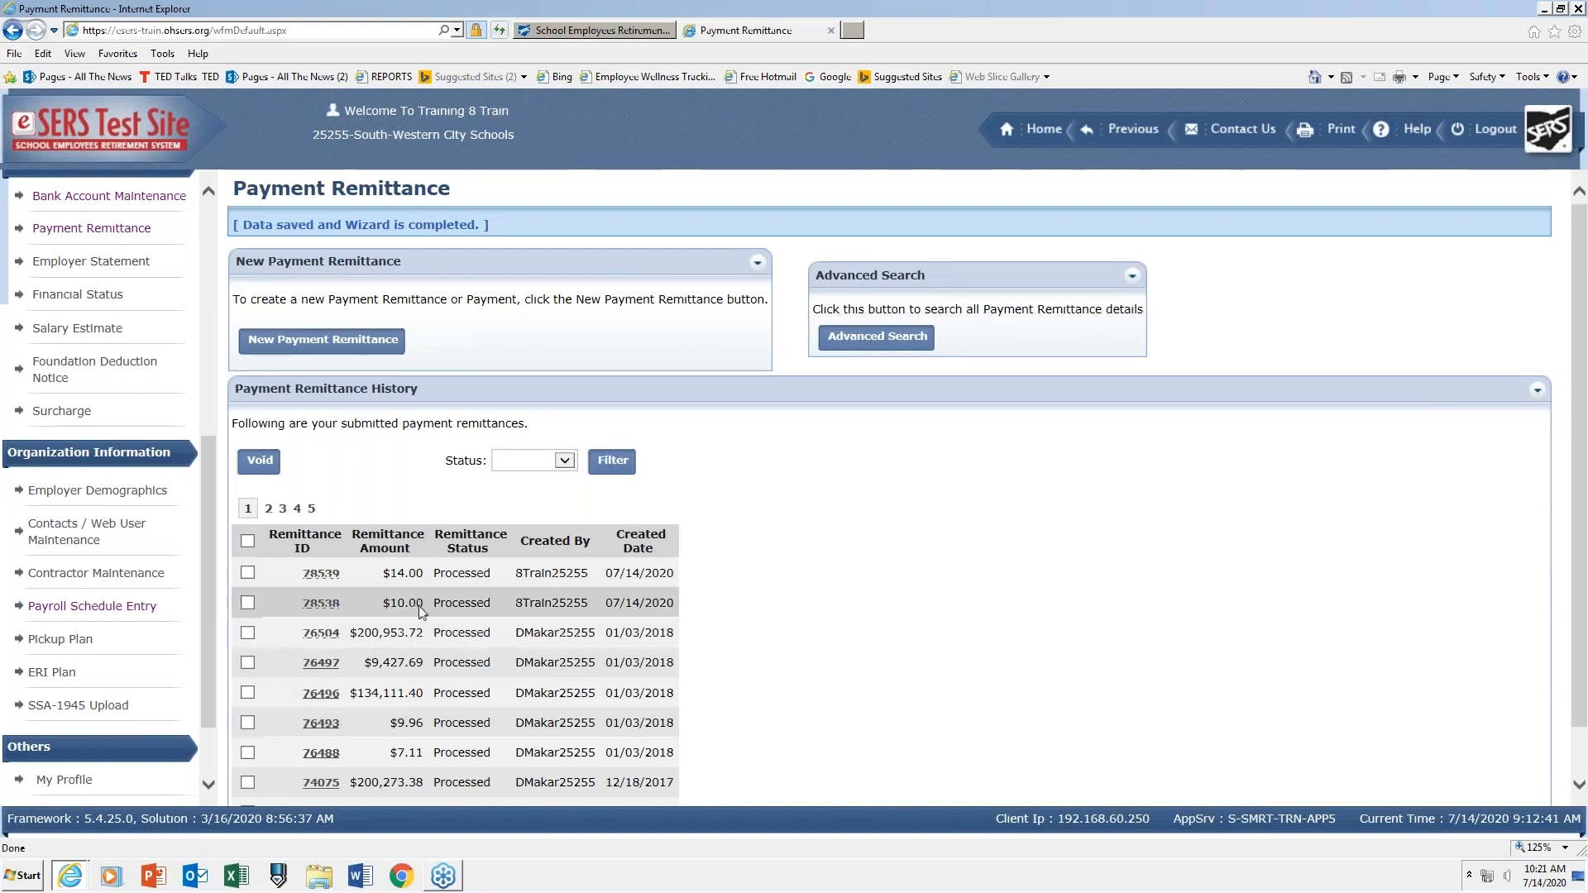
# Start a new payment remittance and tick unpaid liability 93989.
pyautogui.click(362, 340)
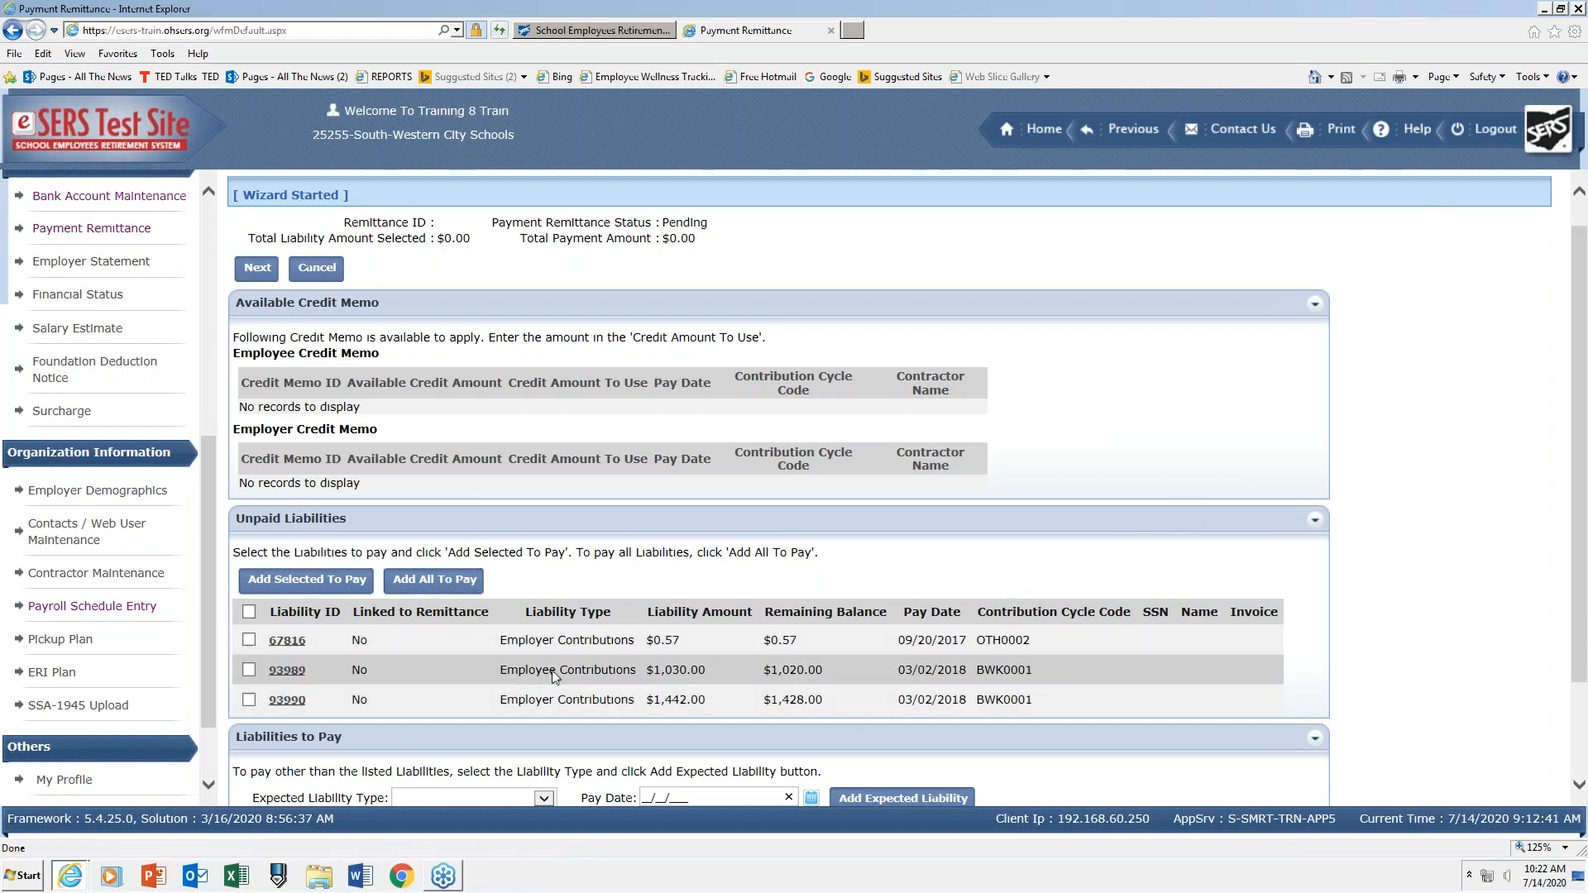
pyautogui.click(249, 671)
# Add liability 93989 to pay with a $1,020.00 payment amount and continue to payment information.
pyautogui.click(324, 583)
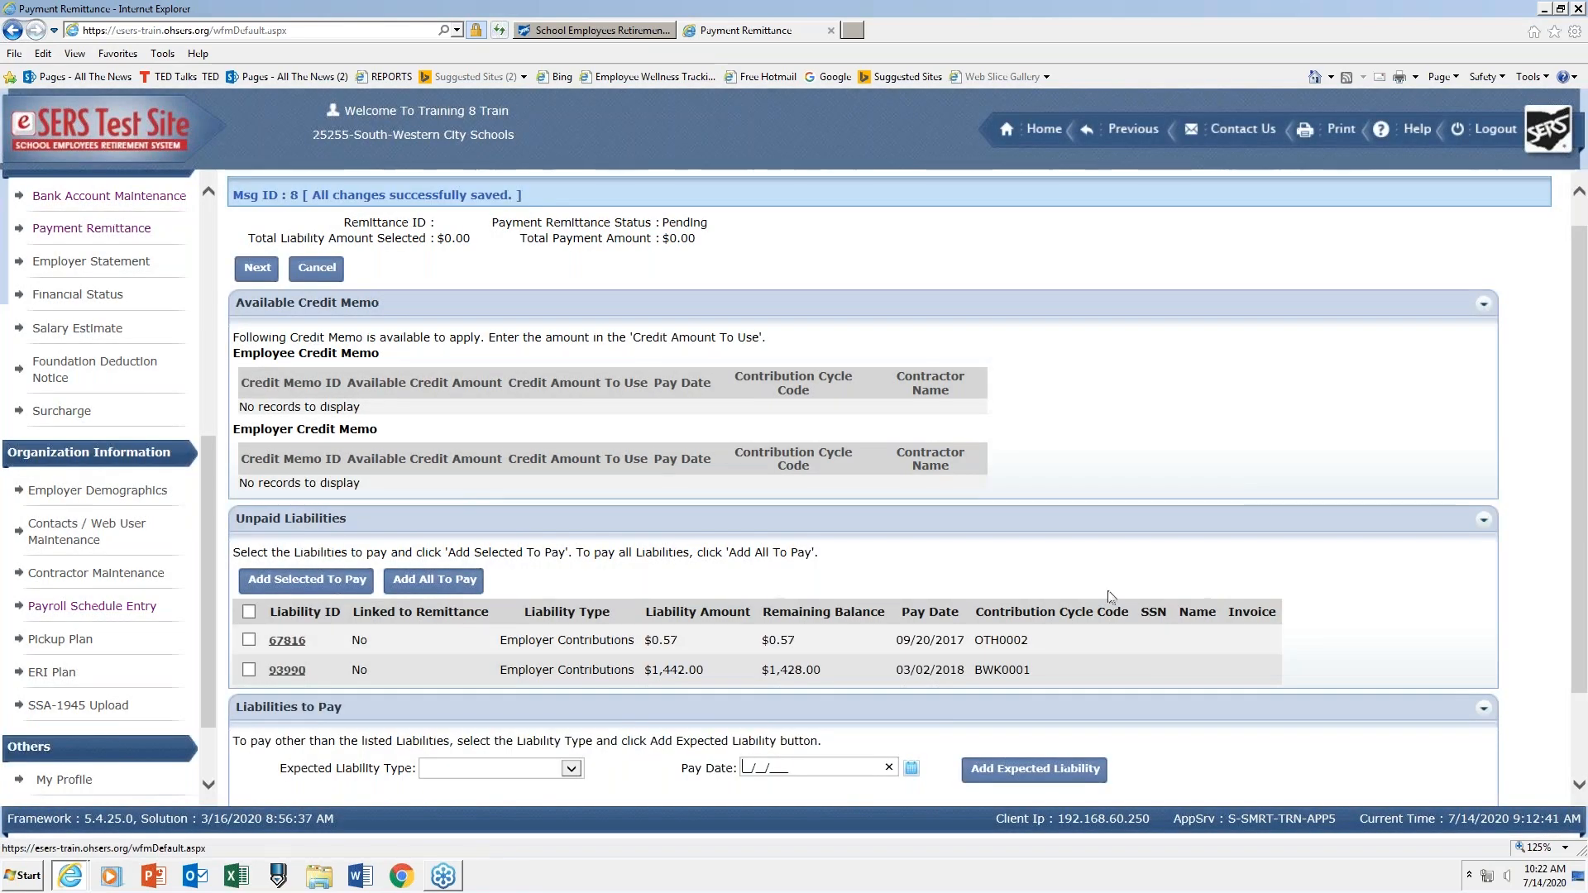
pyautogui.moveTo(1578, 486); pyautogui.dragTo(1583, 586)
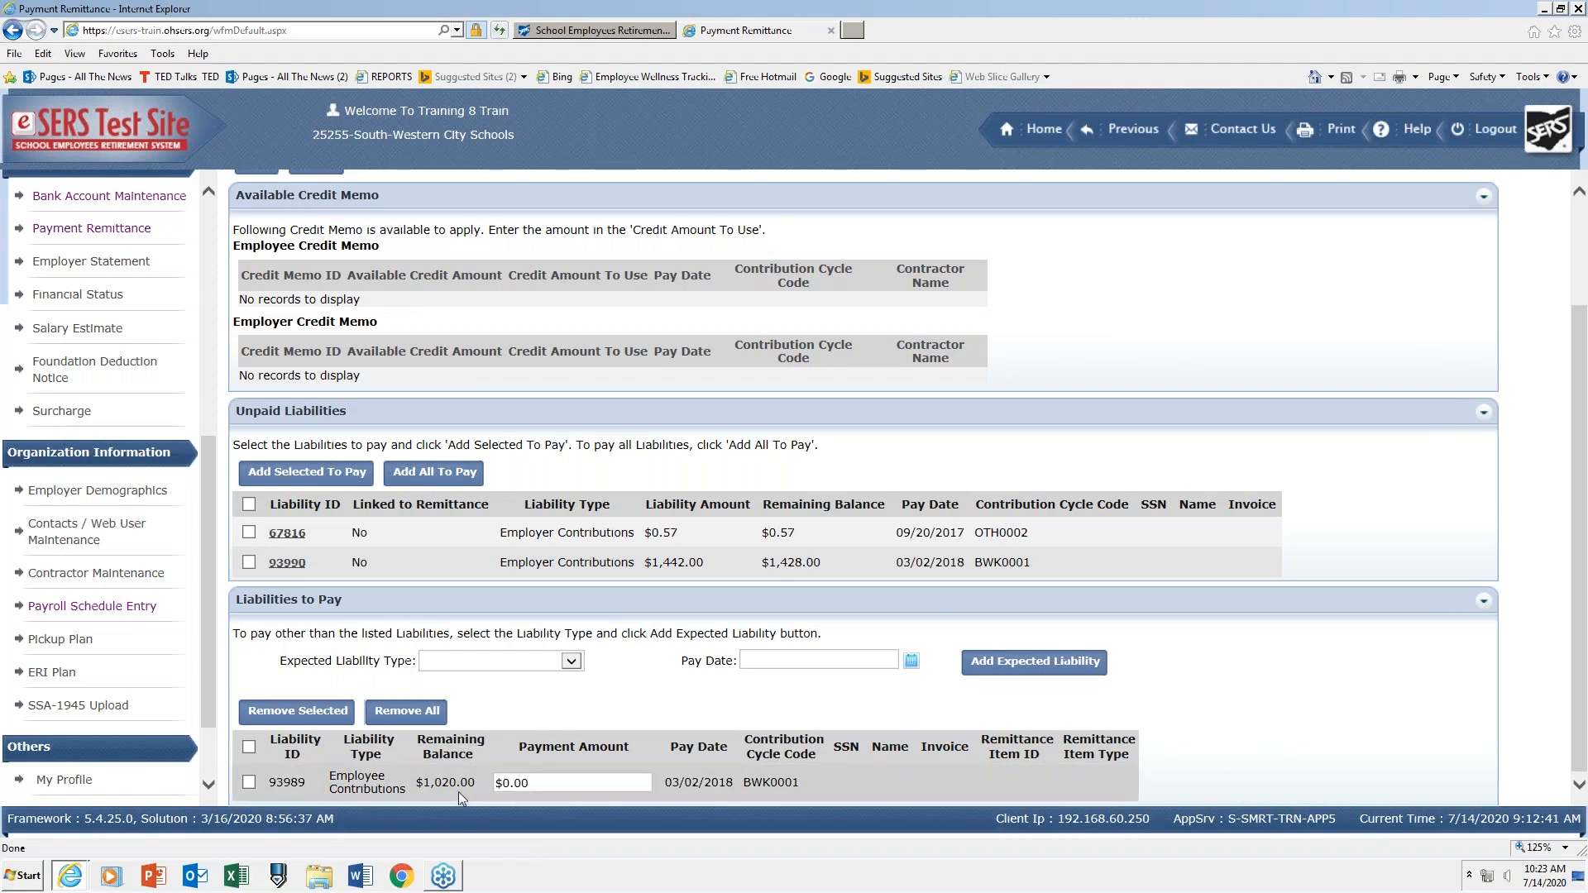
pyautogui.moveTo(533, 783); pyautogui.dragTo(495, 782)
pyautogui.write('$1,020.00')
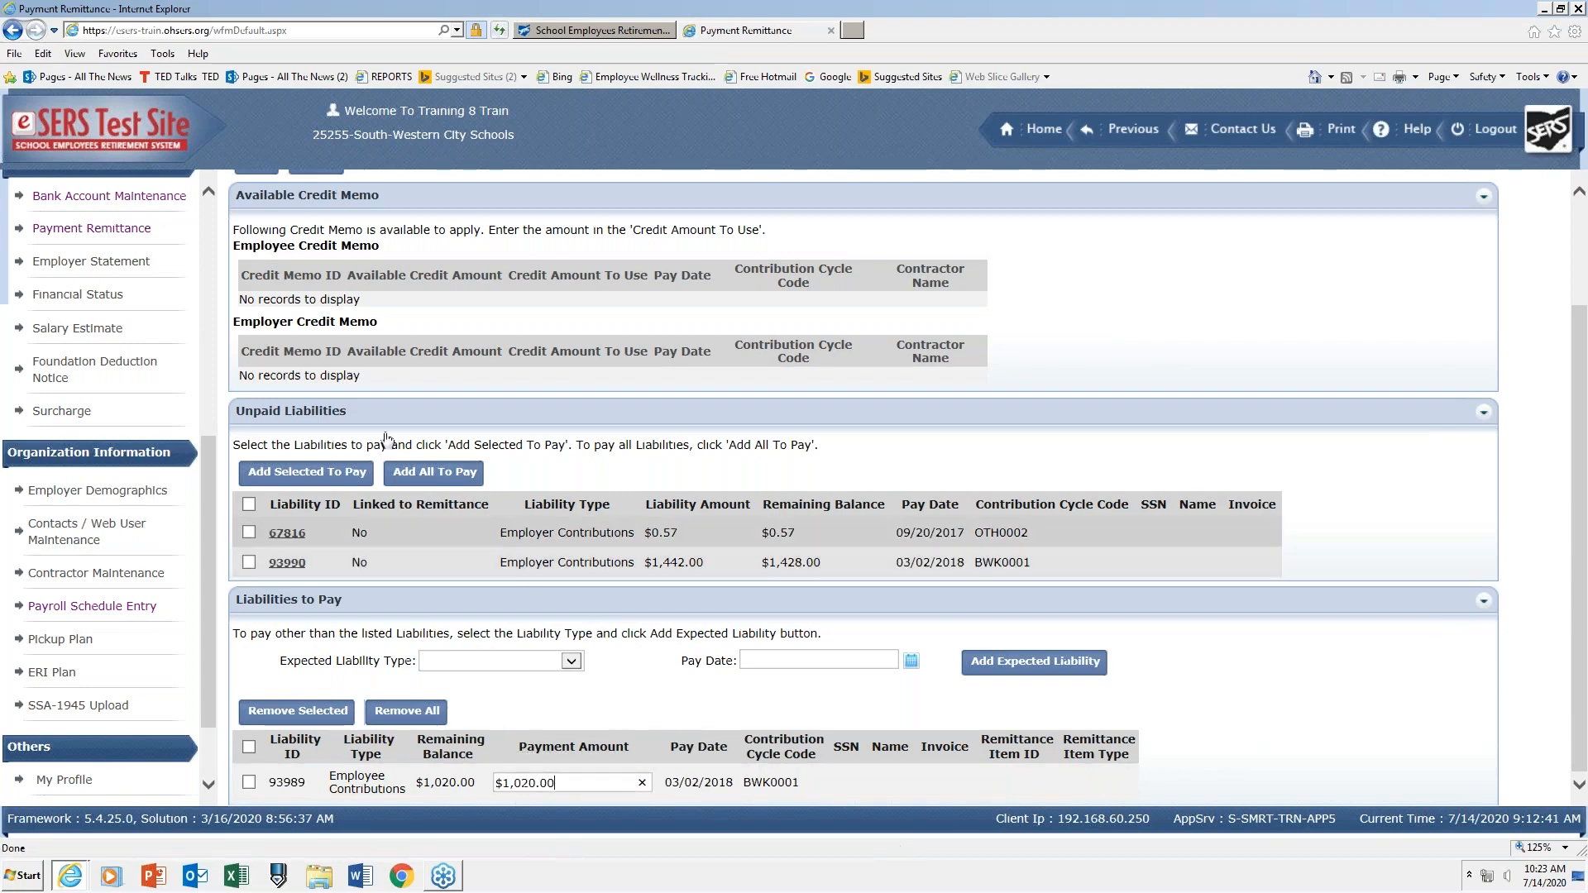
pyautogui.moveTo(1579, 403); pyautogui.dragTo(1578, 318)
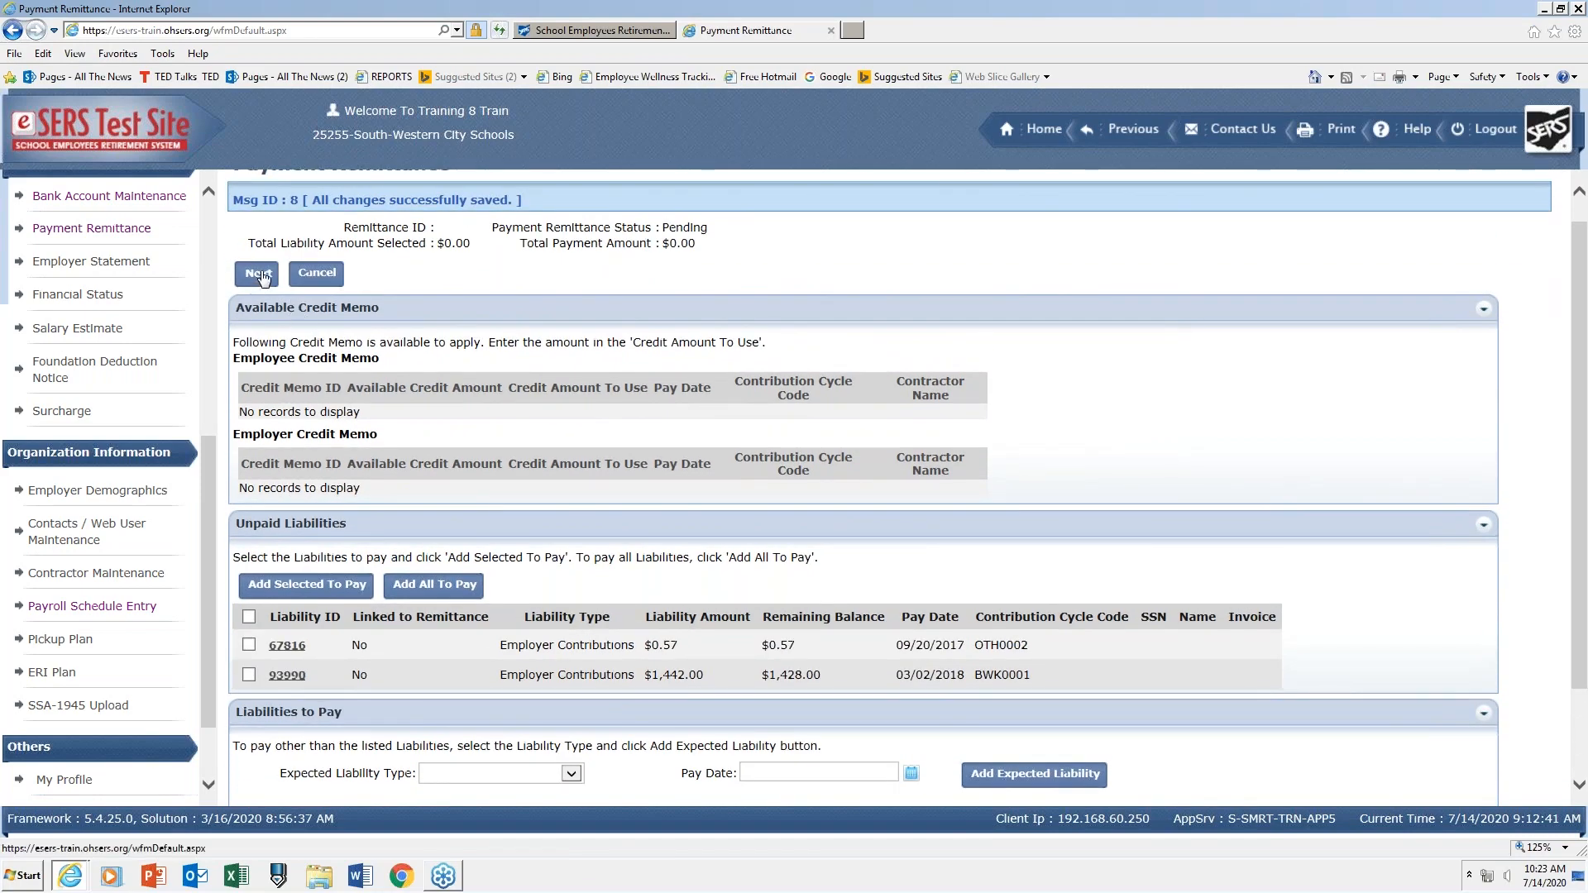
pyautogui.click(257, 273)
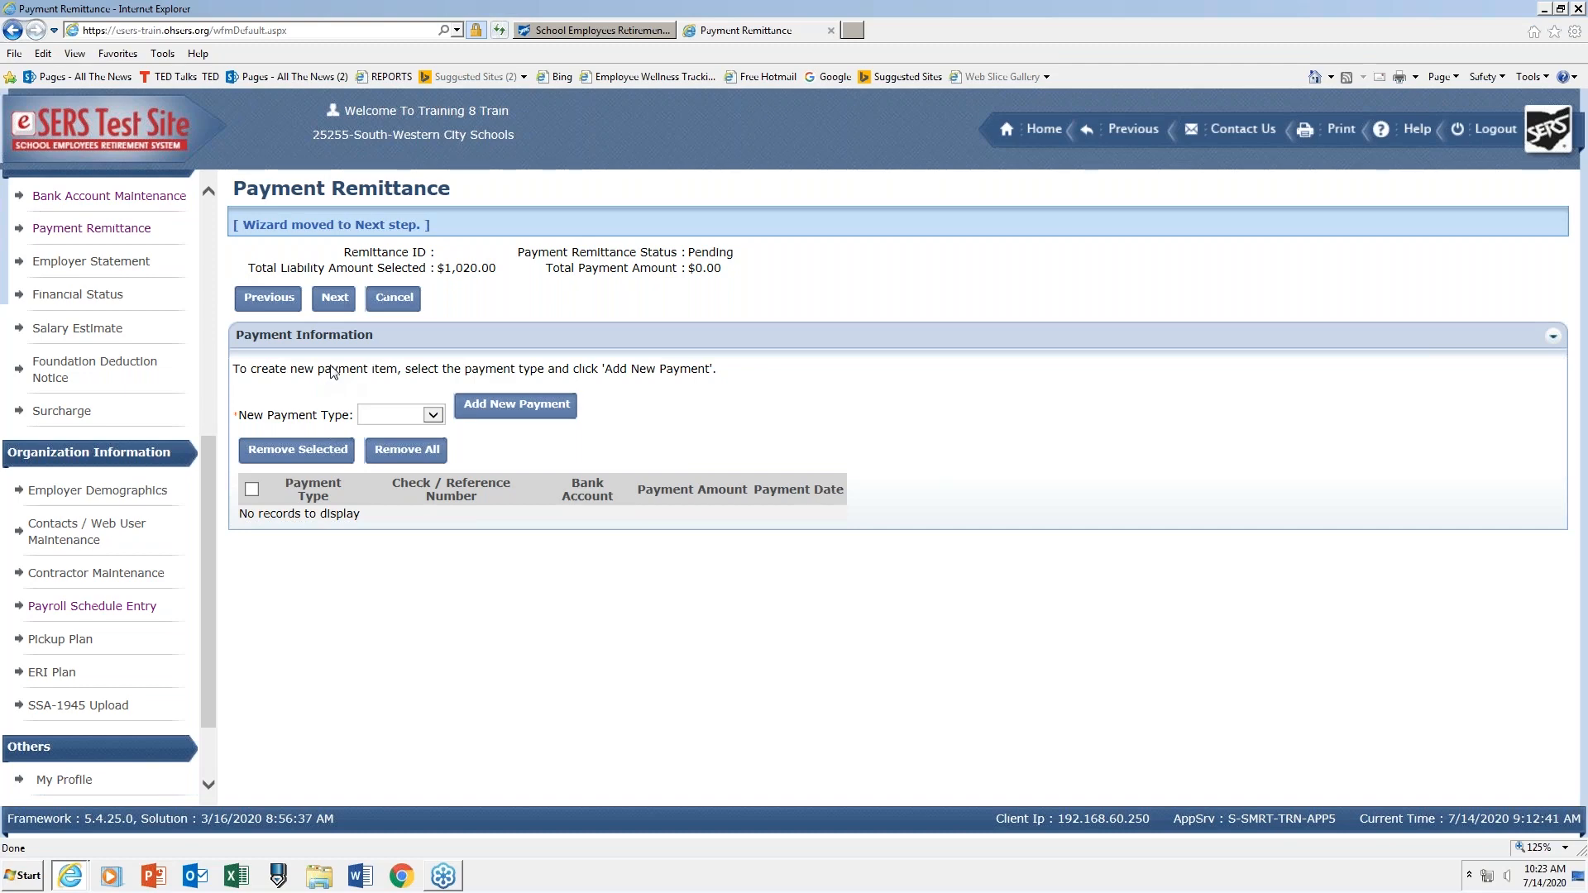
# Pick ACH Debit from the New Payment Type list.
pyautogui.click(434, 416)
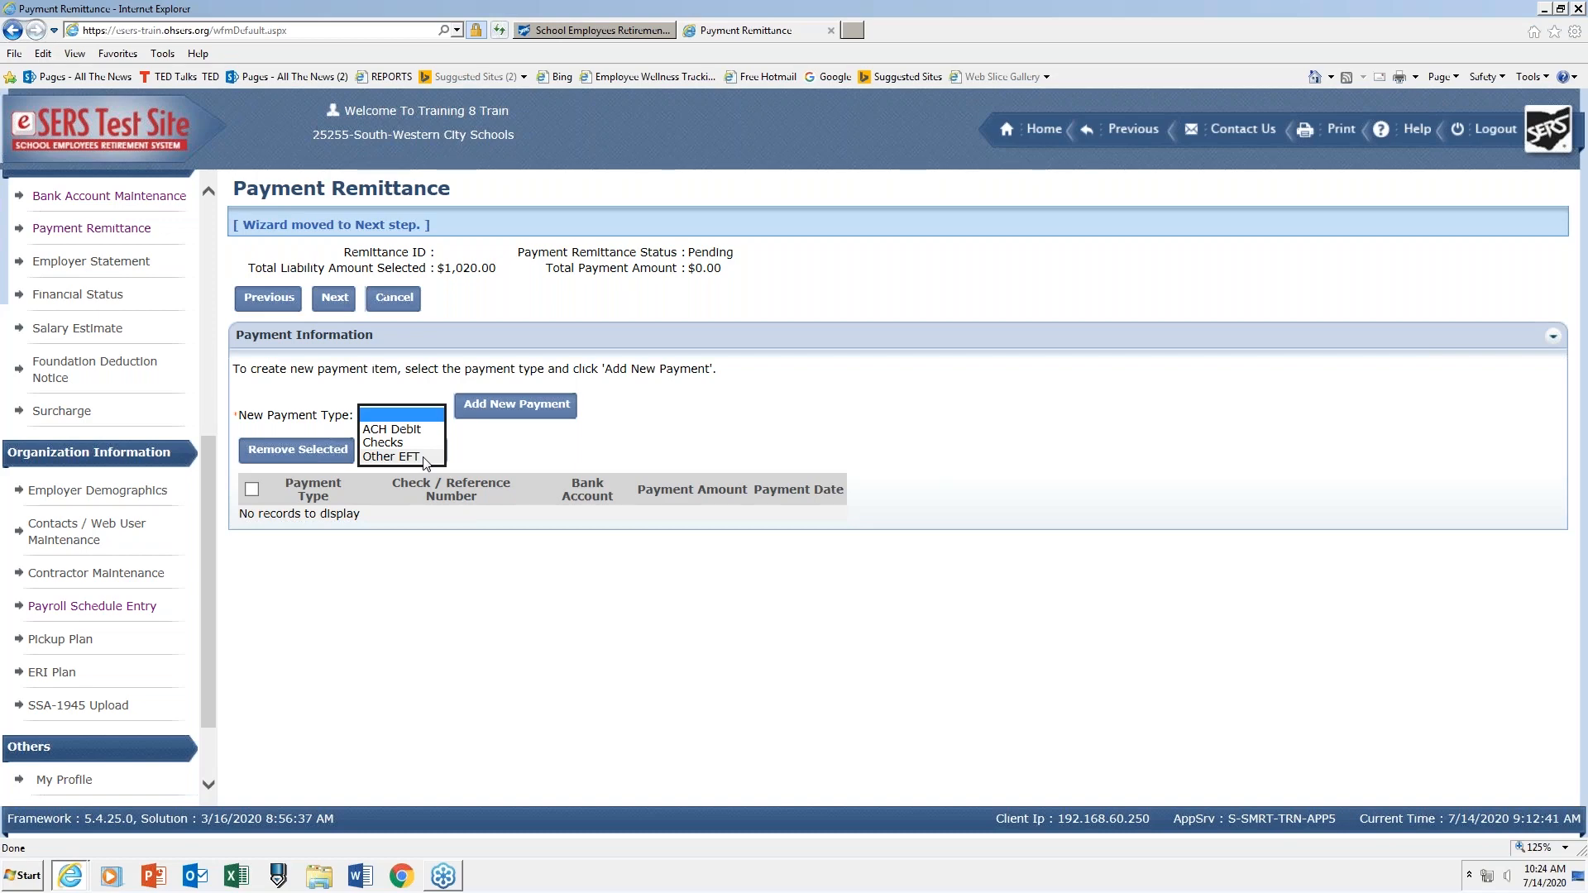
pyautogui.click(405, 430)
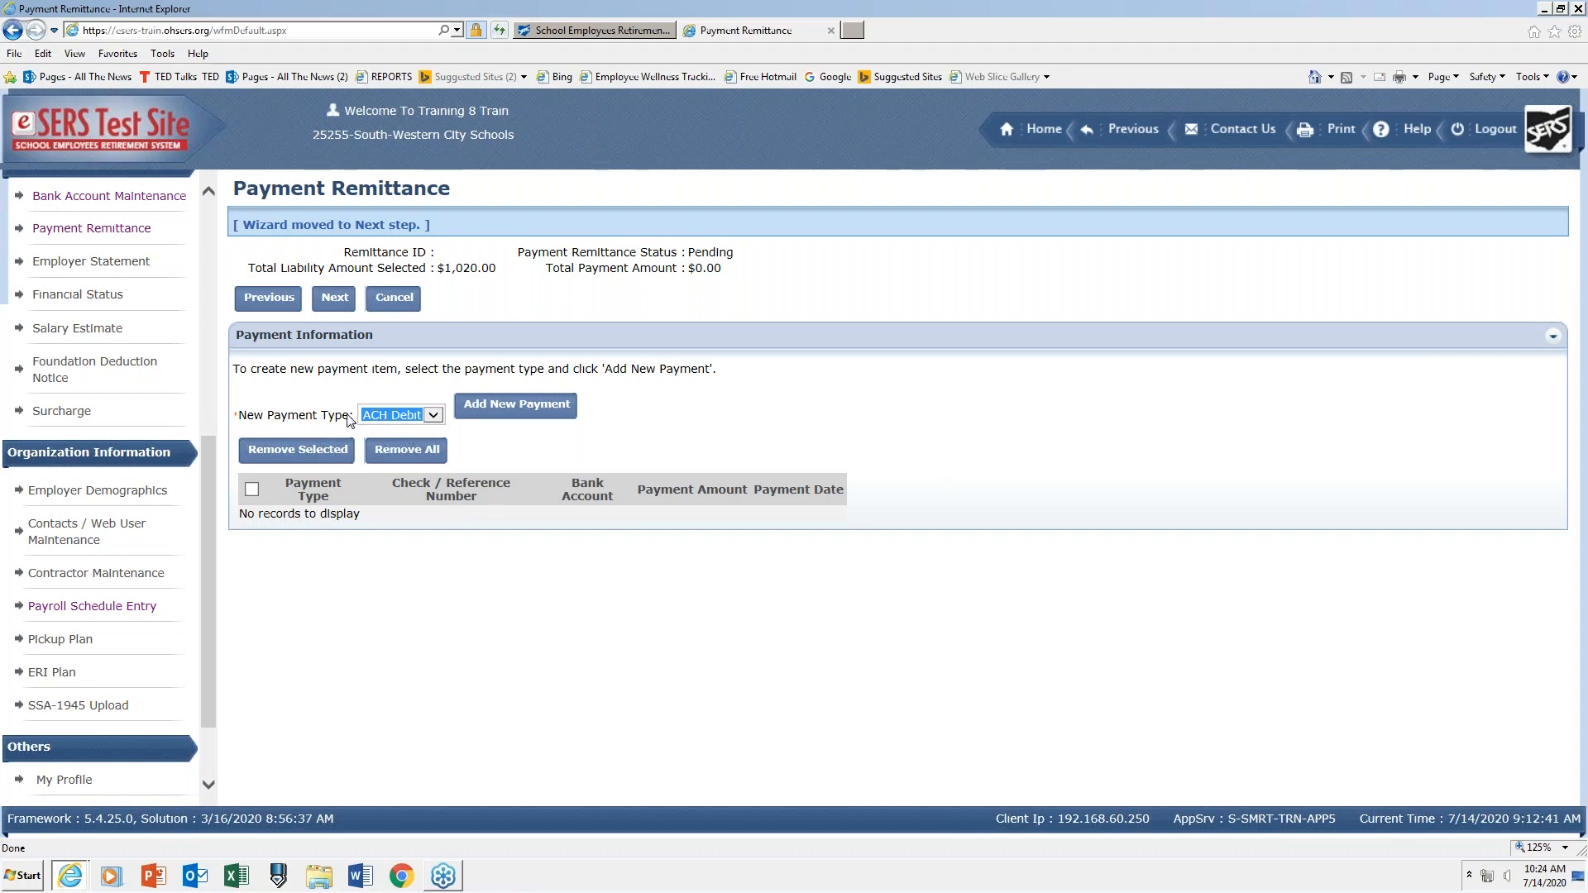
# Add an ACH Debit payment of $1,020.00 from the payroll account and continue to confirmation.
pyautogui.click(521, 407)
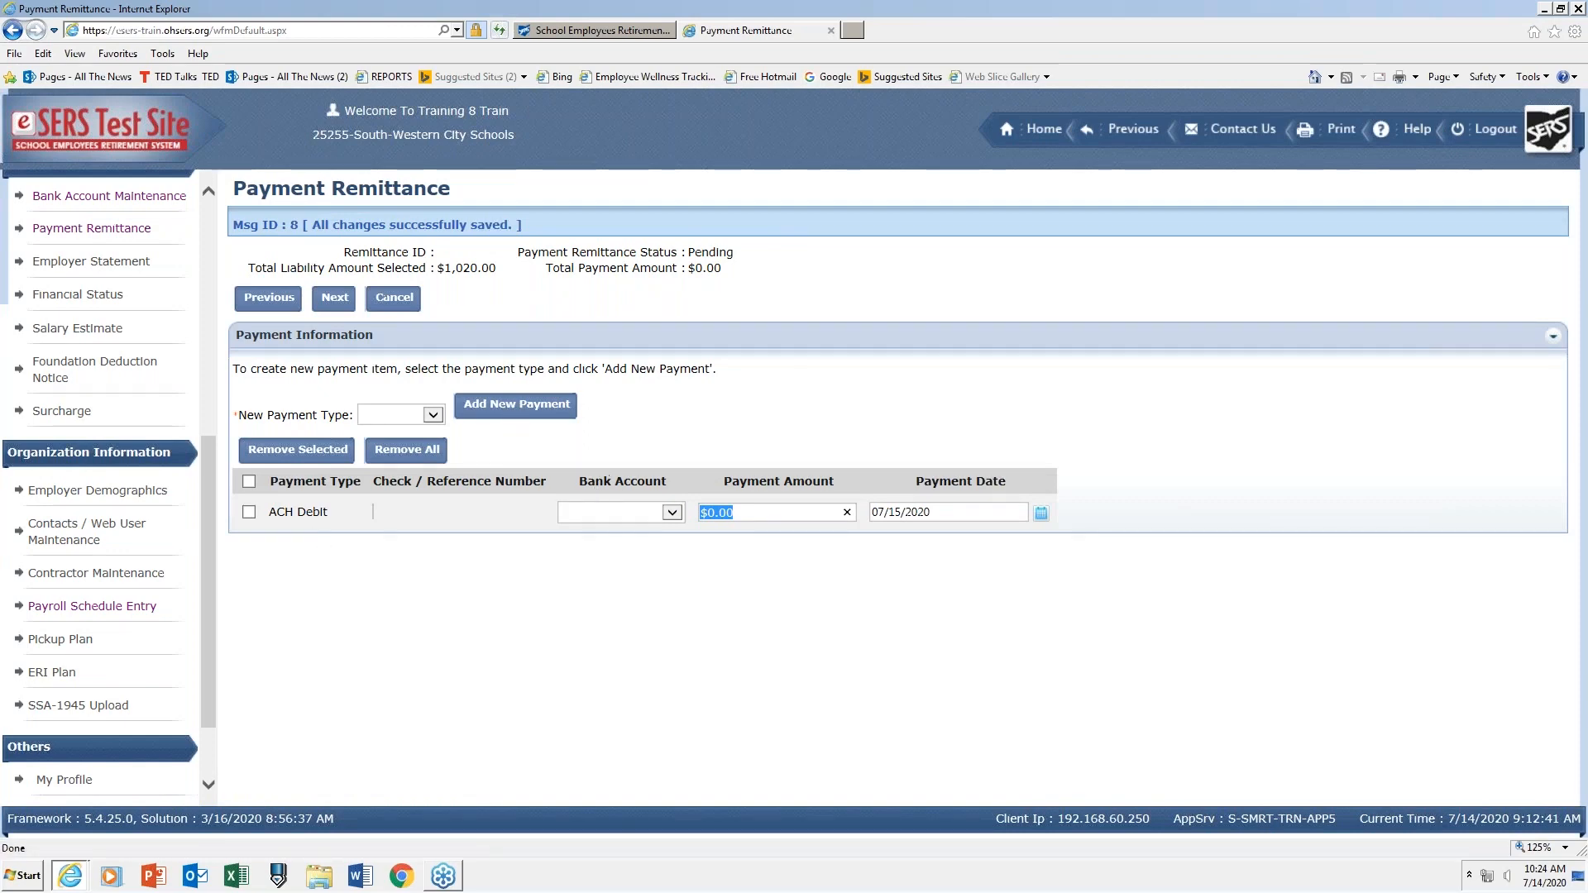
pyautogui.click(673, 513)
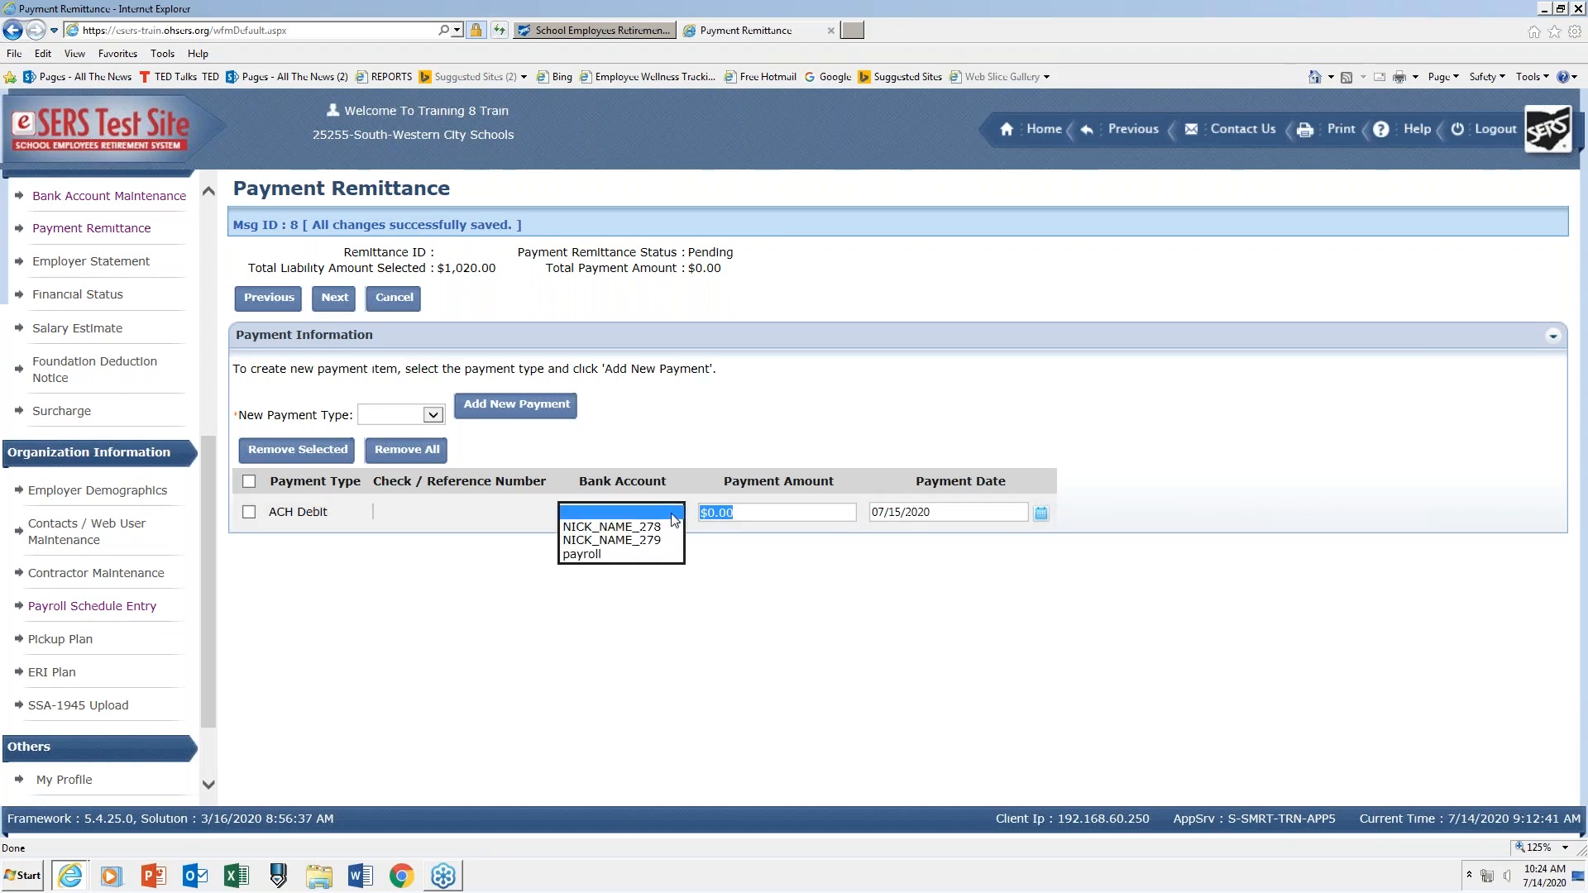
pyautogui.click(598, 555)
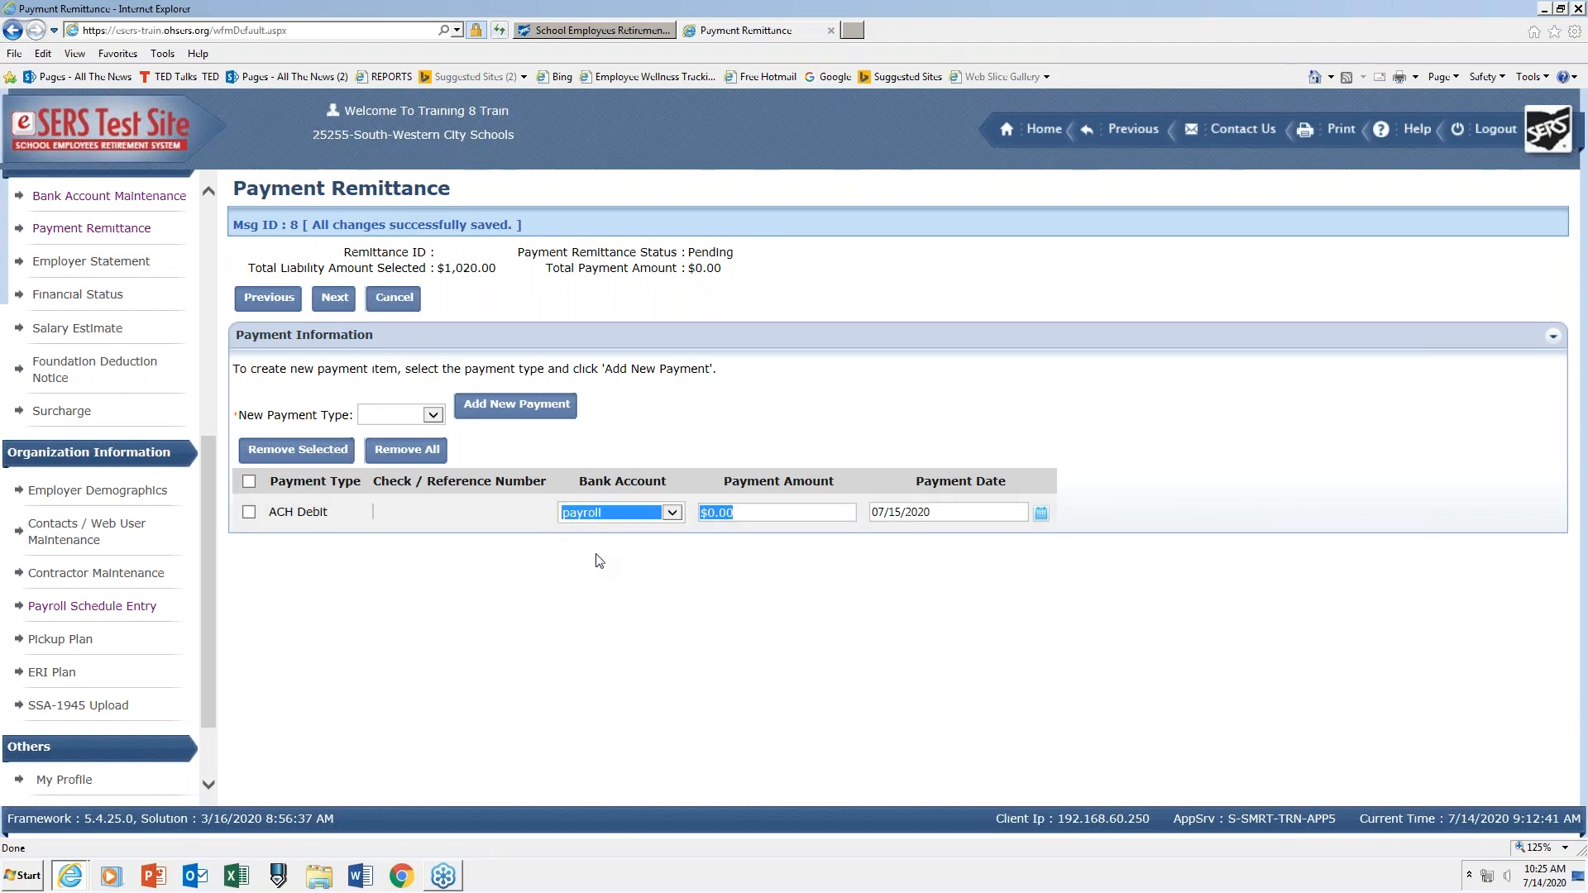
pyautogui.click(746, 514)
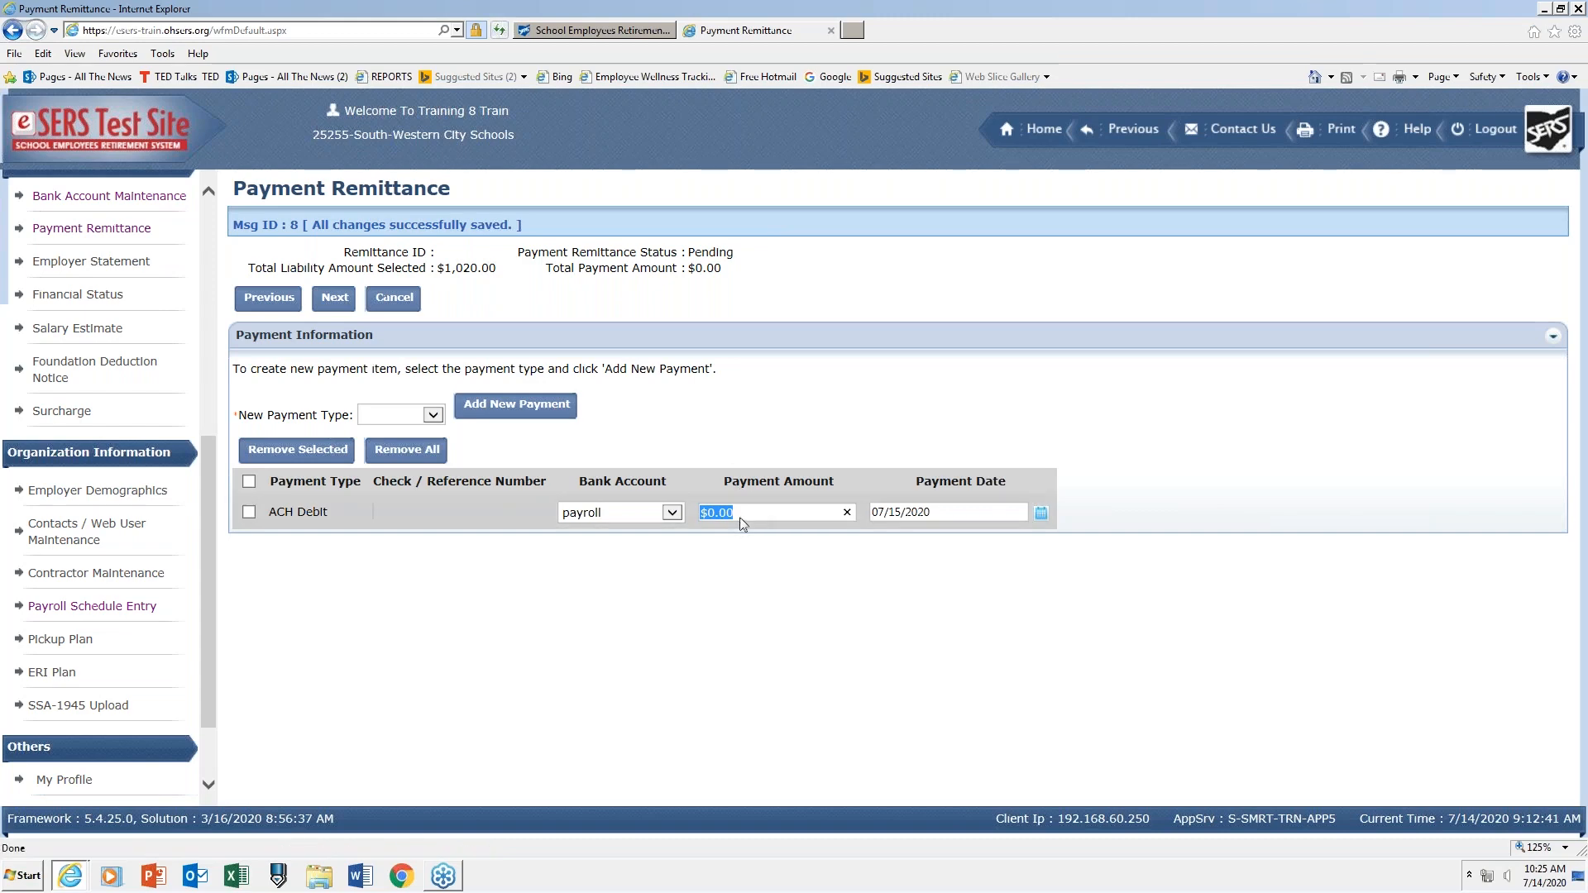
pyautogui.write('$1,020')
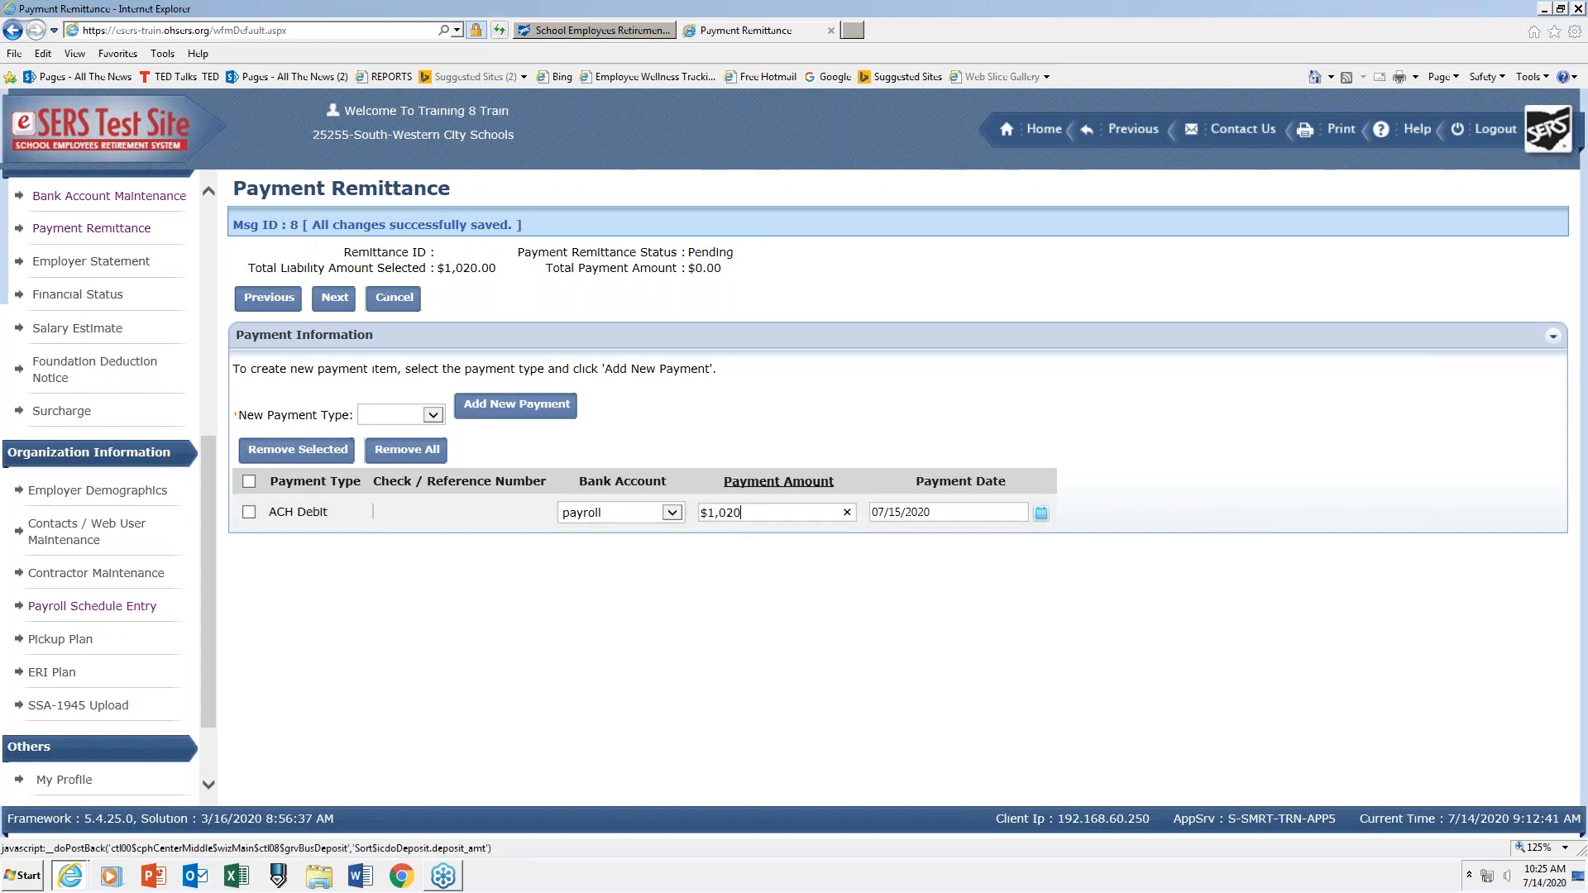
pyautogui.write('.00')
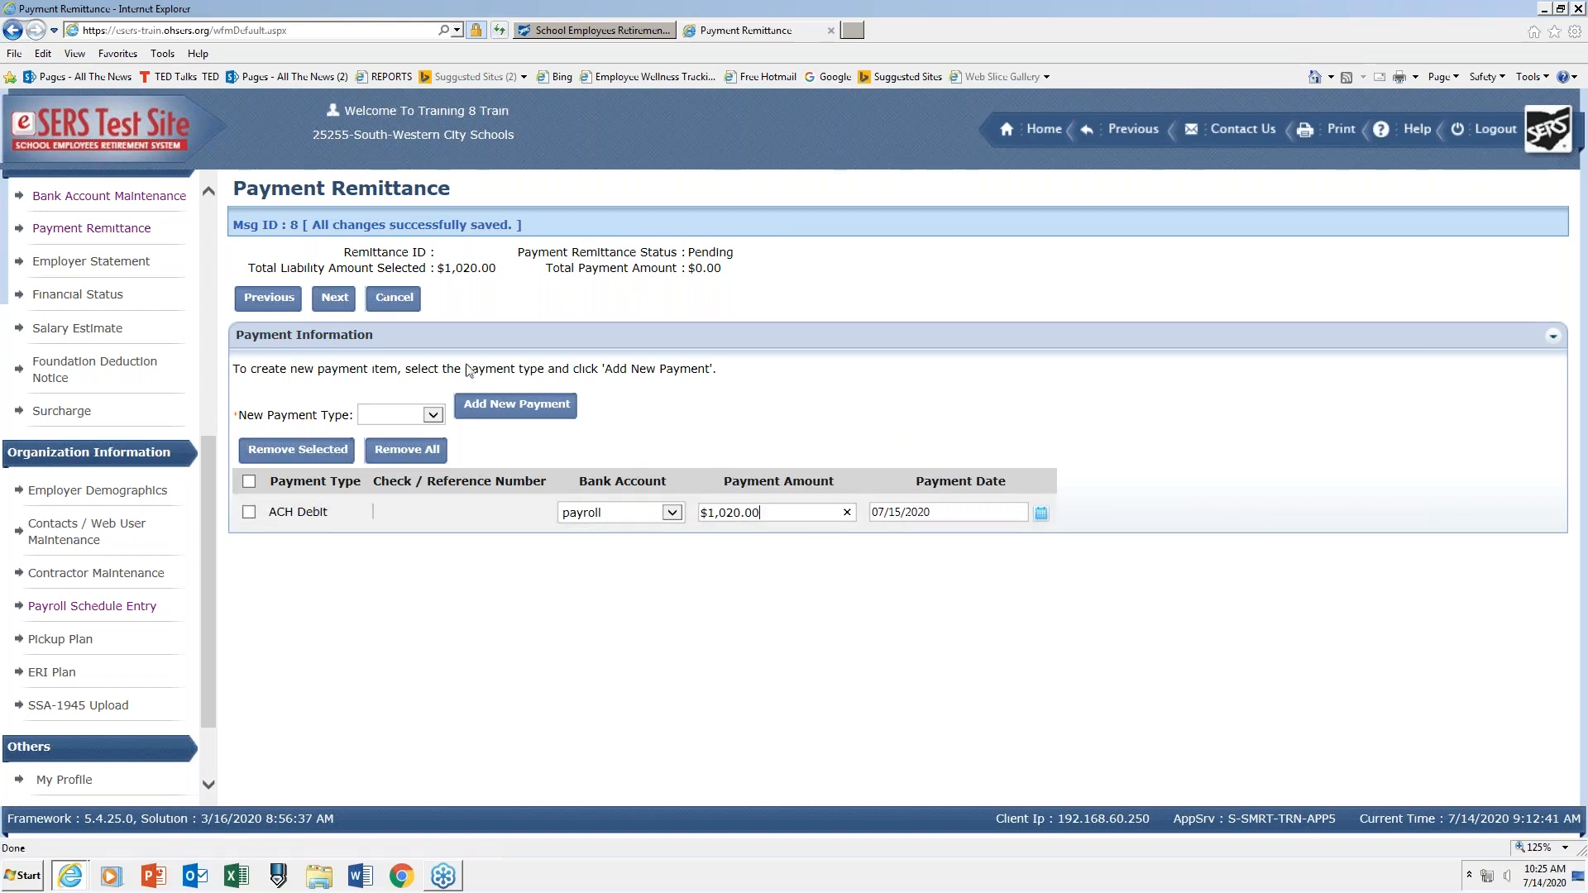
pyautogui.click(335, 299)
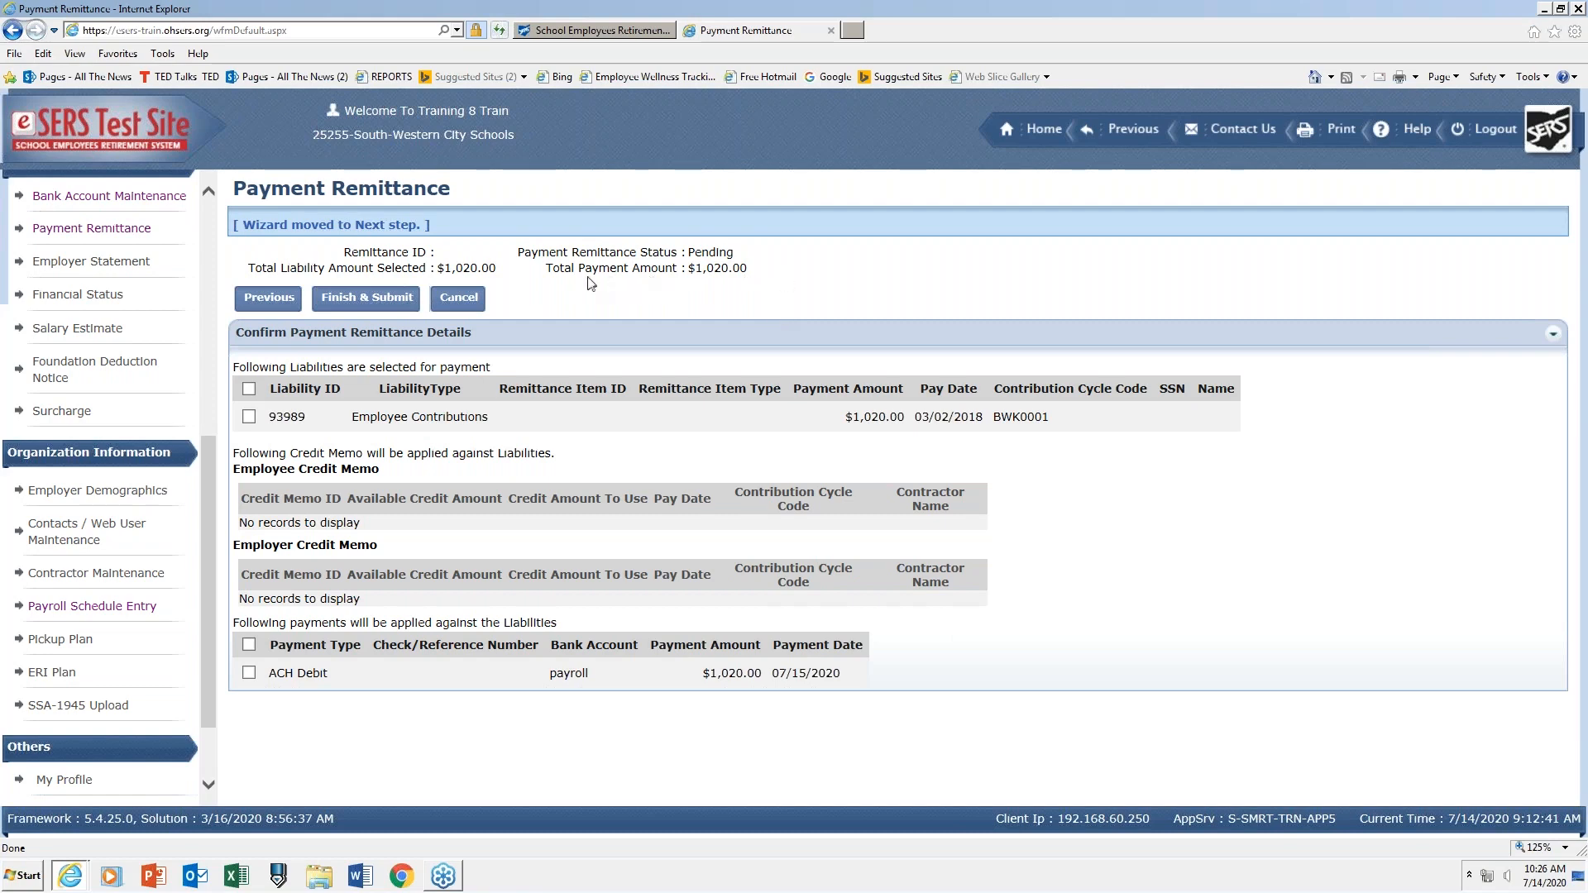
# Finish and submit the $1,020.00 ACH Debit remittance for liability 93989.
pyautogui.click(390, 299)
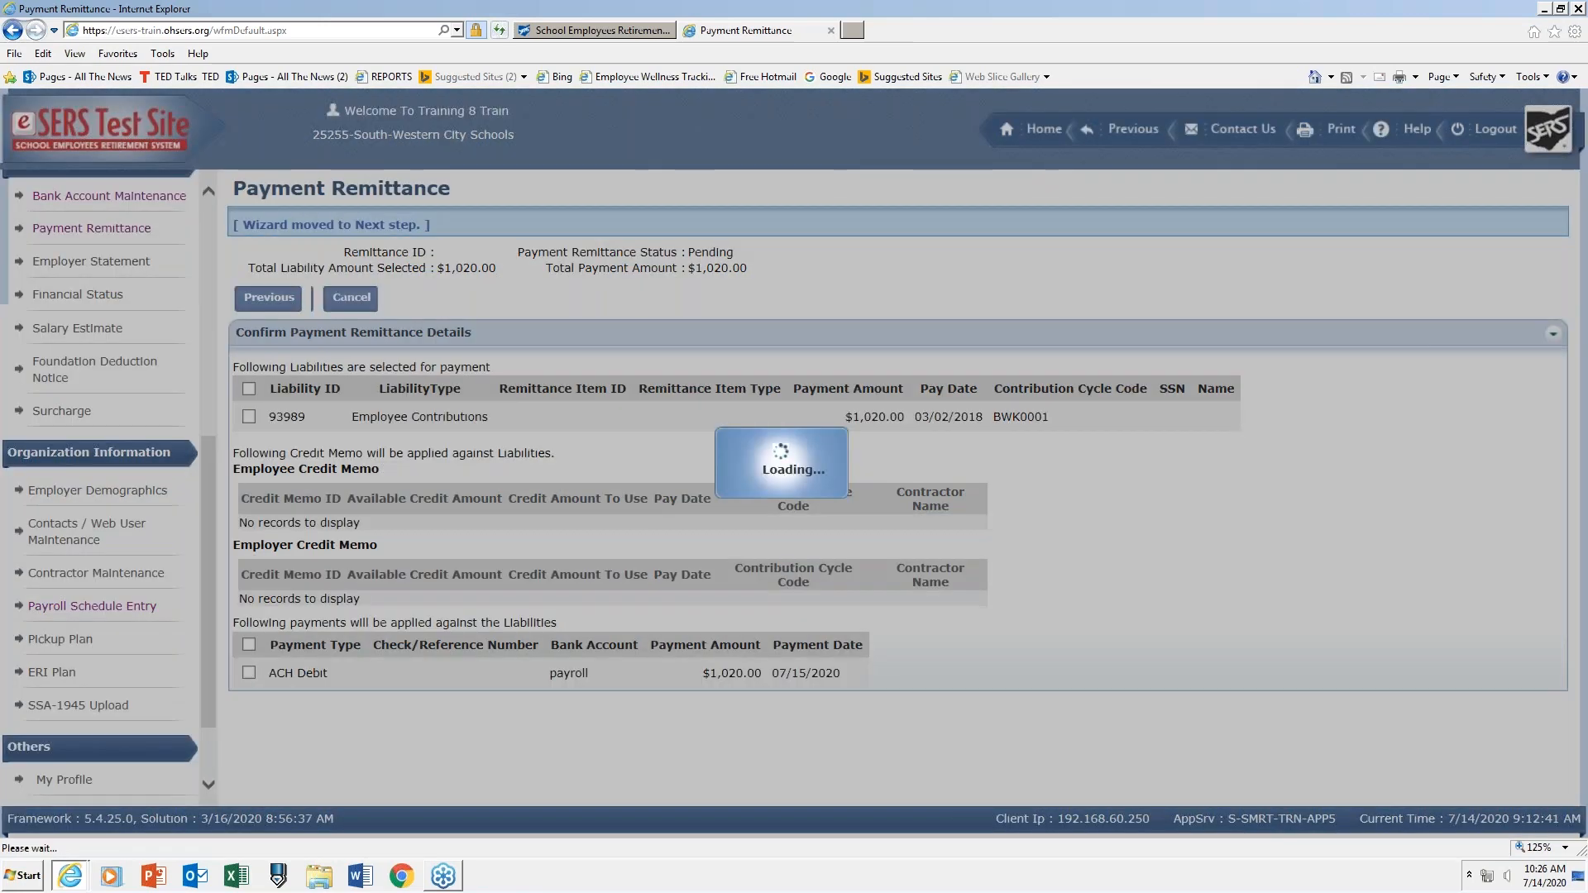
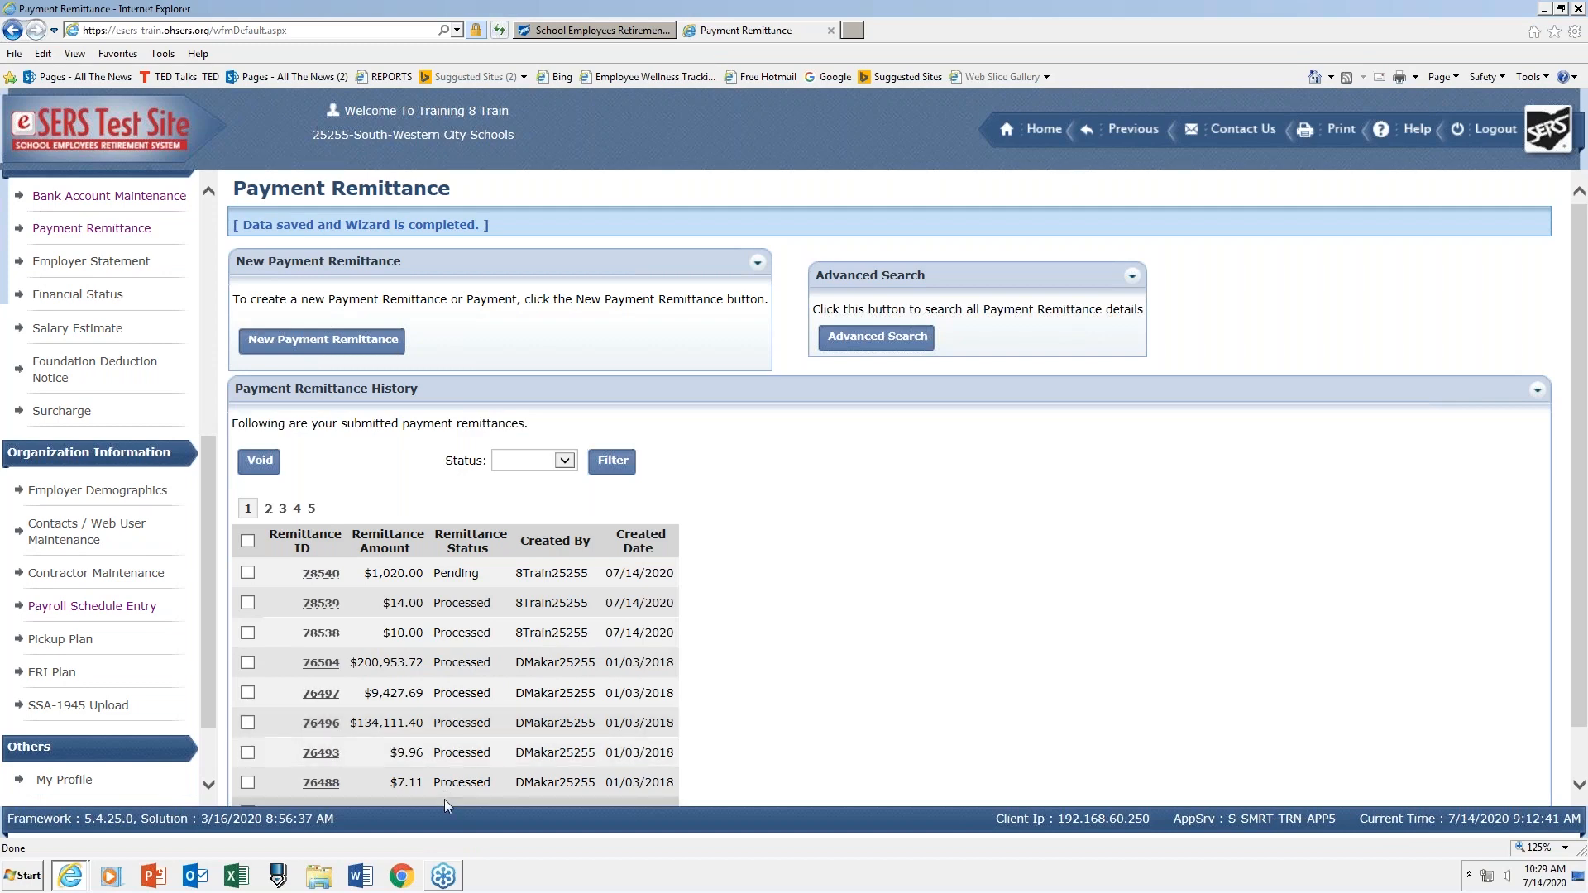
# Open remittance 76496 to view its five liabilities totaling $134,111.40 paid by ACH debit.
pyautogui.click(324, 724)
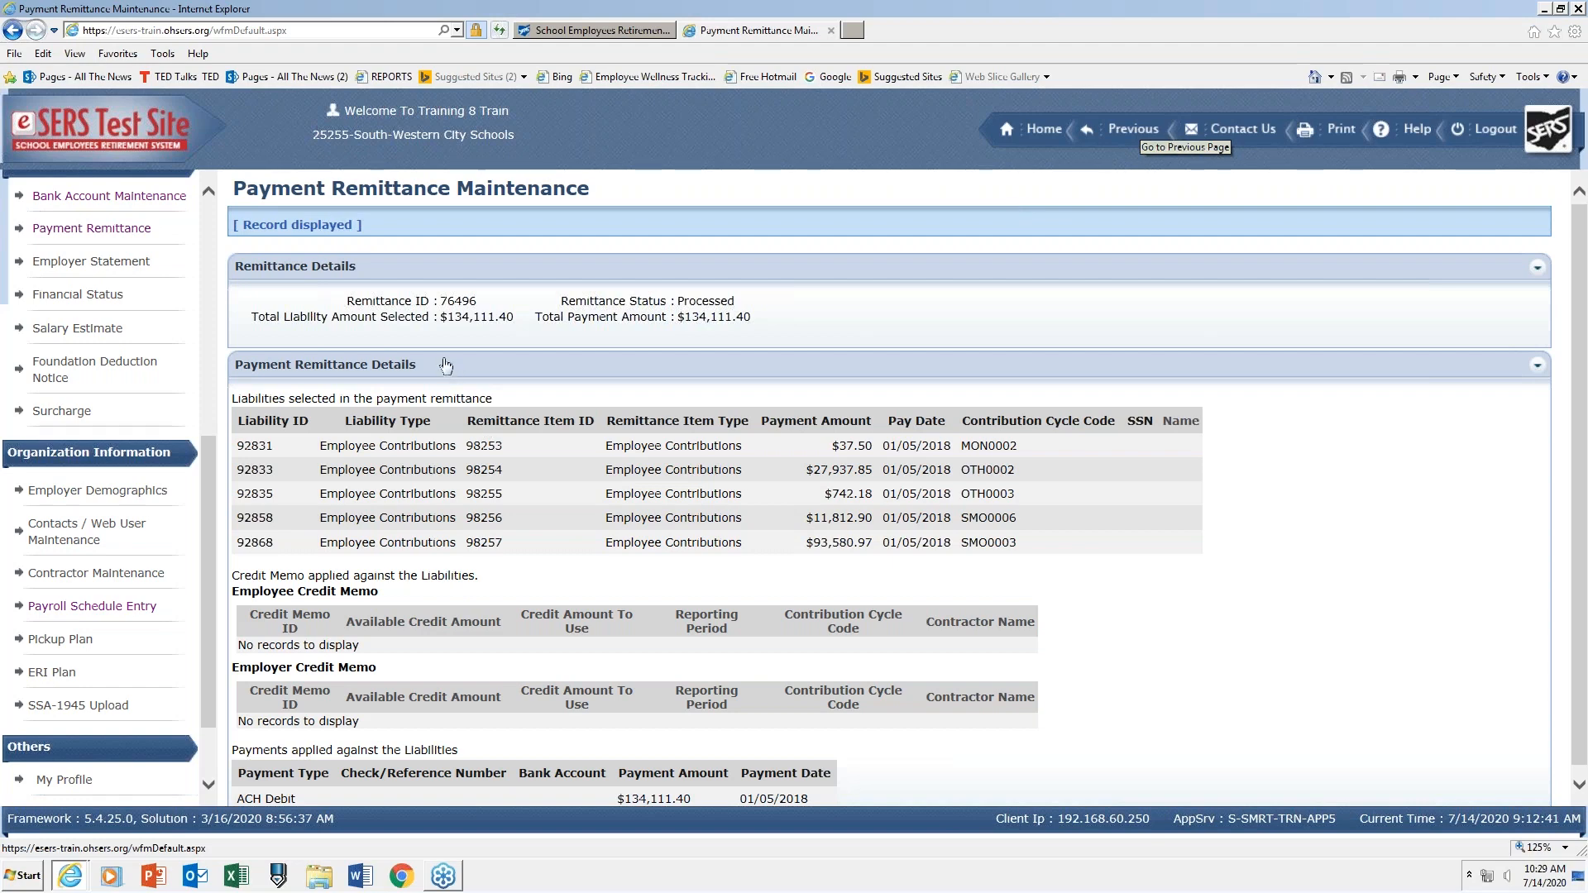
# Go back to the Payment Remittance history list showing pending remittance 78540.
pyautogui.click(1135, 136)
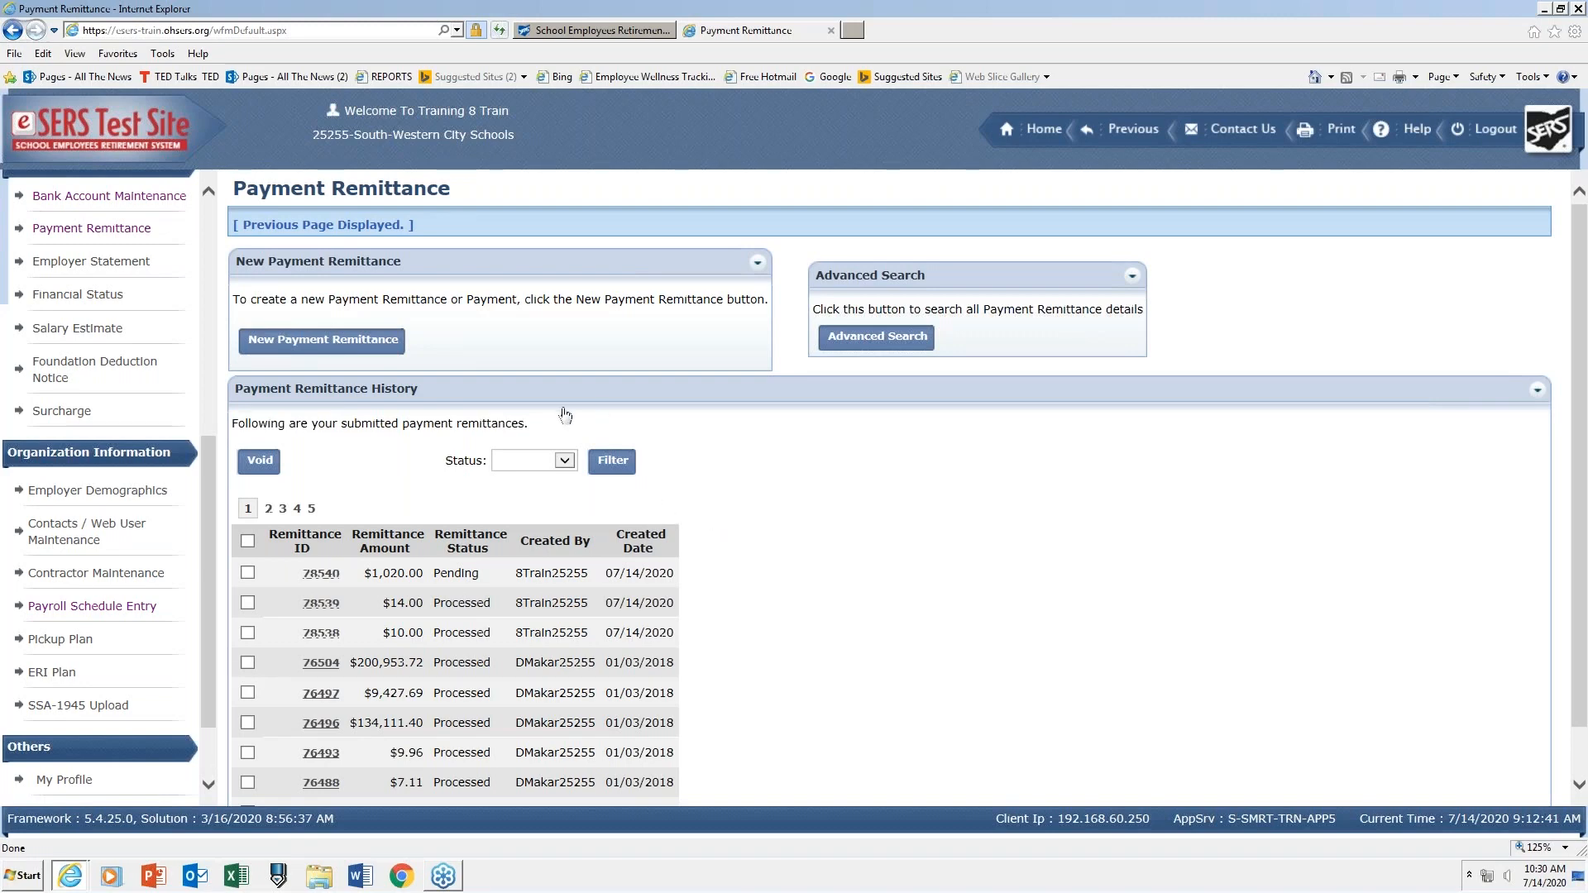
# Open Certified Wages under Employer Reporting to list pending and submitted certifications.
pyautogui.click(212, 193)
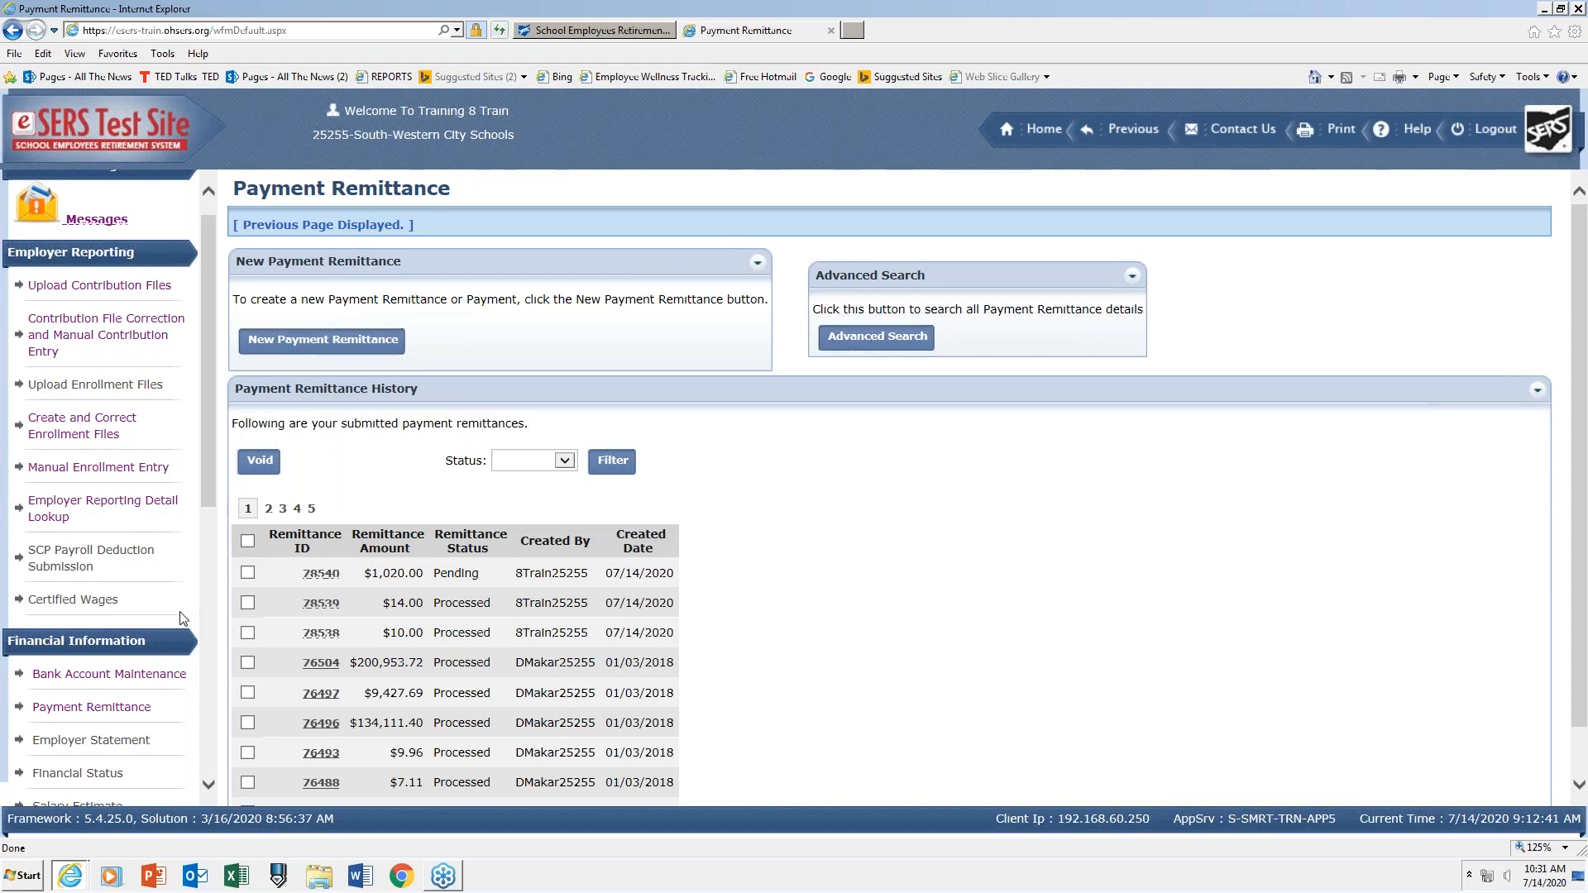
pyautogui.click(72, 601)
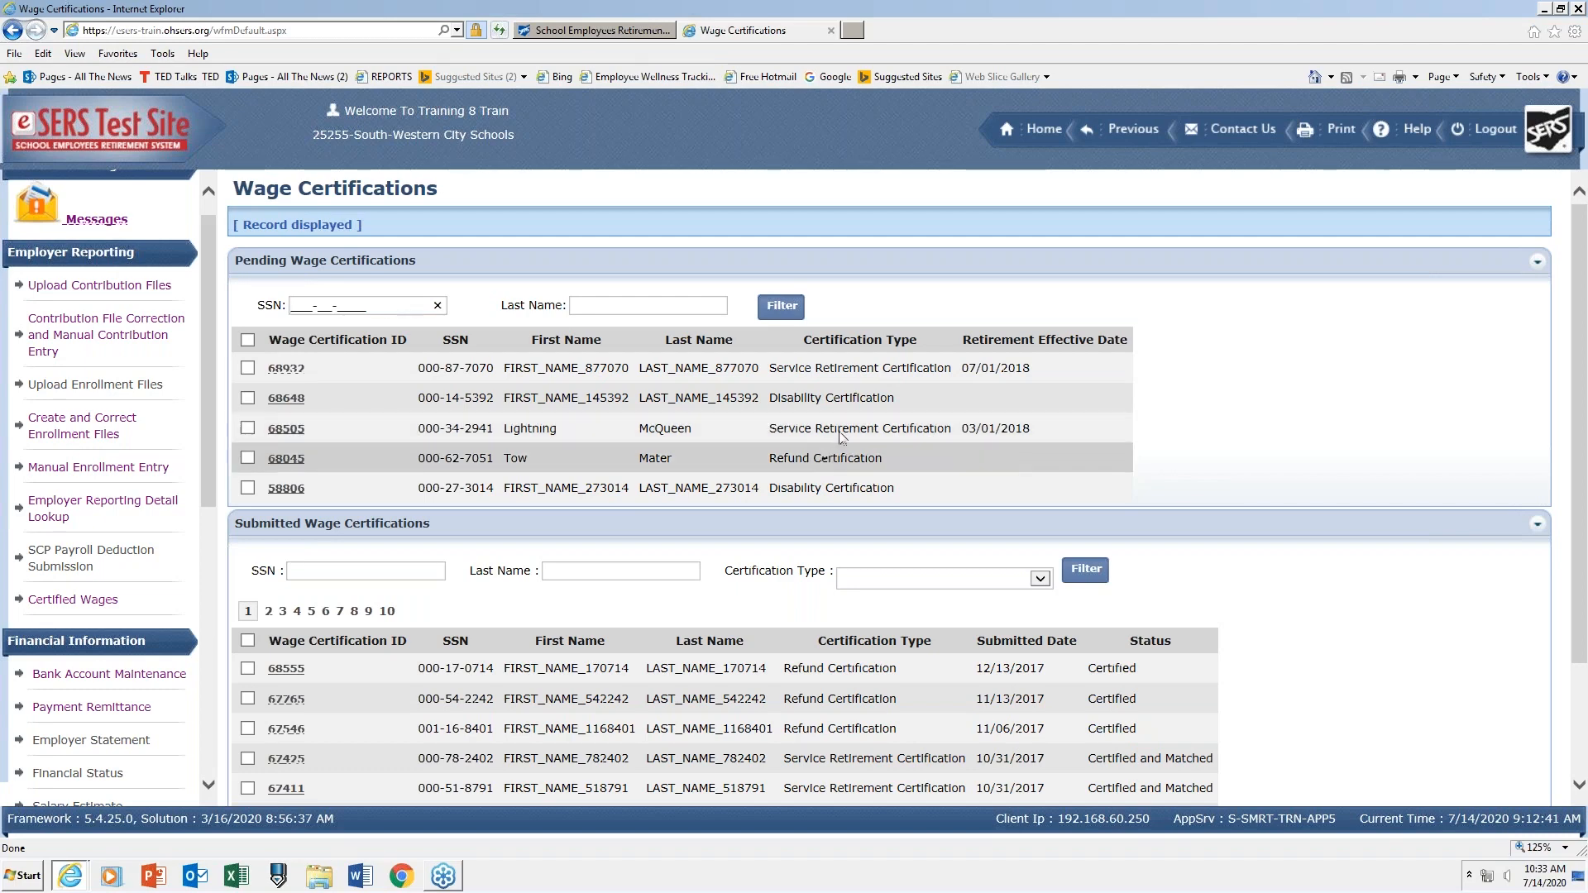
# Open pending Service Retirement wage certification 68505.
pyautogui.click(290, 431)
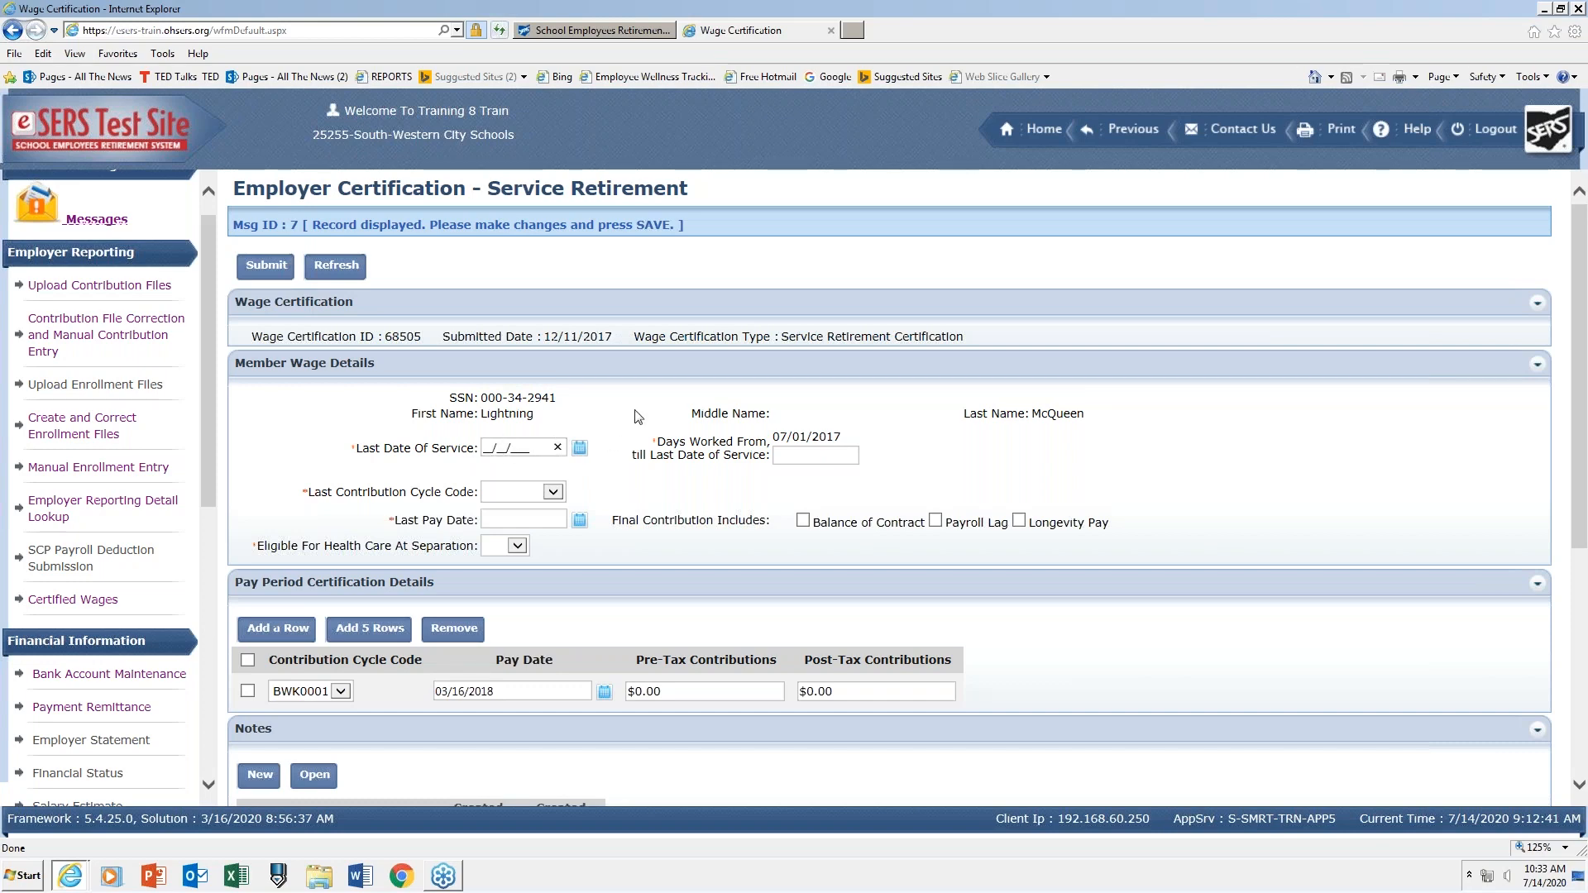
# Enter last service date 12/31/2017, 88 days, cycle code SMO0003 and last pay date 01/05/2018.
pyautogui.write('1')
pyautogui.write('2/')
pyautogui.write('31/2017')
pyautogui.write('88')
pyautogui.click(553, 494)
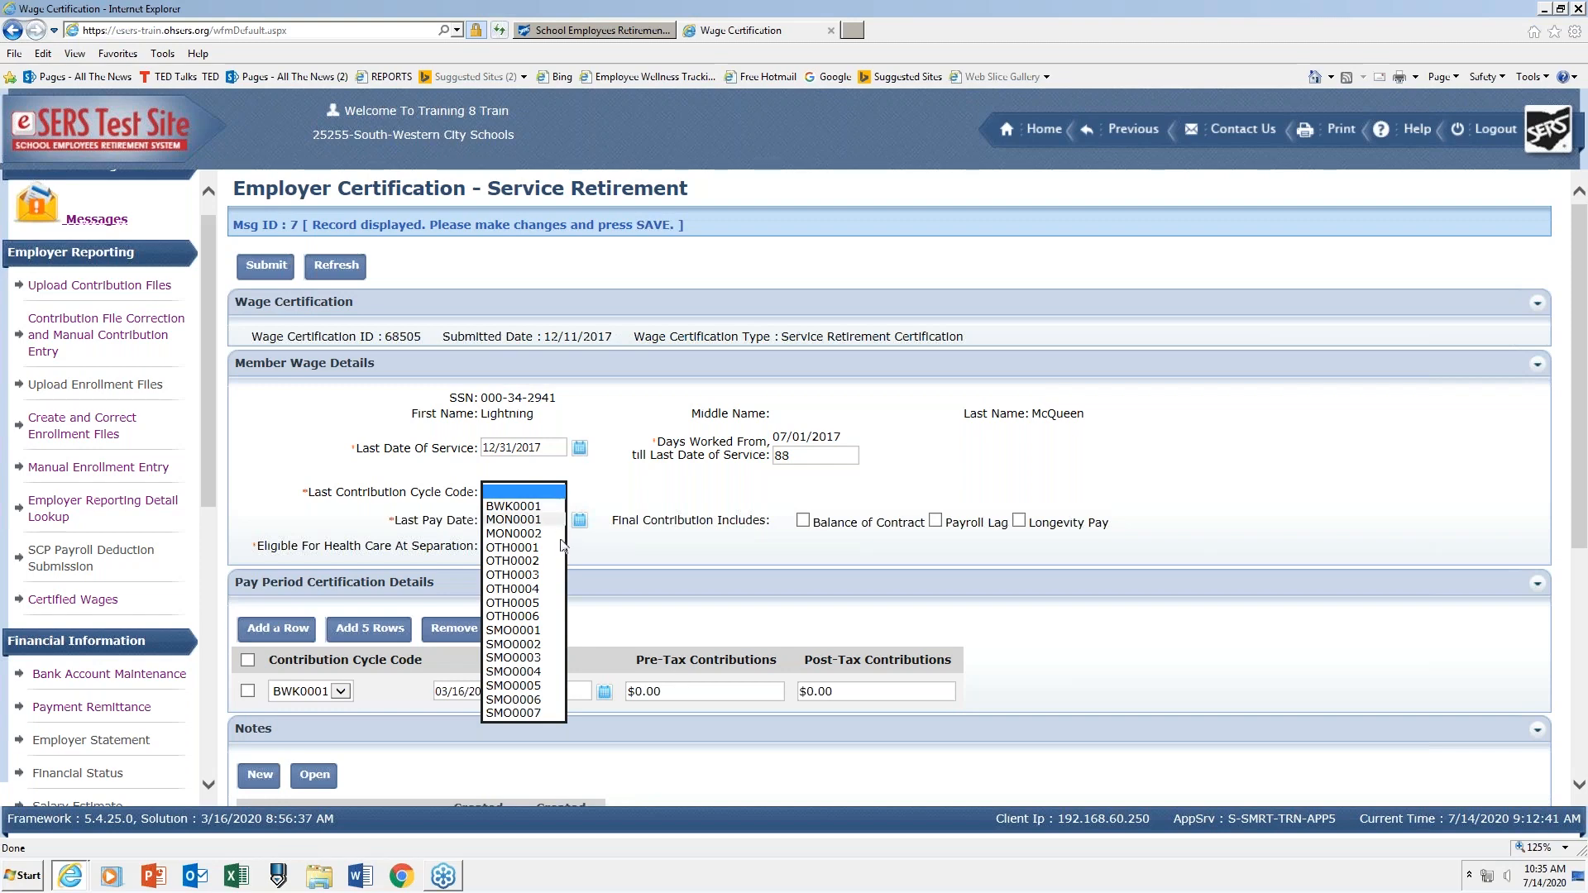
pyautogui.click(534, 659)
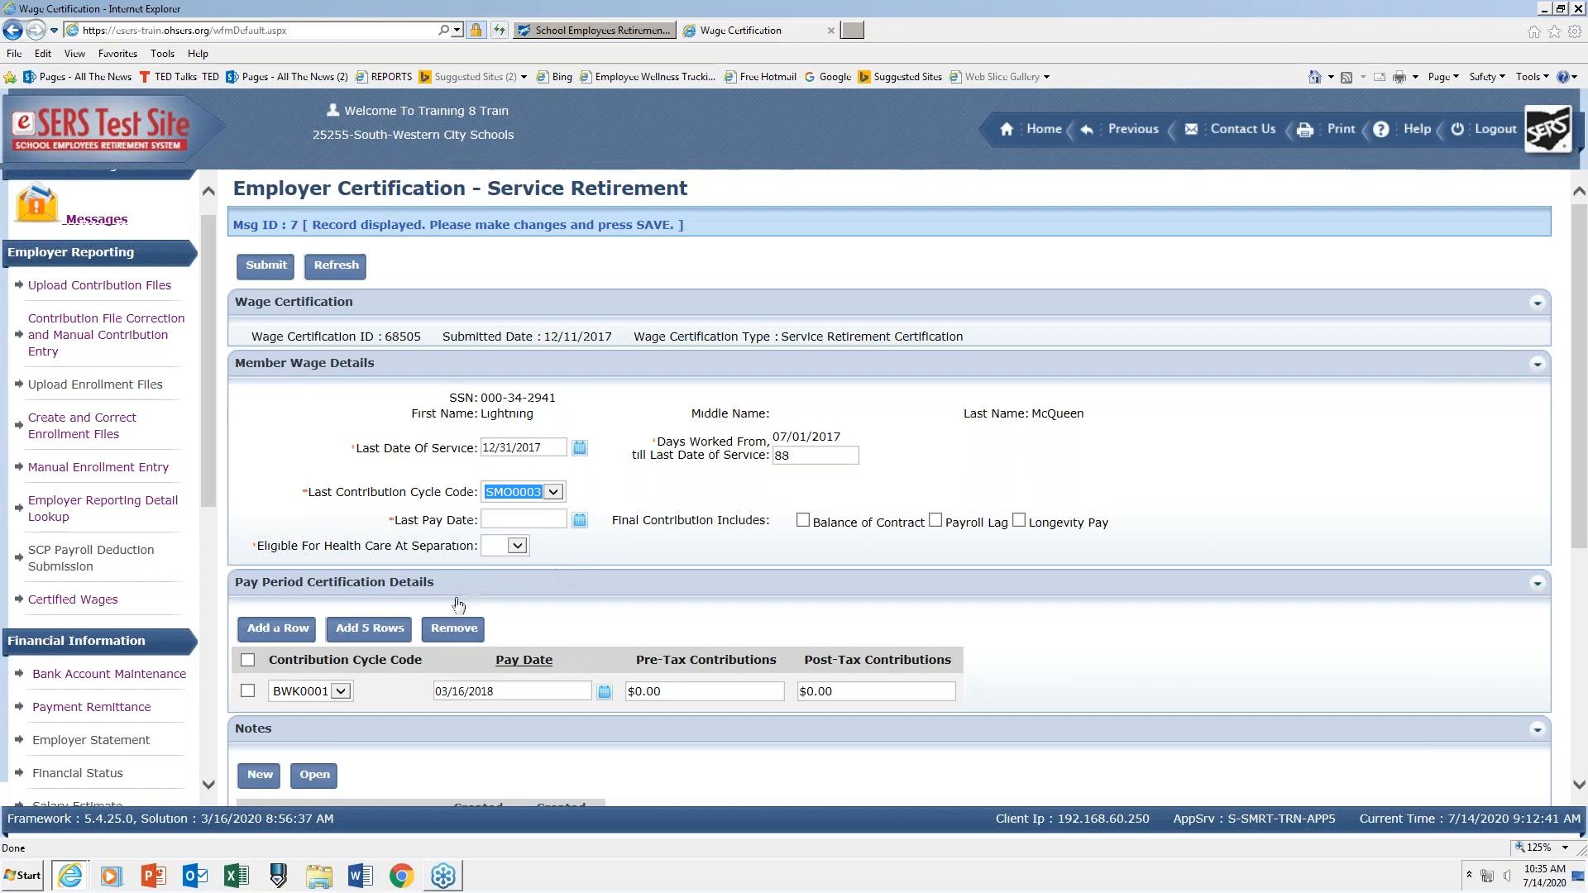
pyautogui.click(492, 523)
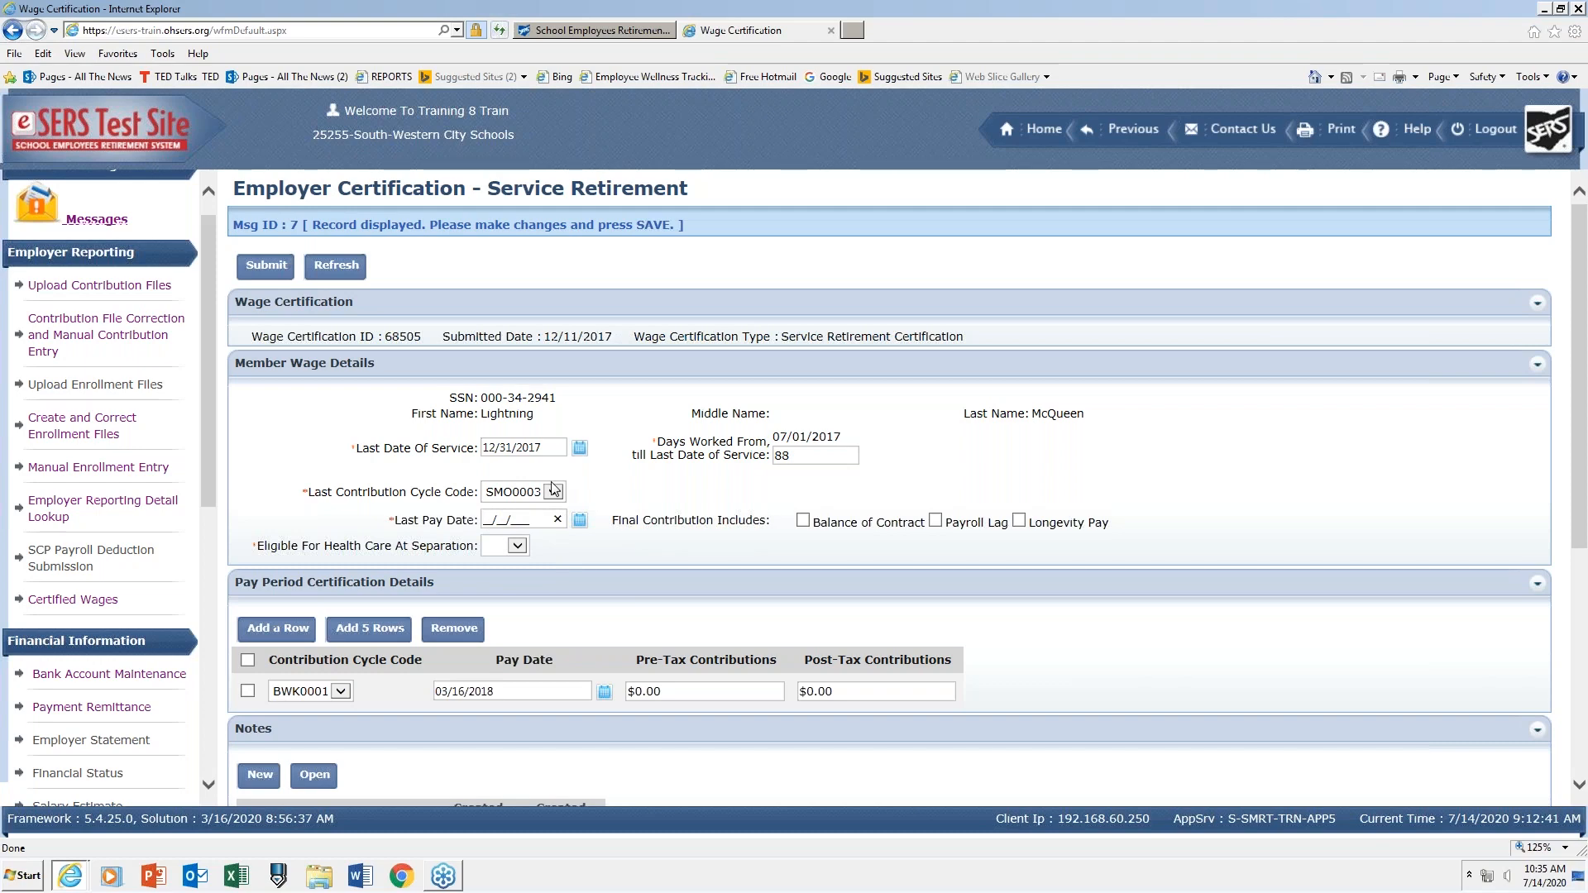
pyautogui.write('01/05/2018')
pyautogui.click(518, 548)
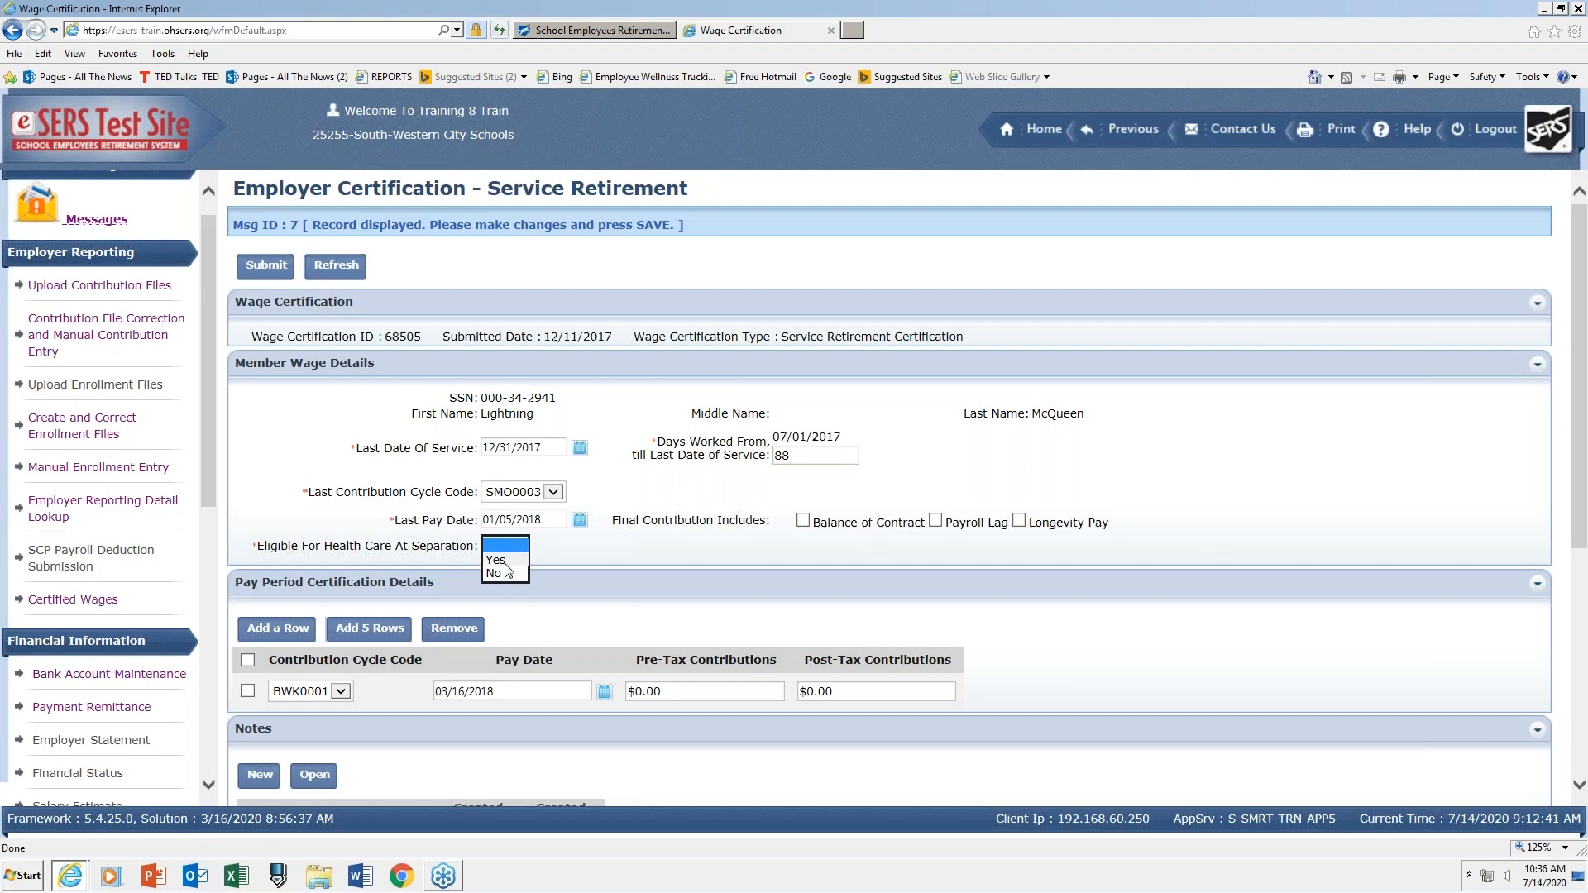
# Set health care eligibility at separation to Yes after briefly trying No.
pyautogui.click(504, 560)
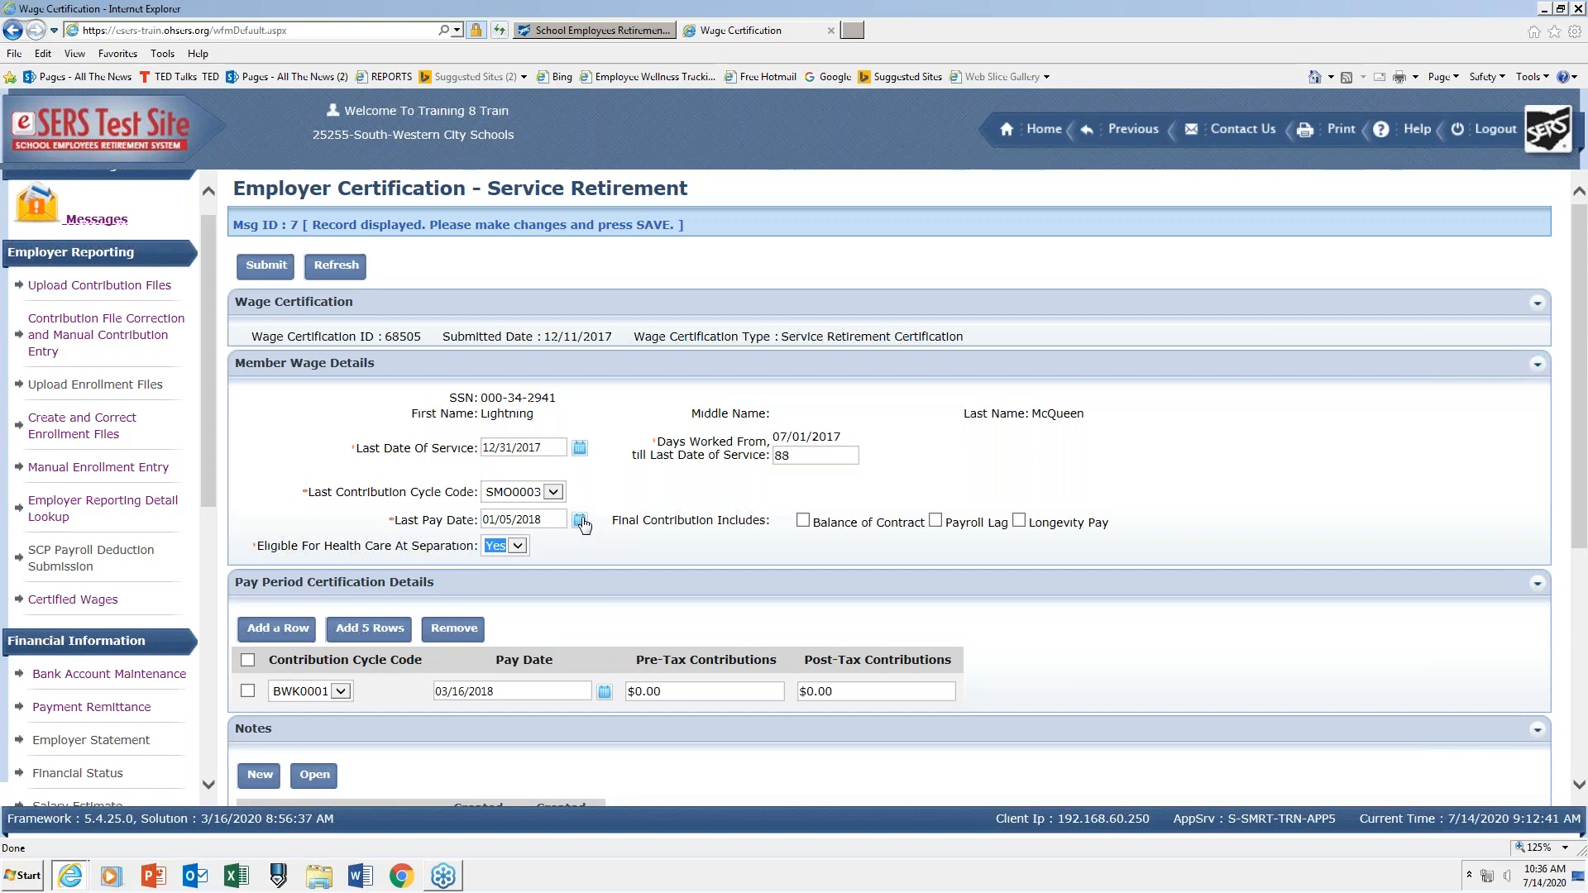
pyautogui.click(519, 546)
pyautogui.click(505, 561)
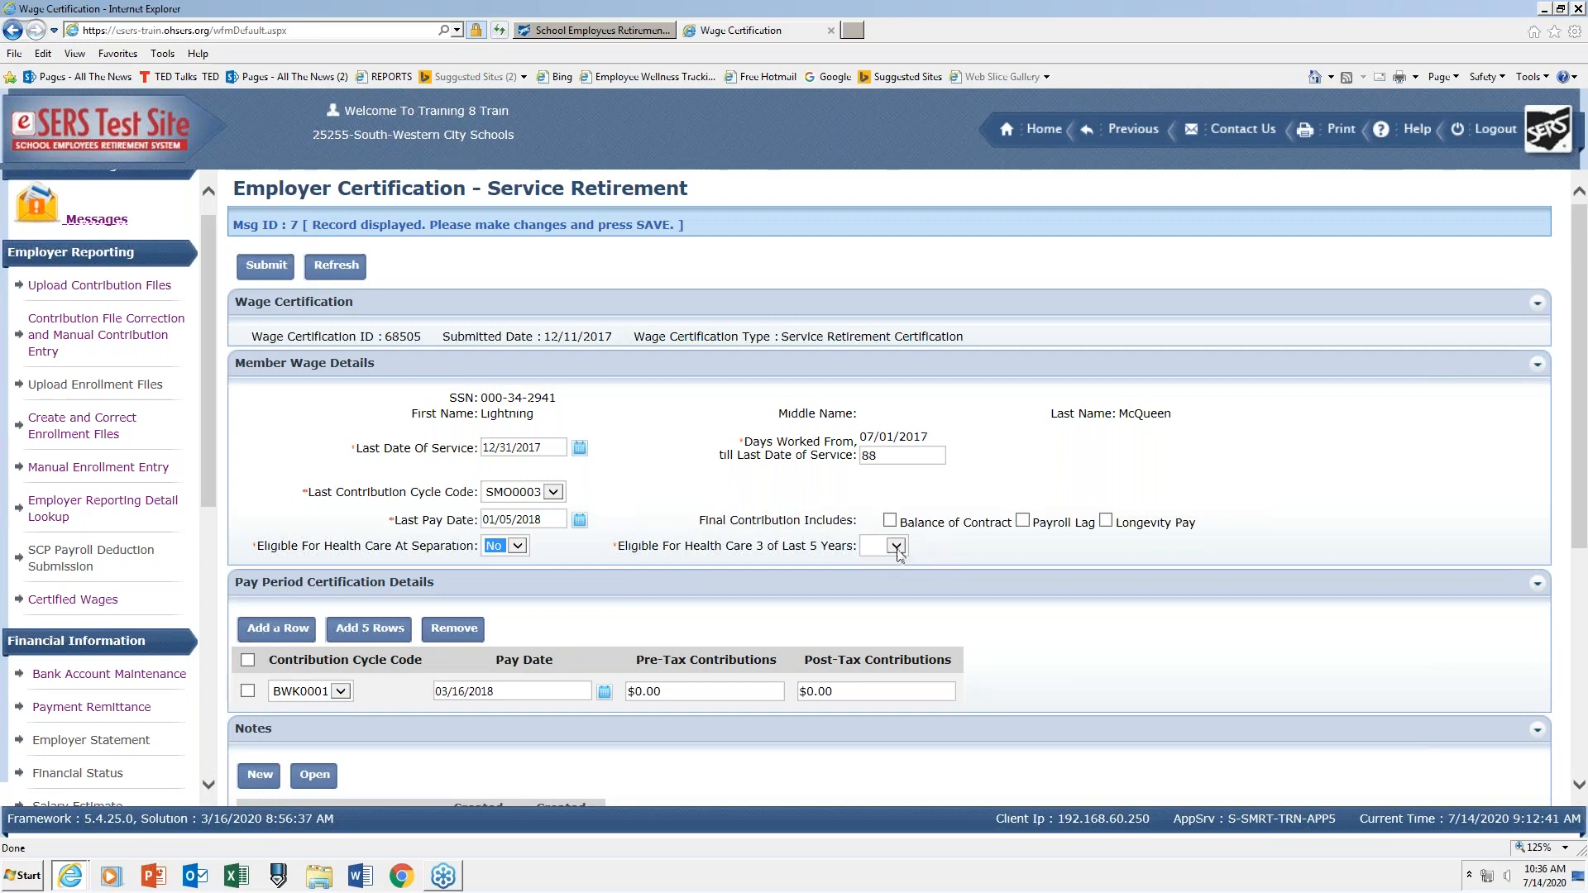
pyautogui.click(518, 546)
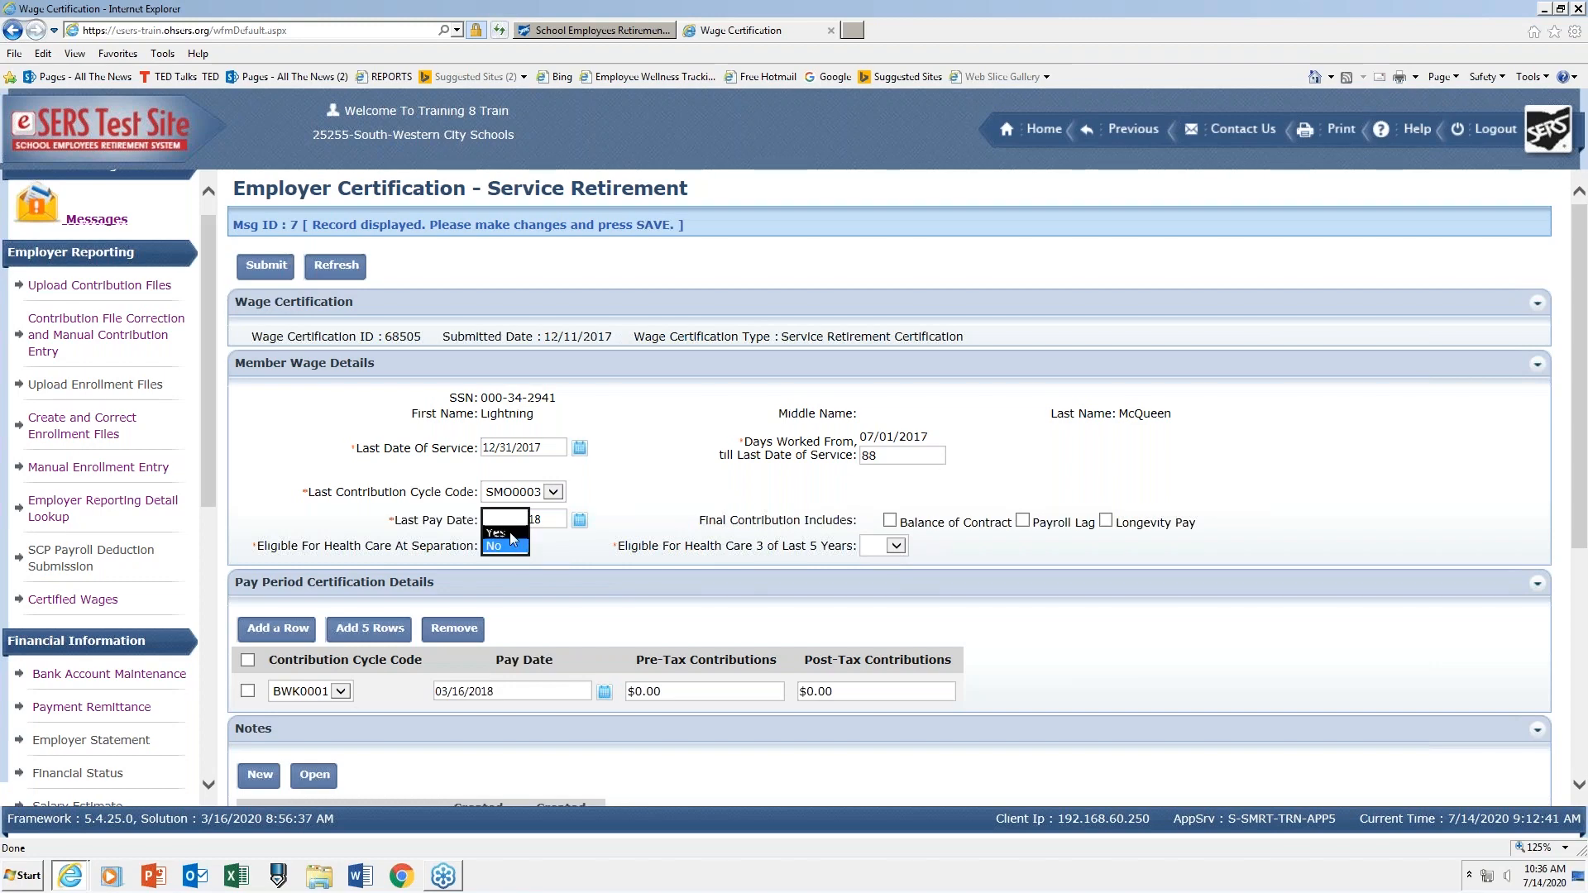
pyautogui.click(512, 534)
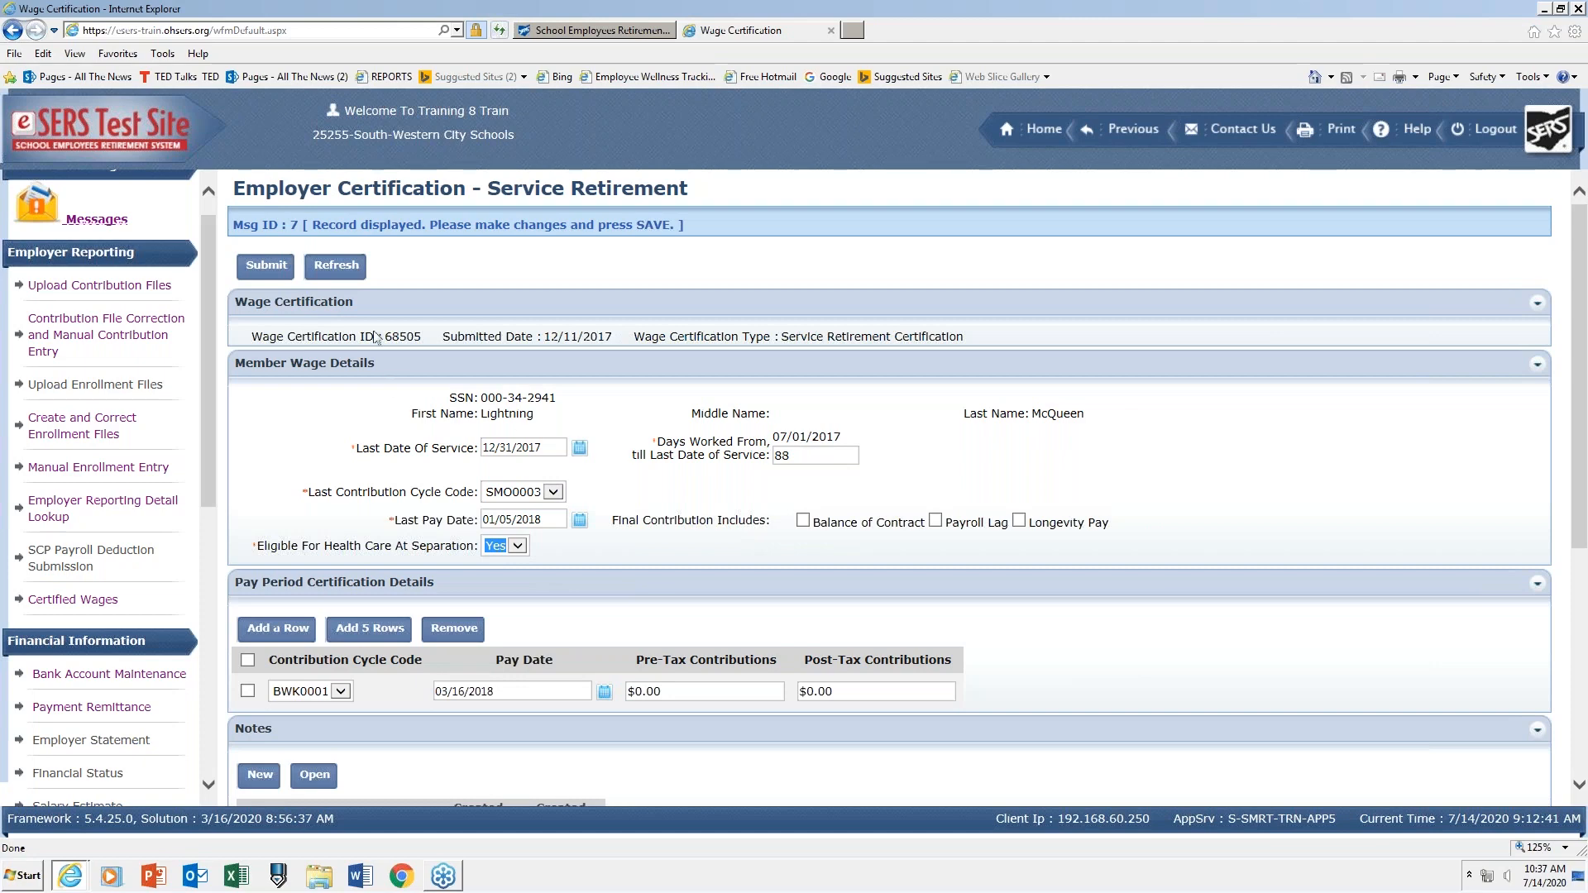
# Submit certification 68505, which fails with error 12134 on partial pay period certification.
pyautogui.click(278, 271)
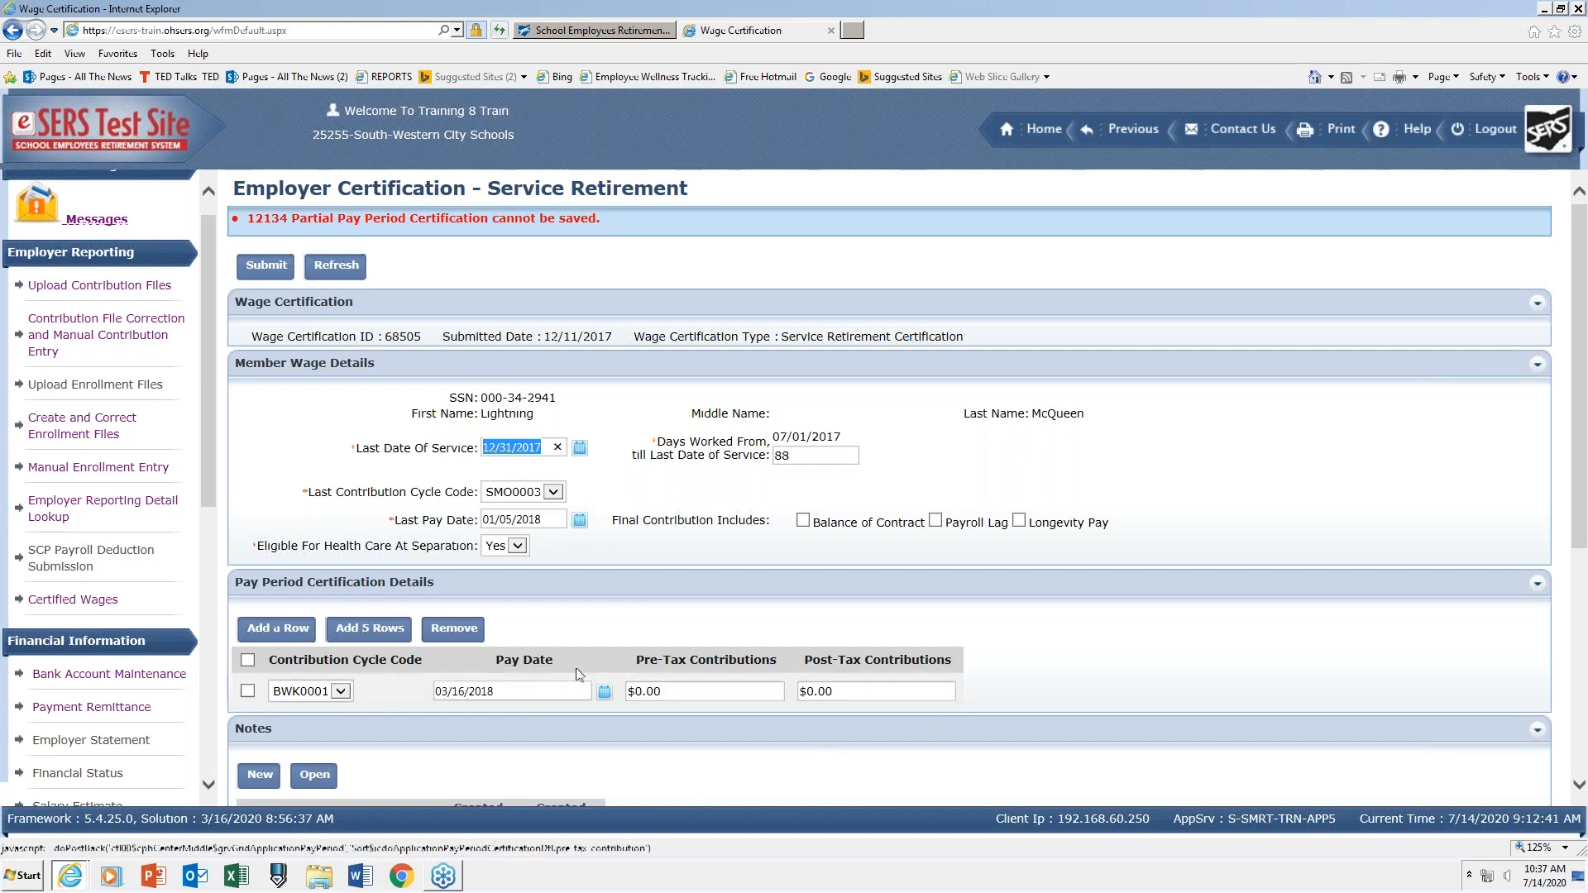
# Delete the 03/16/2018 BWK0001 pay period row from certification 68505.
pyautogui.click(248, 692)
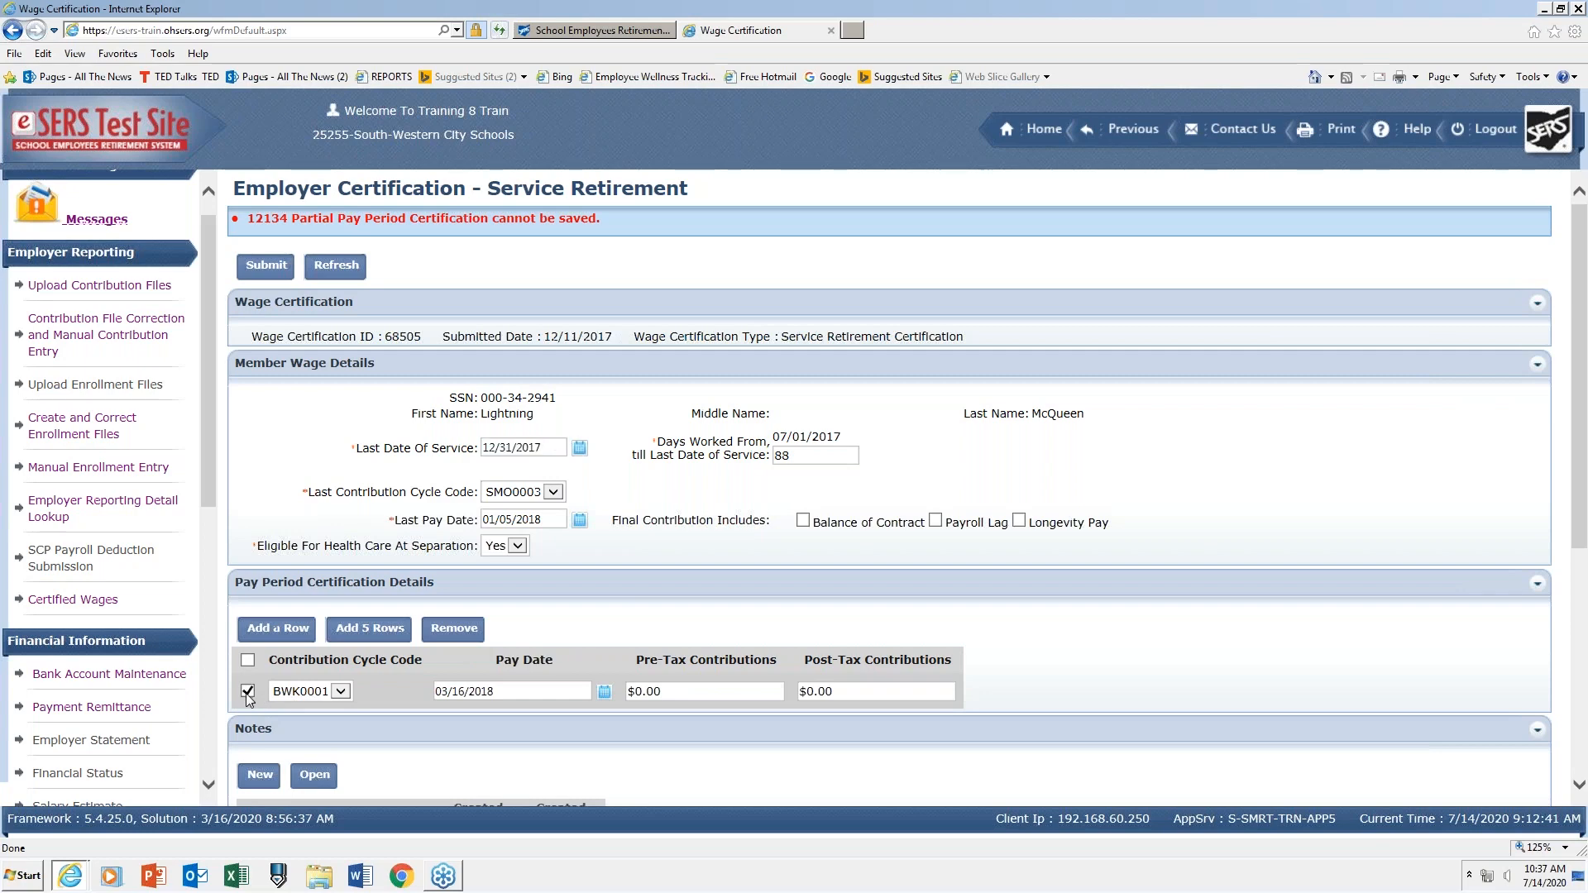
pyautogui.click(454, 631)
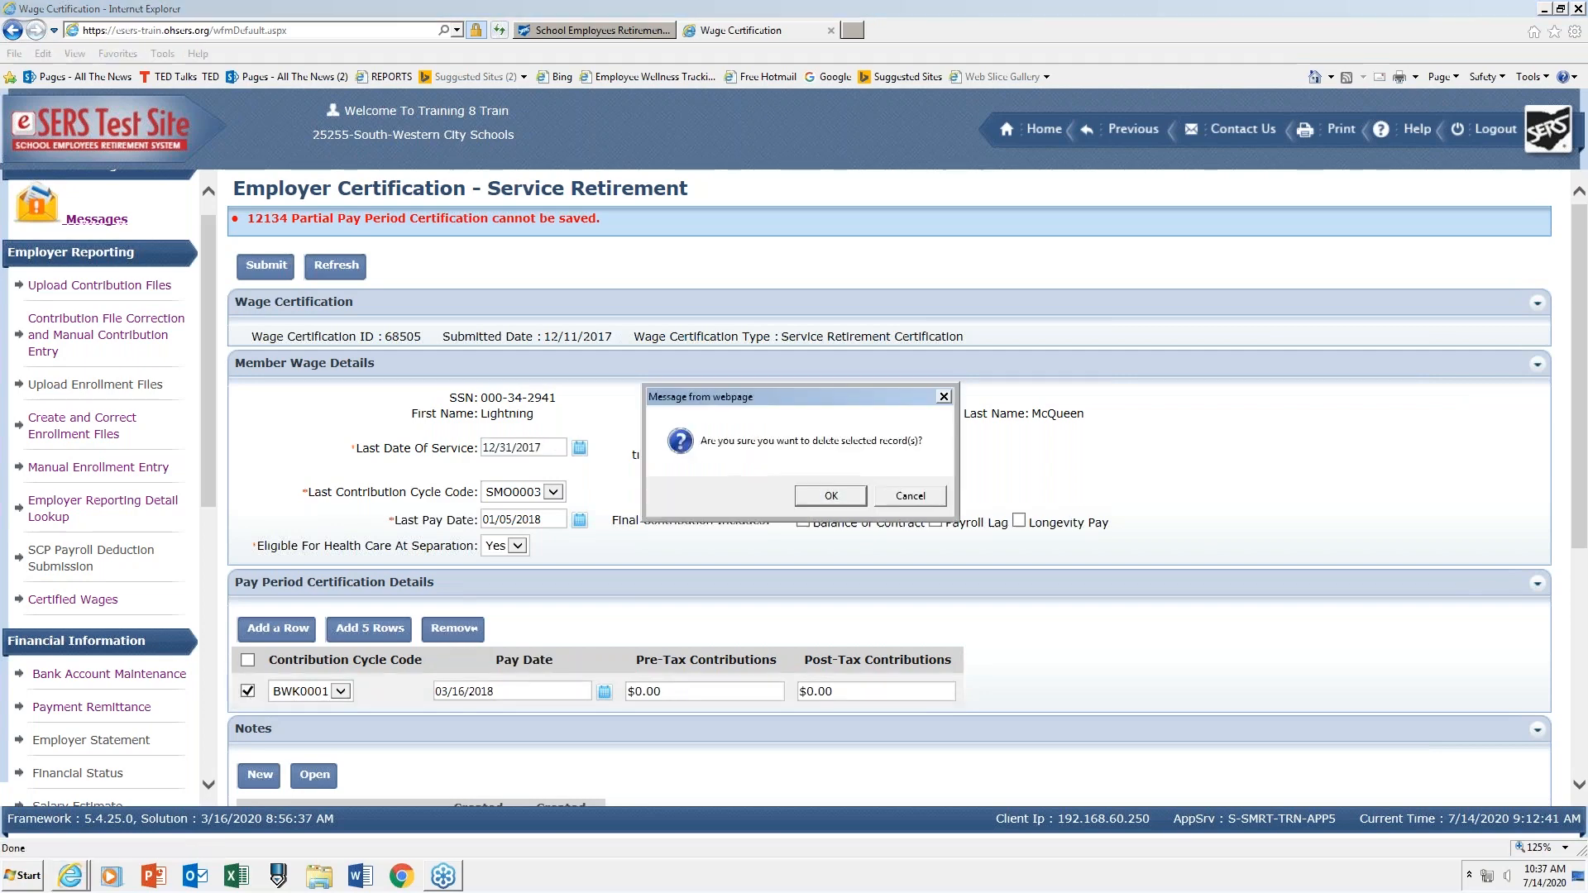
pyautogui.click(834, 499)
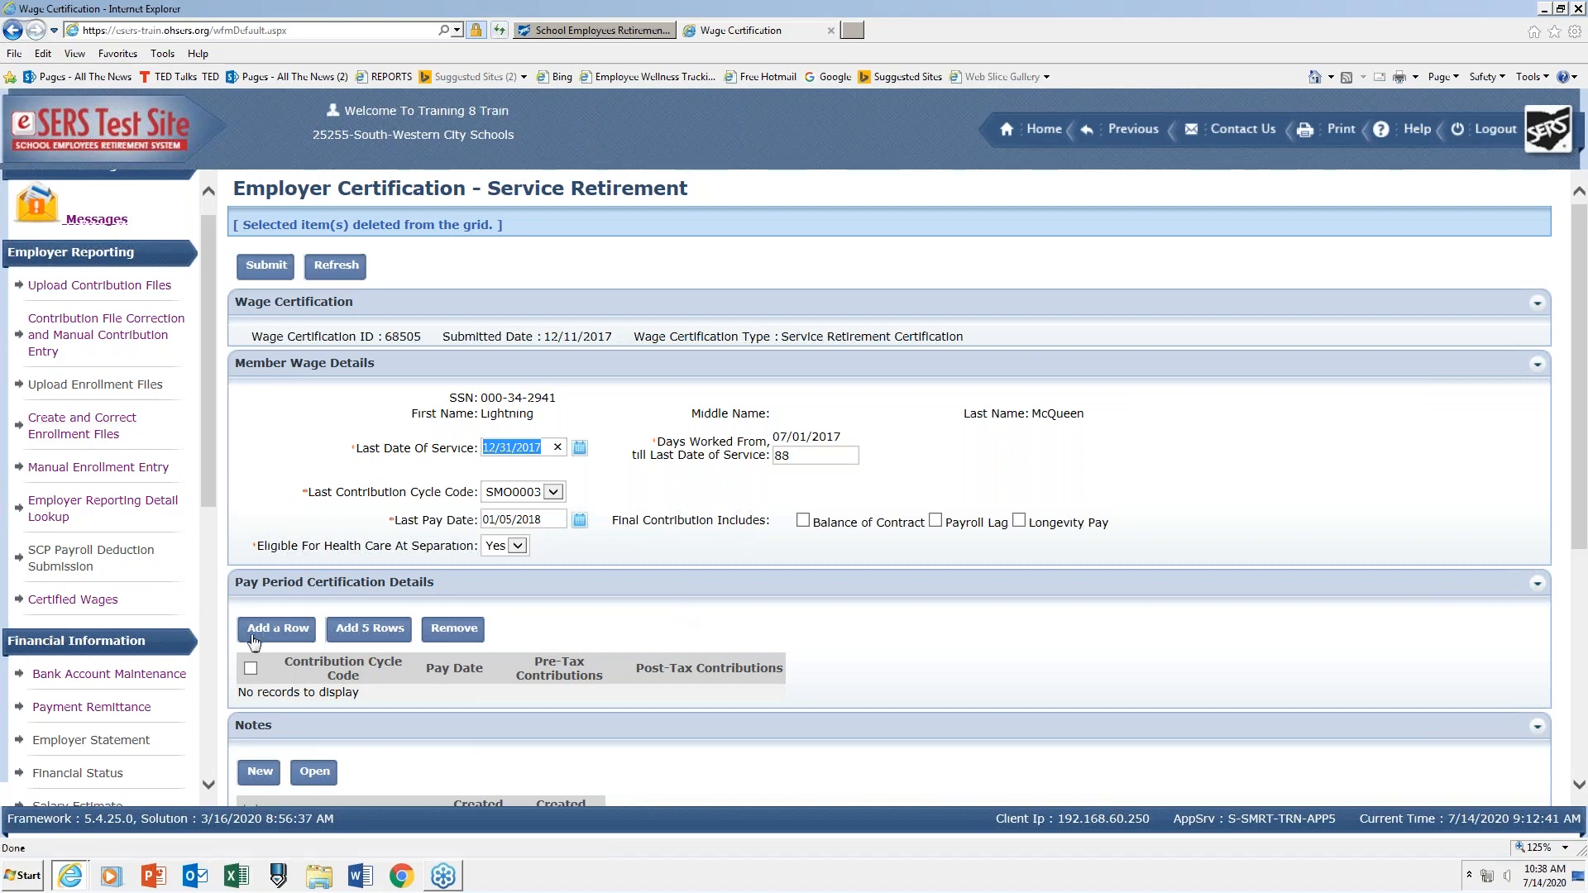
# Add then remove two empty pay period rows, and submit certification 68505 successfully.
pyautogui.click(300, 629)
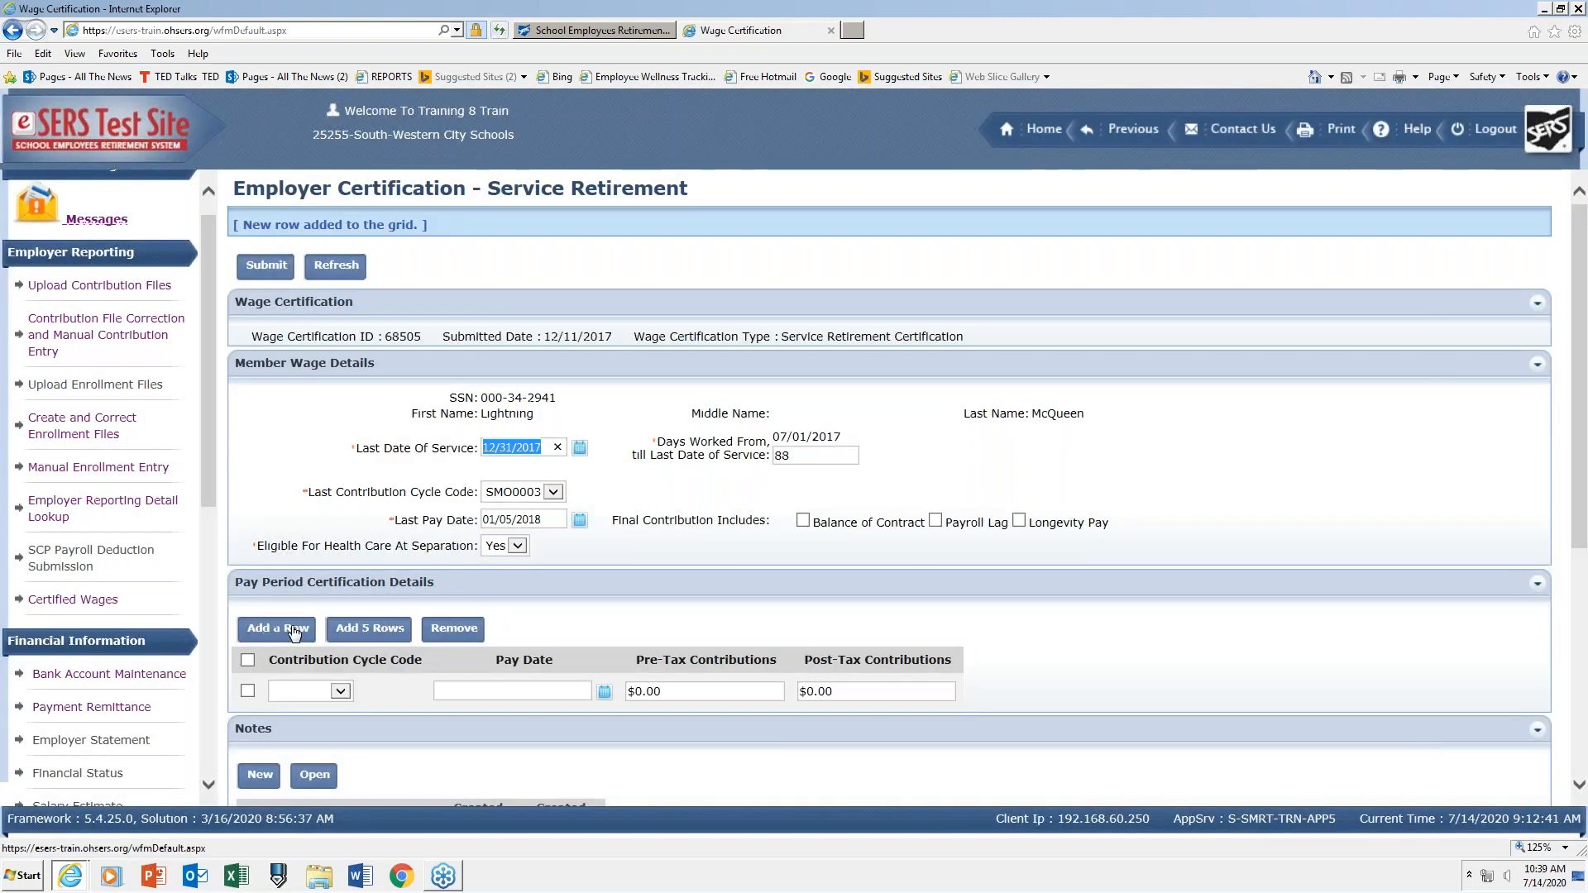
pyautogui.click(294, 631)
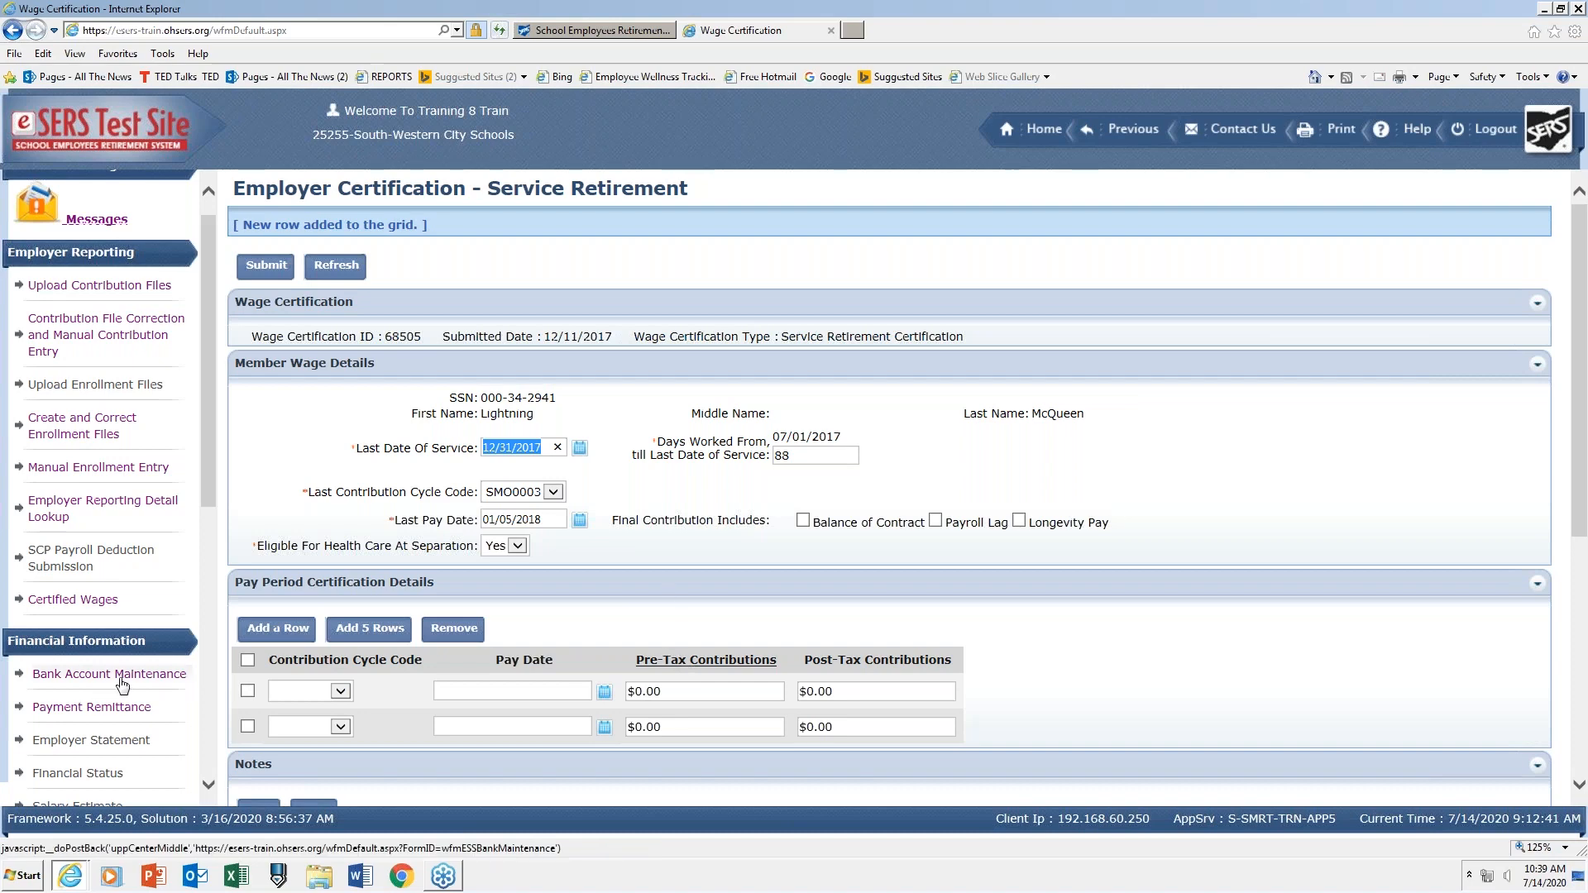
pyautogui.click(247, 661)
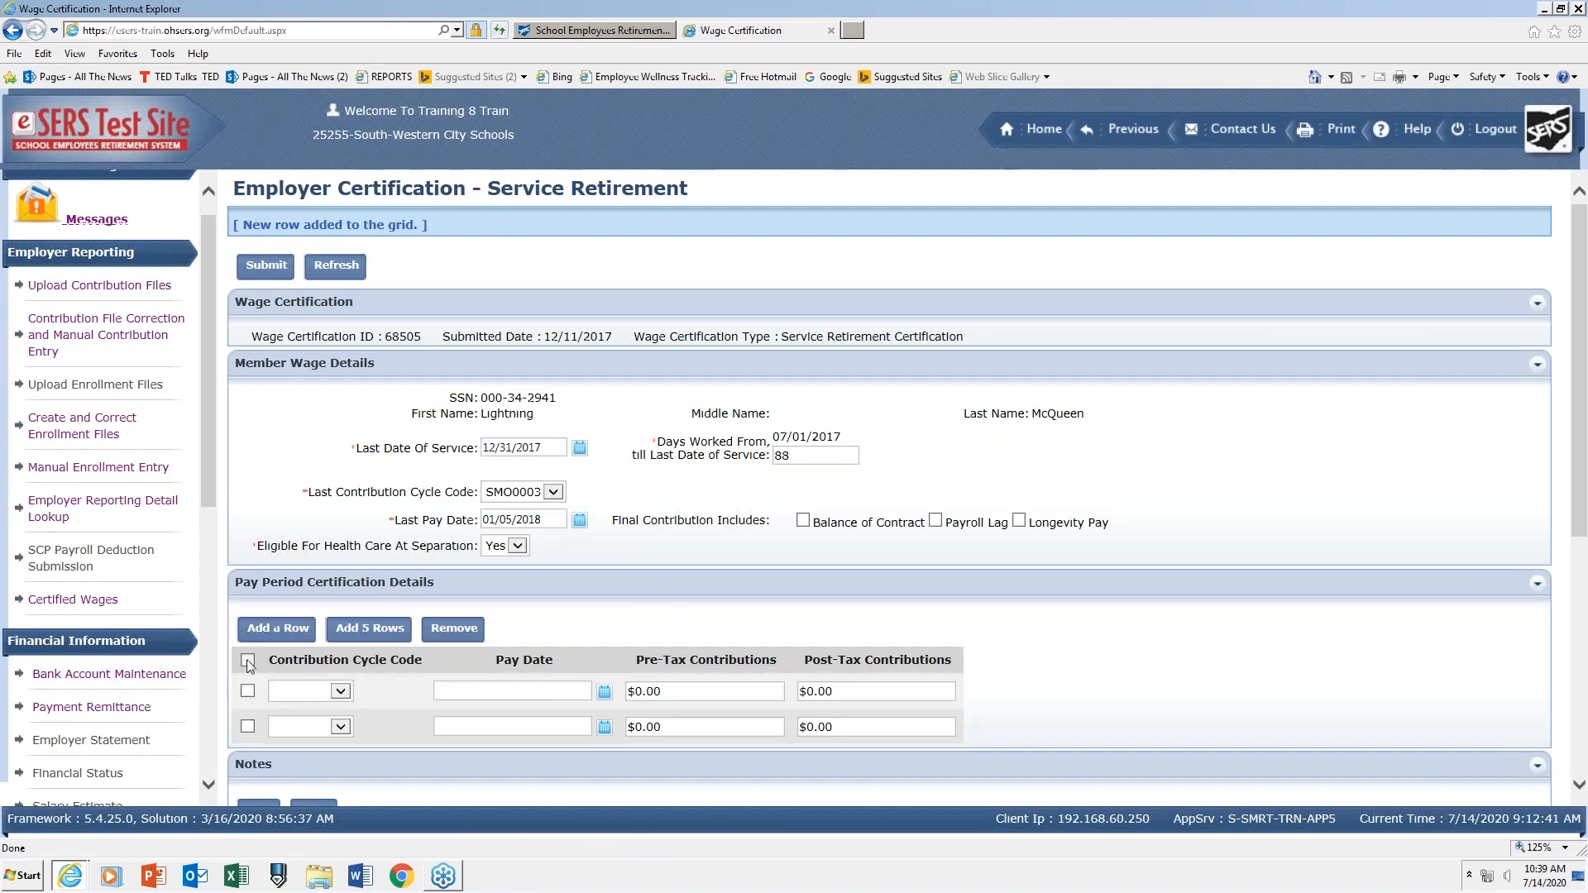
pyautogui.click(454, 630)
pyautogui.click(830, 497)
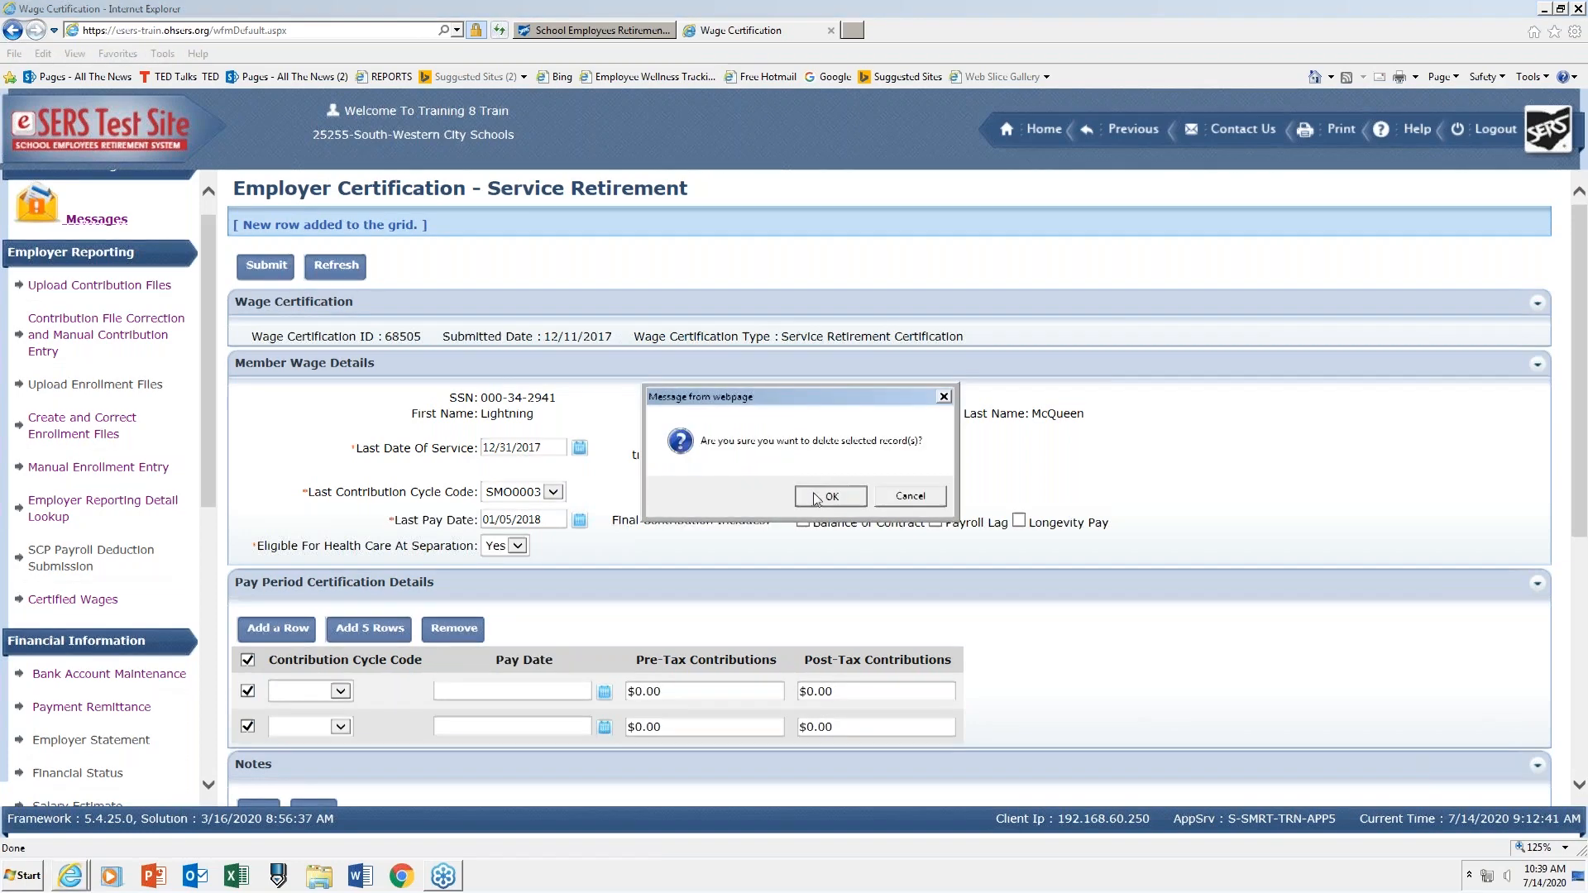
pyautogui.click(255, 266)
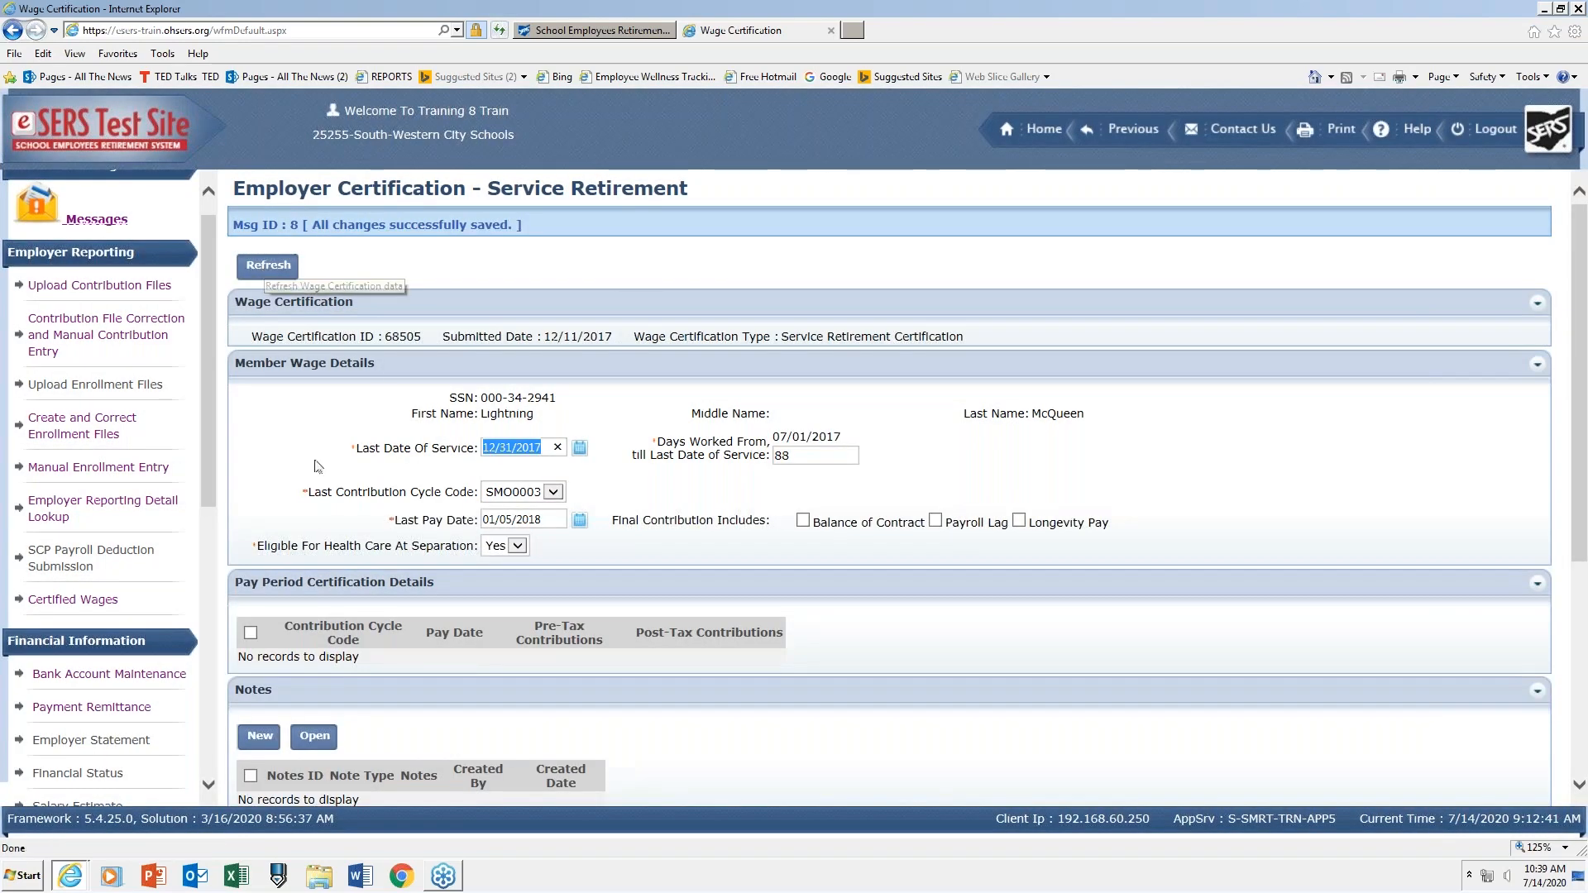
pyautogui.click(1133, 130)
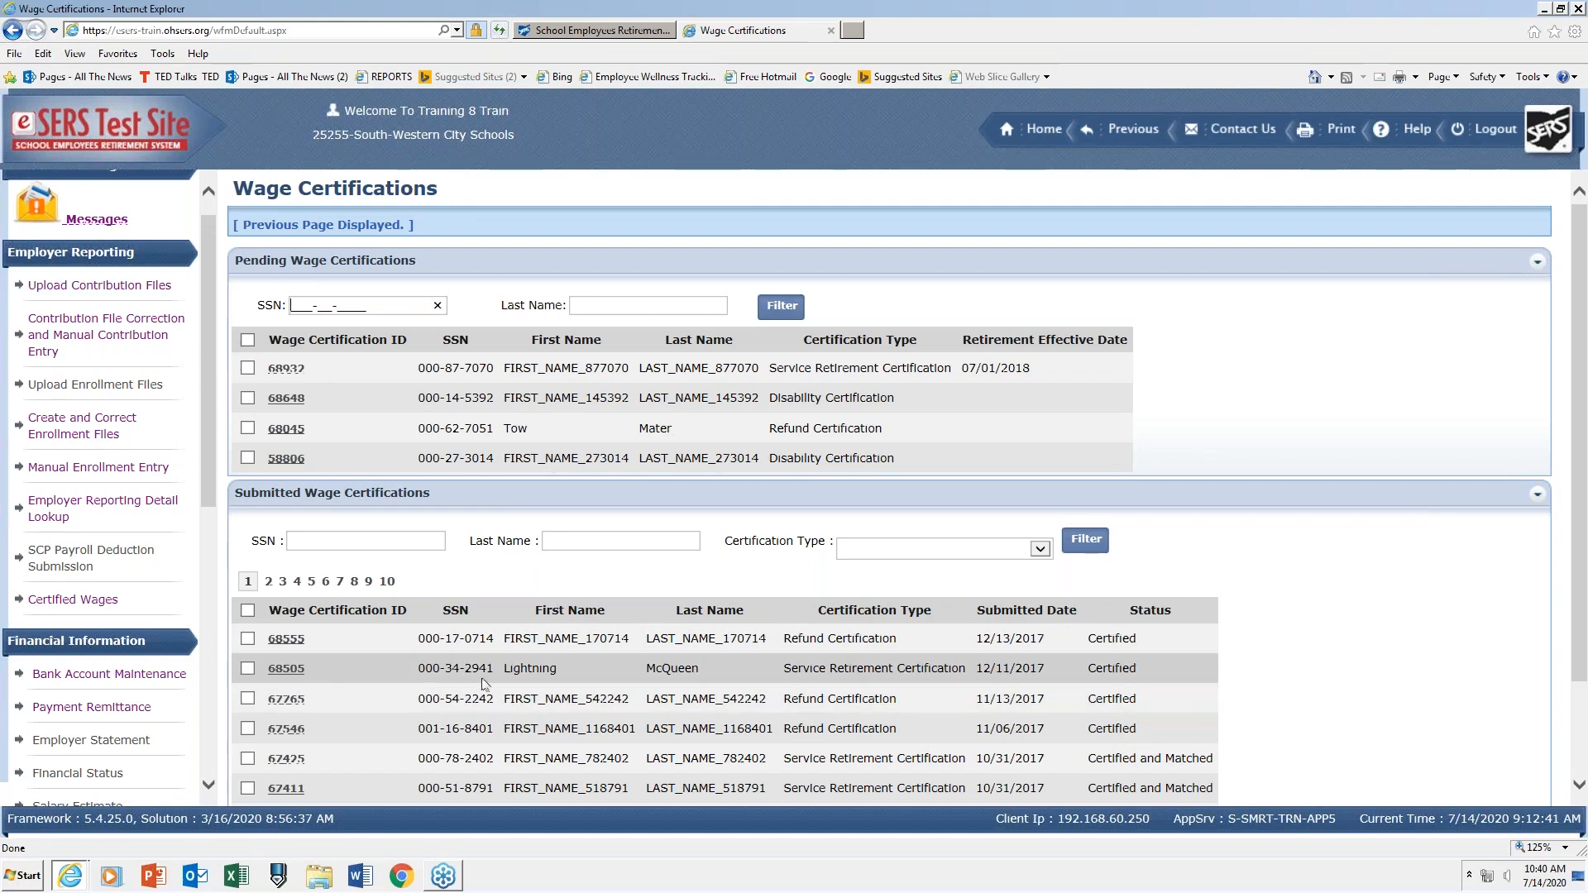
pyautogui.click(286, 669)
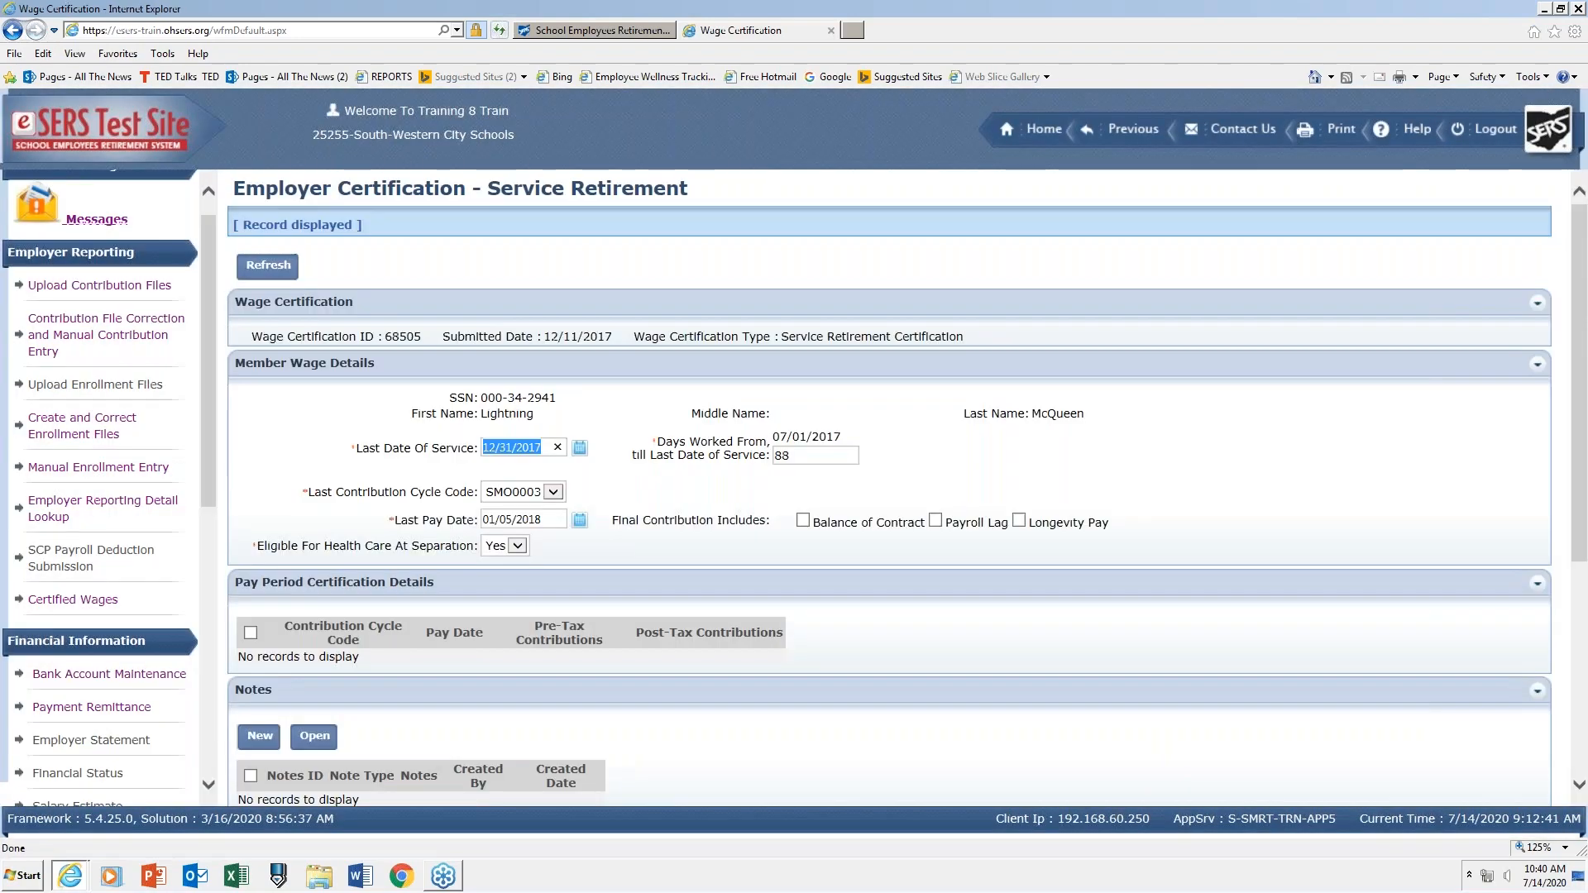
pyautogui.moveTo(1579, 417); pyautogui.dragTo(1584, 480)
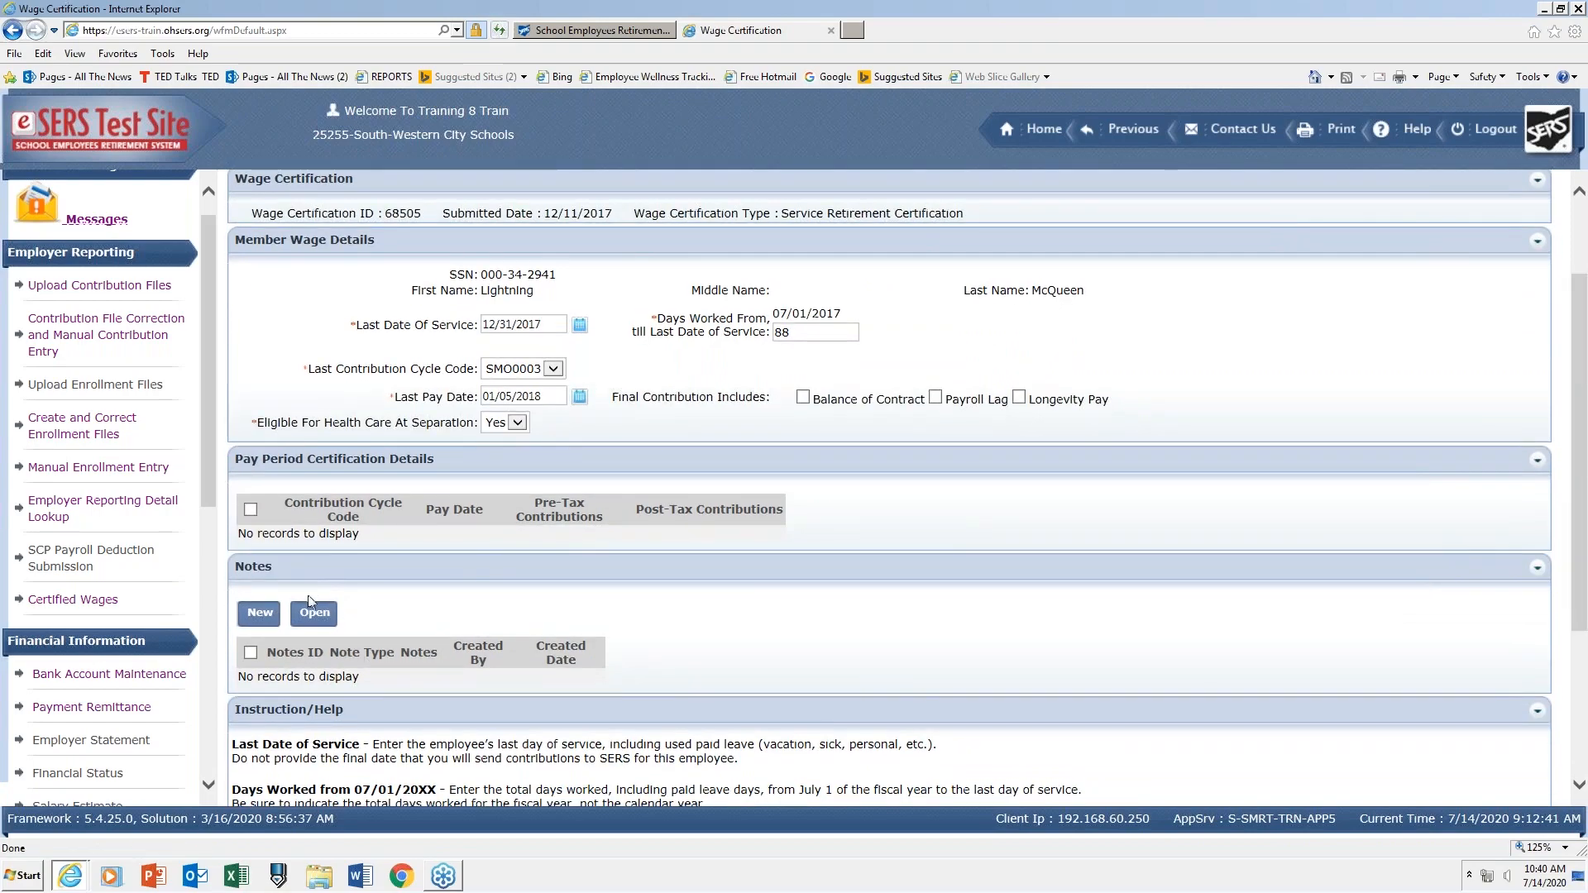
# Save the note 'this is incorrect last pay should be' on certification 68505.
pyautogui.click(259, 614)
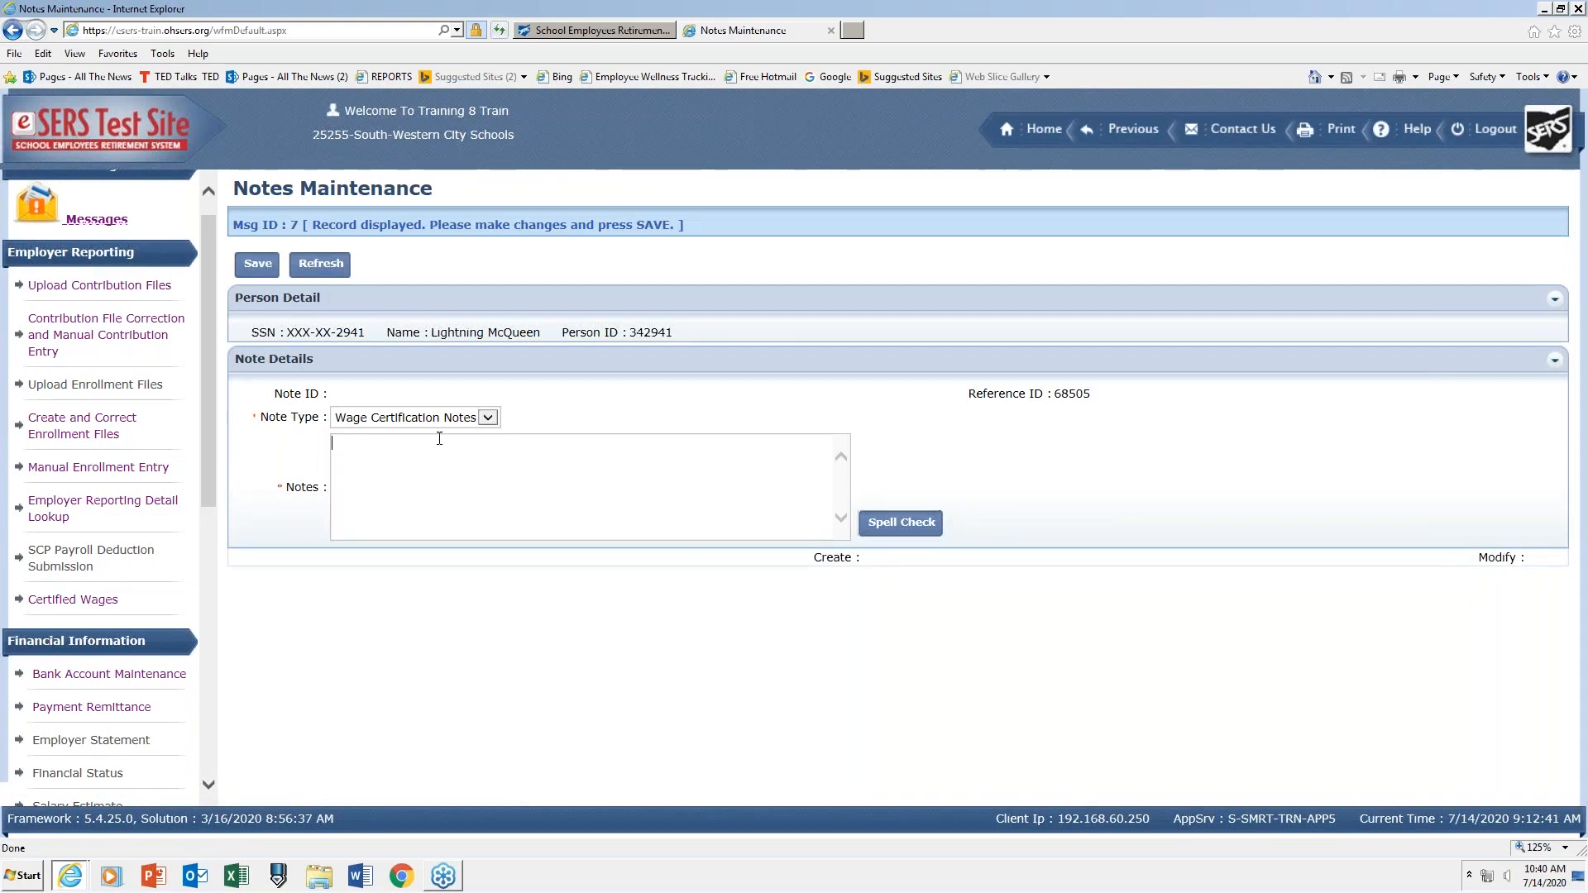
pyautogui.write('this i')
pyautogui.write('s incorre')
pyautogui.write('d')
pyautogui.write('ct')
pyautogui.write(' s')
pyautogui.press('BackSpace')
pyautogui.write('last jpay')
pyautogui.press('BackSpace')
pyautogui.press('BackSpace')
pyautogui.press('BackSpace')
pyautogui.press('BackSpace')
pyautogui.write('pay shj')
pyautogui.press('BackSpace')
pyautogui.write('ould h')
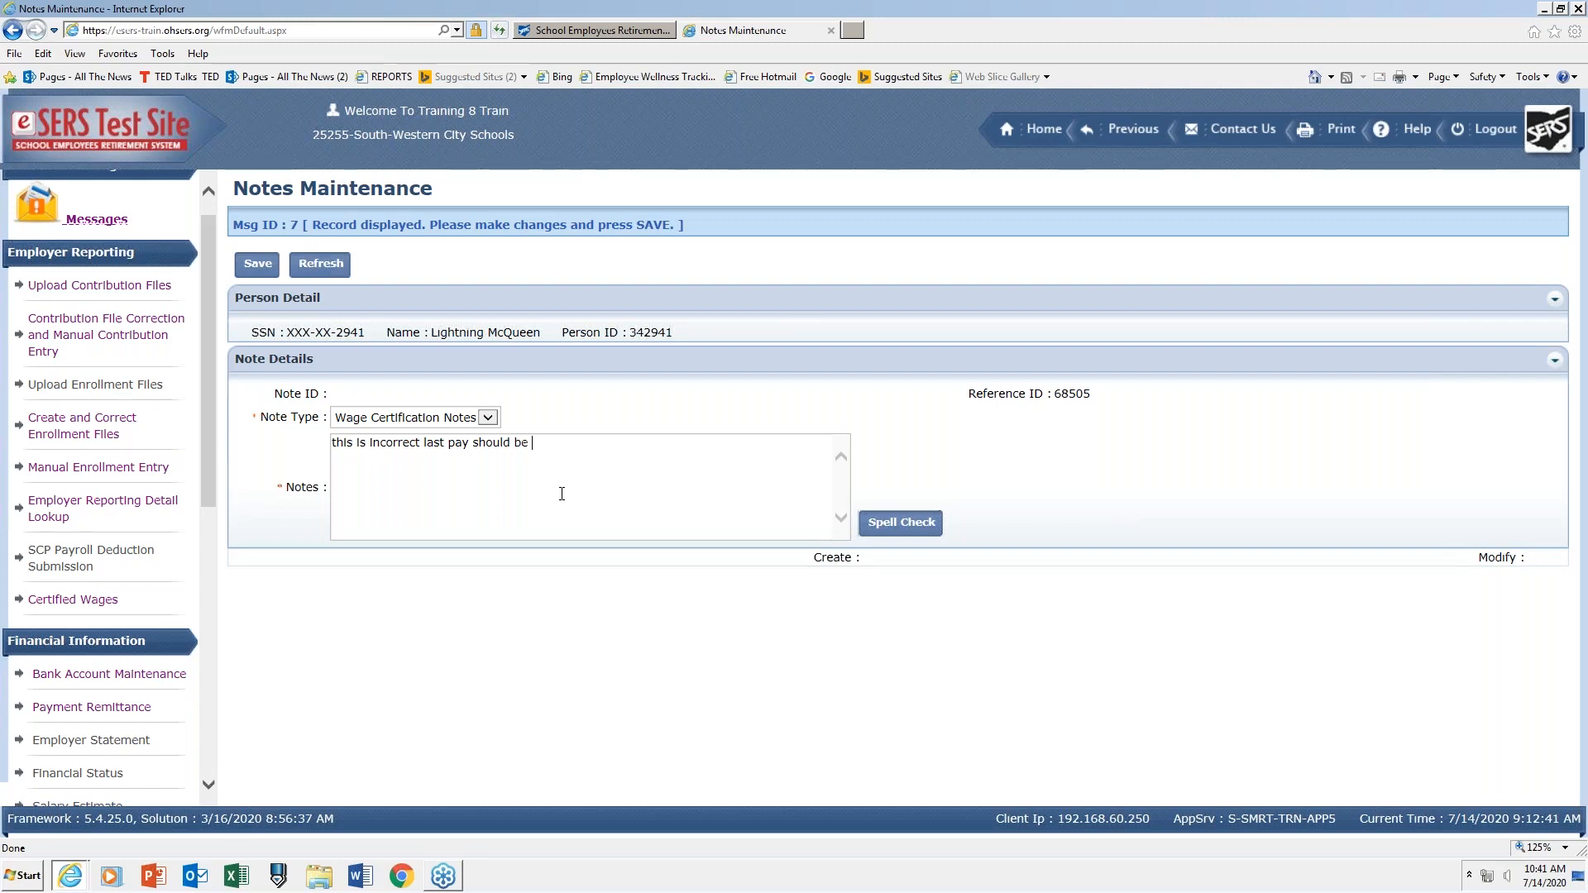
pyautogui.click(258, 263)
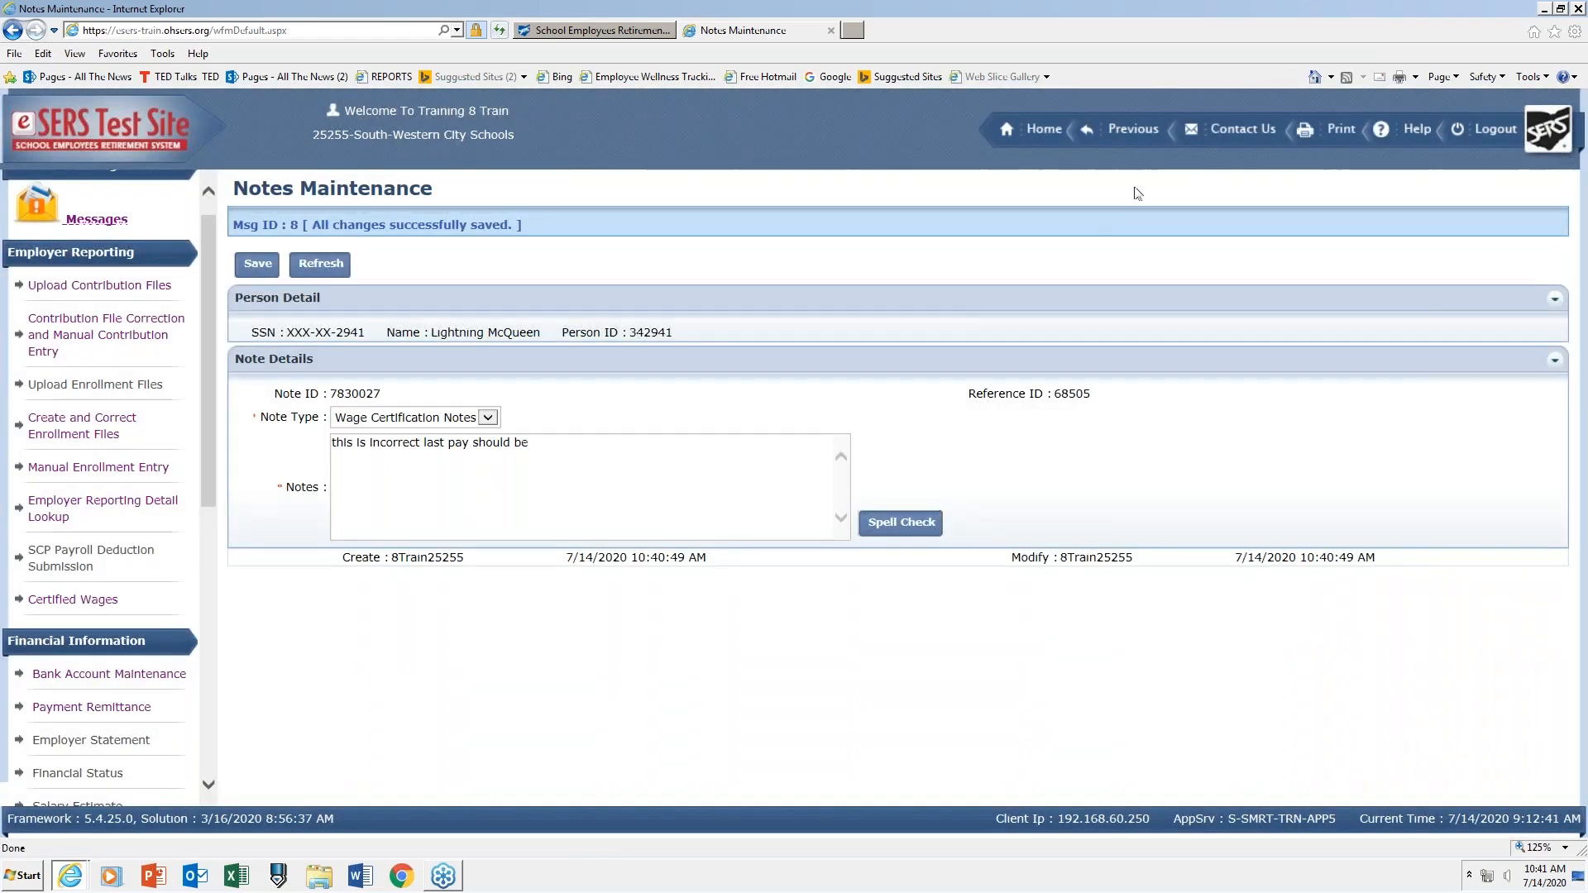
pyautogui.click(1144, 134)
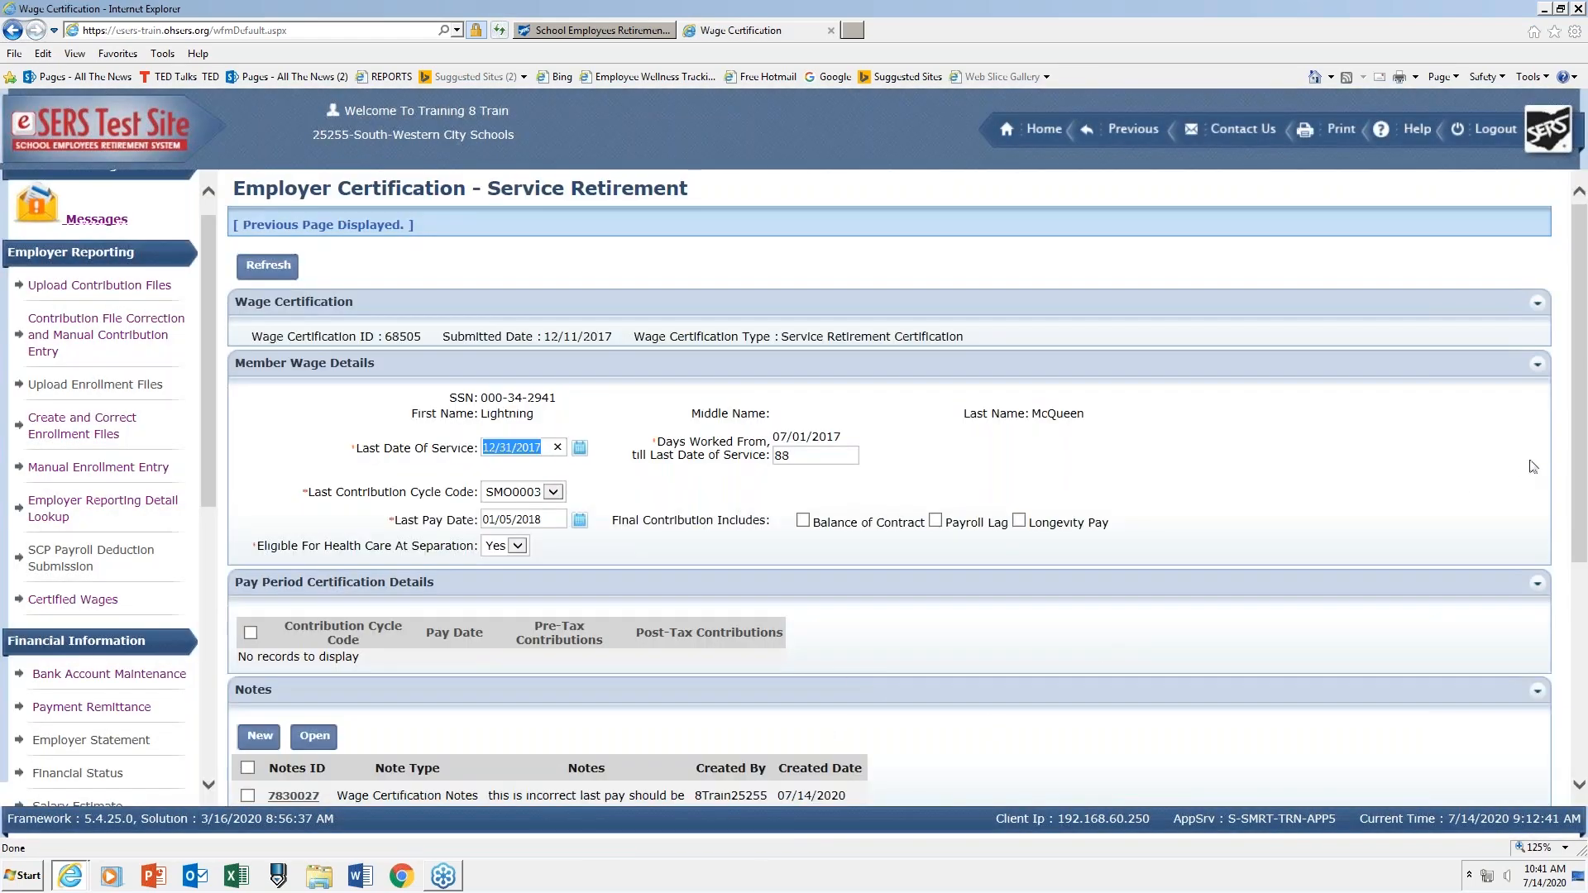
pyautogui.scroll(-3, 1579, 399)
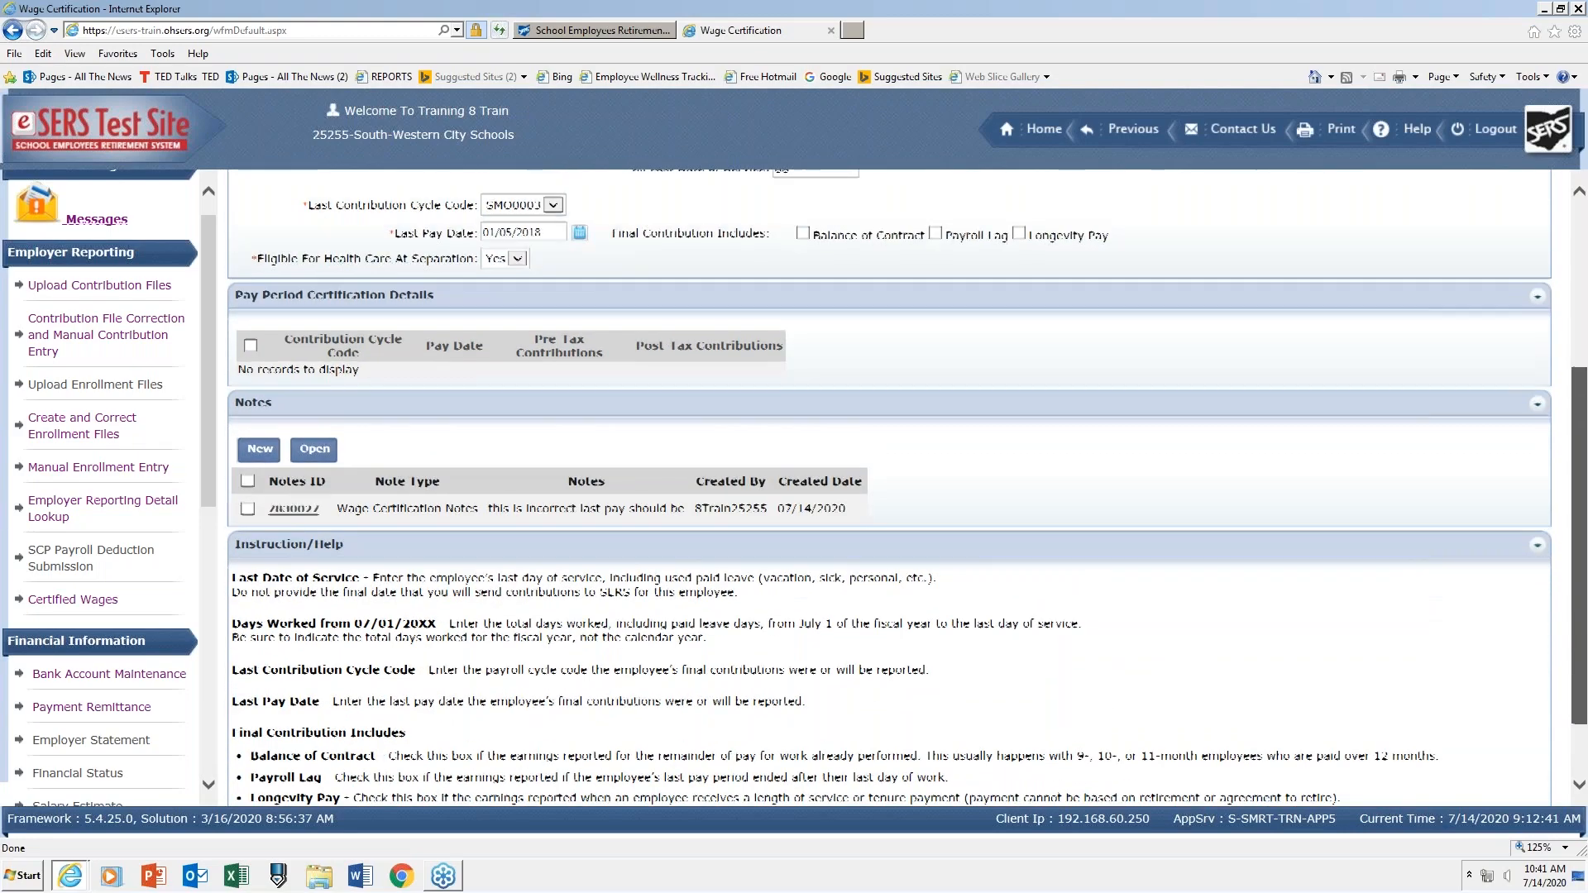
pyautogui.moveTo(1580, 565); pyautogui.dragTo(1579, 563)
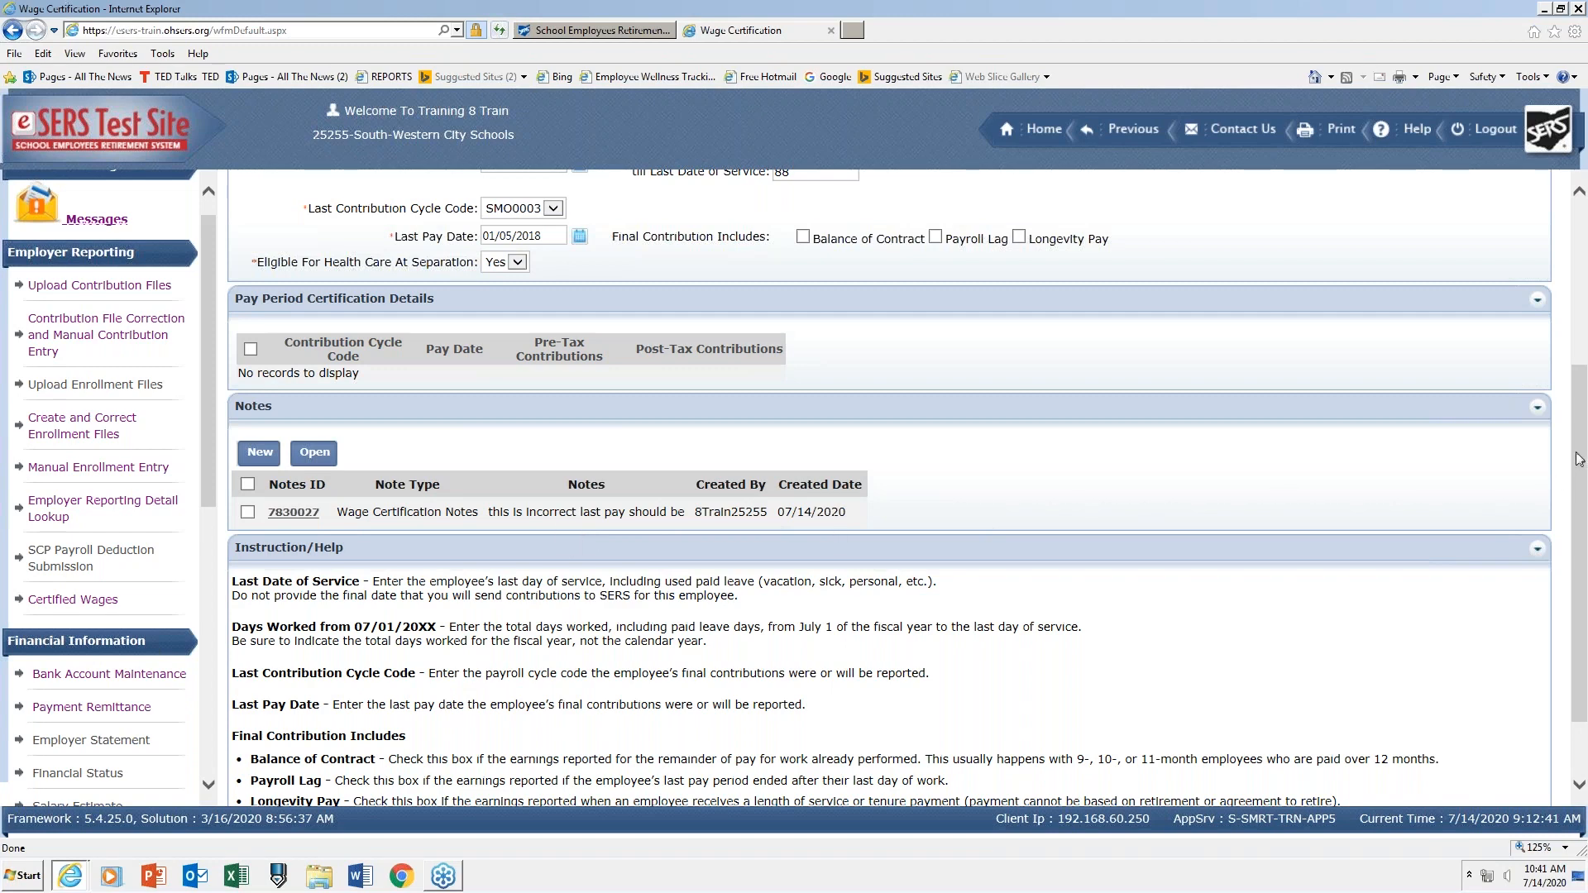
pyautogui.moveTo(1581, 454); pyautogui.dragTo(1584, 514)
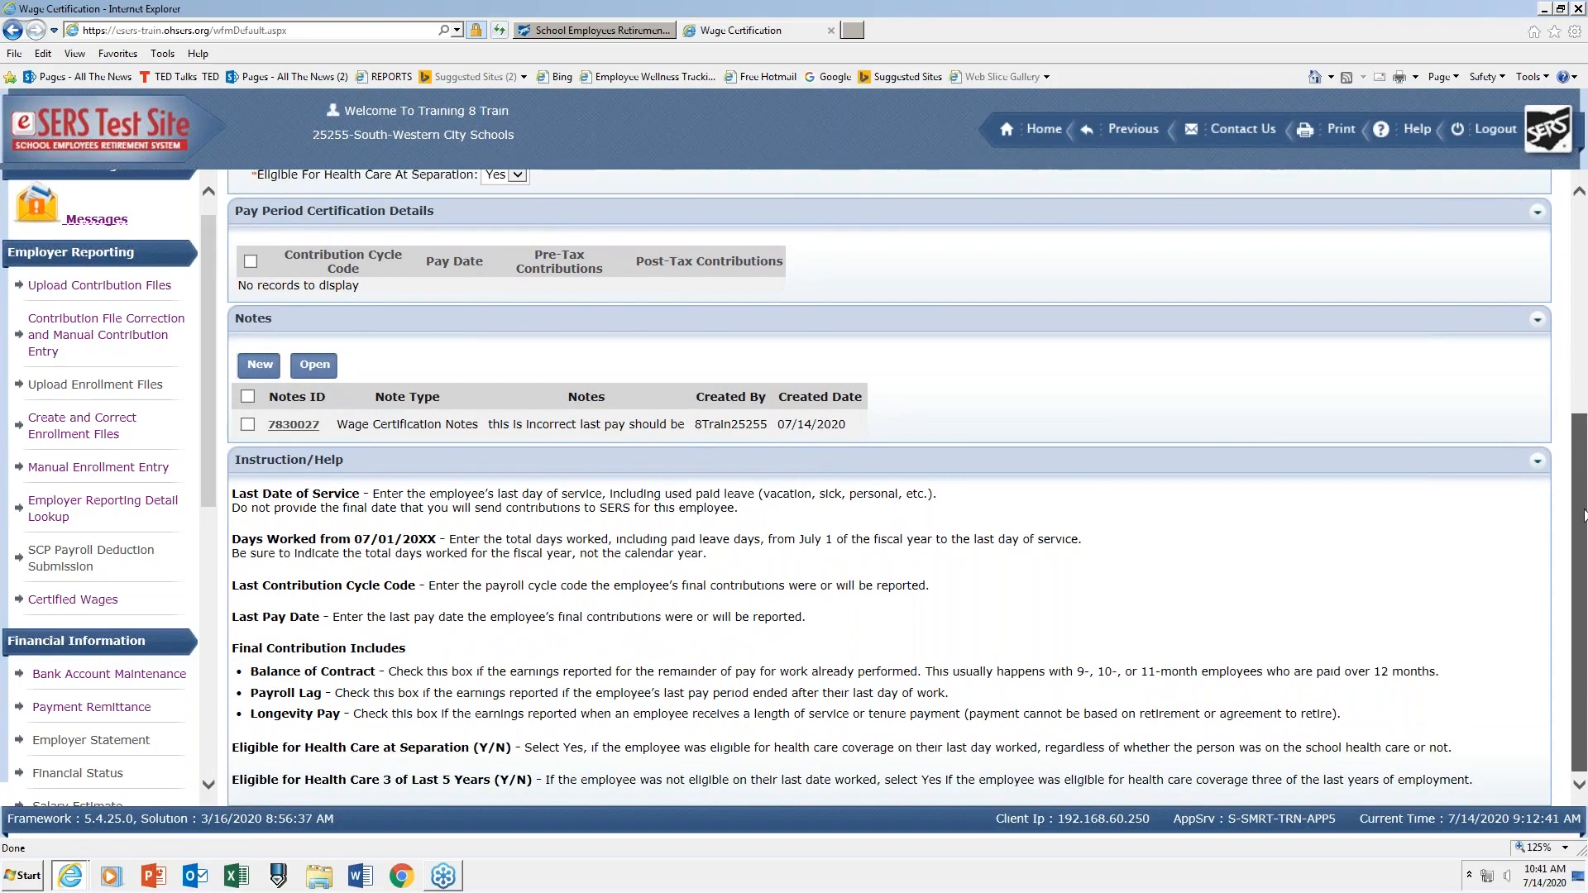
pyautogui.moveTo(1586, 559); pyautogui.dragTo(1585, 558)
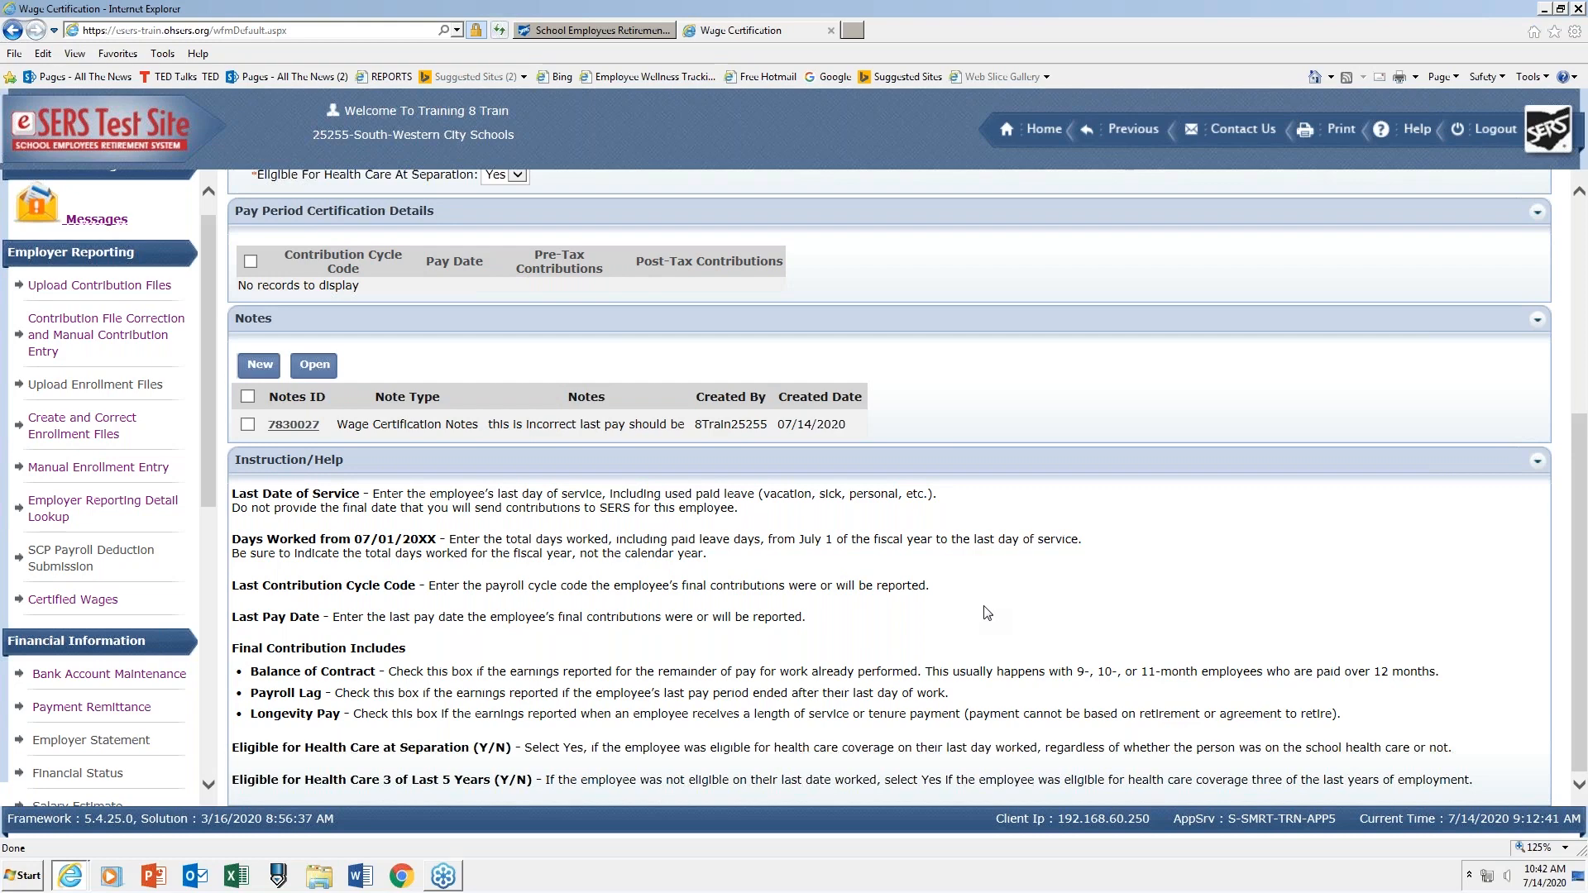
# On refund certification 68045, enter last service date 12/15/2017, cycle SMO0003 and last pay date 12/20/2017.
pyautogui.click(1133, 130)
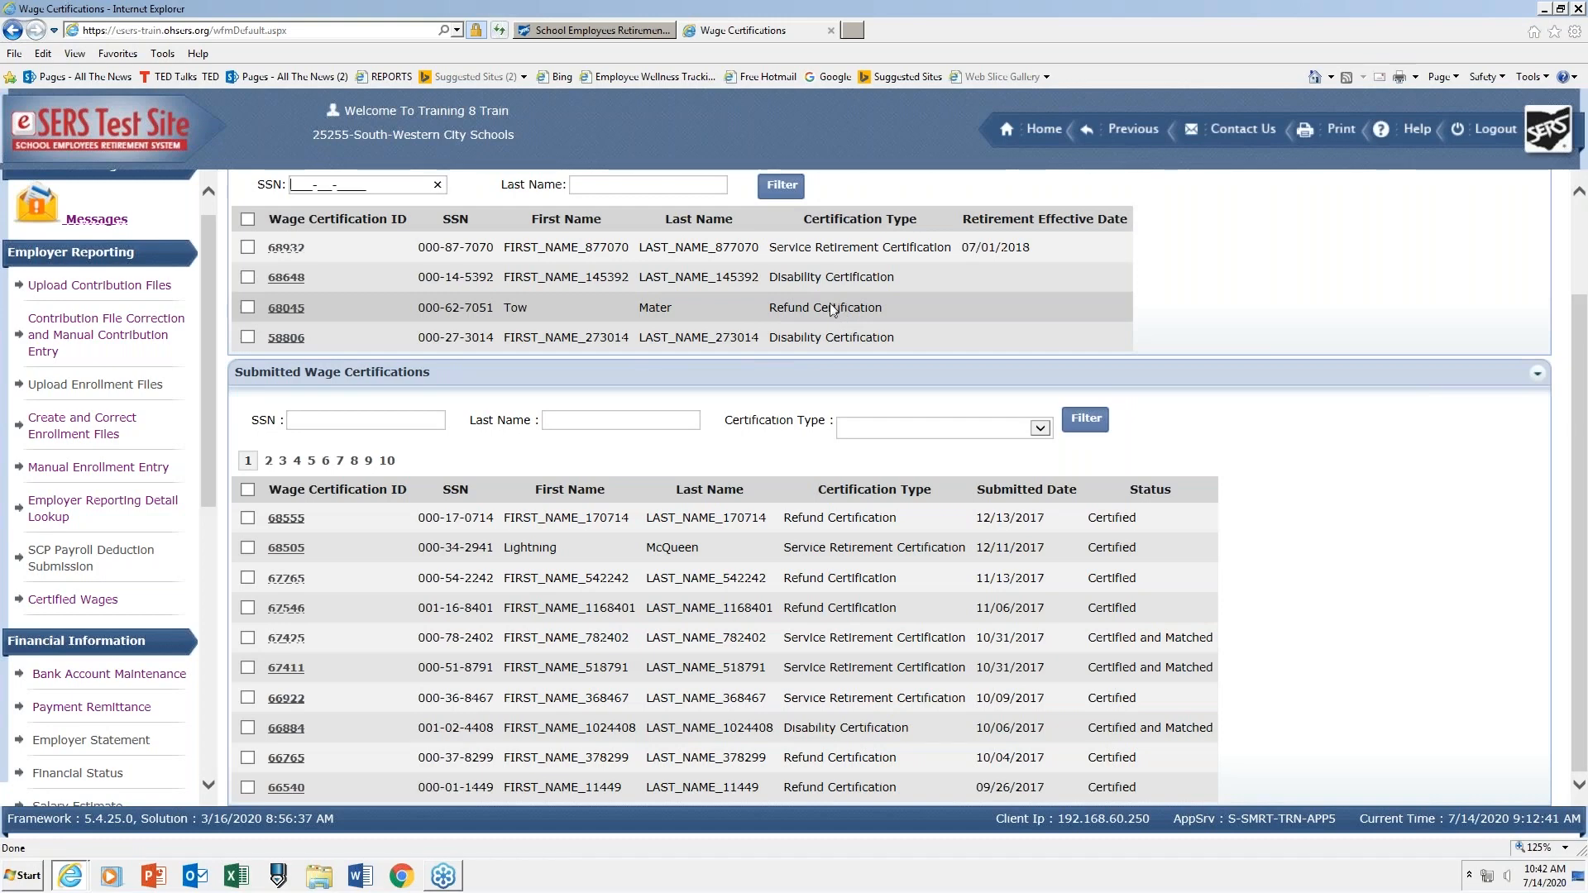
pyautogui.click(295, 309)
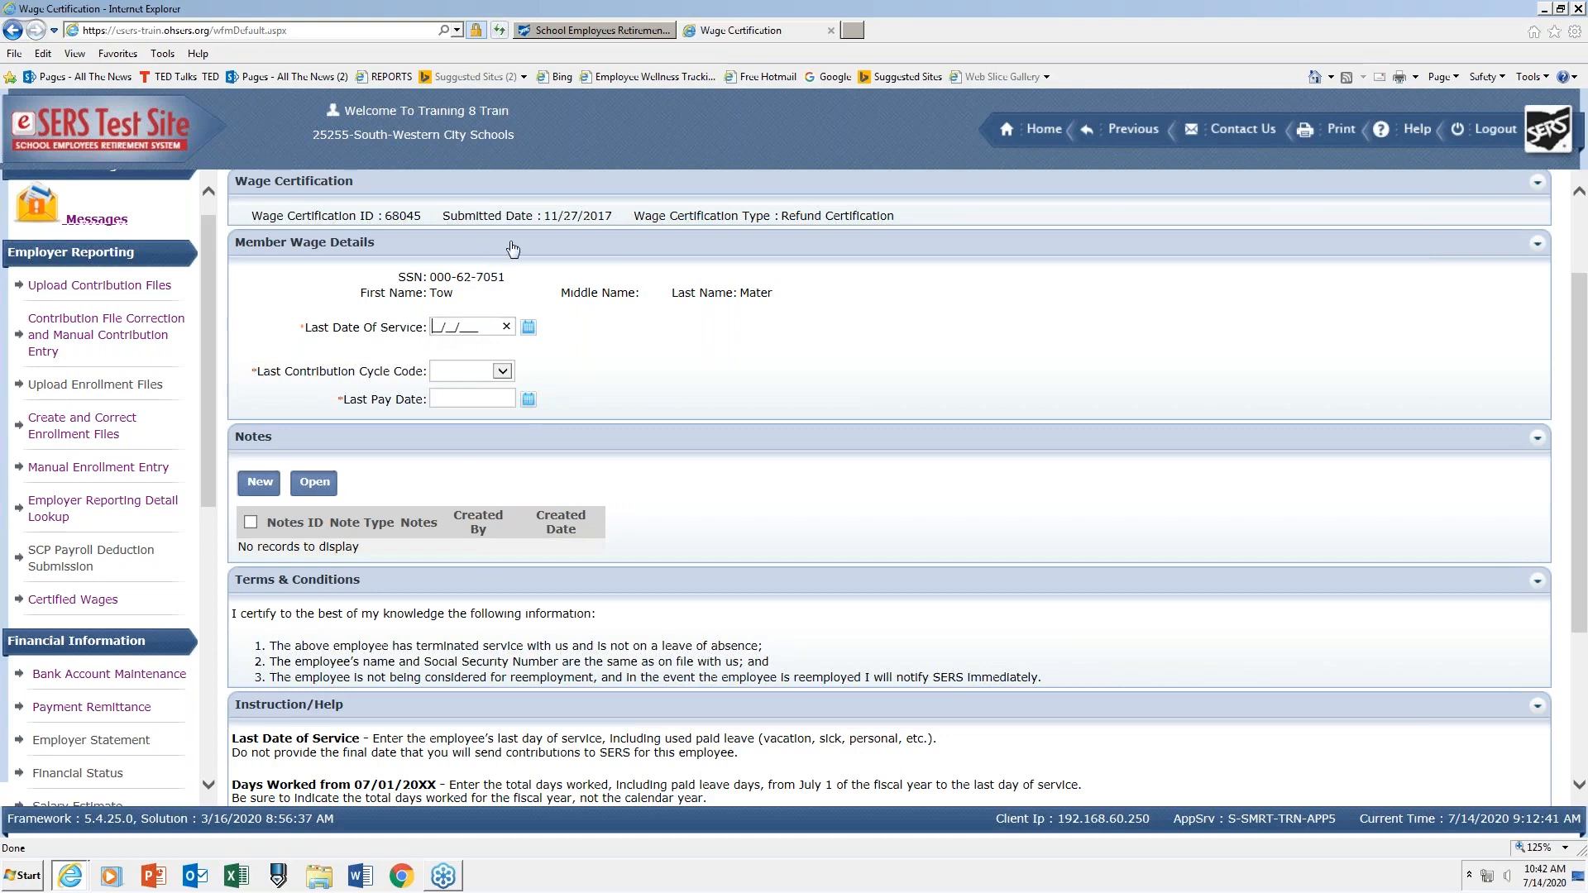
pyautogui.write('12/15/2017')
pyautogui.click(504, 372)
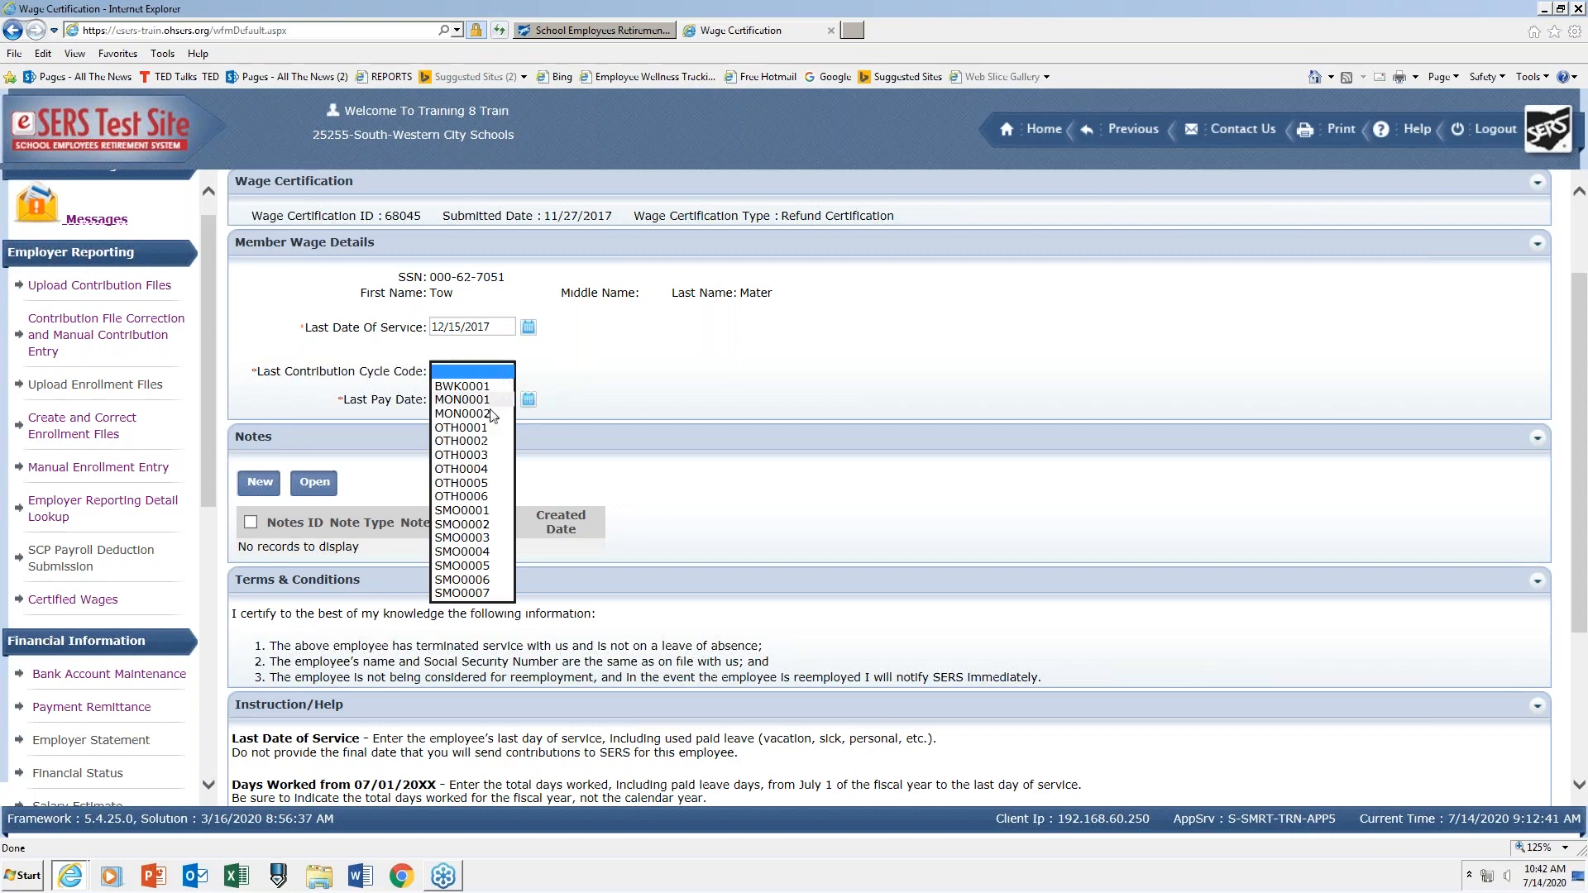
pyautogui.click(491, 539)
pyautogui.click(447, 403)
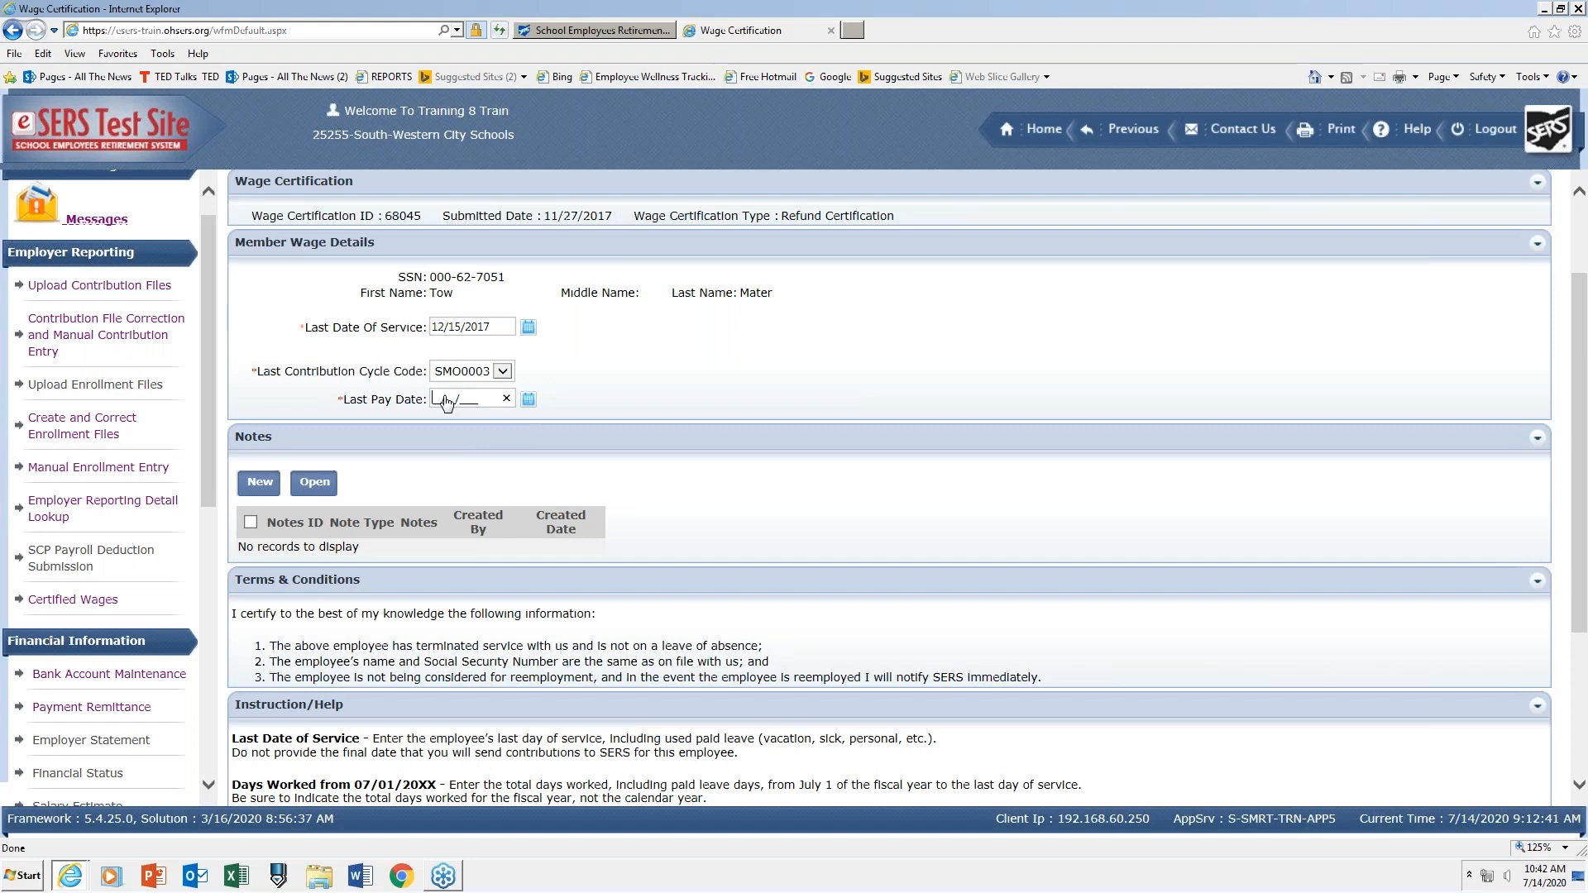
pyautogui.write('12/20/2017')
pyautogui.scroll(3, 1579, 389)
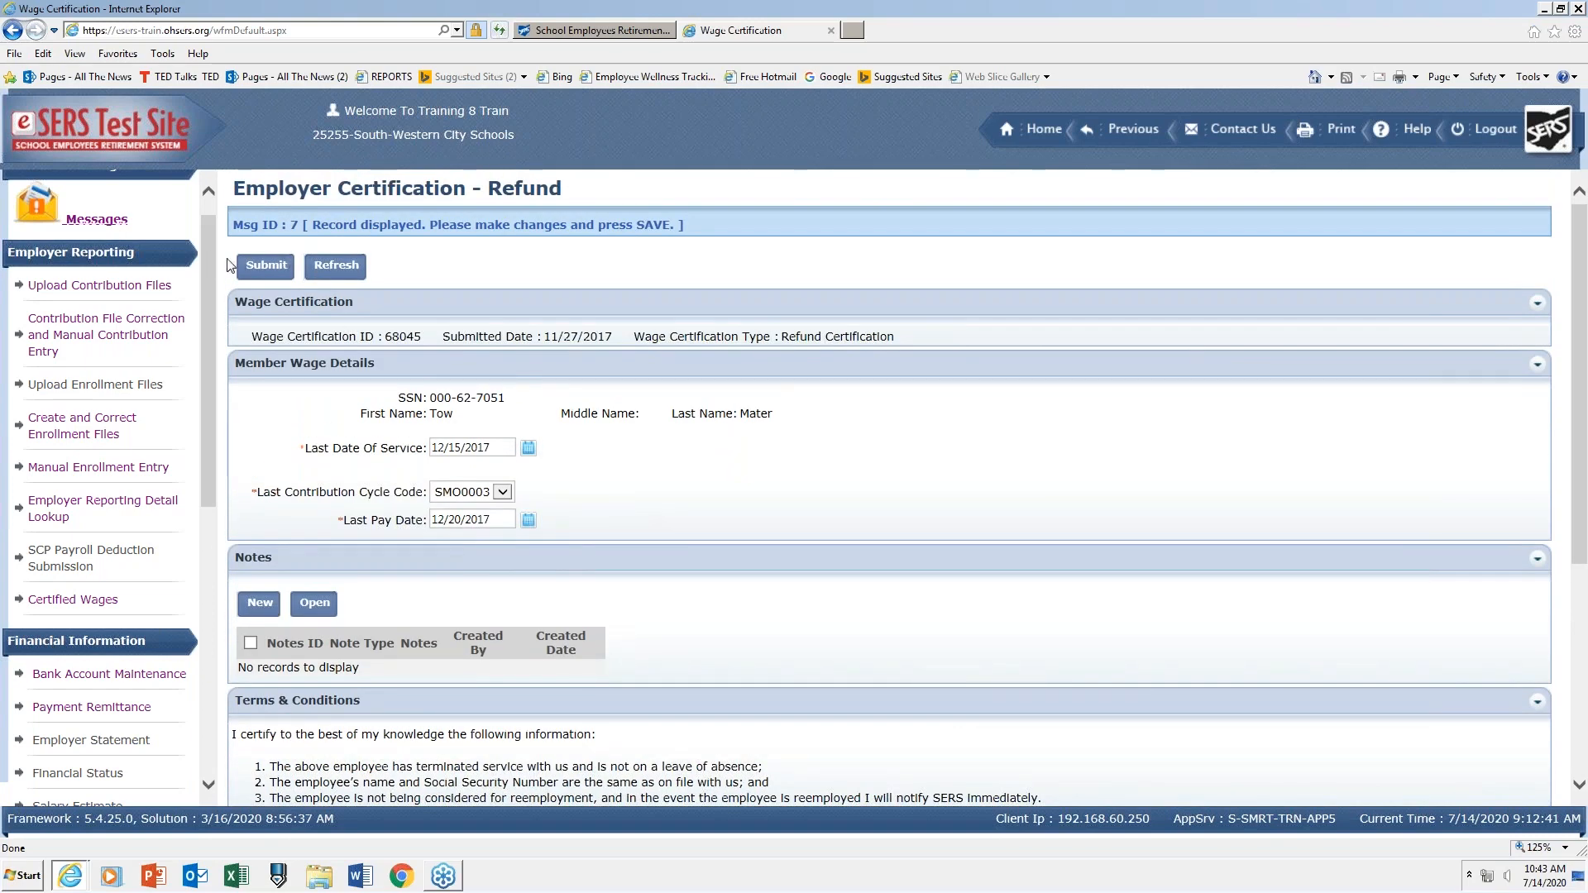
# Submit refund certification 68045 and return to the Wage Certifications list.
pyautogui.click(267, 266)
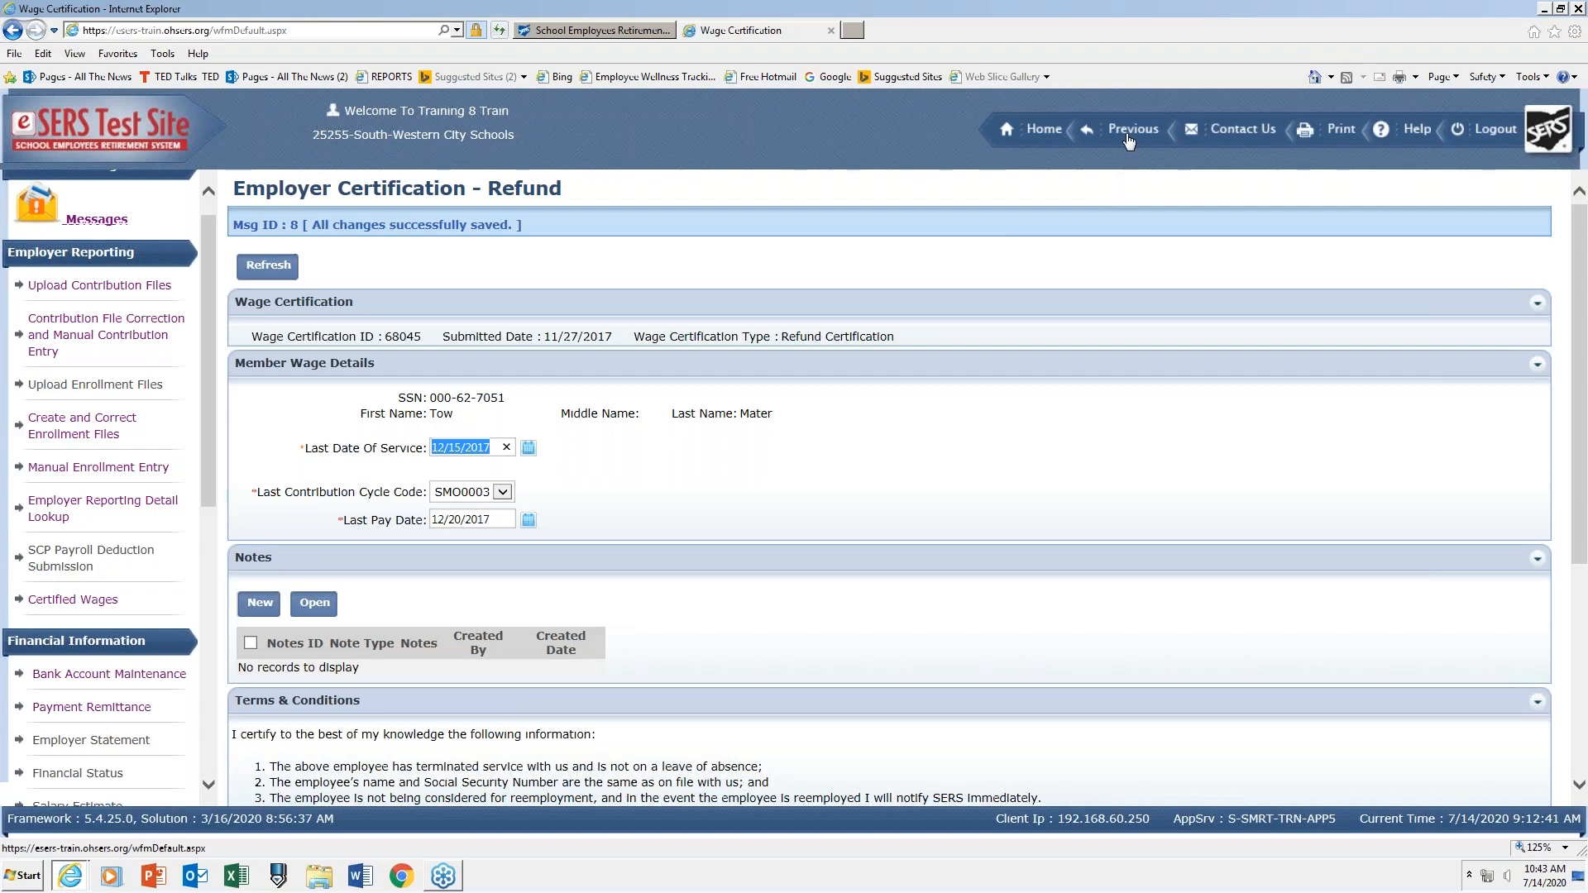
pyautogui.click(1131, 132)
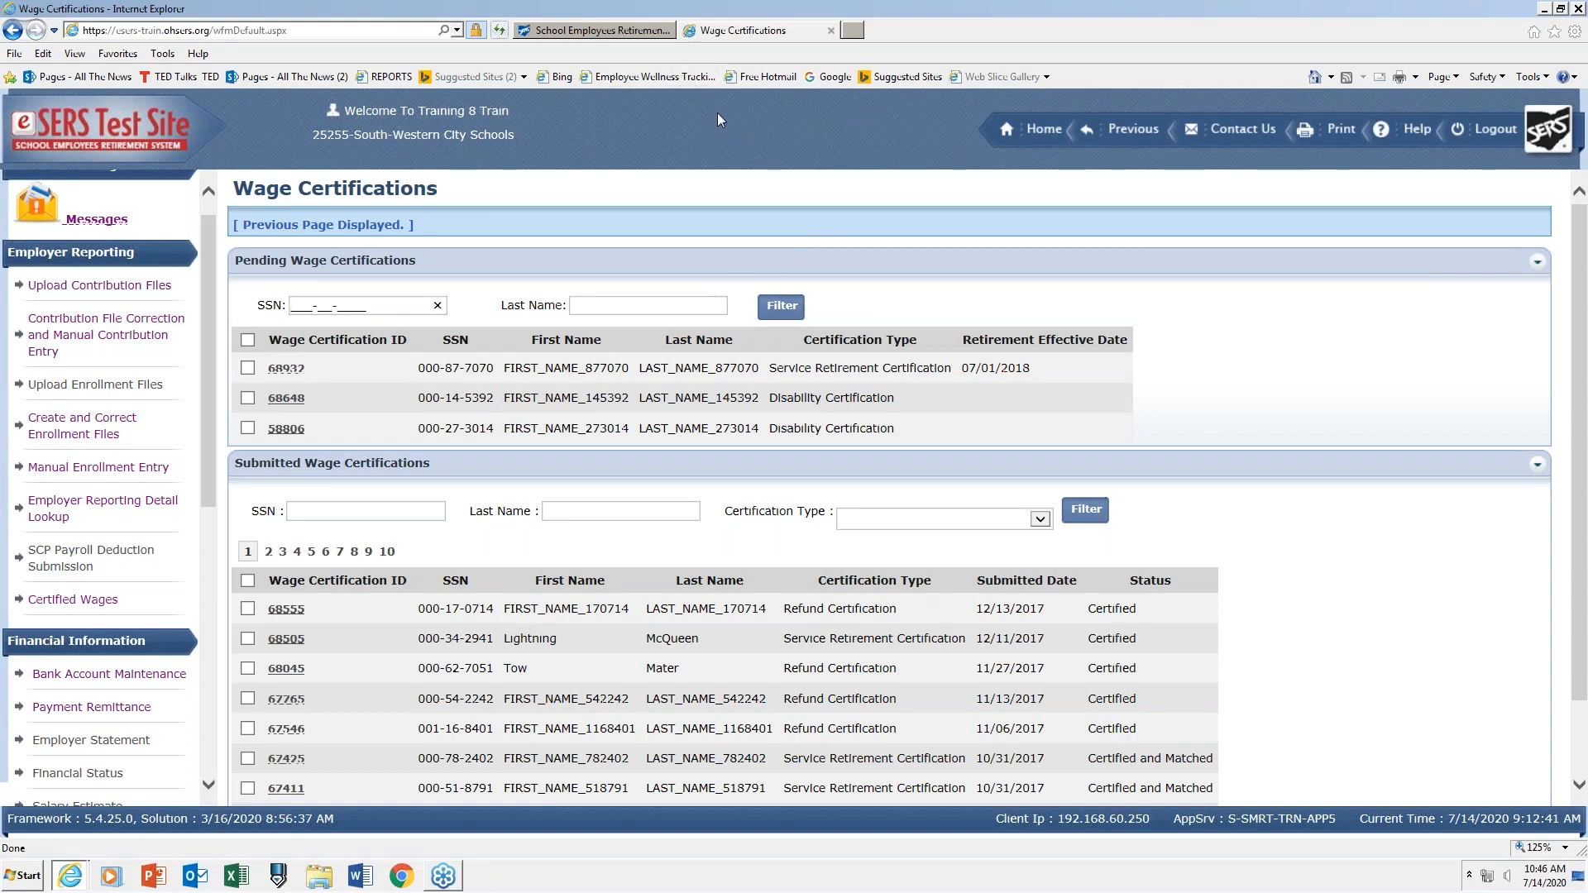
# On ohsers.org, go through the Employers menu to the Forms and Publications page.
pyautogui.click(609, 36)
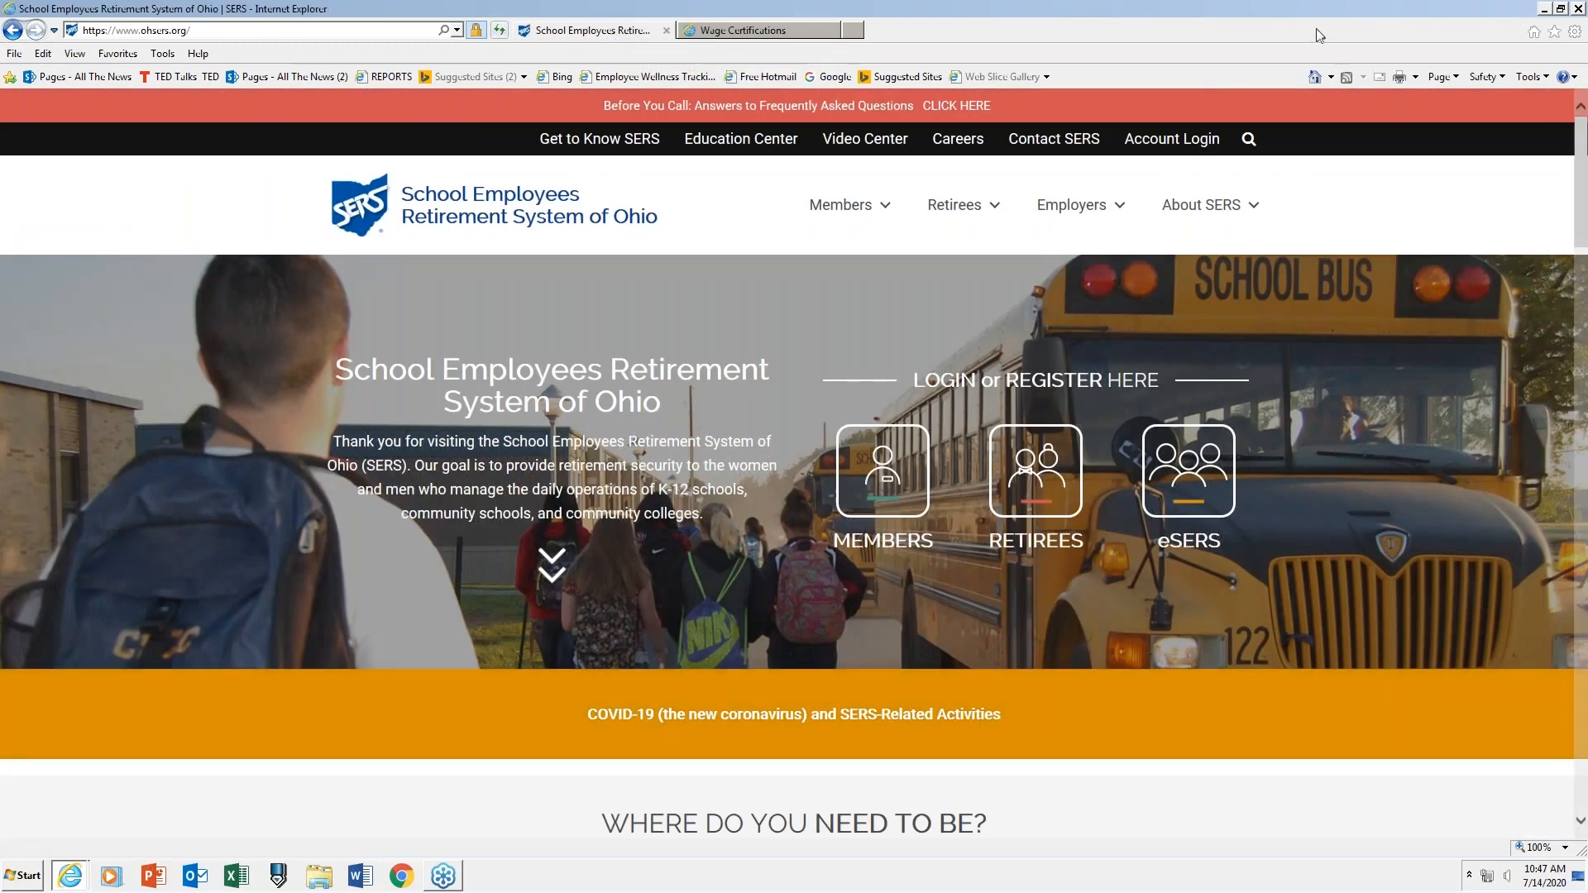
pyautogui.click(1085, 214)
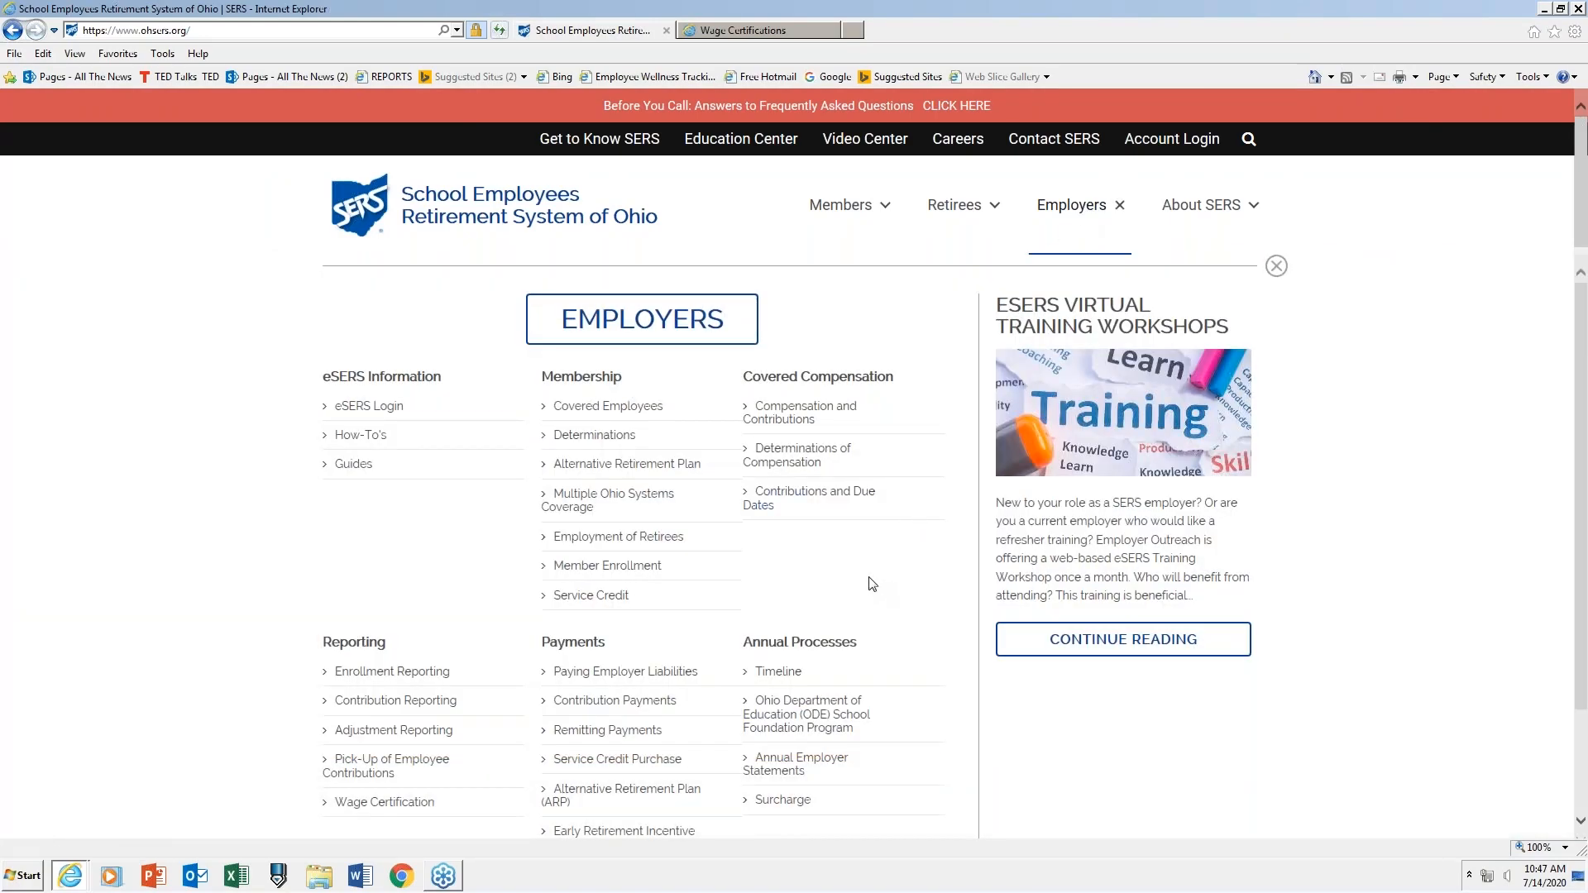
pyautogui.scroll(-2, 873, 584)
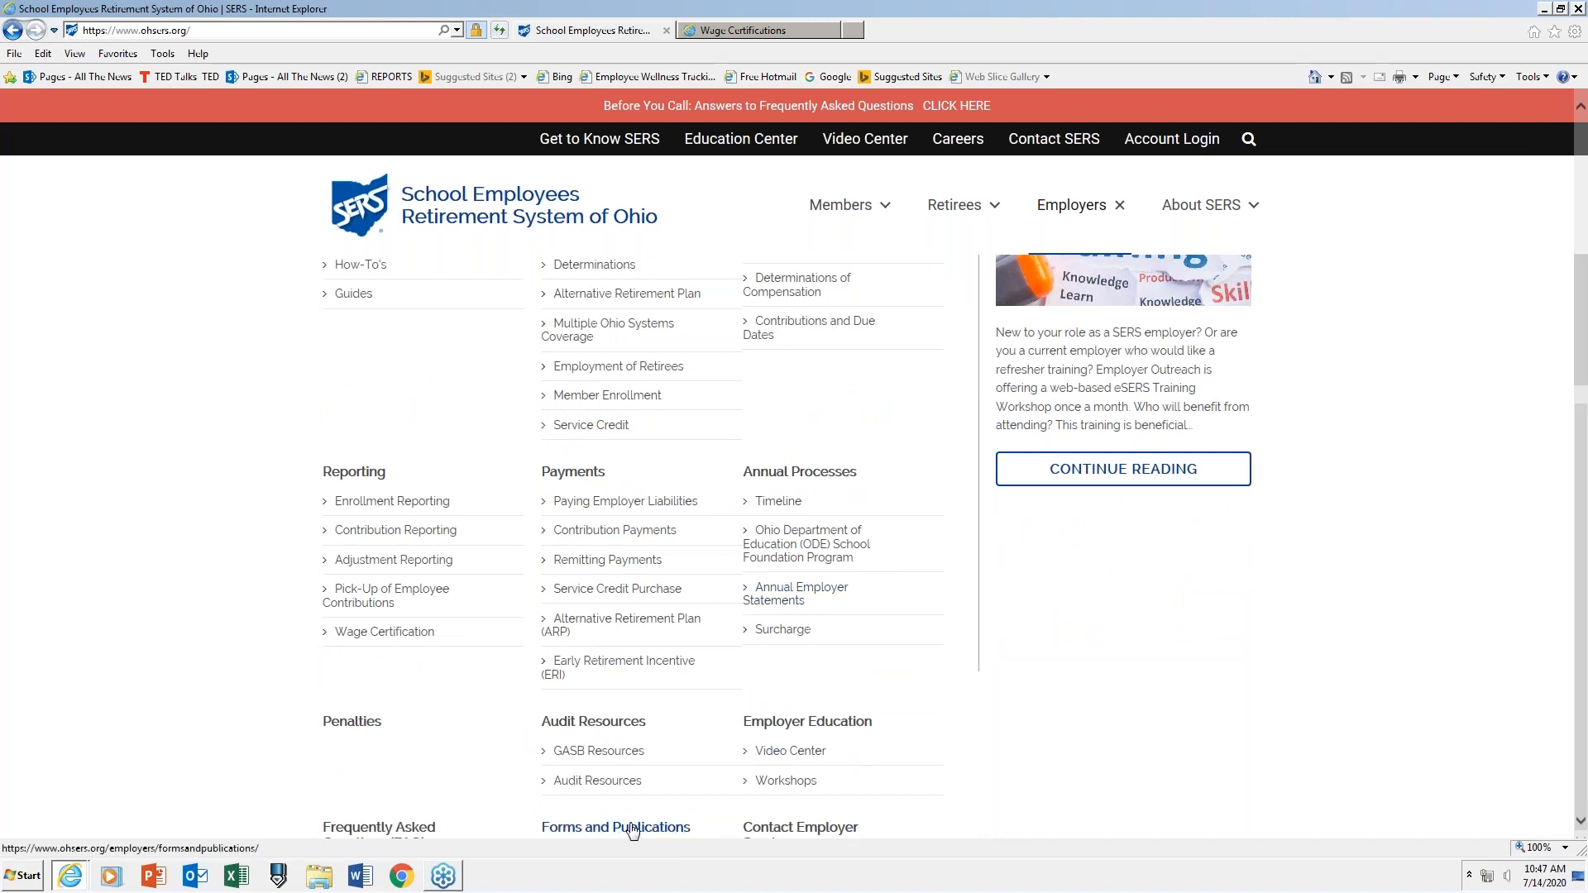
pyautogui.click(635, 829)
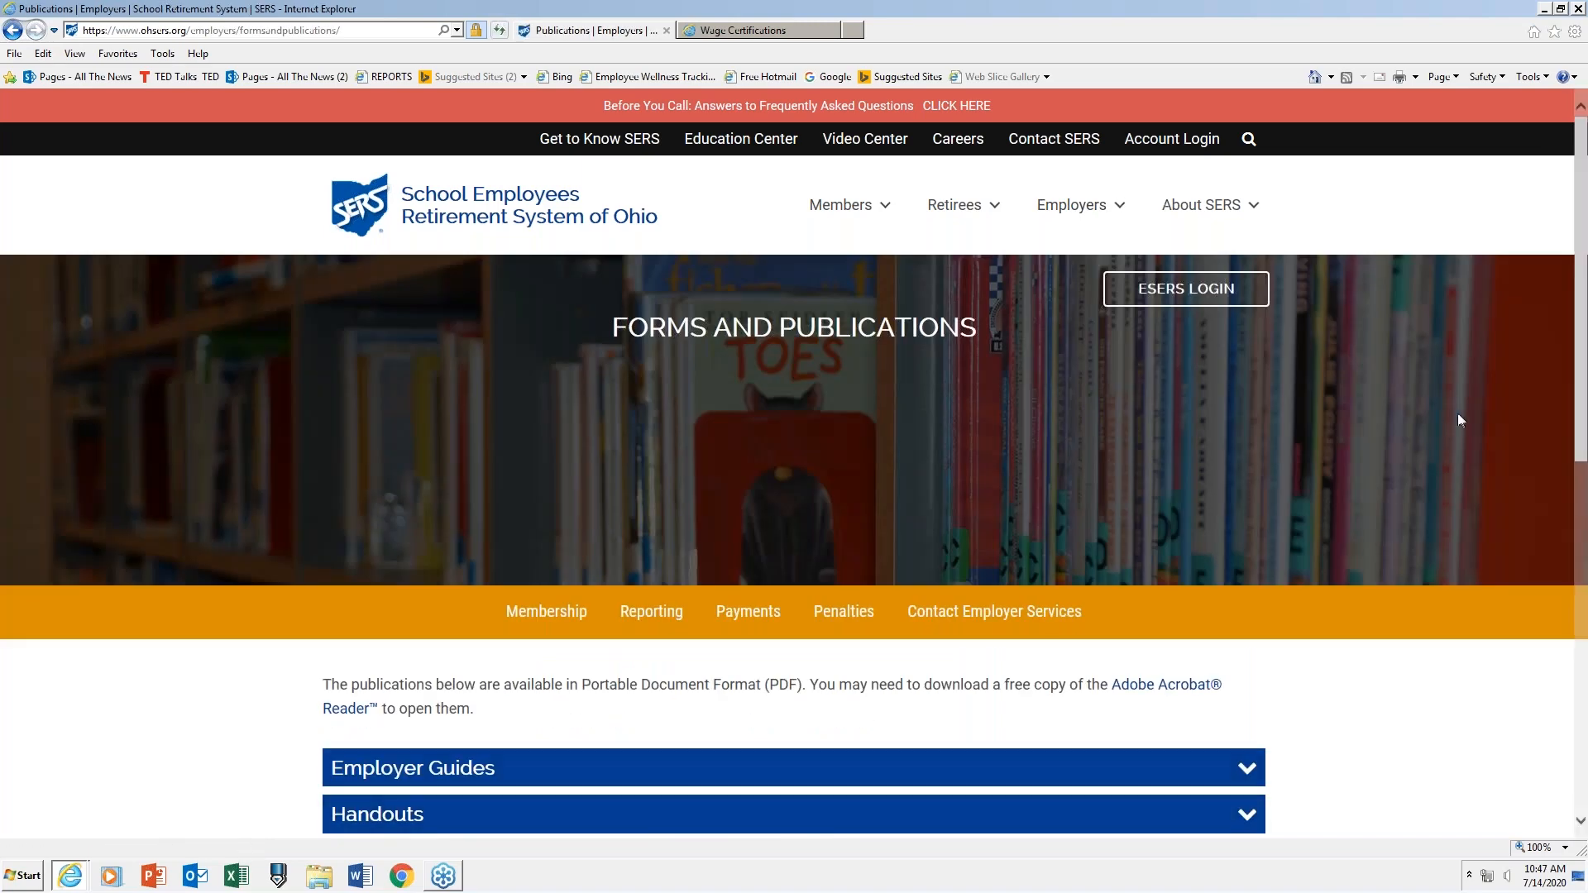
# Scroll down the Forms and Publications sections and expand Employer Guides.
pyautogui.scroll(-2, 1581, 386)
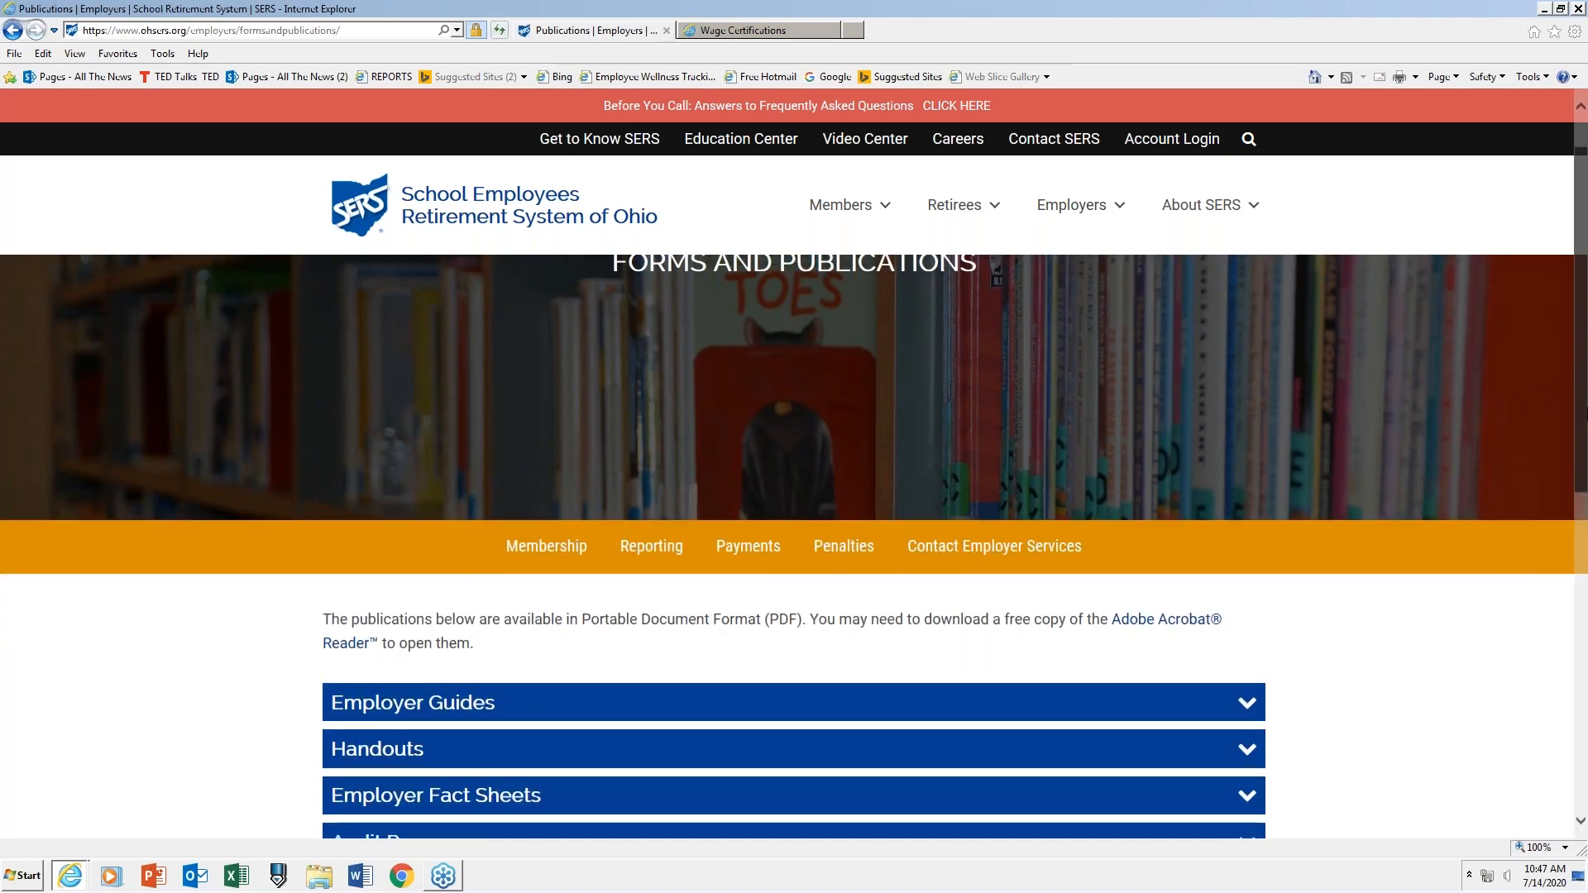
pyautogui.scroll(-3, 1584, 579)
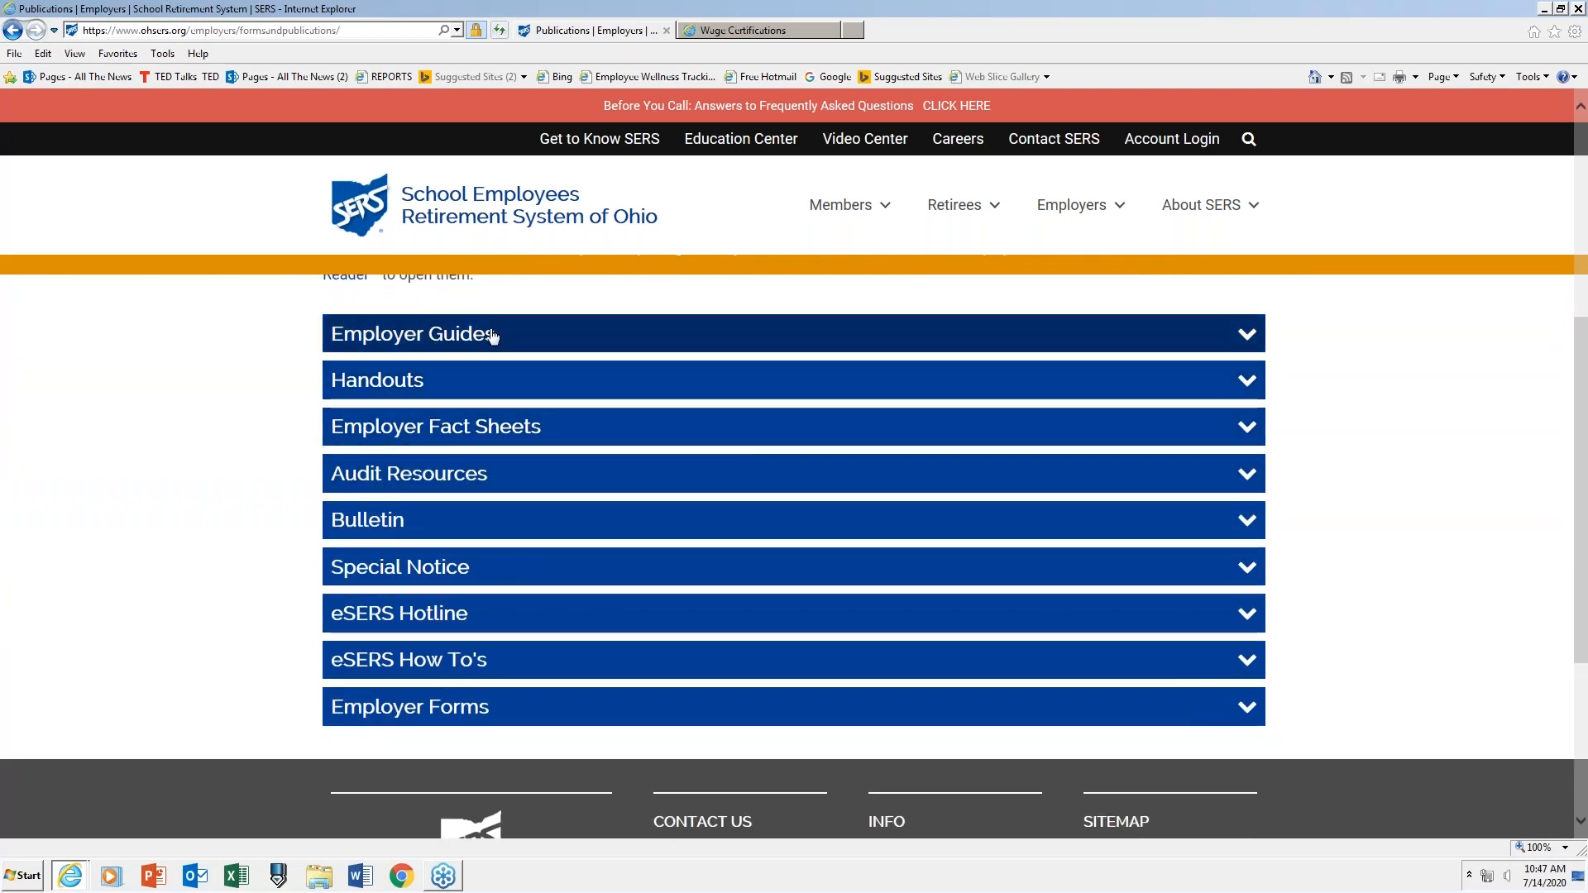
pyautogui.click(1252, 336)
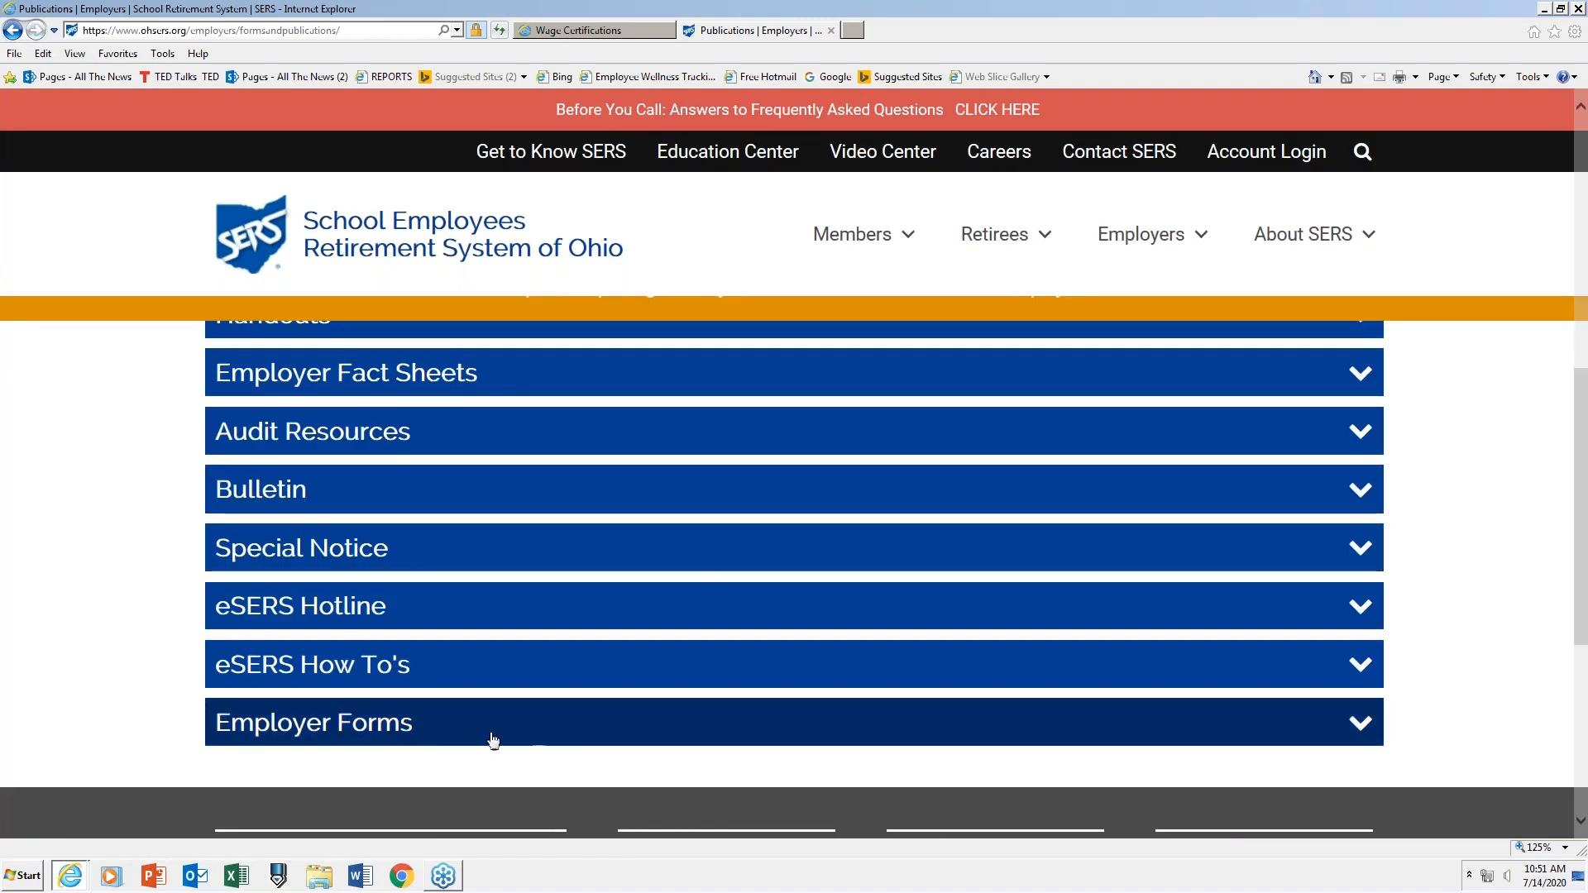
# Expand Employer Forms and scroll to see all eleven forms, EMP-7014 through SCP-0017.
pyautogui.click(1360, 728)
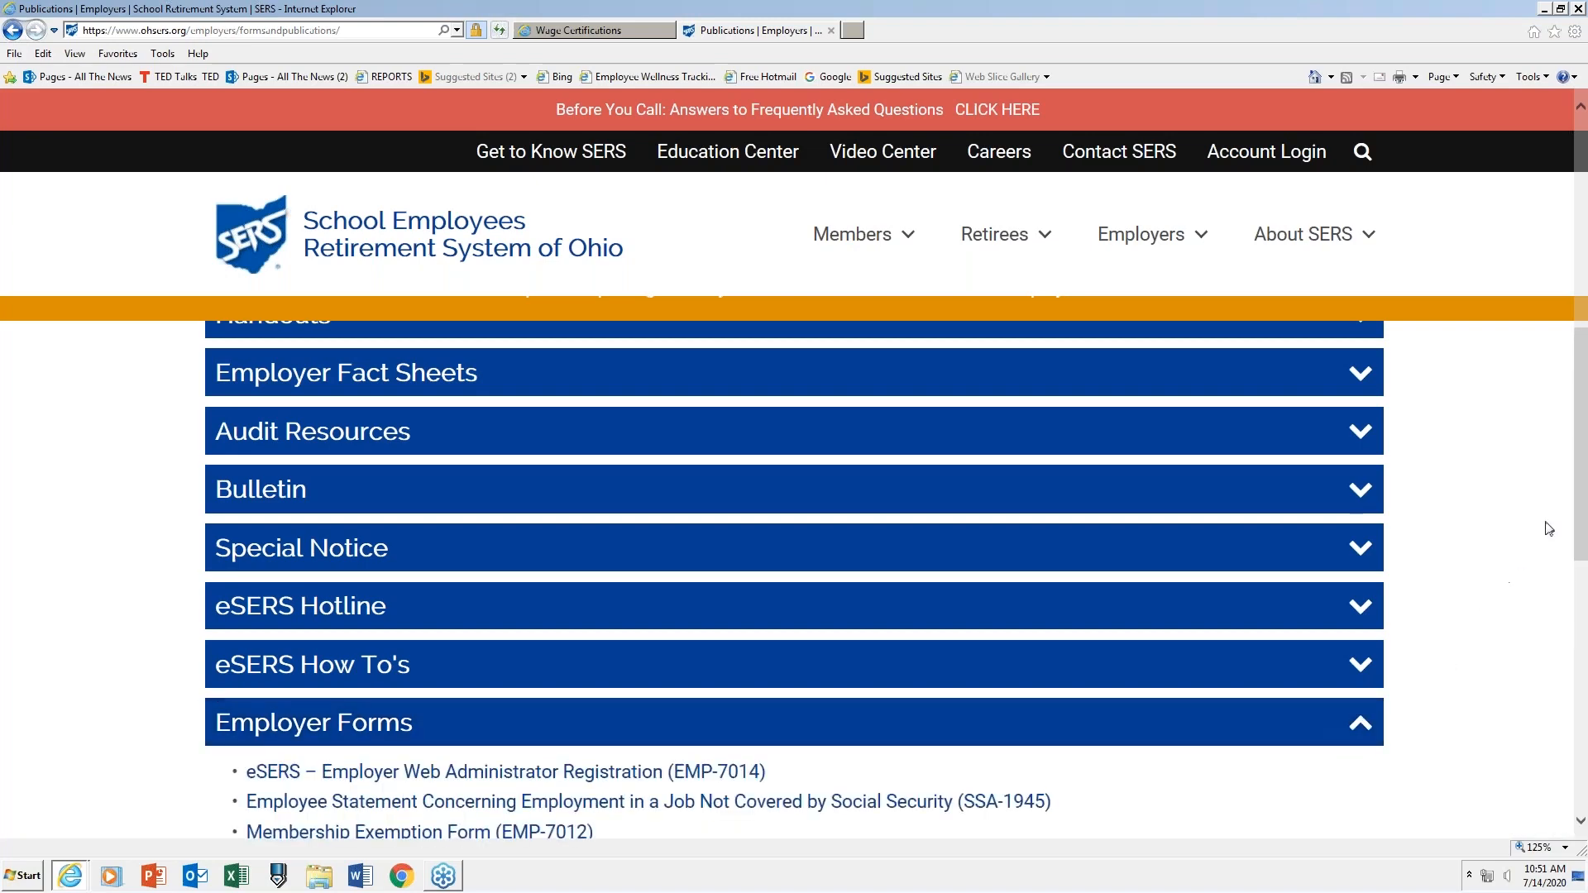
pyautogui.moveTo(1580, 490); pyautogui.dragTo(1583, 605)
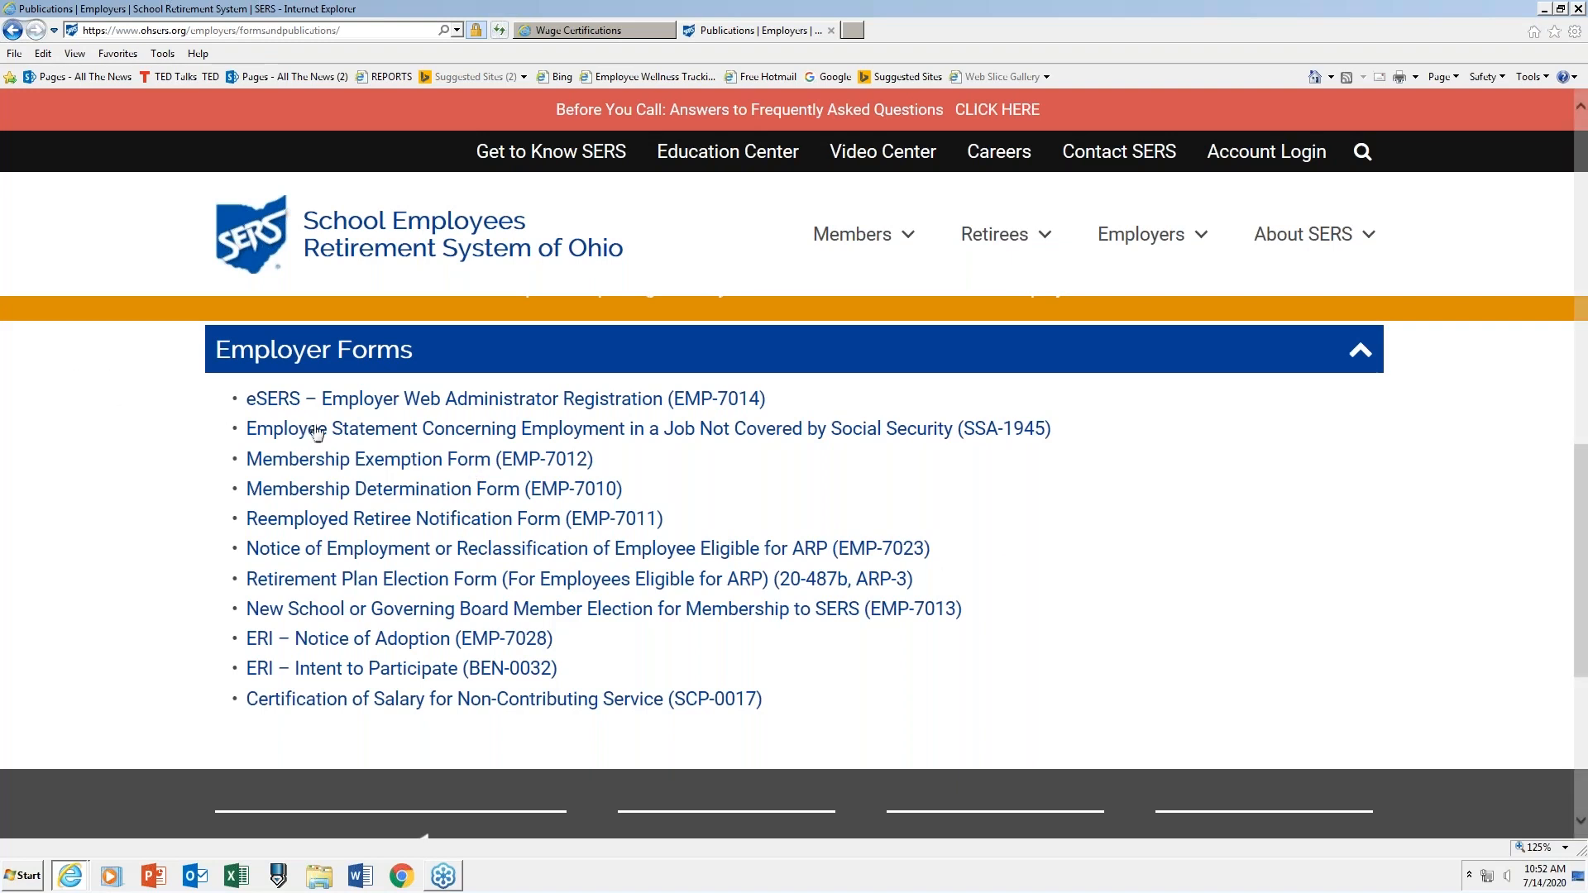
# View the EMP-7014 Employer Web Administrator Registration PDF, then close it.
pyautogui.click(407, 401)
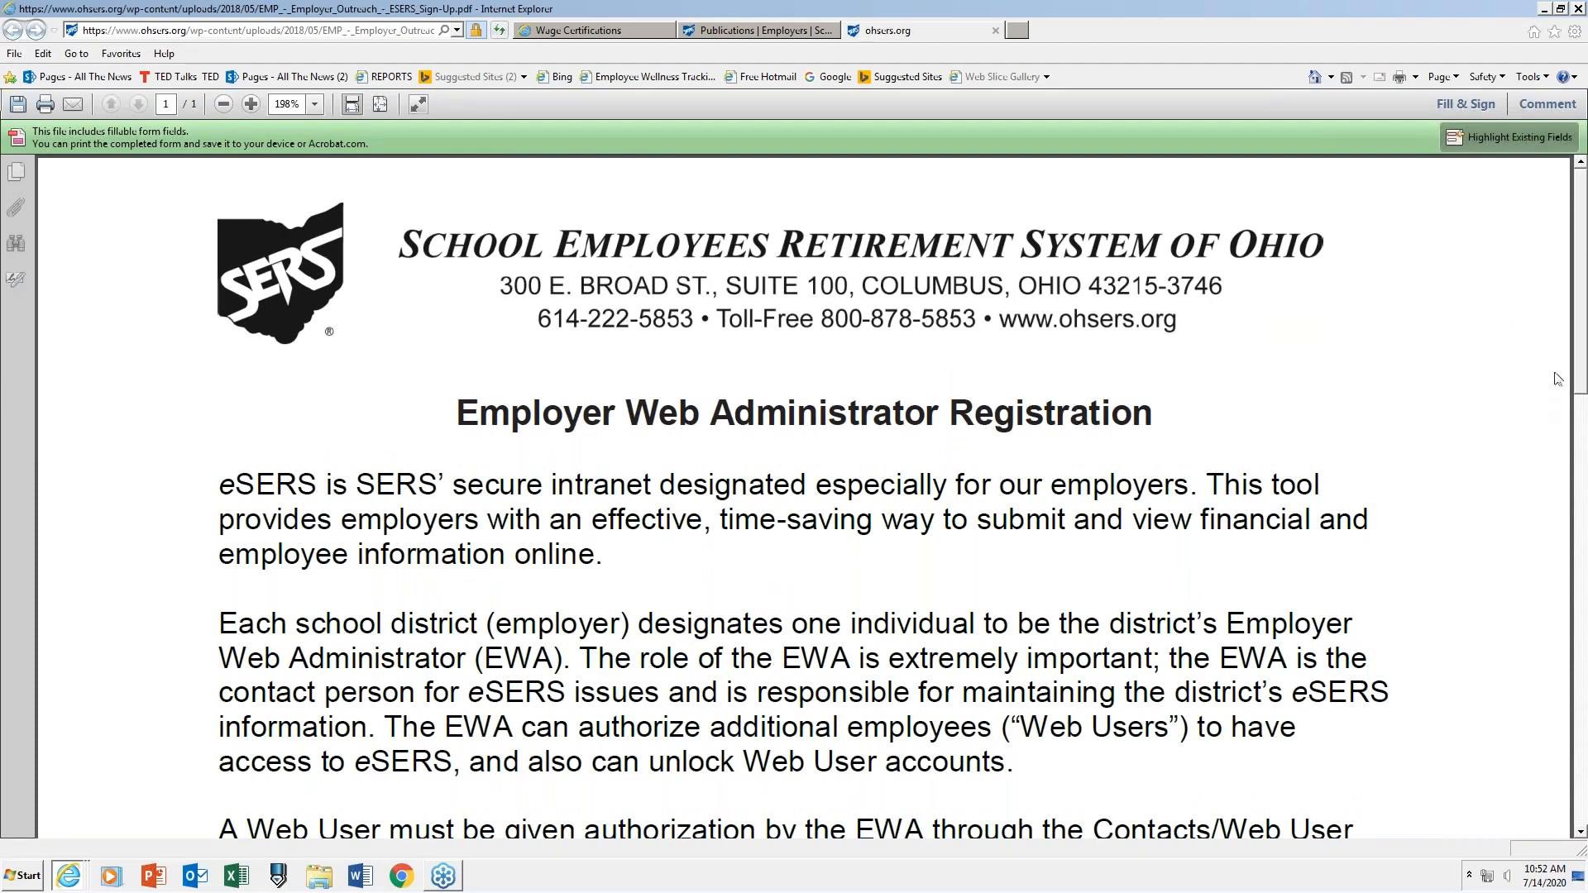
pyautogui.moveTo(1580, 357)
pyautogui.mouseDown()
pyautogui.moveTo(1580, 786)
pyautogui.moveTo(1580, 357)
pyautogui.mouseUp()
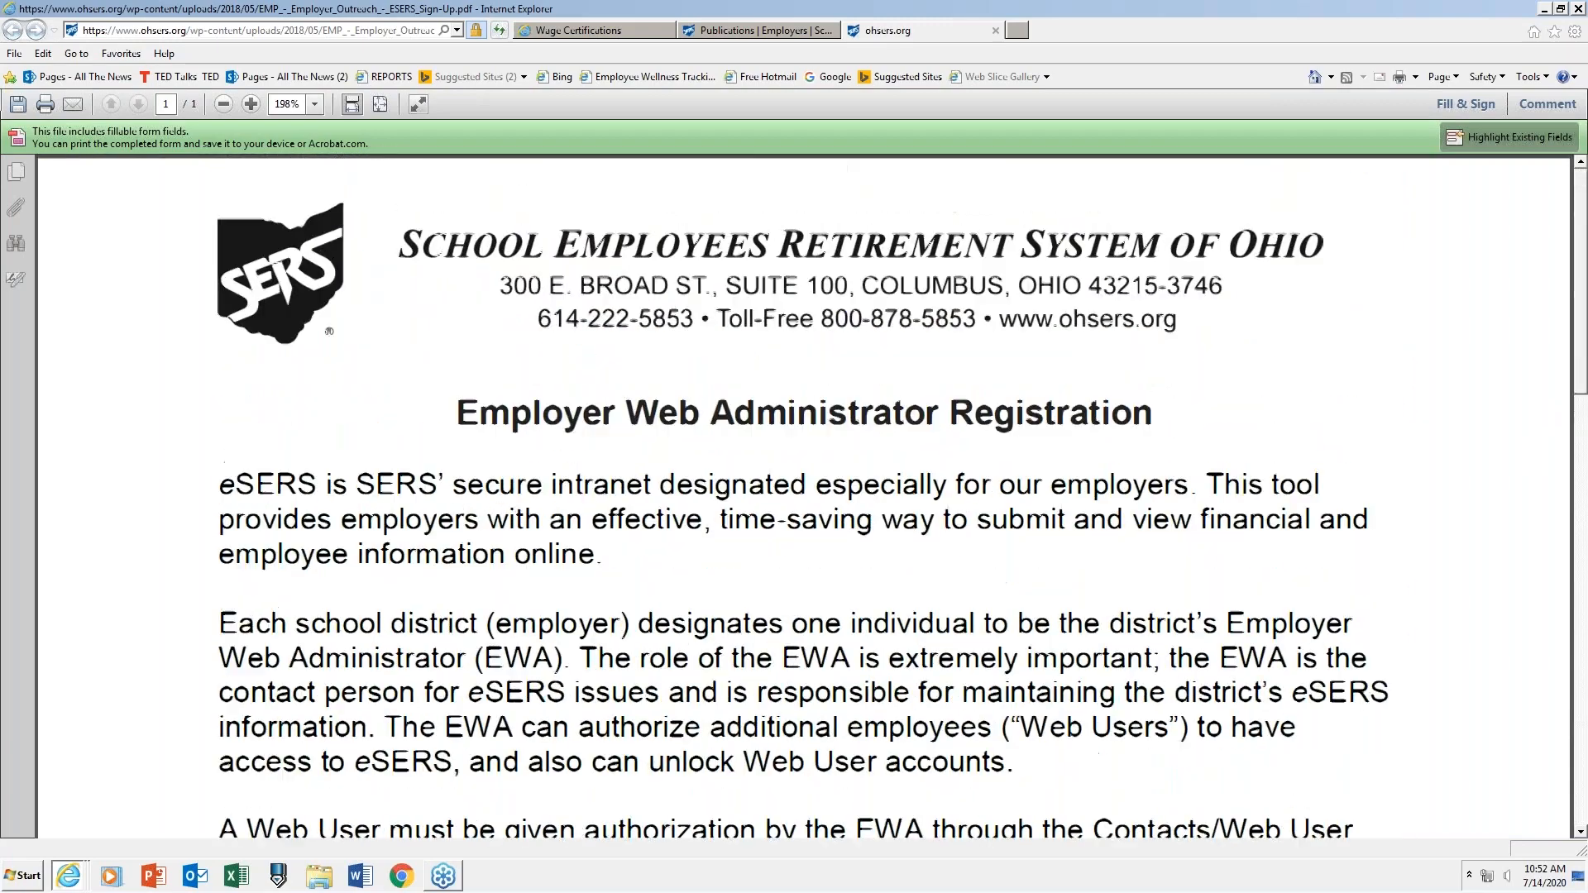
pyautogui.click(996, 30)
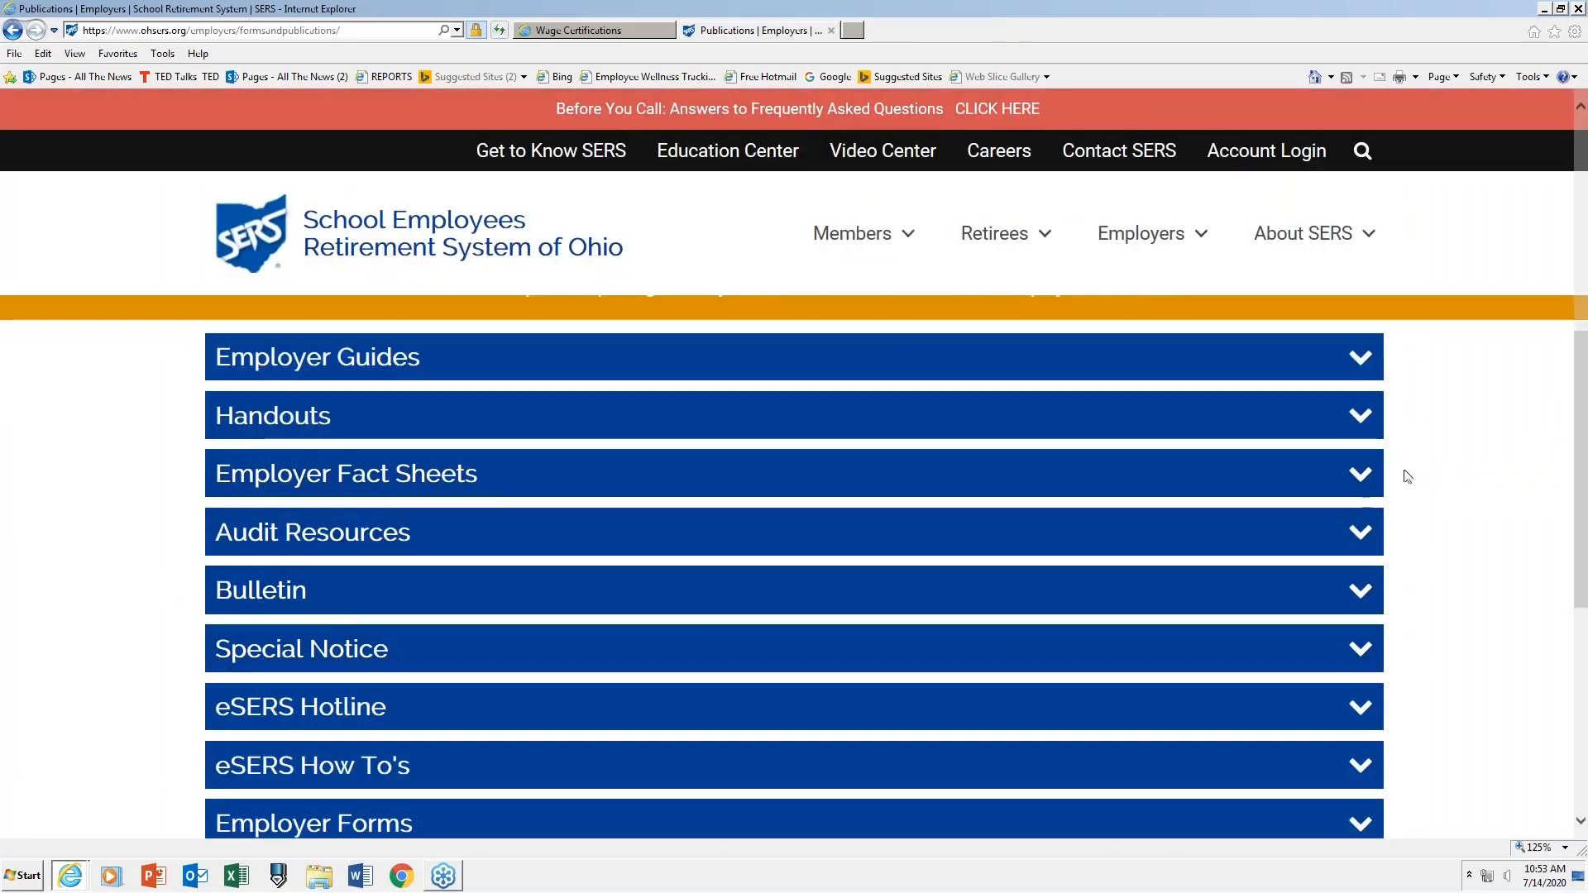
# Expand Employer Fact Sheets and open the Compensation fact sheet PDF.
pyautogui.click(1362, 477)
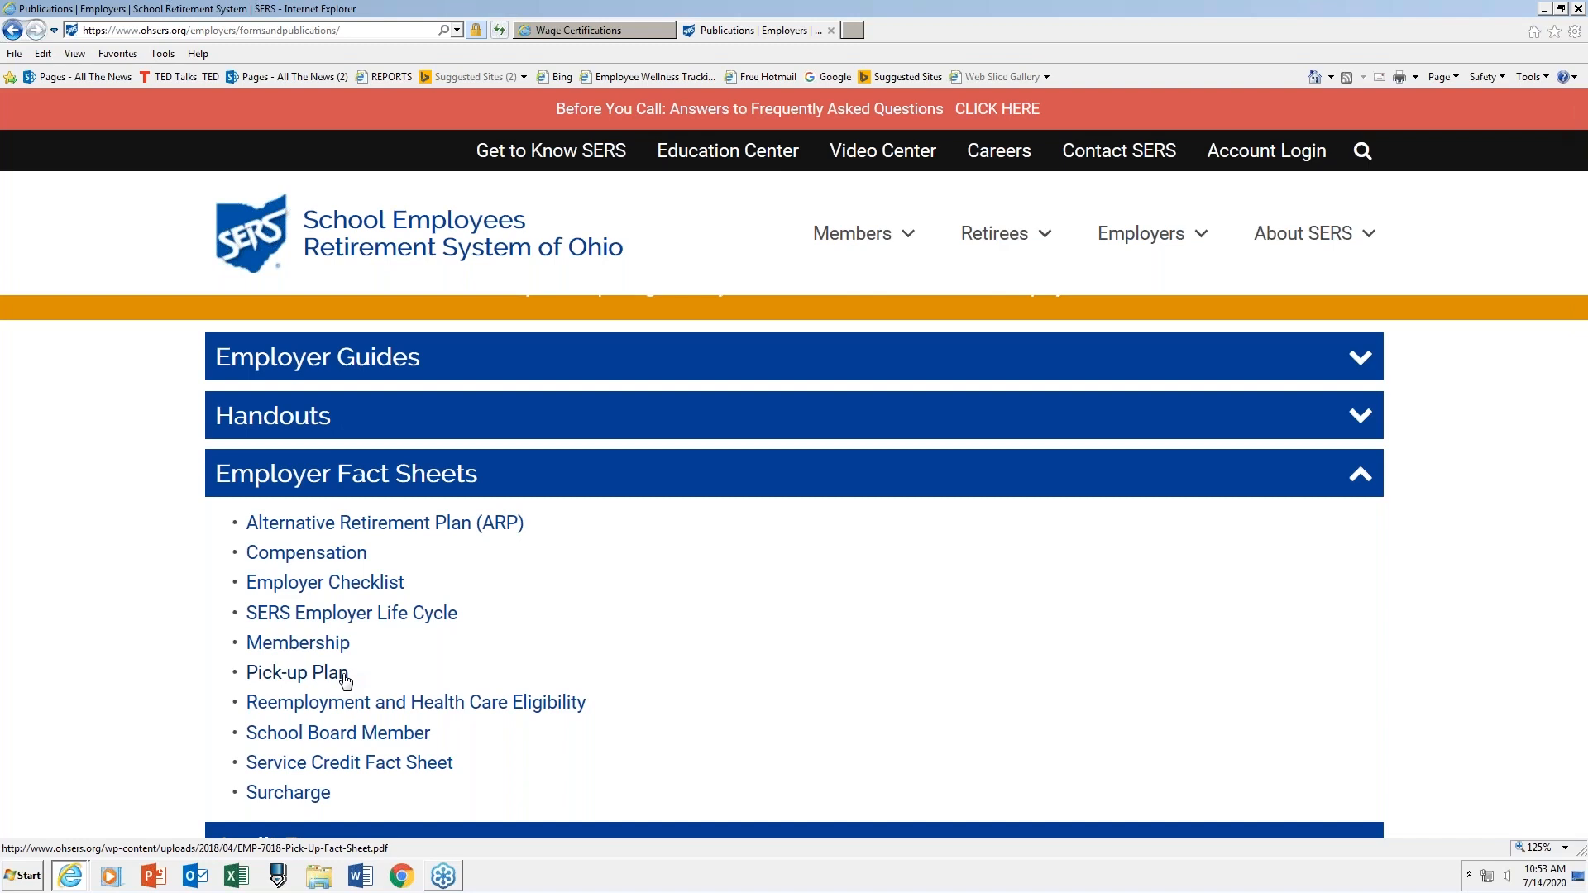
pyautogui.click(330, 557)
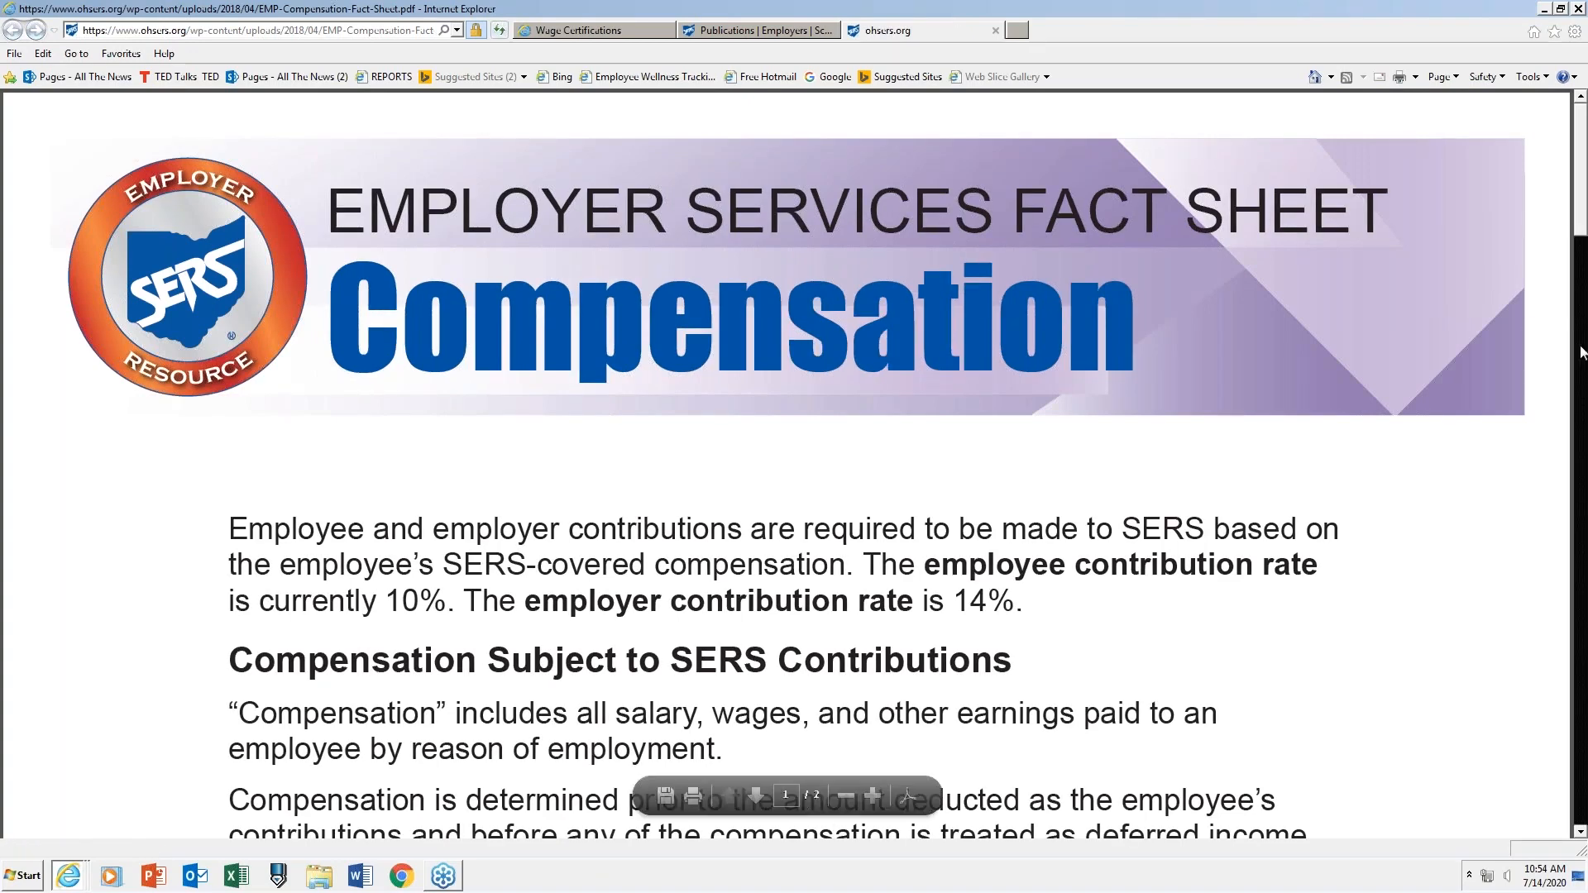
# Scroll down the Compensation fact sheet to read its definition of compensation.
pyautogui.scroll(-15, 1582, 353)
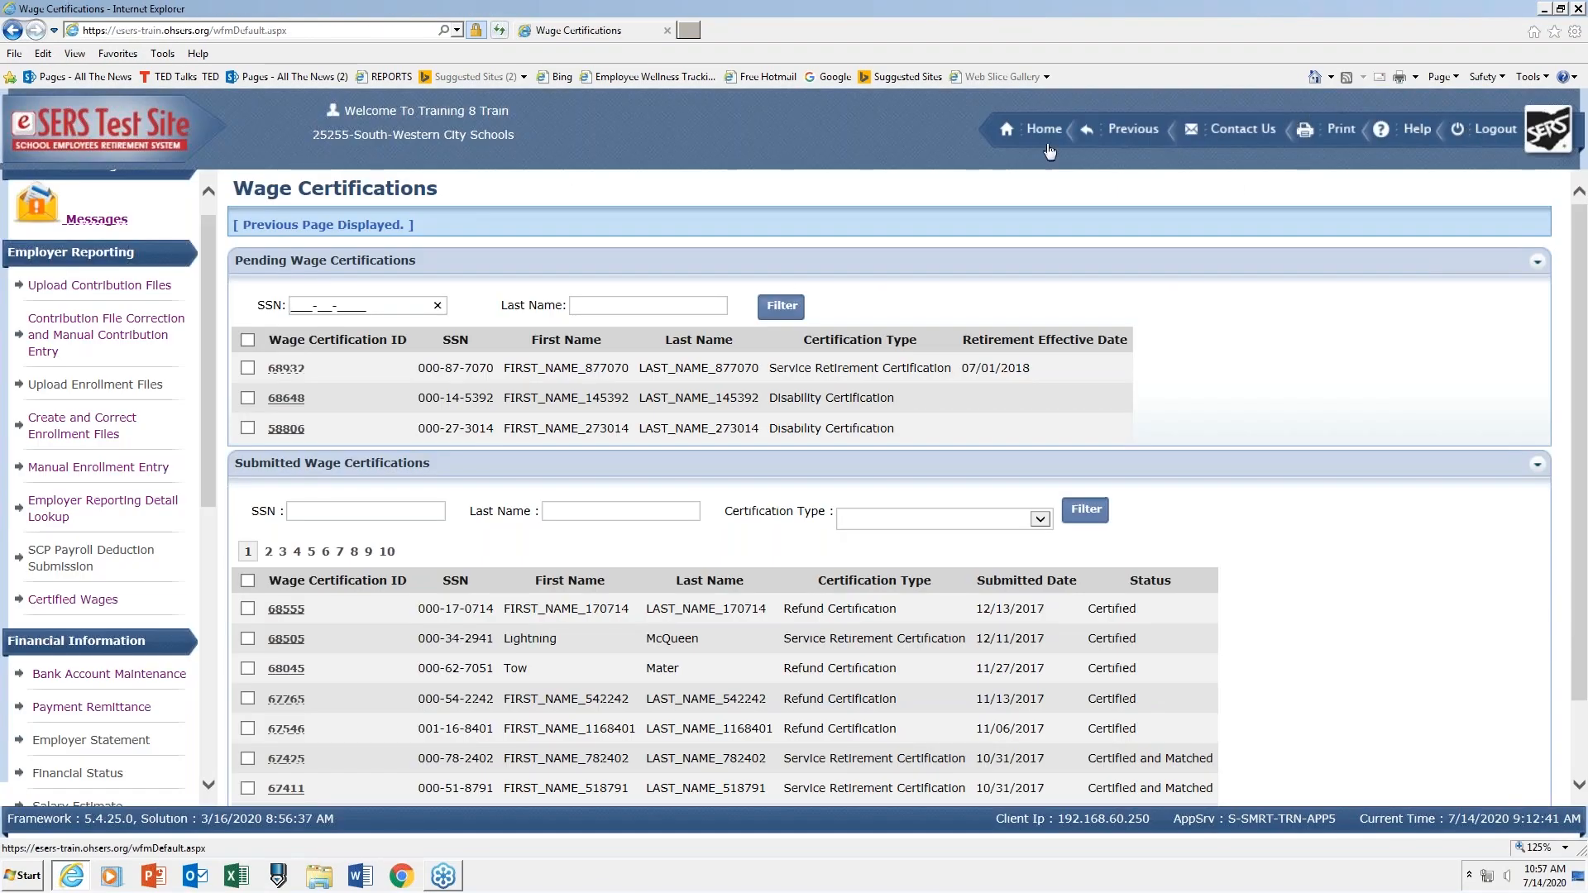